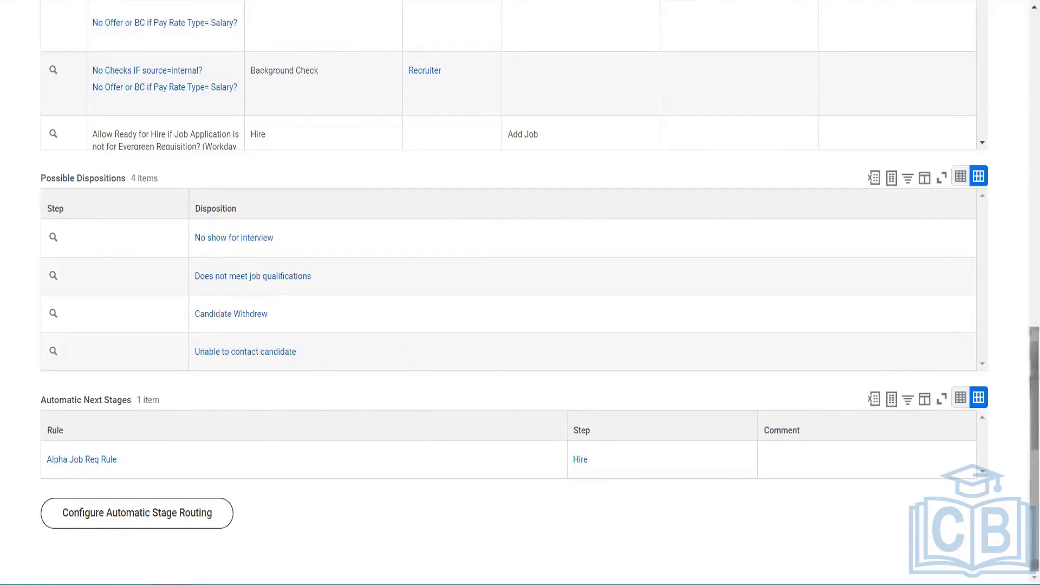
Step: Examine the possible next steps, dispositions and automatic next stages defined for the Review and Assessment stages
{"action": "left_click_drag", "start_coordinate": [1028, 425], "coordinate": [1023, 180]}
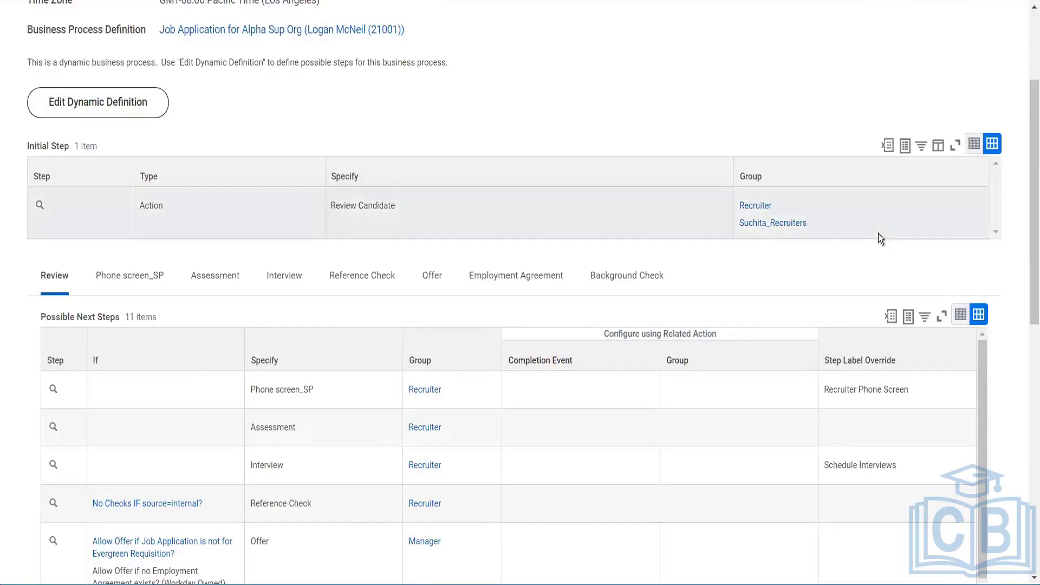
{"action": "left_click_drag", "start_coordinate": [1033, 216], "coordinate": [1033, 463]}
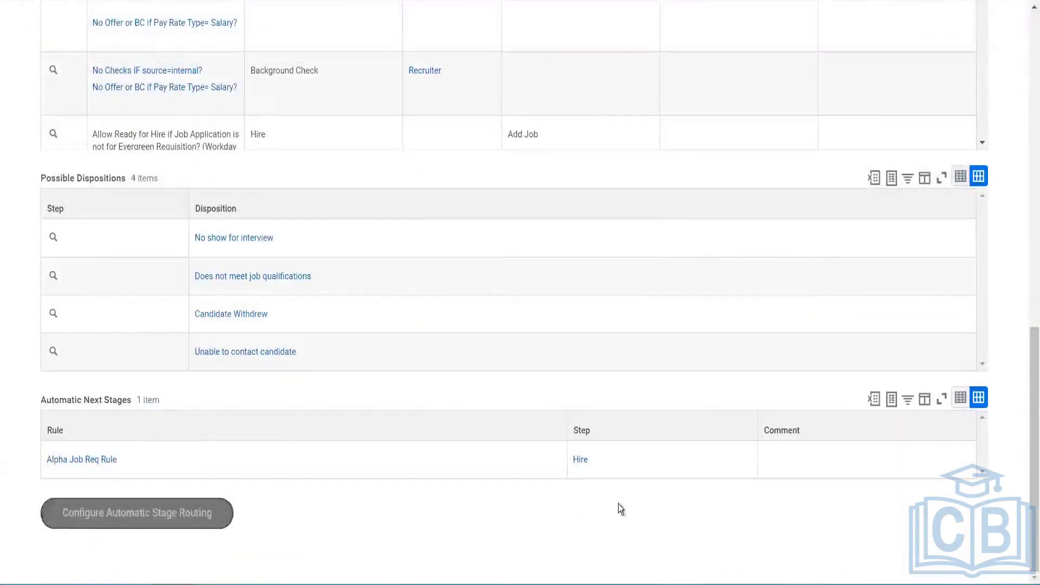
{"action": "left_click_drag", "start_coordinate": [1026, 457], "coordinate": [1024, 163]}
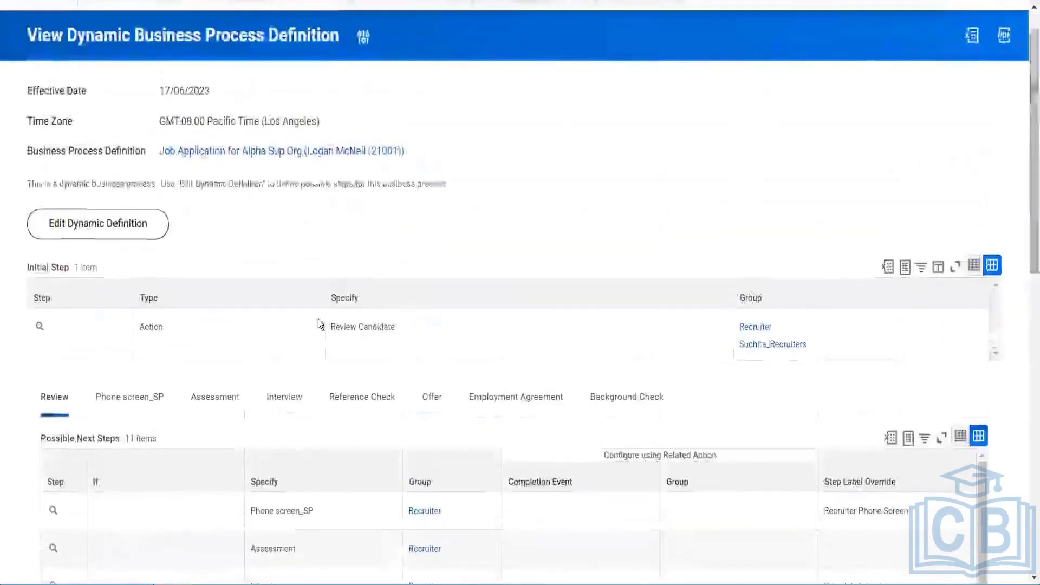
{"action": "left_click", "coordinate": [207, 396]}
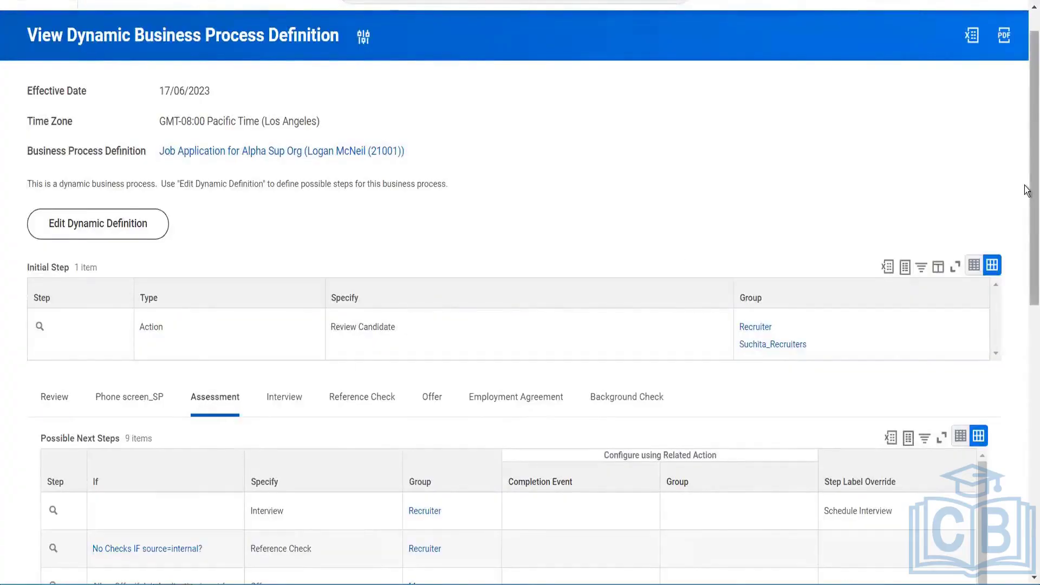
{"action": "left_click_drag", "start_coordinate": [1027, 184], "coordinate": [1027, 450]}
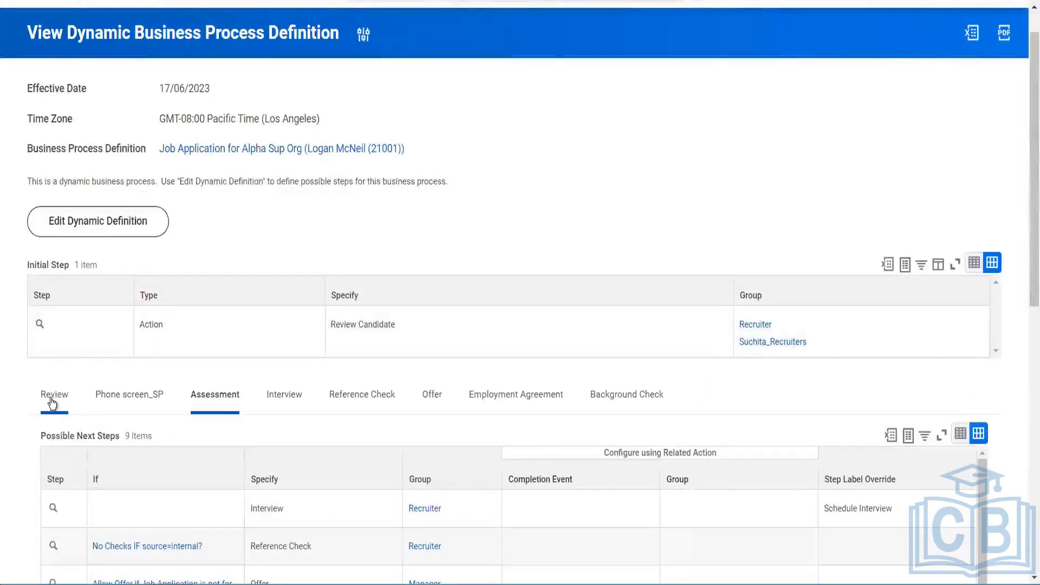
Step: Open the automatic stage routing configuration for the Review stage, keeping the 17/06/2023 effective date and Pacific time zone
{"action": "left_click", "coordinate": [54, 386]}
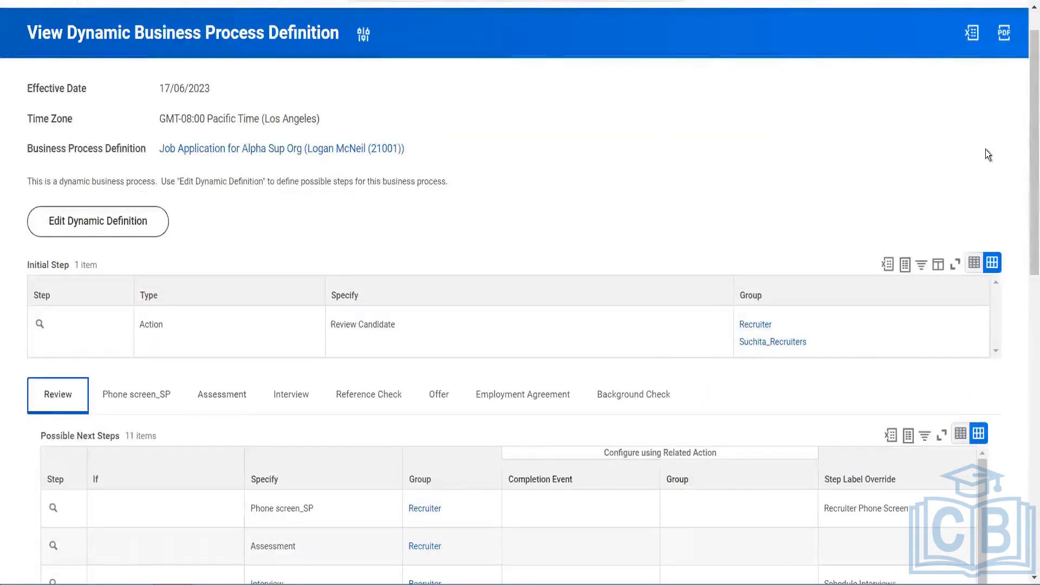
{"action": "scroll", "coordinate": [1027, 303], "scroll_direction": "down", "scroll_amount": 15}
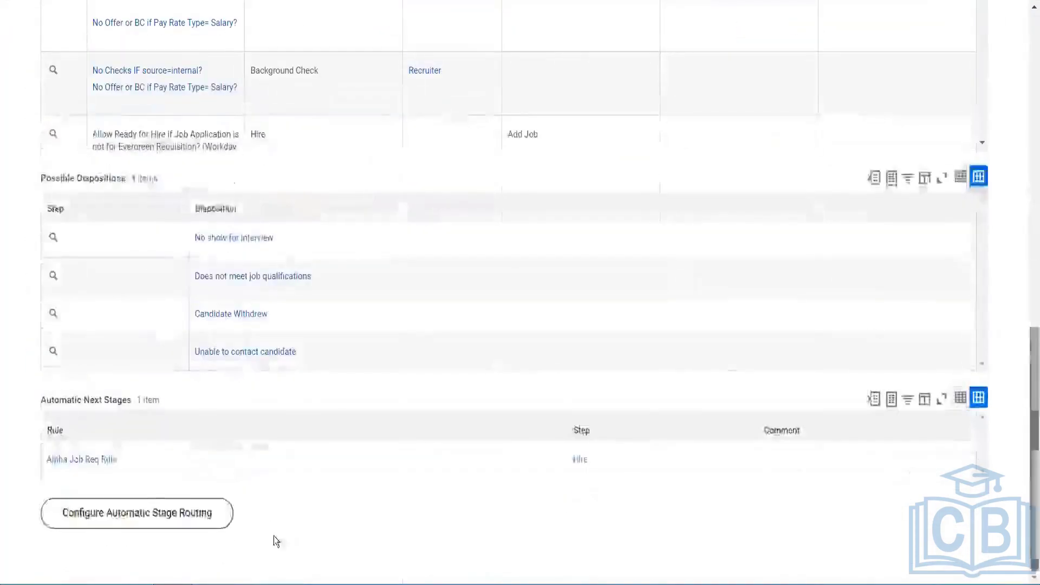
{"action": "left_click", "coordinate": [147, 514]}
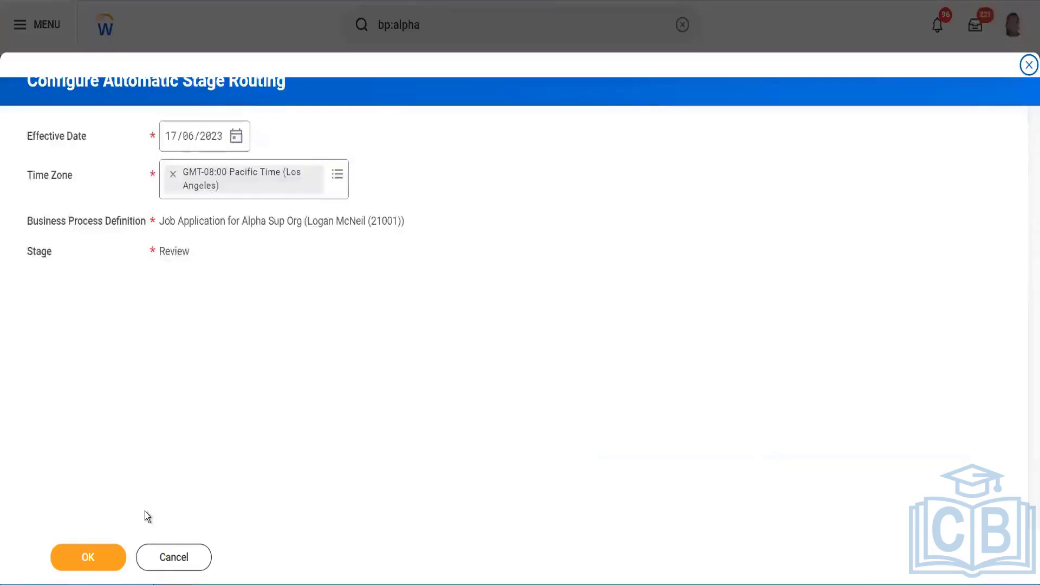
{"action": "left_click", "coordinate": [94, 556]}
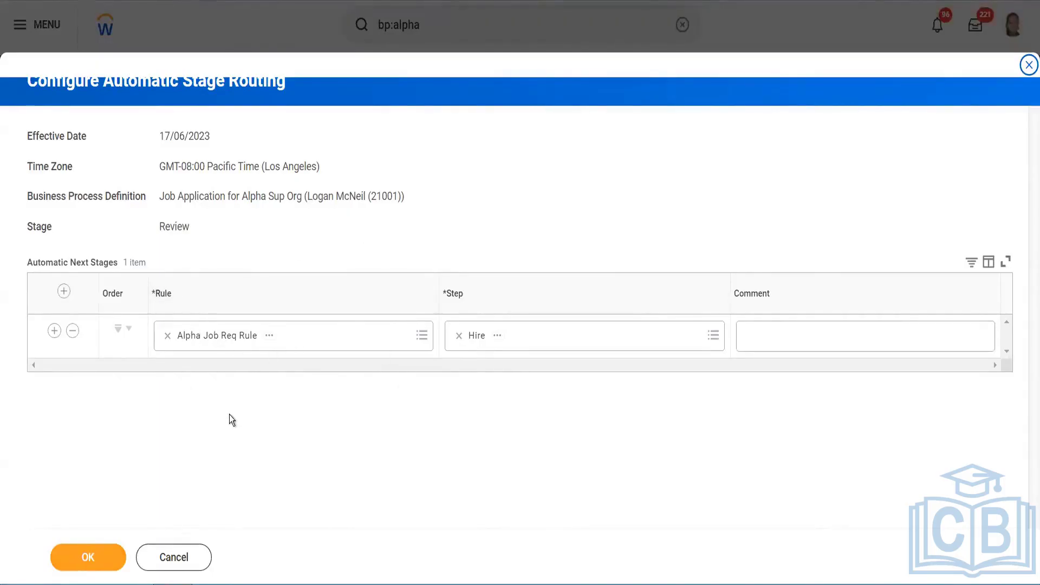
Step: Examine the description, derived logic and rule conditions of the Alpha Job Req Rule used for automatic routing
{"action": "left_click", "coordinate": [269, 336]}
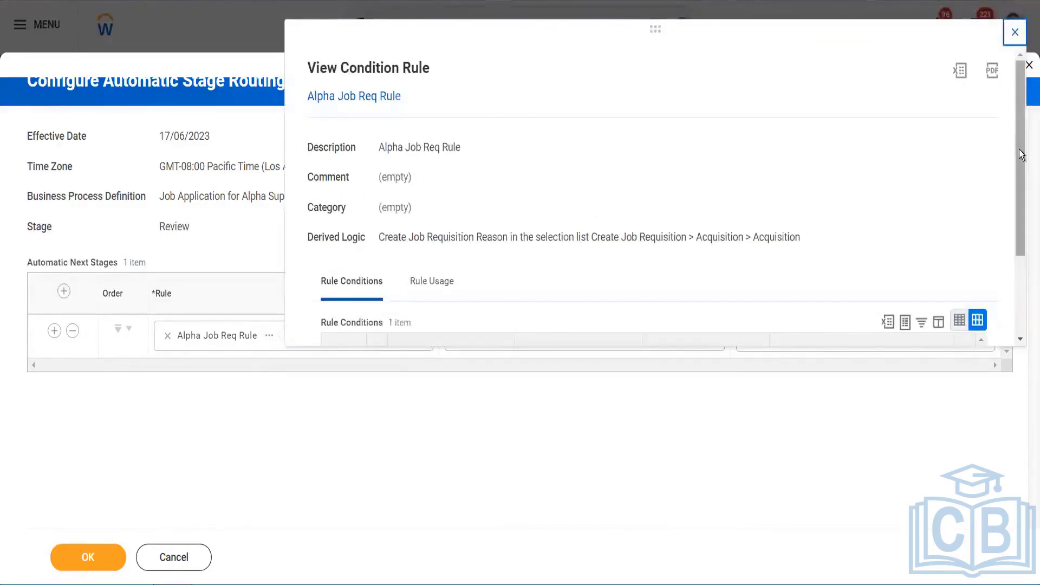
{"action": "left_click_drag", "start_coordinate": [1020, 150], "coordinate": [1012, 278]}
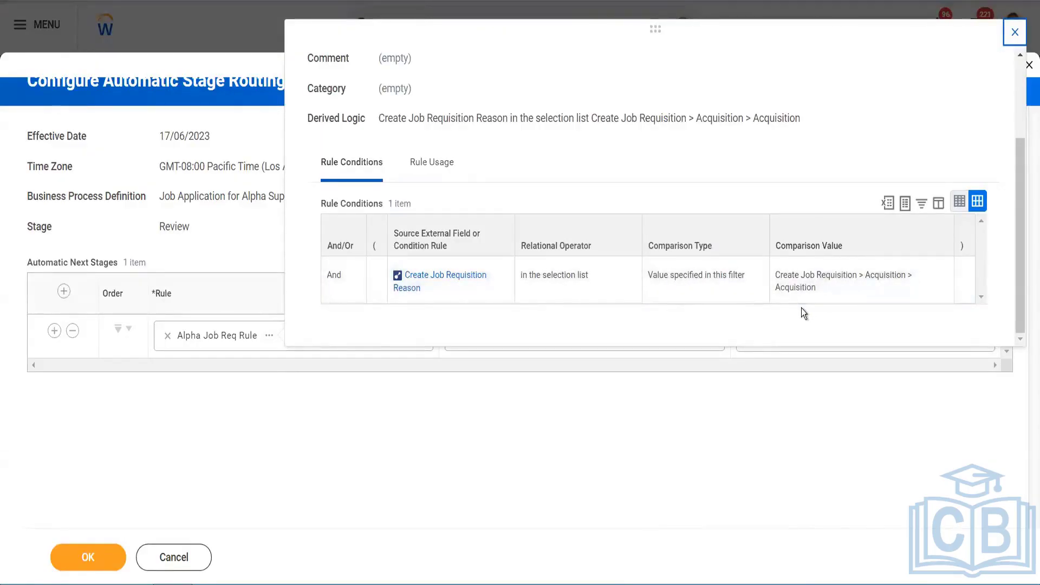
{"action": "left_click", "coordinate": [483, 432]}
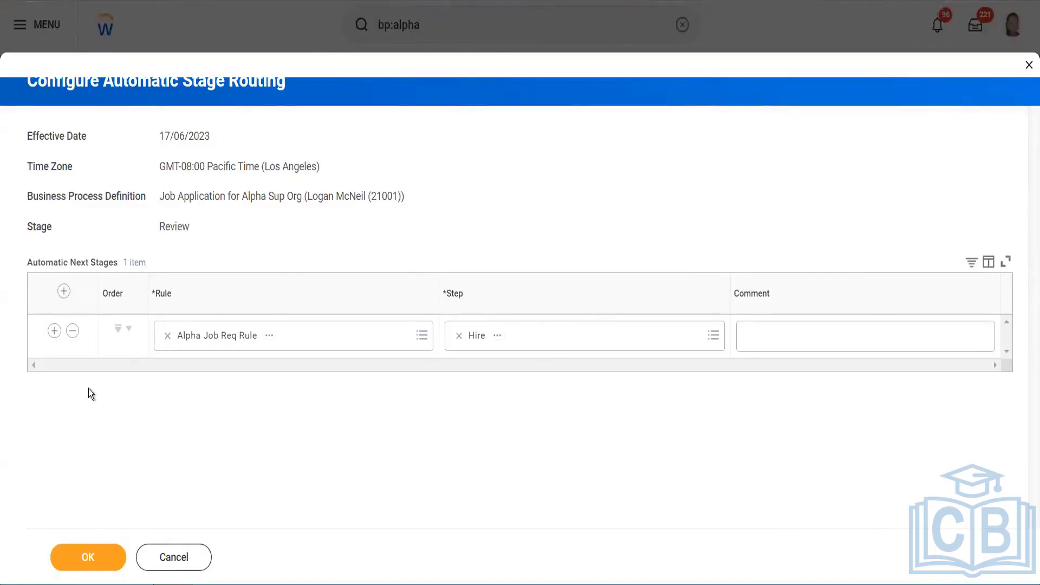
{"action": "left_click", "coordinate": [271, 336]}
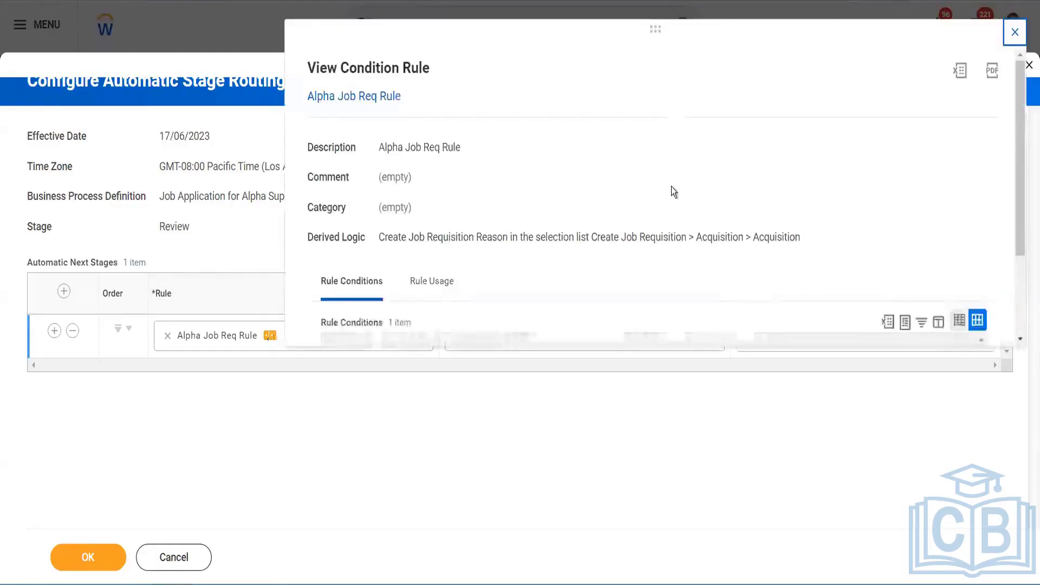
{"action": "left_click_drag", "start_coordinate": [1020, 208], "coordinate": [1014, 287]}
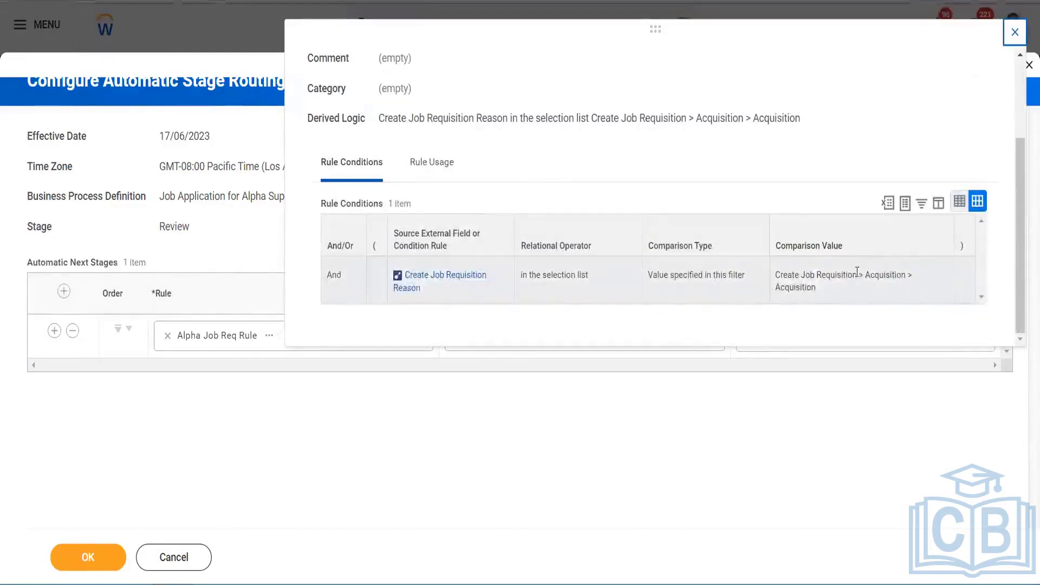
{"action": "left_click", "coordinate": [597, 441]}
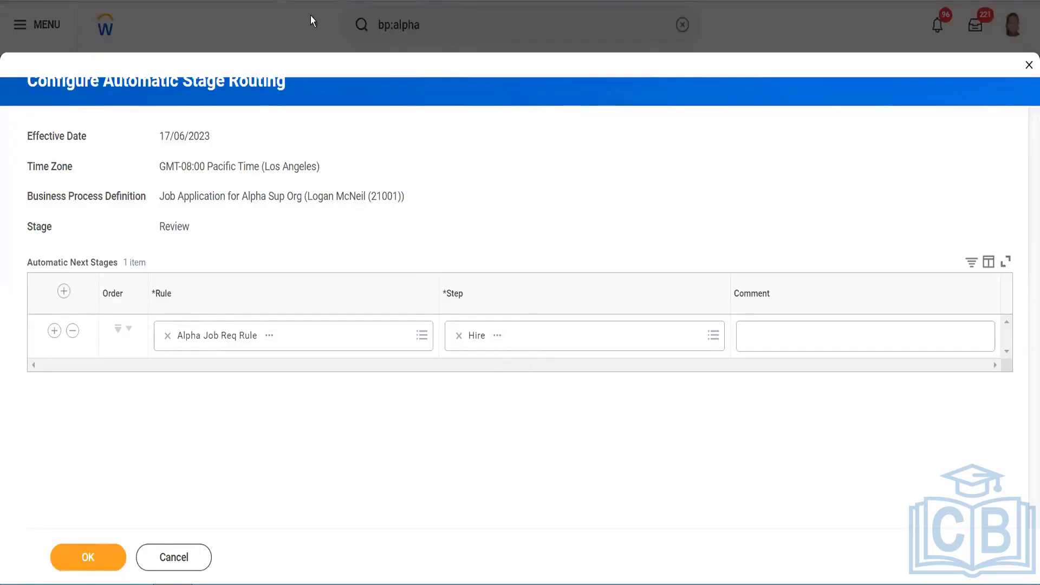
Step: Duplicate the browser tab and search for business process definitions with bp:hire
{"action": "right_click", "coordinate": [258, 0]}
{"action": "left_click", "coordinate": [288, 64]}
{"action": "left_click", "coordinate": [421, 21]}
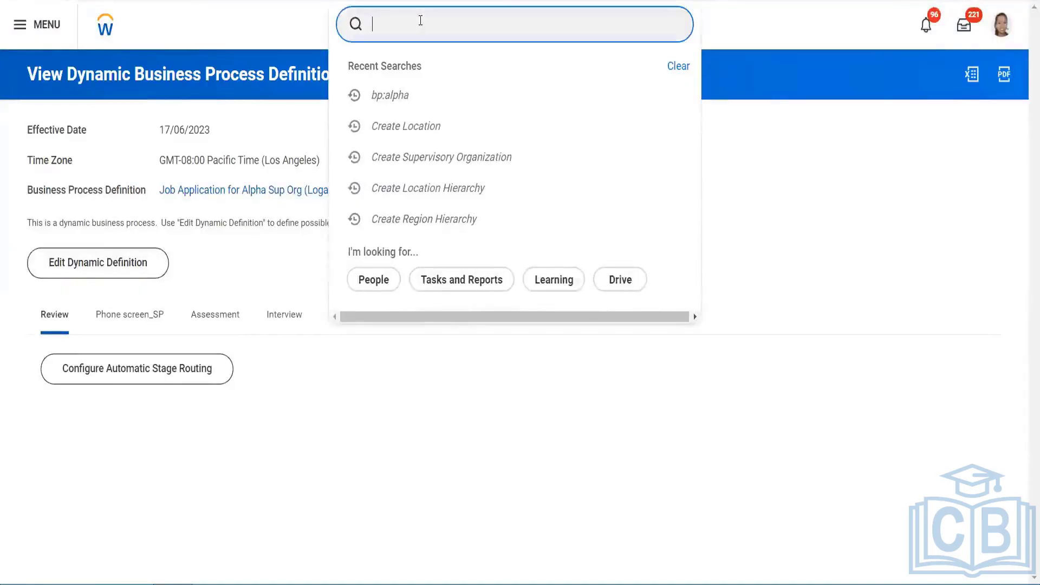
{"action": "type", "text": "bp:hi"}
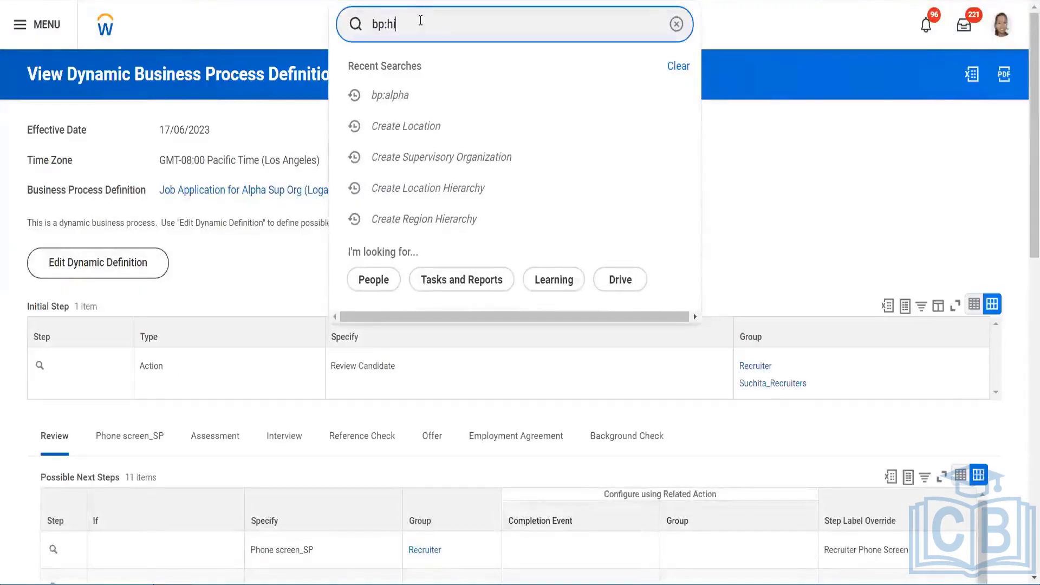
{"action": "type", "text": "re"}
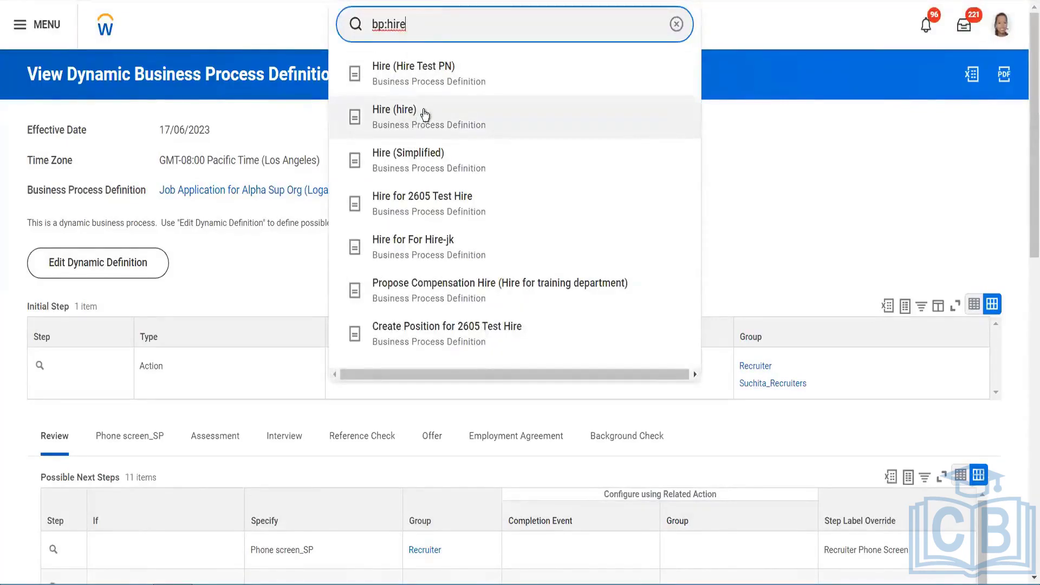
Step: Search for bp:alpha instead and open the Hire business process definition for Alpha Sup Org
{"action": "key", "text": "BackSpace"}
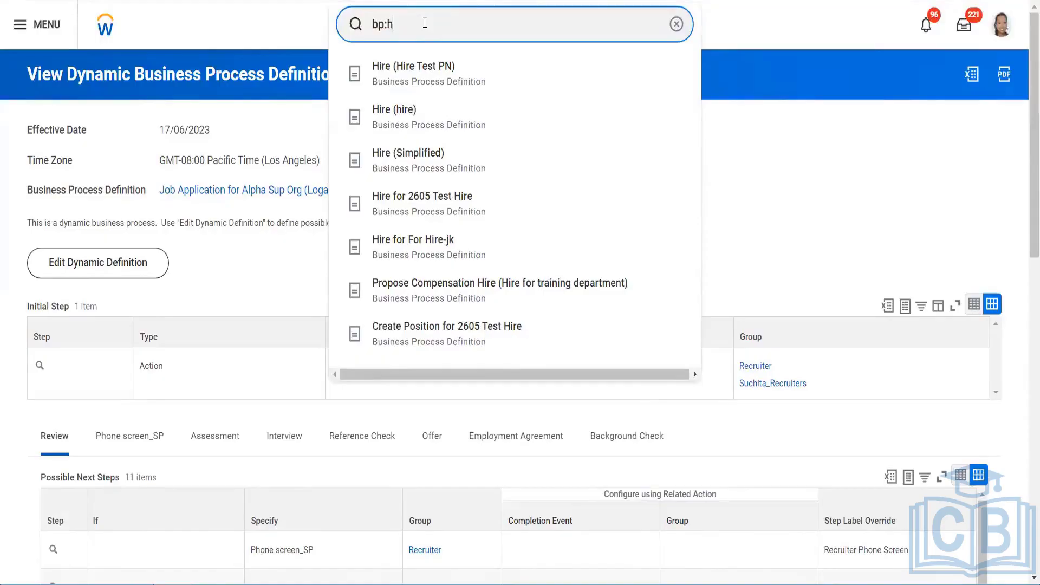
{"action": "key", "text": "BackSpace"}
{"action": "type", "text": "alpha"}
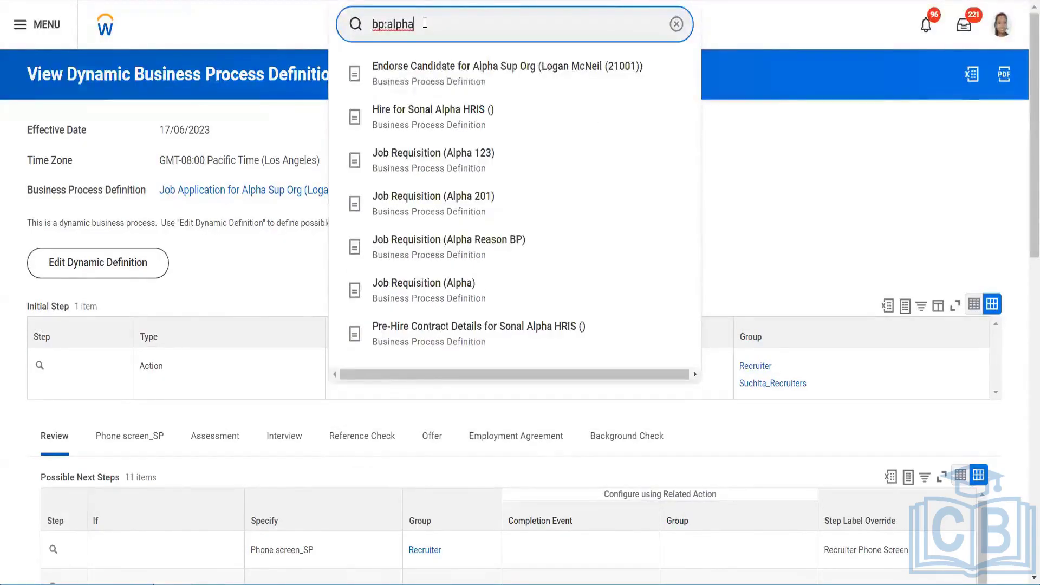
{"action": "key", "text": "Return"}
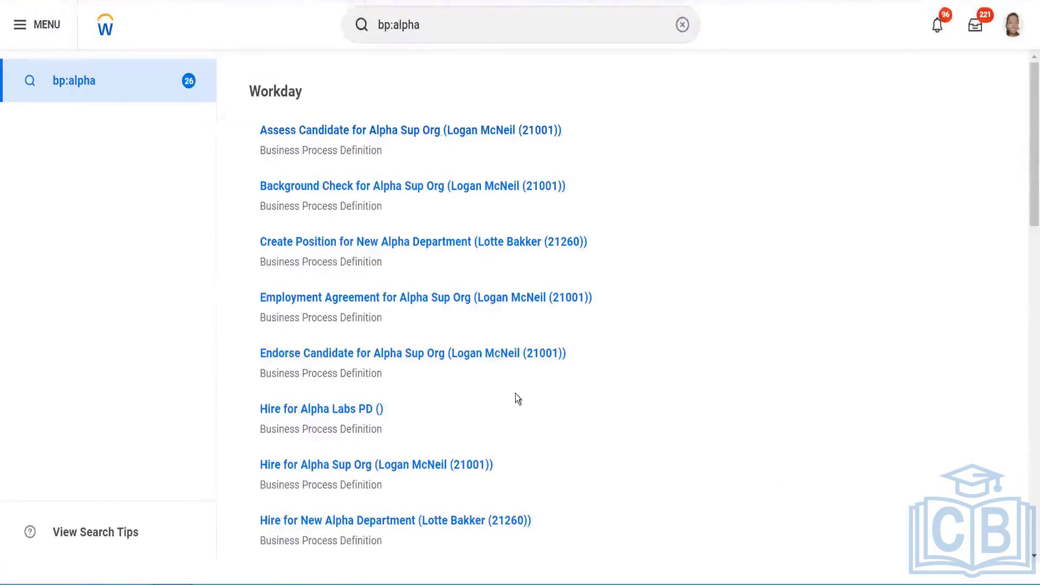
{"action": "left_click", "coordinate": [400, 466]}
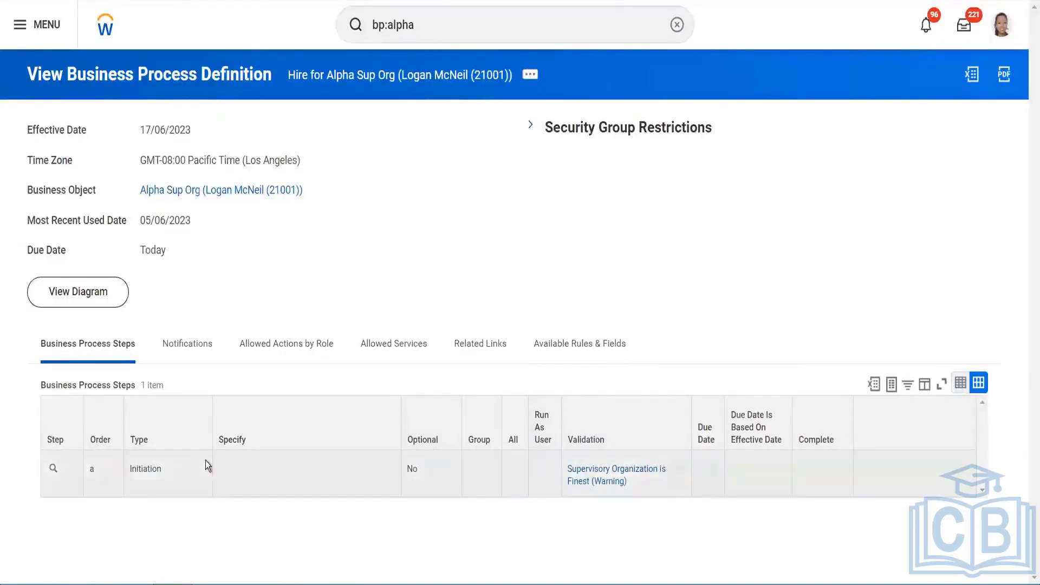
Step: Examine the Hire initiation step's validation conditions effective 17/06/2023, and return to the automatic stage routing setup without saving
{"action": "left_click", "coordinate": [66, 470]}
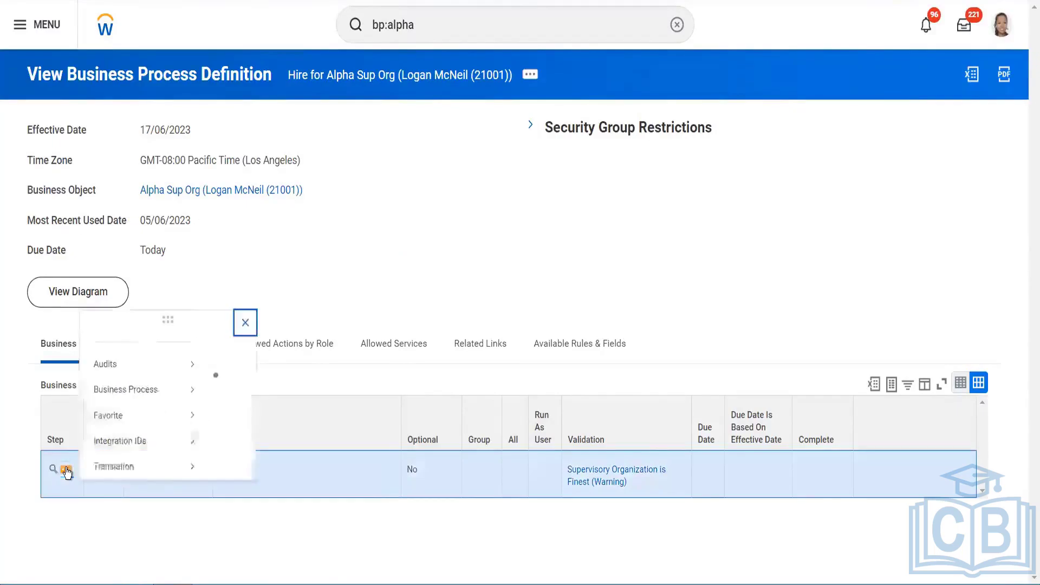
{"action": "mouse_move", "coordinate": [171, 387]}
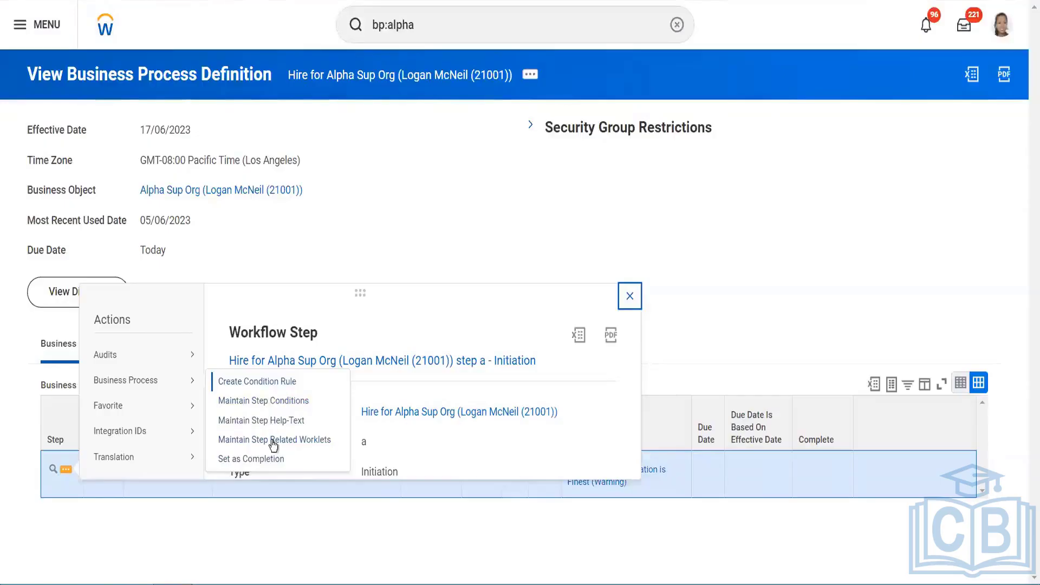
{"action": "left_click", "coordinate": [274, 402]}
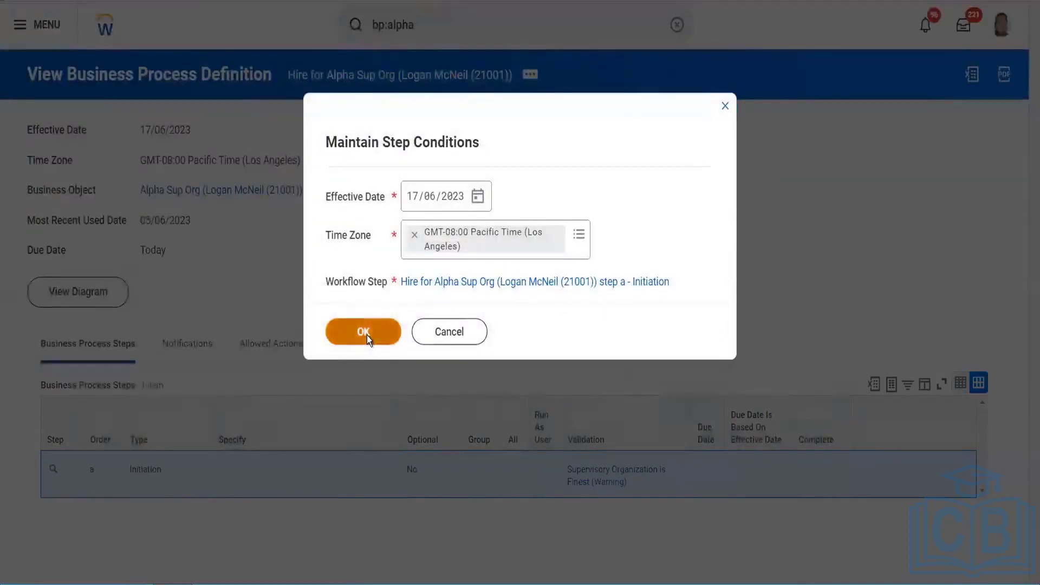
{"action": "left_click", "coordinate": [366, 334]}
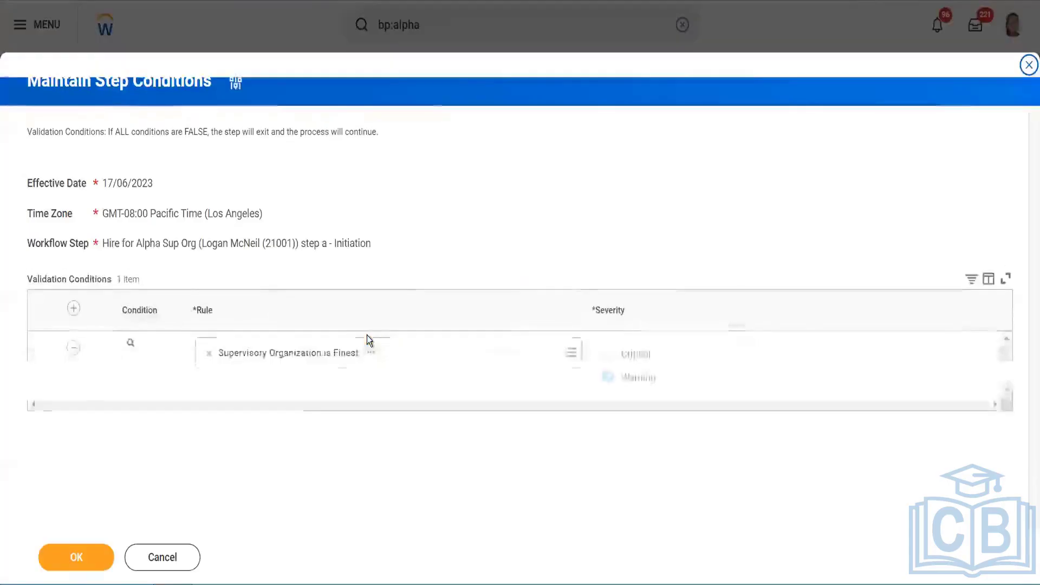
{"action": "left_click", "coordinate": [166, 559]}
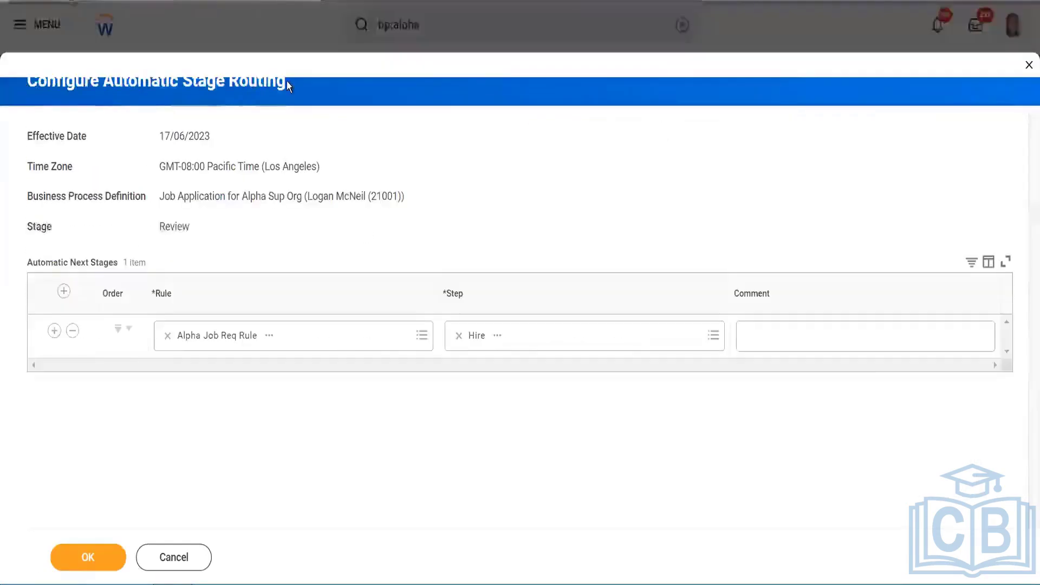
Step: Add a row to the automatic next stages and try to find a rule for it with "age is 18"
{"action": "left_click", "coordinate": [63, 292]}
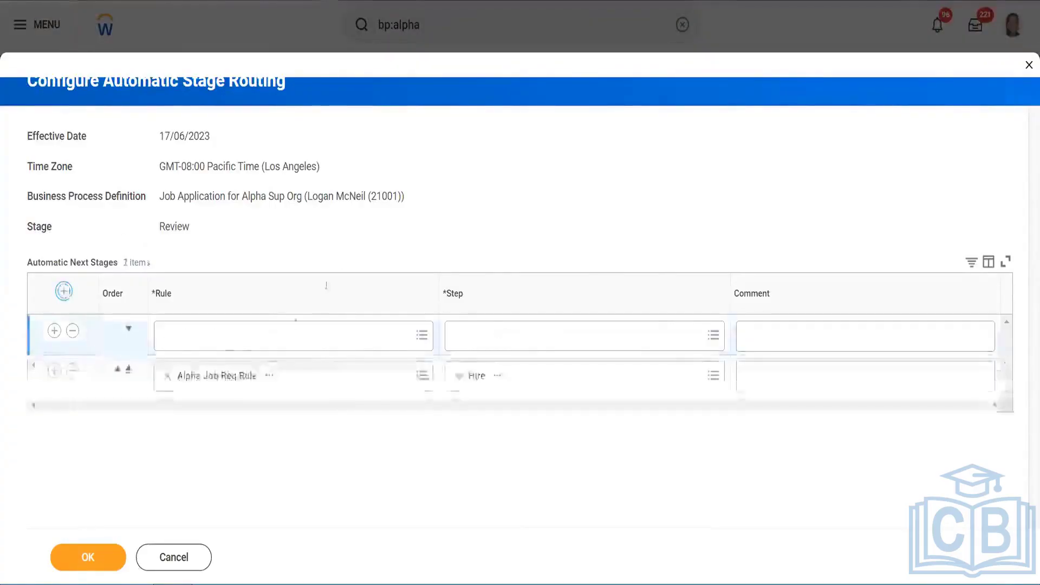
{"action": "left_click", "coordinate": [234, 341]}
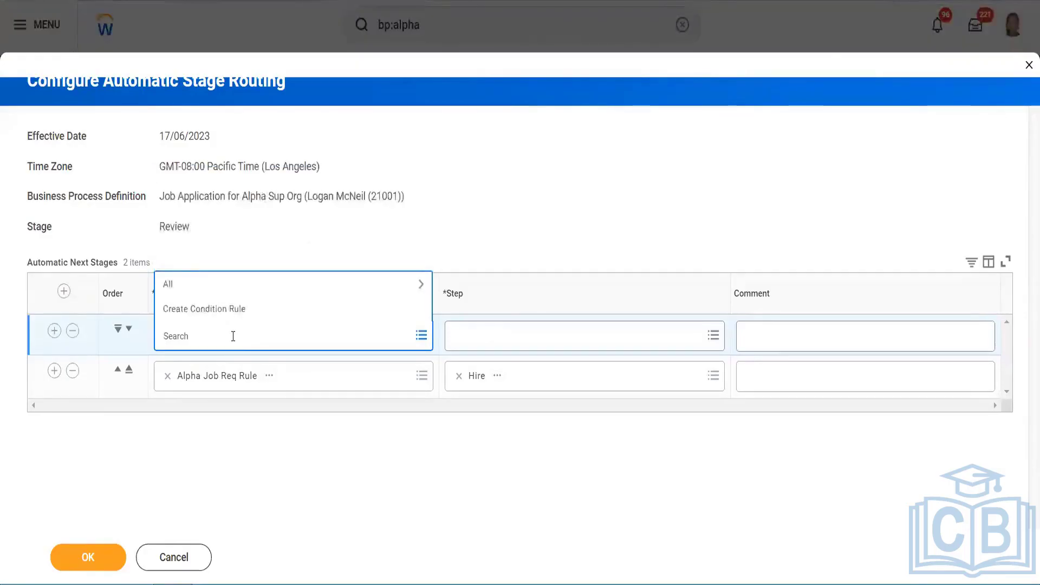
{"action": "type", "text": "age "}
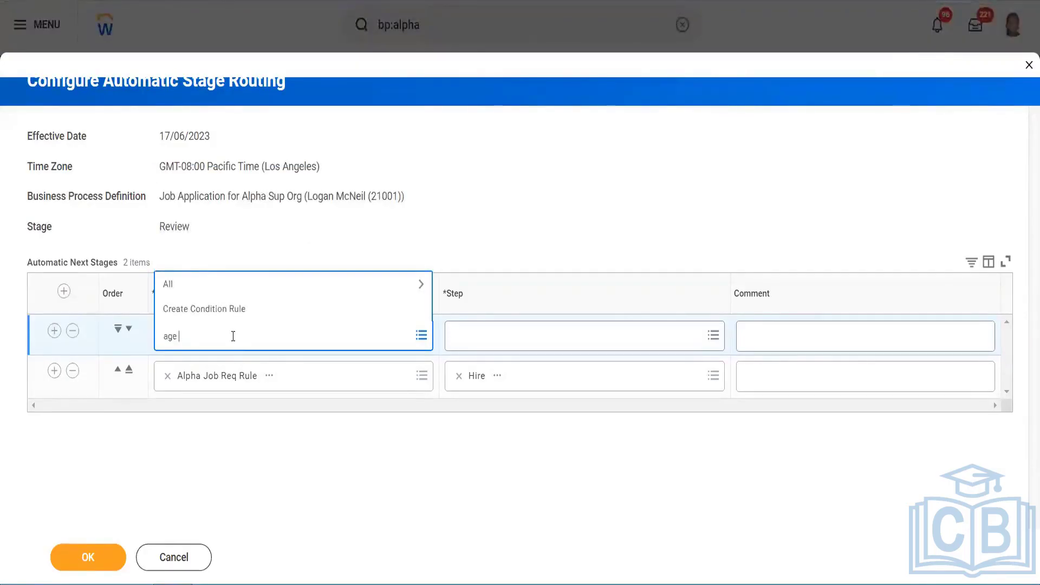
{"action": "type", "text": "is a"}
{"action": "key", "text": "BackSpace"}
{"action": "type", "text": "1"}
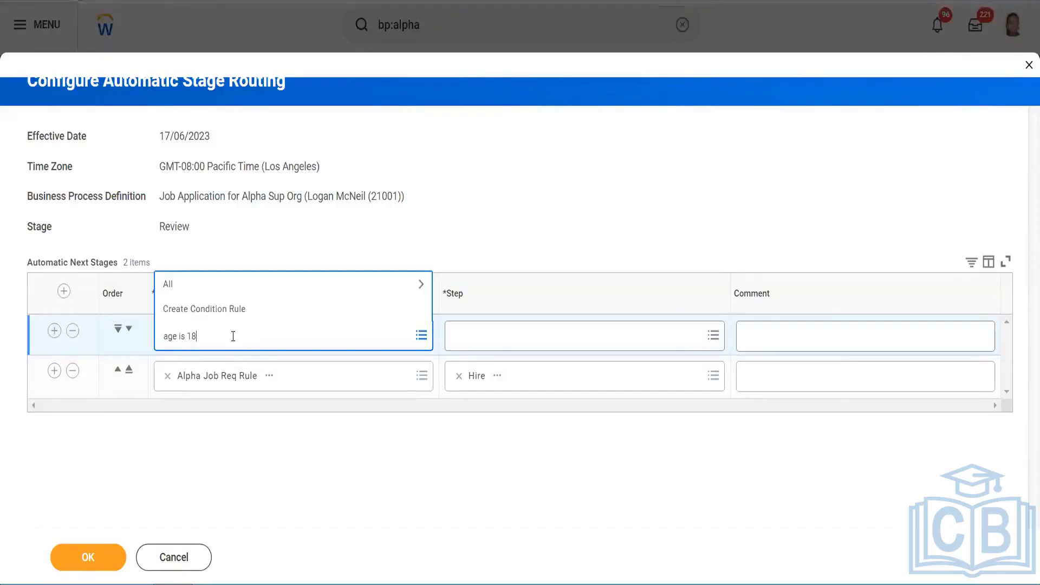
{"action": "type", "text": "8"}
{"action": "key", "text": "Return"}
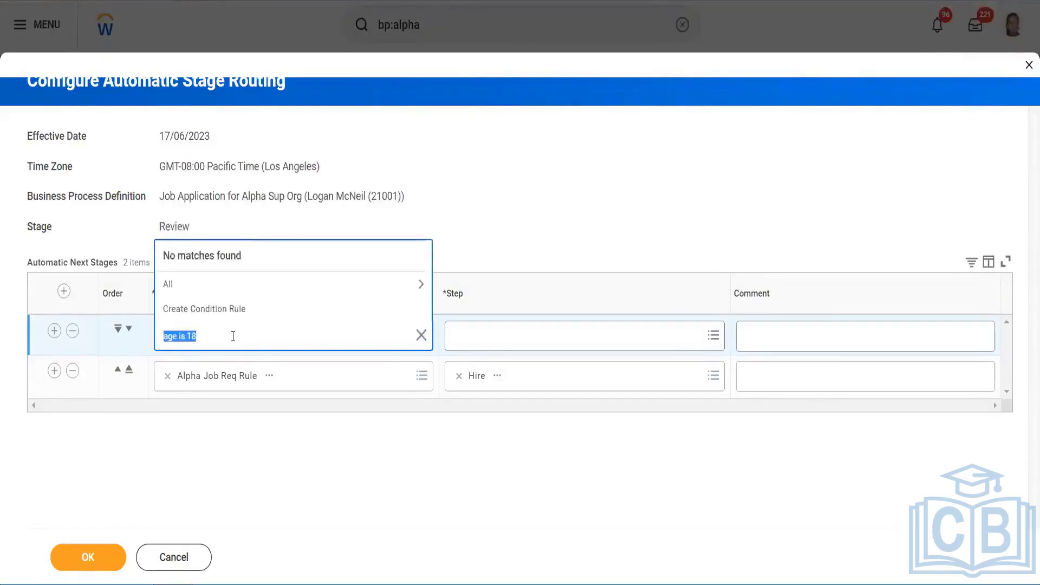
Step: Shorten the rule search to "age" and select Age above 35_GSI as the new row's rule
{"action": "left_click", "coordinate": [233, 336]}
{"action": "key", "text": "BackSpace"}
{"action": "key", "text": "BackSpace"}
{"action": "key", "text": "BackSpace"}
{"action": "key", "text": "BackSpace"}
{"action": "key", "text": "BackSpace"}
{"action": "key", "text": "Return"}
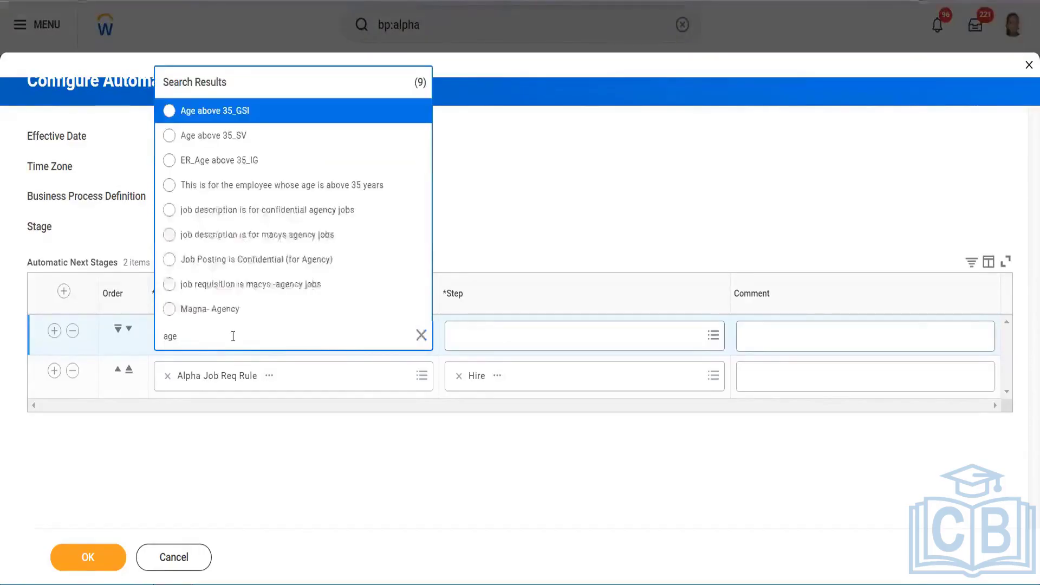
{"action": "left_click", "coordinate": [271, 112]}
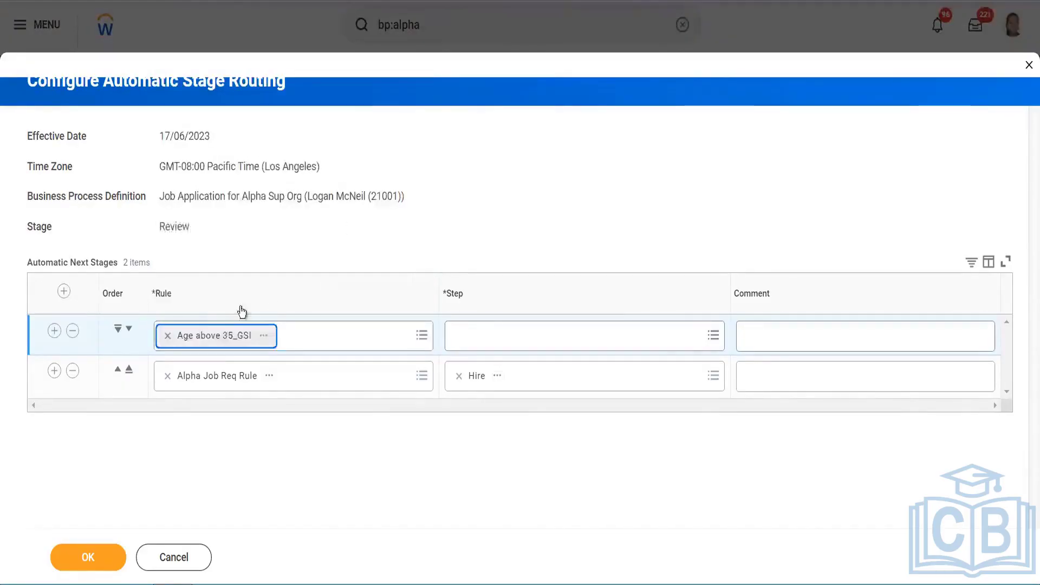
Step: Examine the rule conditions of Age above 35_GSI and close its details
{"action": "left_click", "coordinate": [266, 336]}
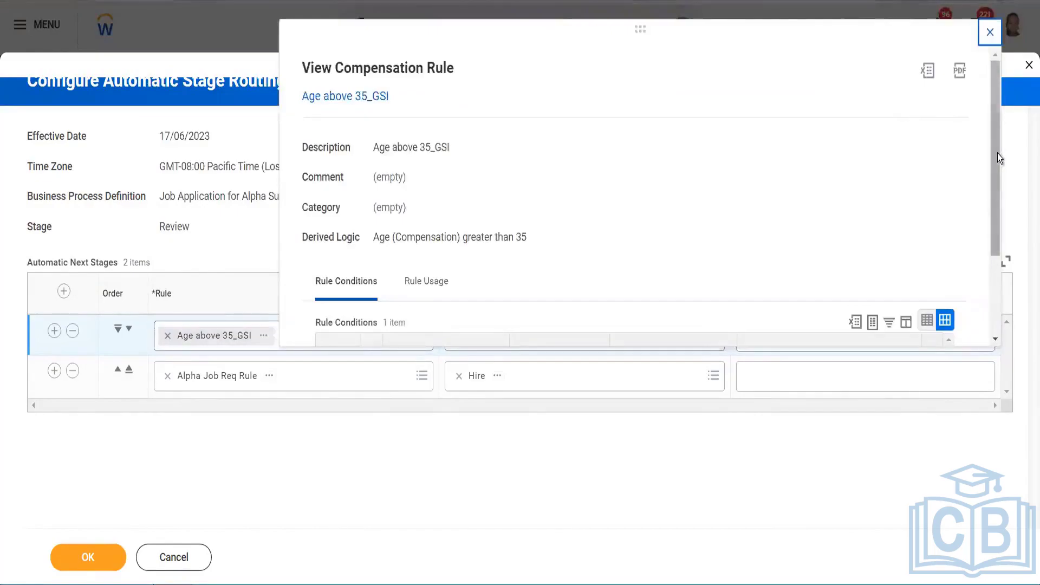
{"action": "left_click_drag", "start_coordinate": [997, 168], "coordinate": [993, 268]}
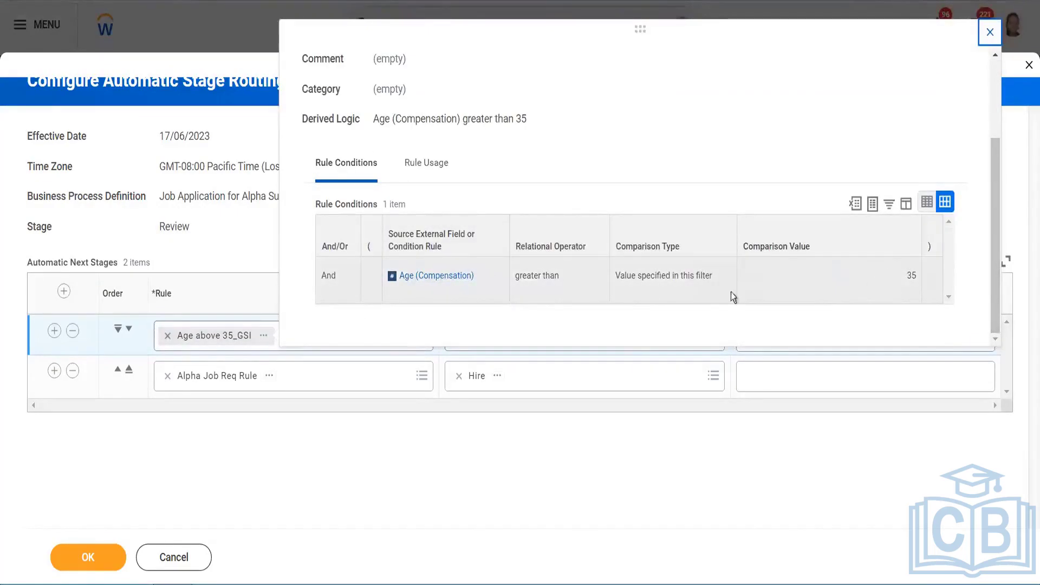
{"action": "left_click", "coordinate": [369, 430]}
Step: Set the step for the Age above 35_GSI row to Offer from the possible next steps
{"action": "left_click", "coordinate": [604, 338]}
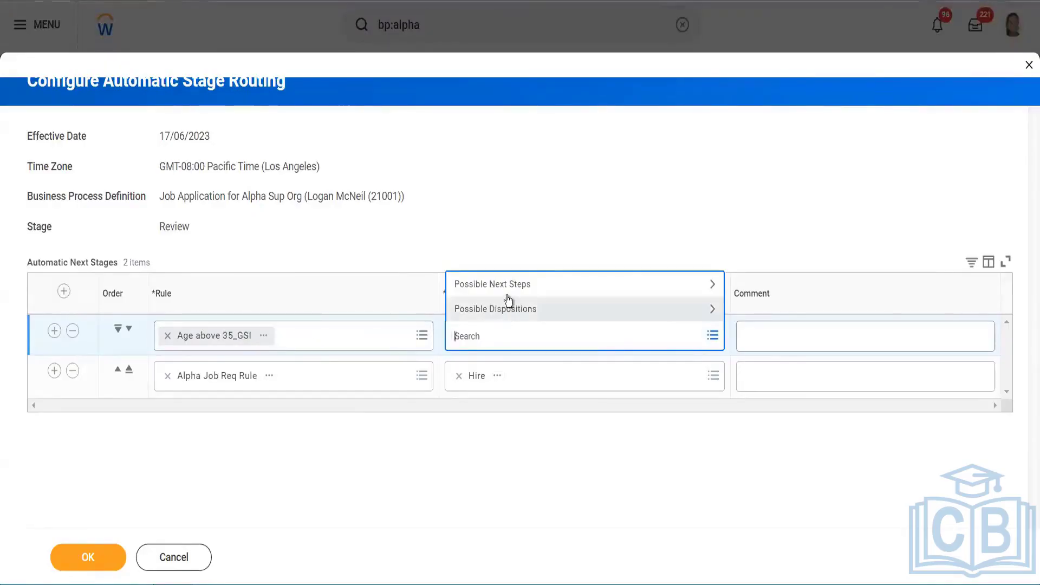
{"action": "left_click", "coordinate": [544, 286]}
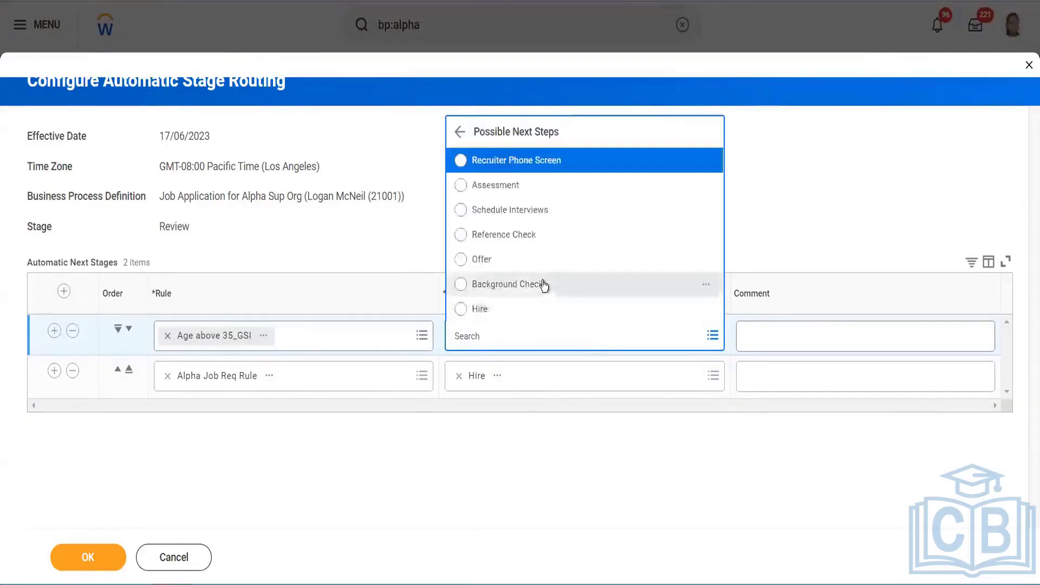
{"action": "left_click", "coordinate": [506, 259]}
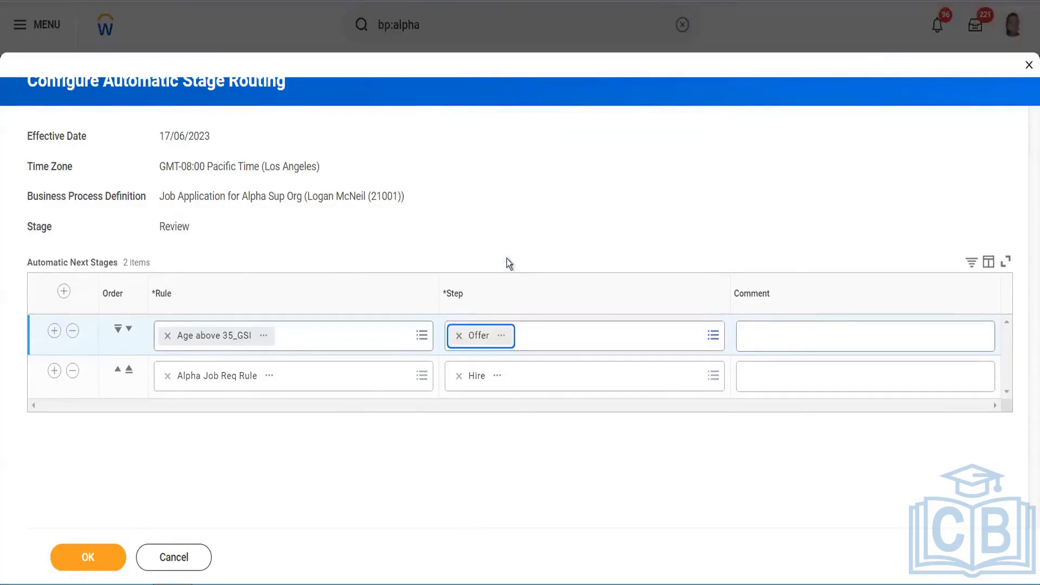
Step: Add another row to the automatic next stages and search for its rule with "age"
{"action": "left_click", "coordinate": [65, 297]}
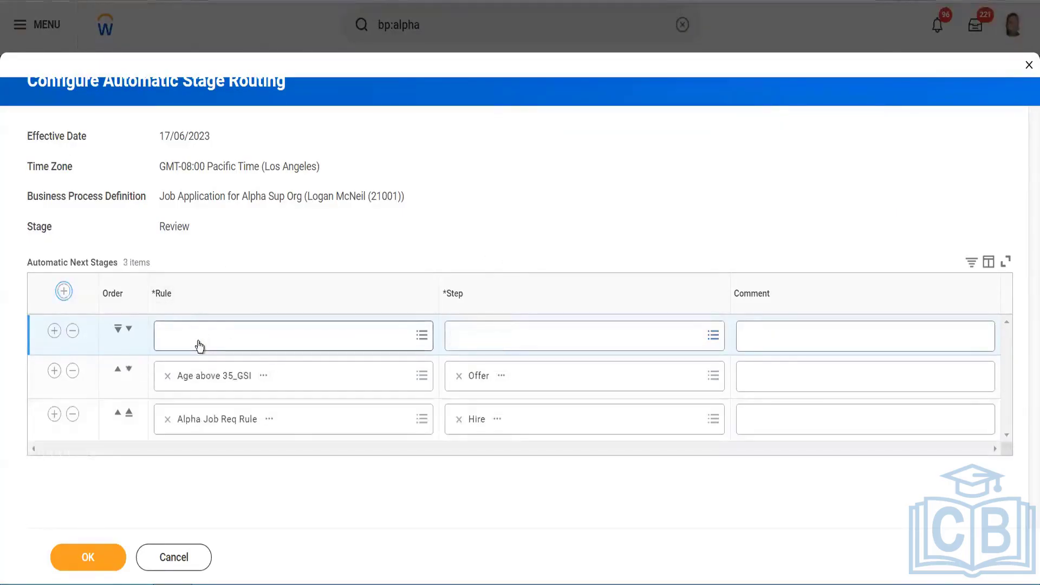
{"action": "left_click", "coordinate": [198, 340]}
{"action": "type", "text": "age"}
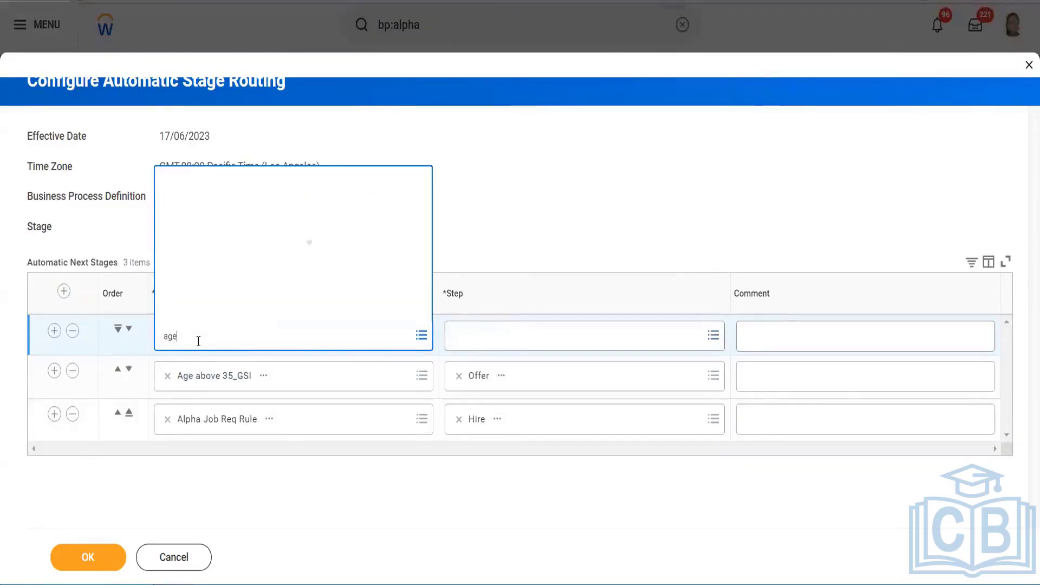
{"action": "key", "text": "Return"}
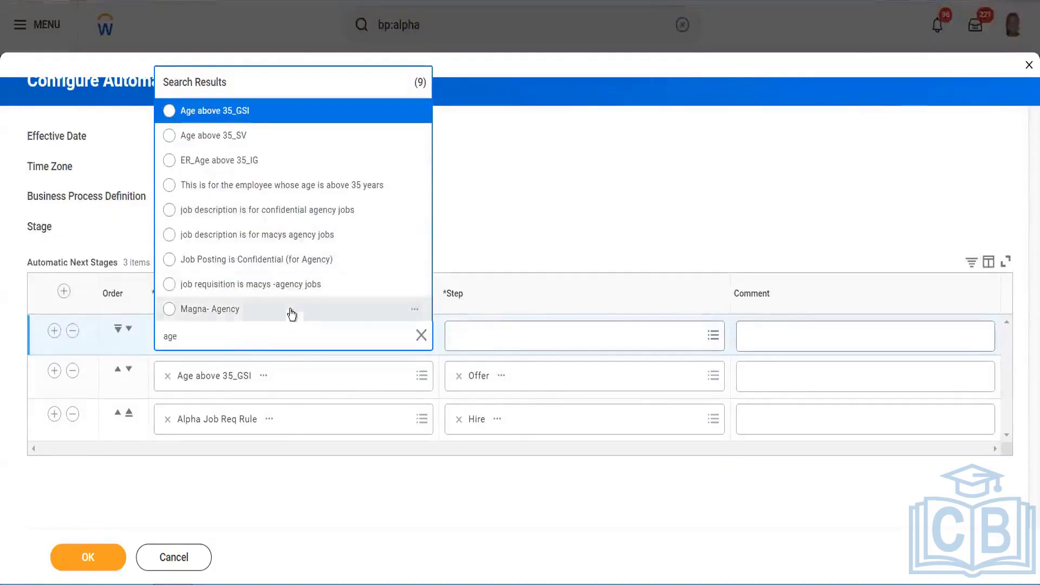
Step: Change the rule search to "job req" and then "job profile", and select Job Profile is Hourly as the new row's rule
{"action": "double_click", "coordinate": [265, 336]}
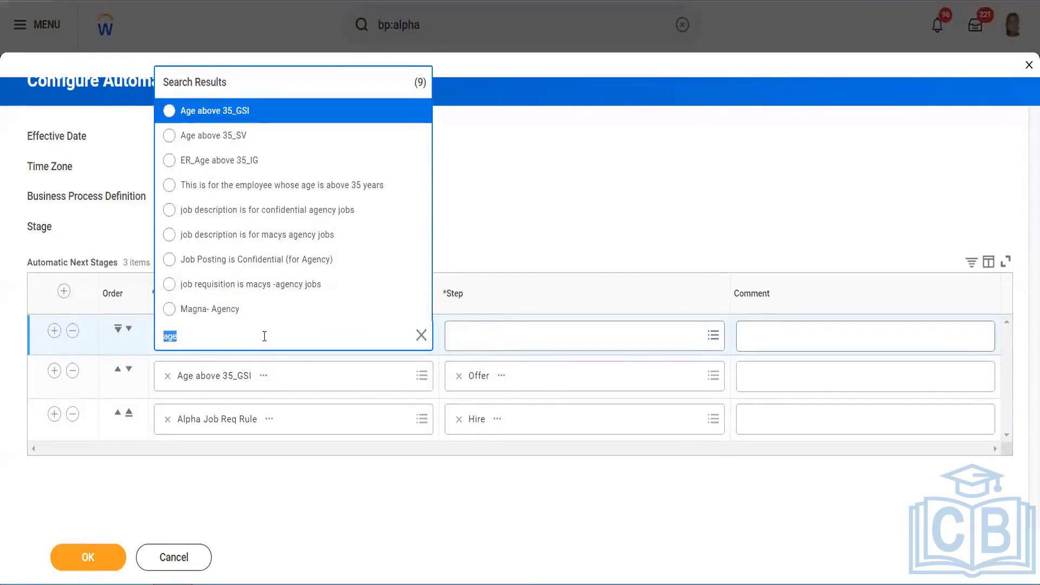
{"action": "key", "text": "BackSpace"}
{"action": "type", "text": "job req"}
{"action": "key", "text": "Return"}
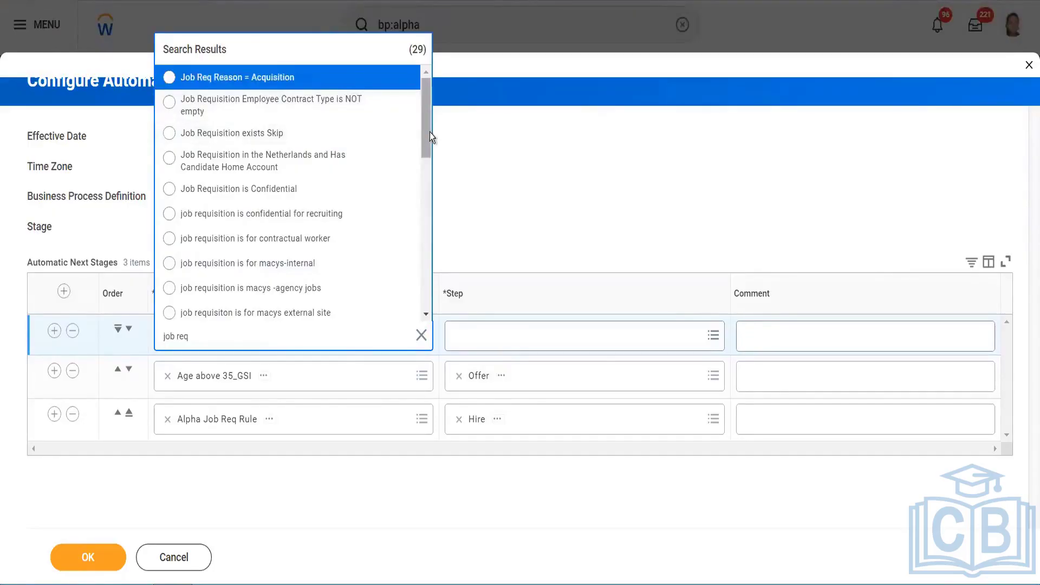
{"action": "left_click_drag", "start_coordinate": [430, 146], "coordinate": [418, 127]}
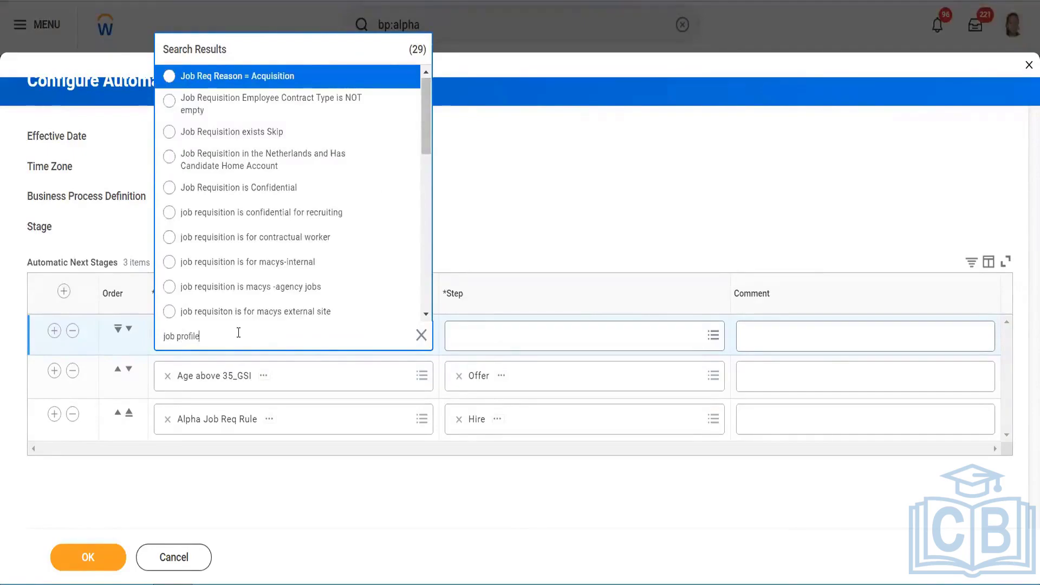
{"action": "key", "text": "Return"}
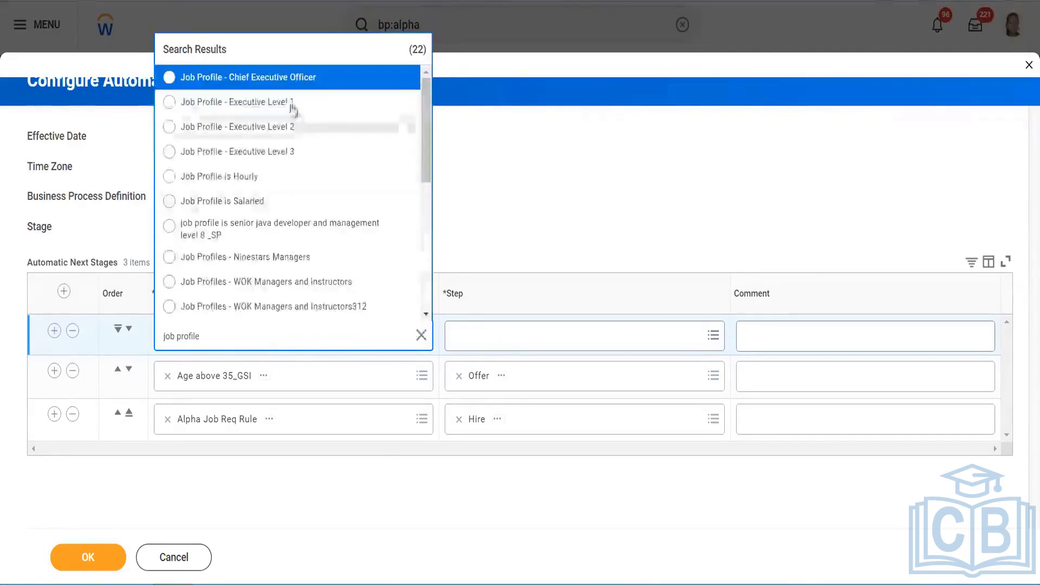
{"action": "left_click", "coordinate": [285, 174]}
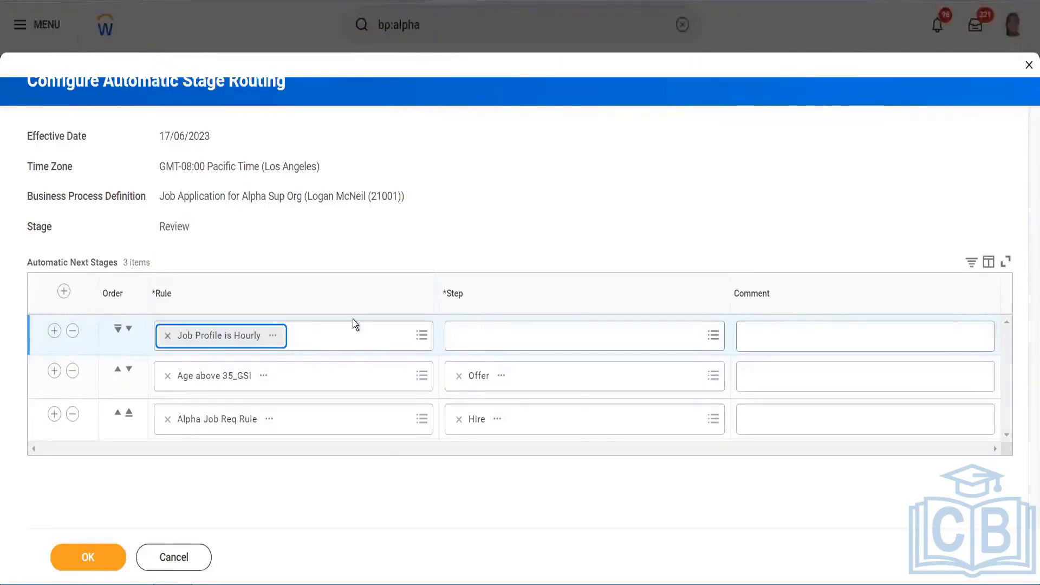
Step: Assign the disposition Does not meet job qualifications to the Job Profile is Hourly row and save the automatic stage routing
{"action": "left_click", "coordinate": [496, 342]}
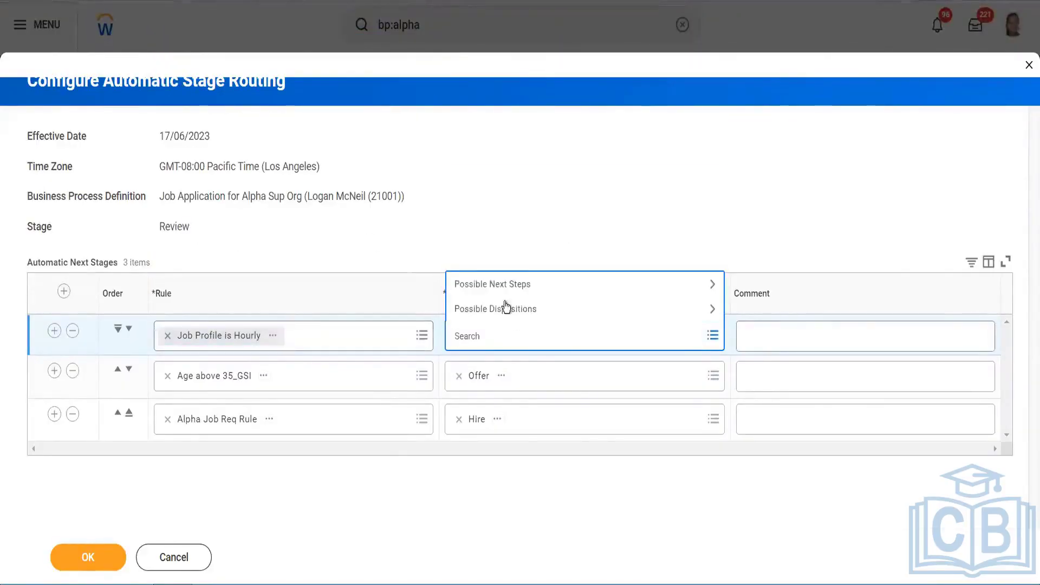
{"action": "left_click", "coordinate": [507, 307]}
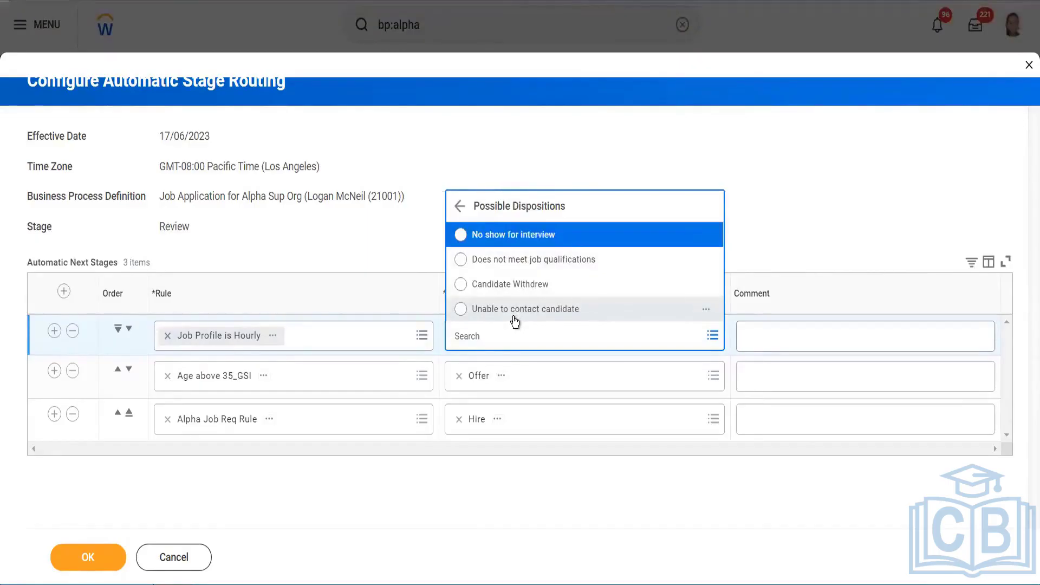
{"action": "left_click", "coordinate": [506, 263]}
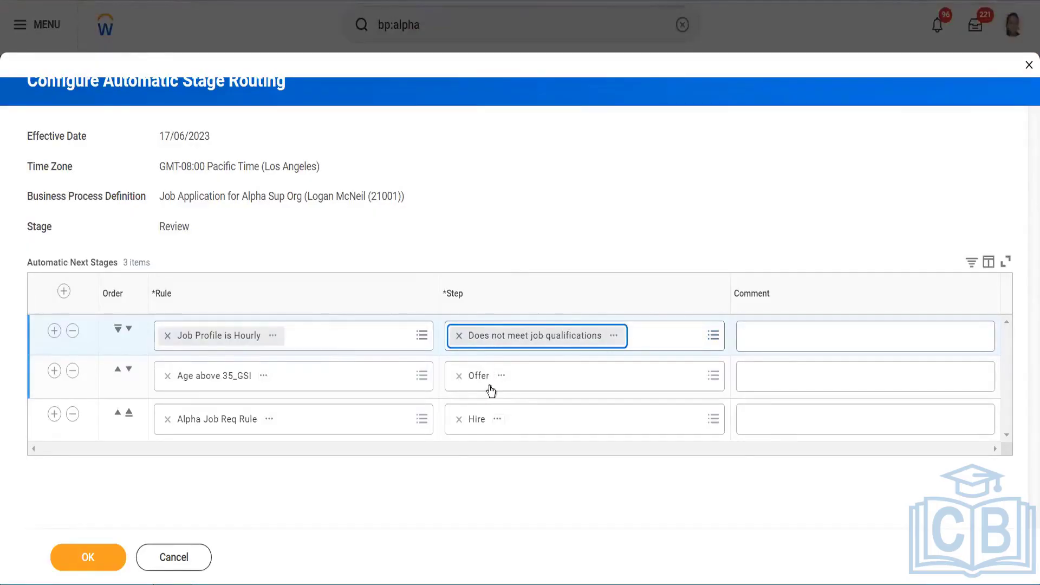
{"action": "left_click", "coordinate": [79, 564]}
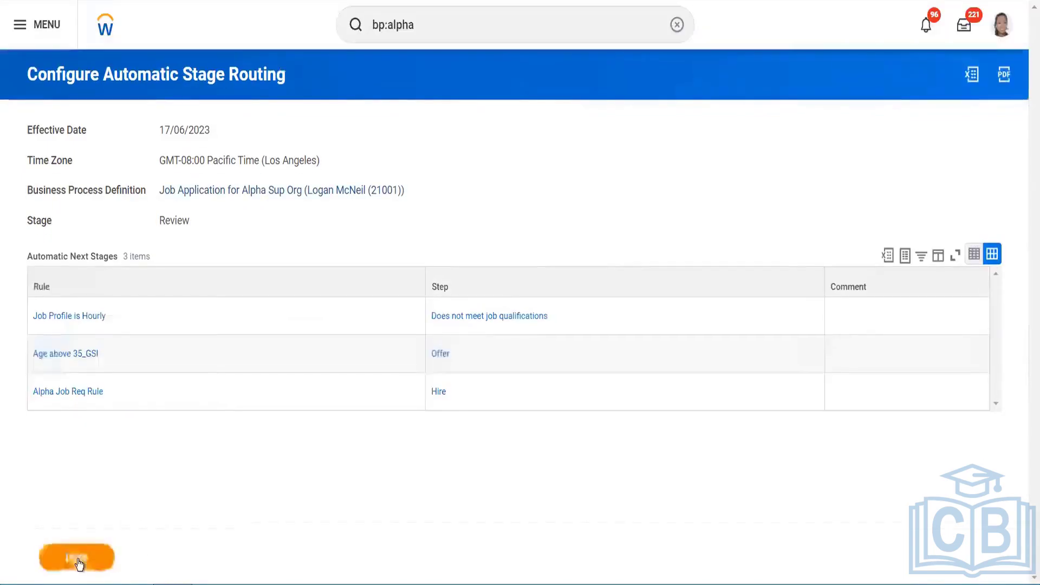
Step: Search for bp:alpha again and open the Offer business process definition for Alpha Sup Org
{"action": "left_click", "coordinate": [471, 33]}
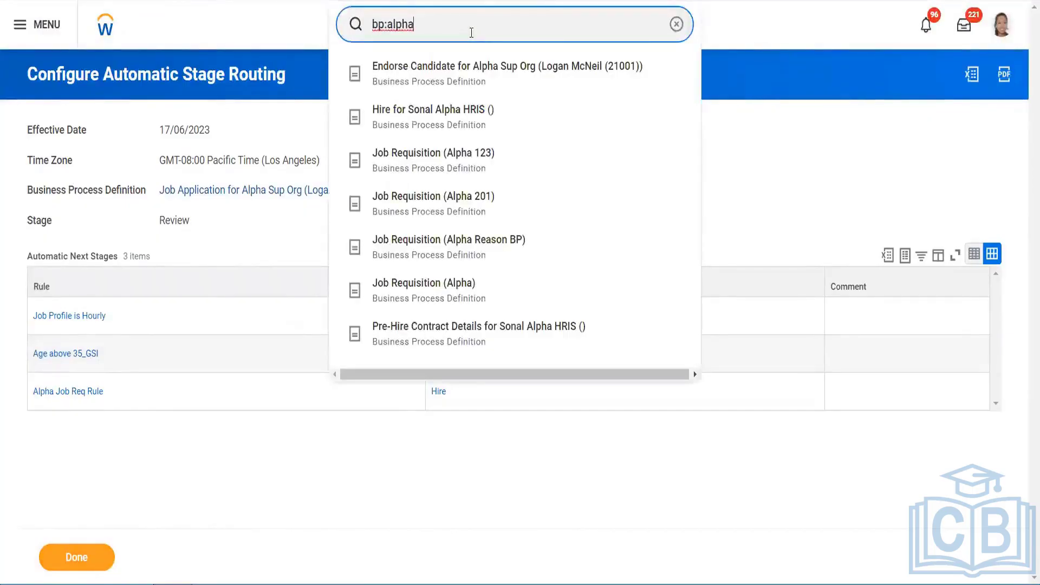
{"action": "key", "text": "Return"}
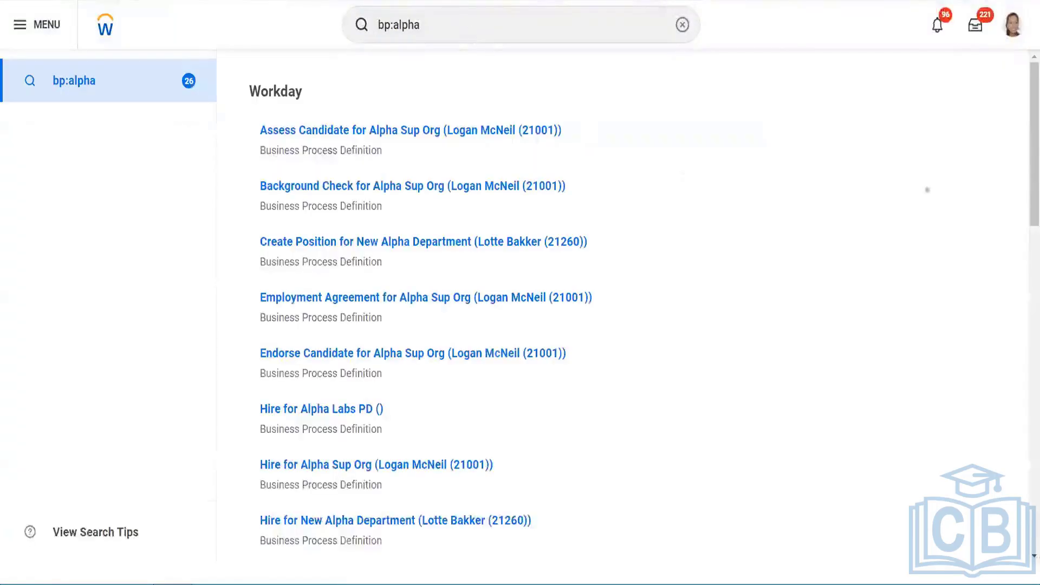
{"action": "left_click_drag", "start_coordinate": [1026, 173], "coordinate": [1027, 398]}
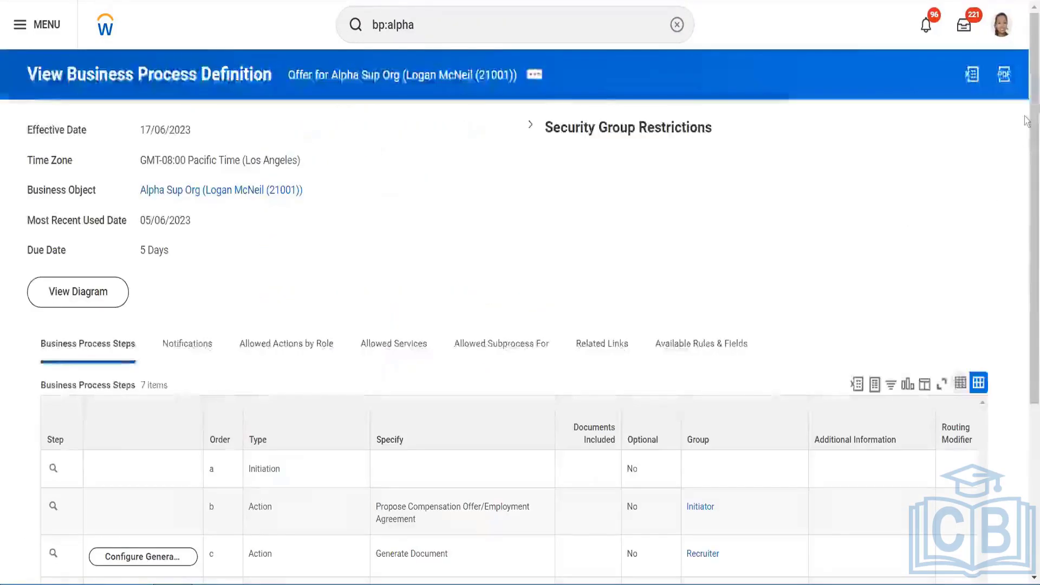
Step: Toggle automatic stage routing on the Offer process's initiation step, effective 17/06/2023, check the step list and finish the task
{"action": "left_click_drag", "start_coordinate": [1026, 120], "coordinate": [1024, 314]}
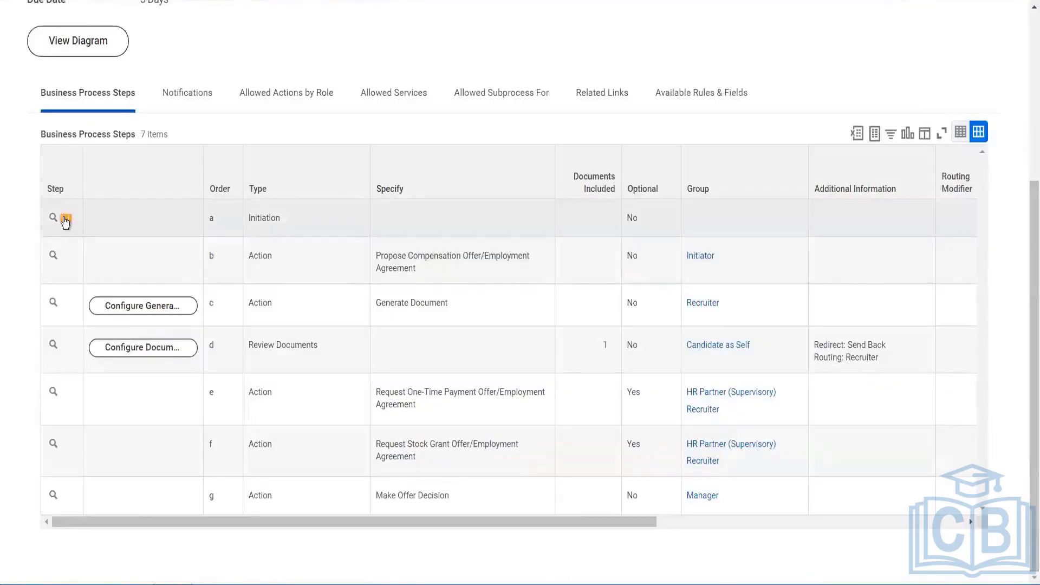
{"action": "left_click", "coordinate": [65, 219]}
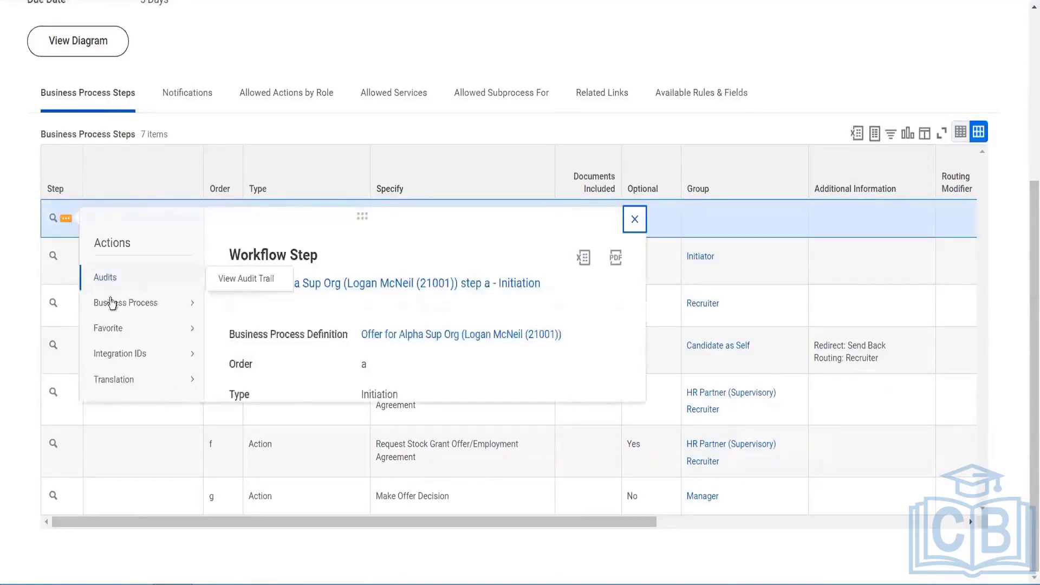
{"action": "mouse_move", "coordinate": [114, 306]}
{"action": "mouse_move", "coordinate": [151, 307]}
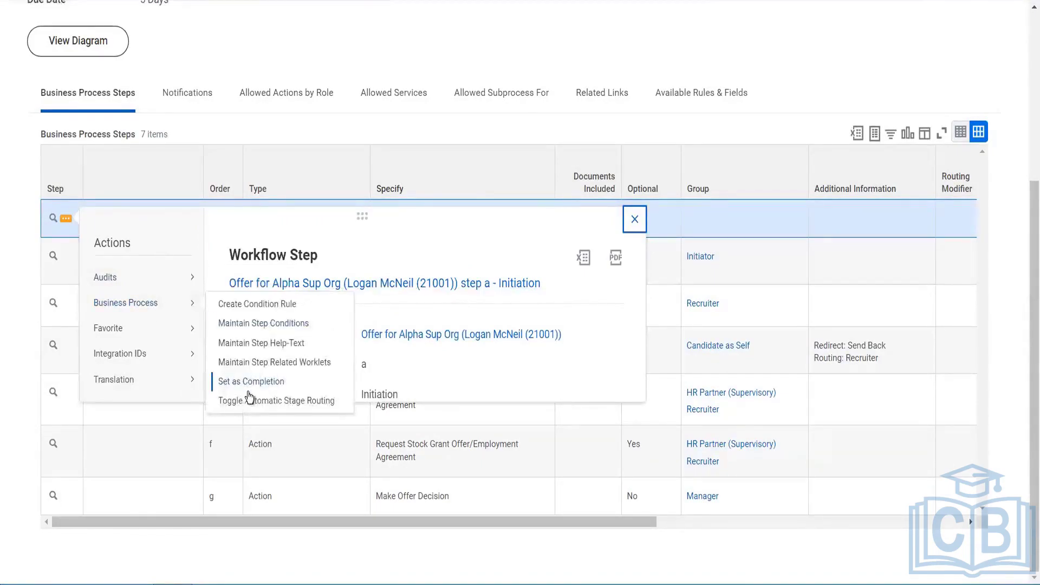
{"action": "left_click", "coordinate": [246, 403]}
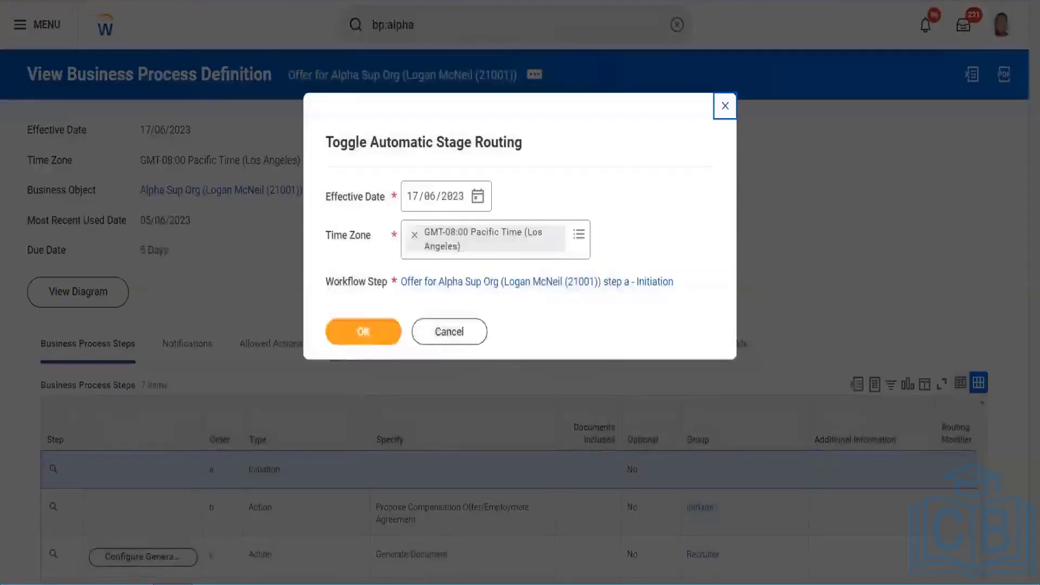
{"action": "left_click", "coordinate": [369, 337]}
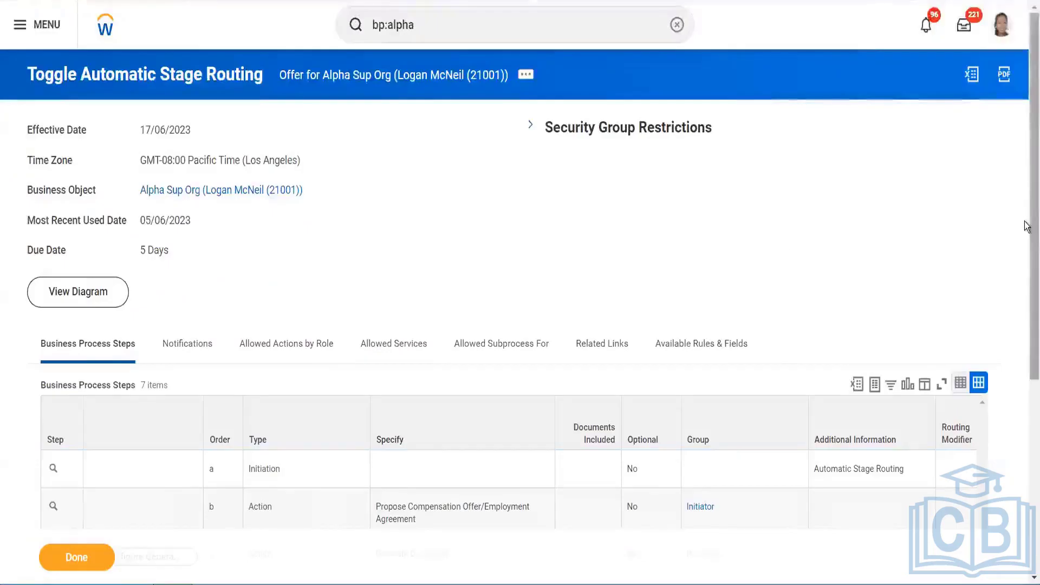
{"action": "scroll", "coordinate": [1027, 227], "scroll_direction": "down", "scroll_amount": 4}
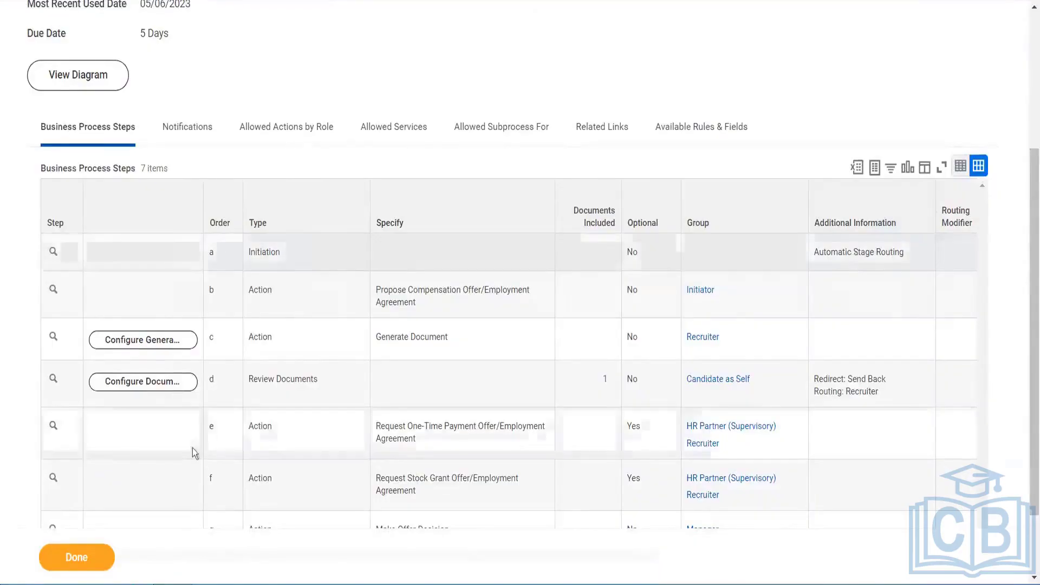
{"action": "left_click", "coordinate": [340, 479]}
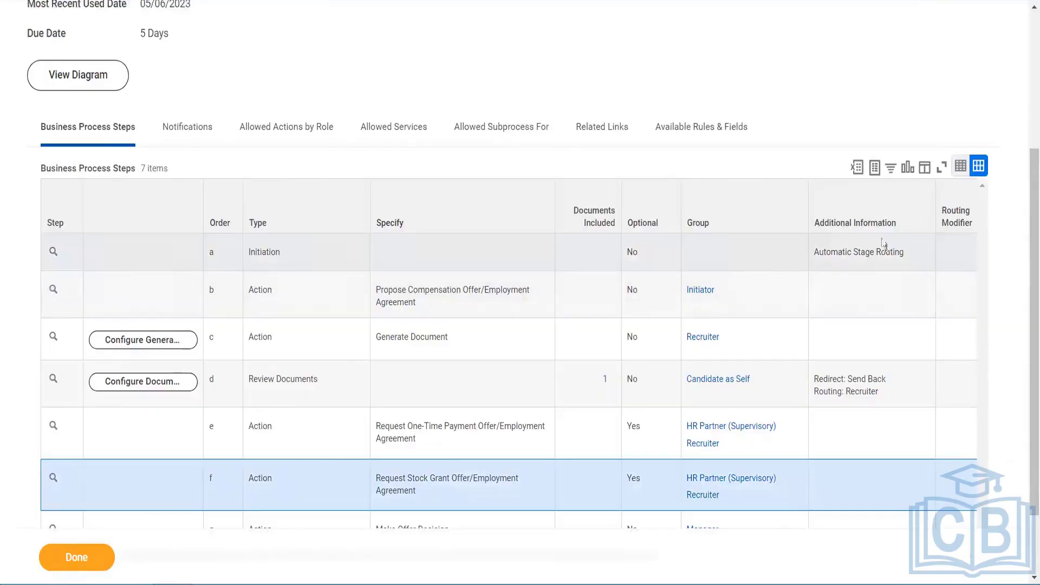
{"action": "left_click", "coordinate": [91, 558]}
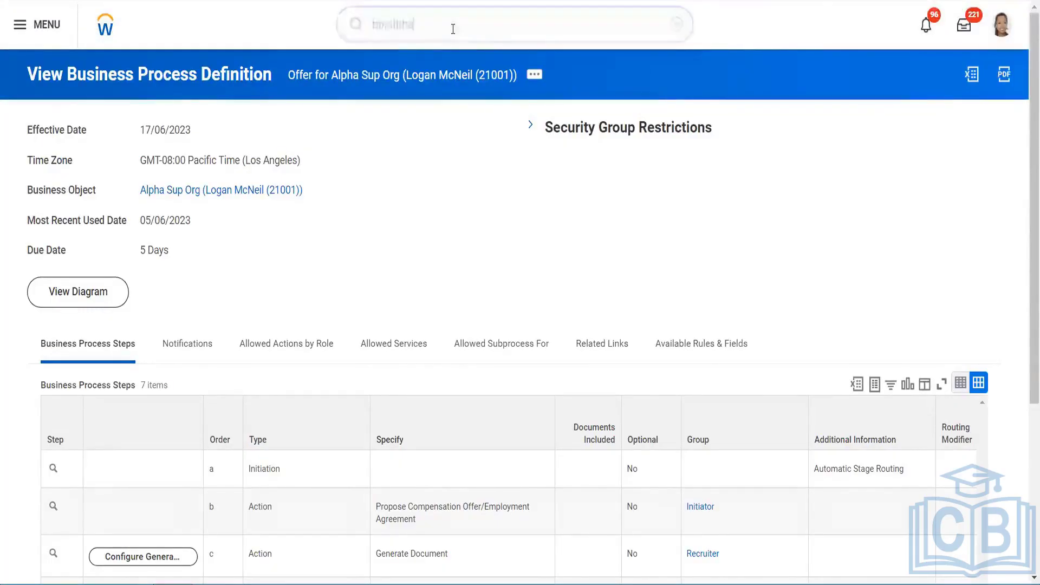
Step: Find the Hire business process definition for Alpha Sup Org with bp:alpha and open it for editing, effective 17/06/2023
{"action": "left_click", "coordinate": [453, 29]}
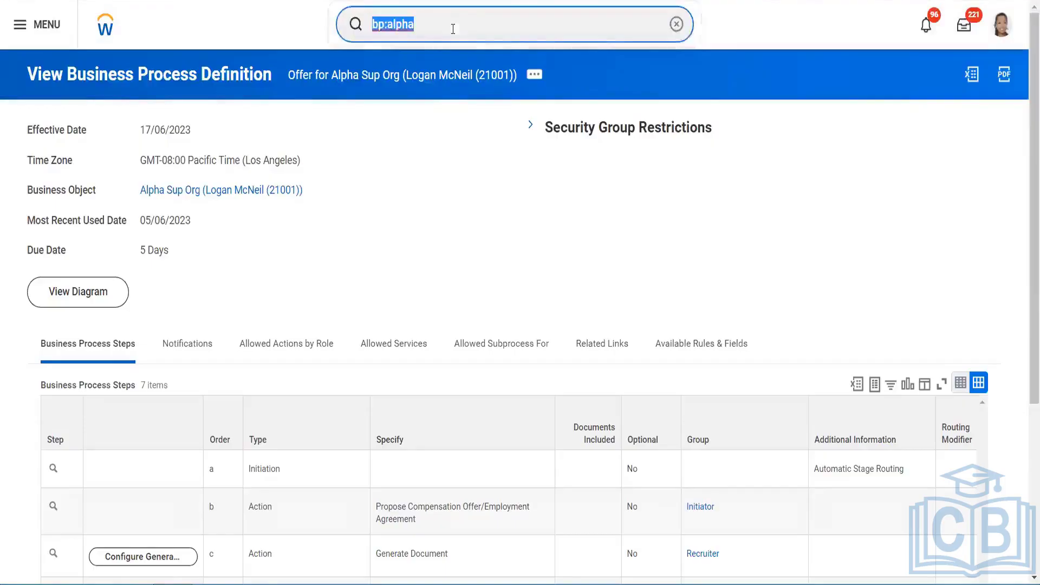
{"action": "key", "text": "Return"}
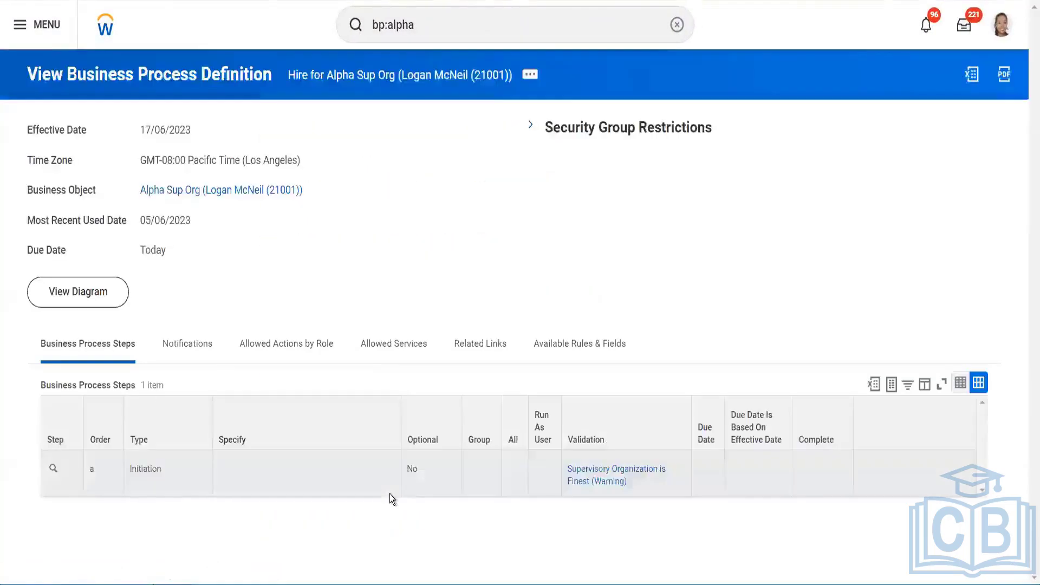
{"action": "left_click", "coordinate": [534, 77]}
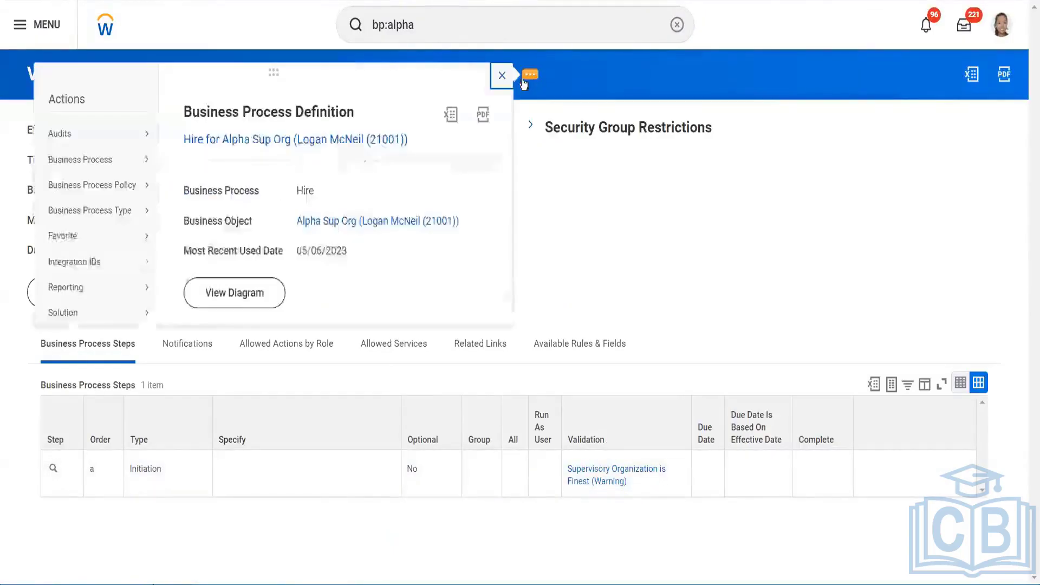
{"action": "mouse_move", "coordinate": [126, 158]}
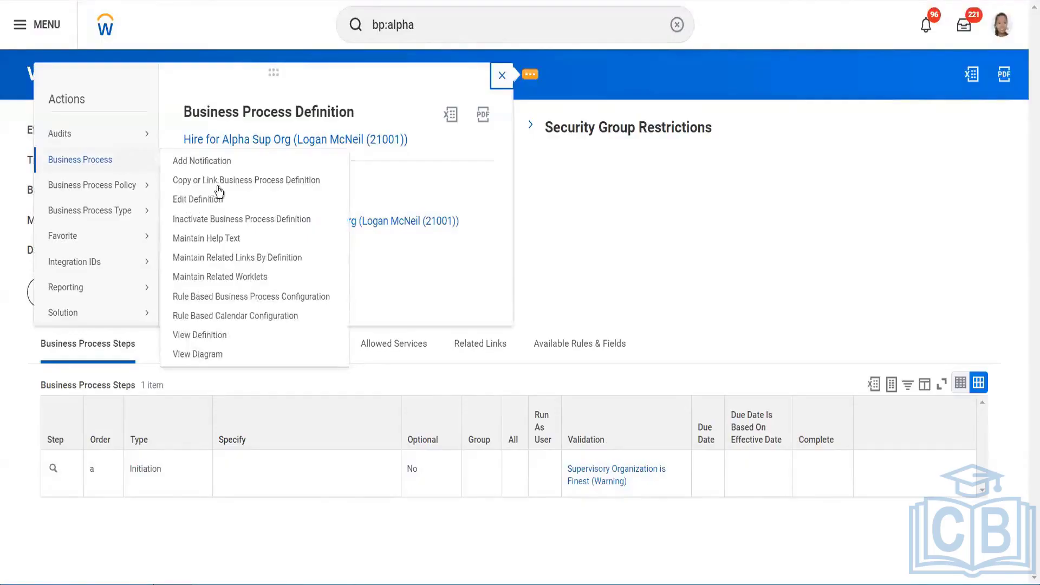
{"action": "left_click", "coordinate": [216, 200]}
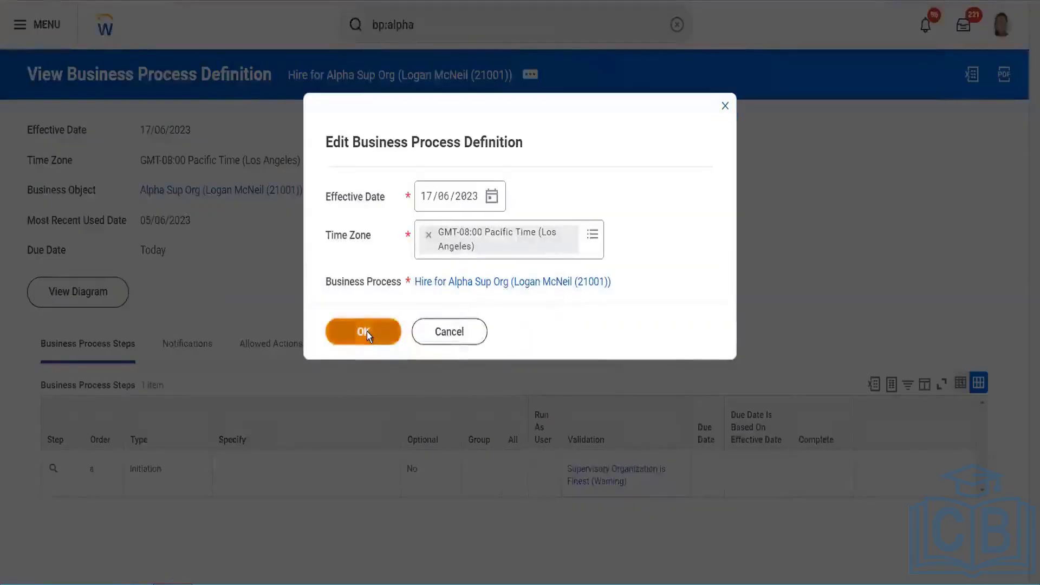
{"action": "left_click", "coordinate": [367, 331]}
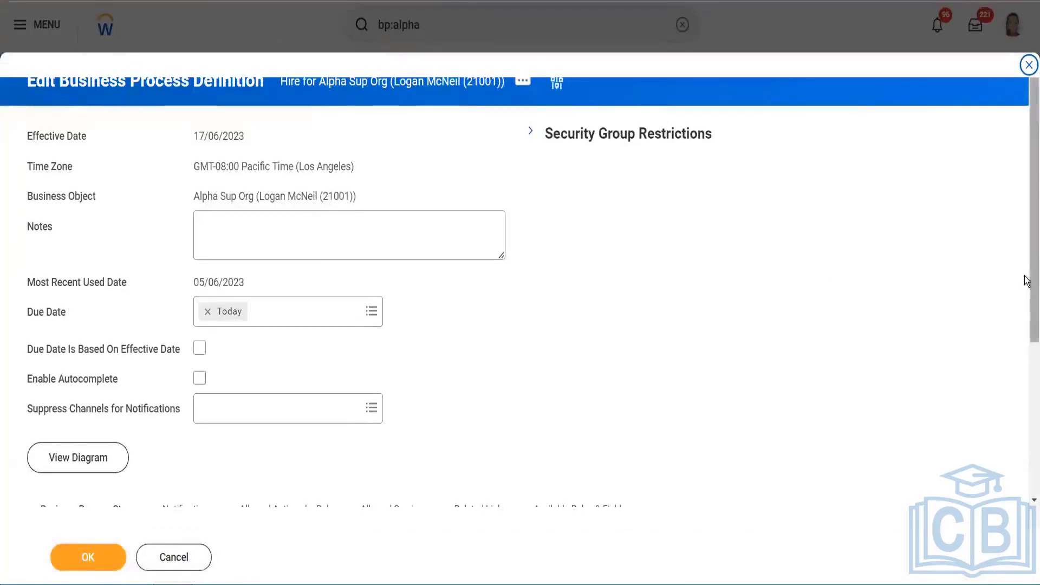
{"action": "scroll", "coordinate": [1026, 378], "scroll_direction": "down", "scroll_amount": 5}
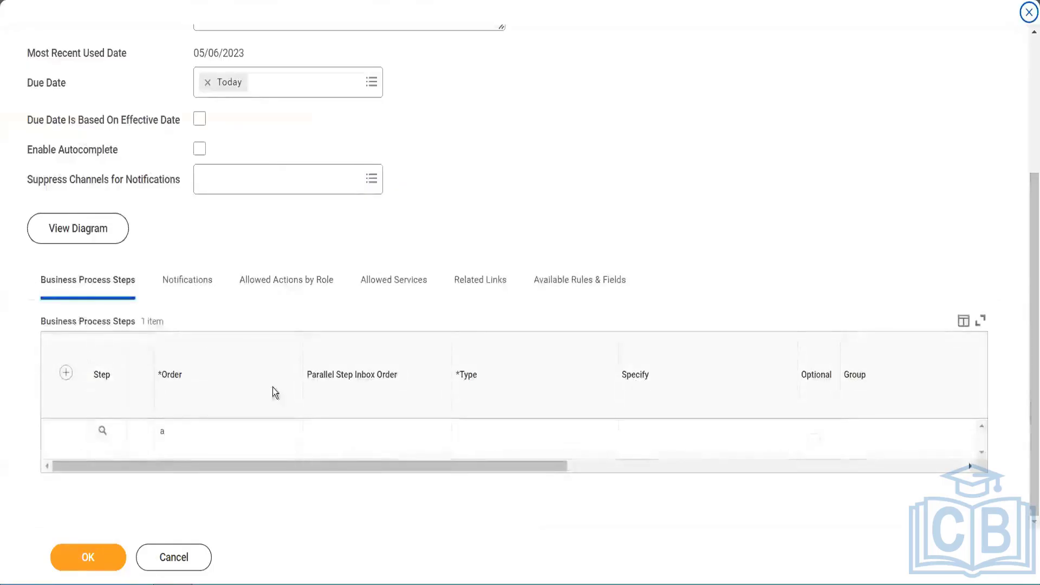
Step: Try adding a business process step with order b and type Action to the Hire definition
{"action": "left_click", "coordinate": [67, 374]}
{"action": "left_click", "coordinate": [235, 441]}
{"action": "type", "text": "b"}
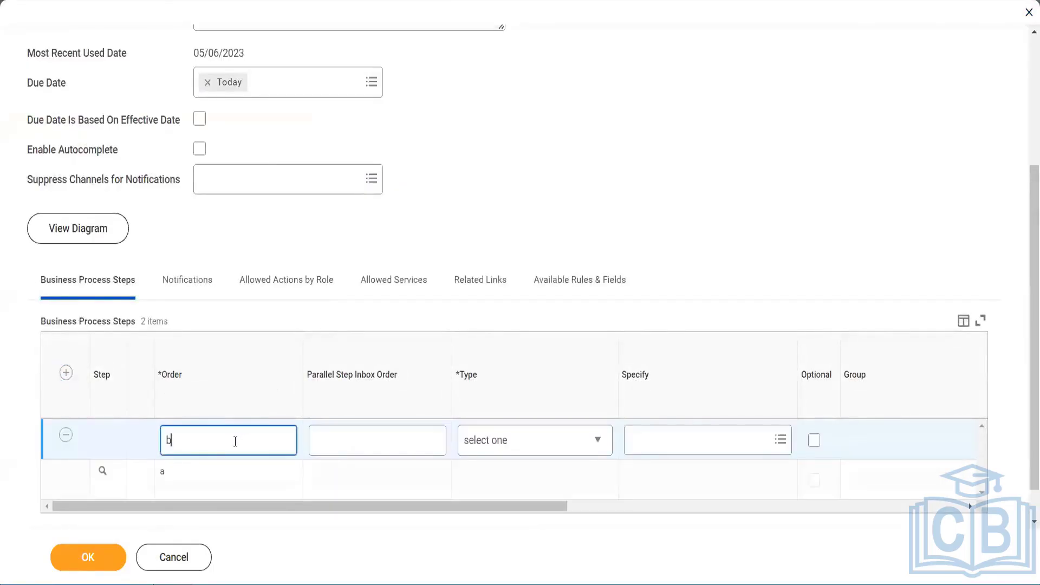
{"action": "left_click_drag", "start_coordinate": [353, 503], "coordinate": [496, 506]}
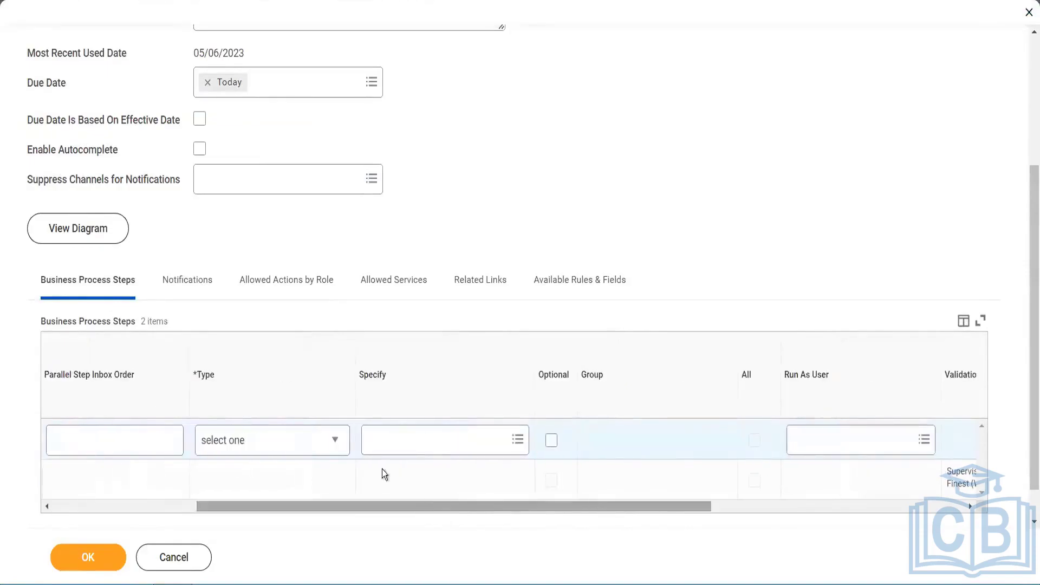
{"action": "left_click", "coordinate": [302, 439]}
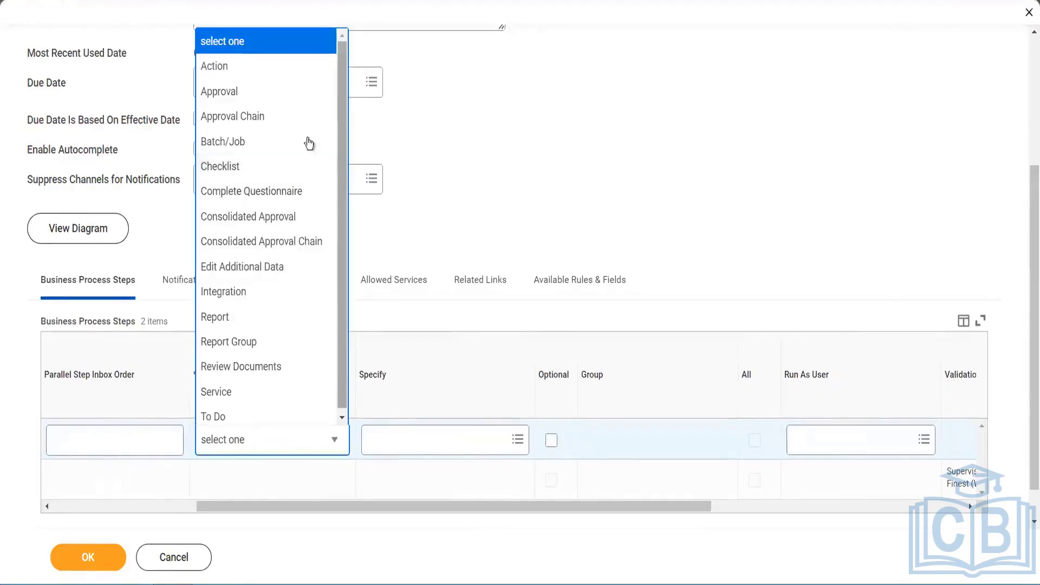
{"action": "left_click", "coordinate": [249, 72]}
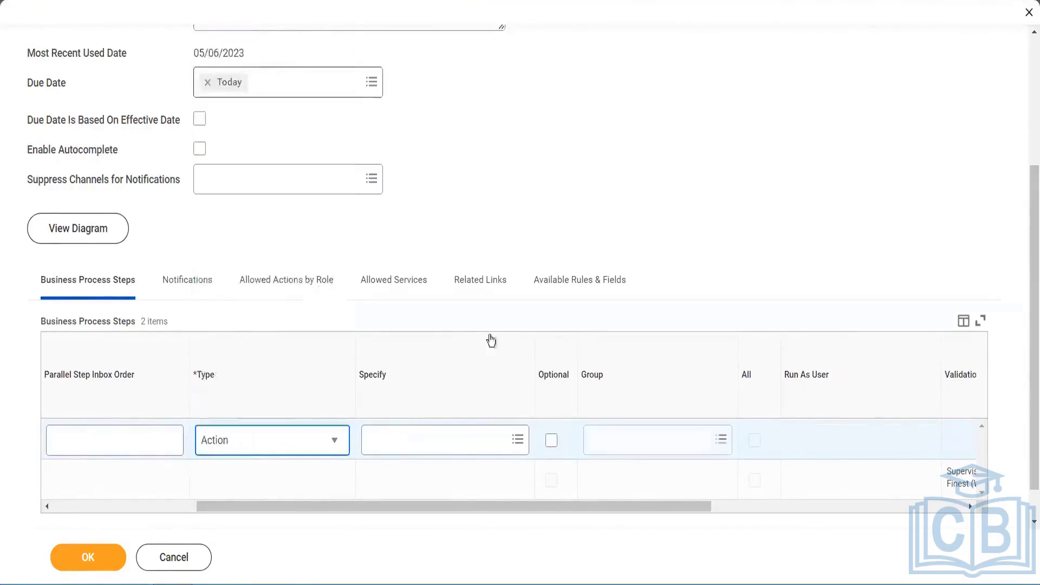
Step: Look through the actions available for the new step and search them for candidate
{"action": "left_click", "coordinate": [430, 439]}
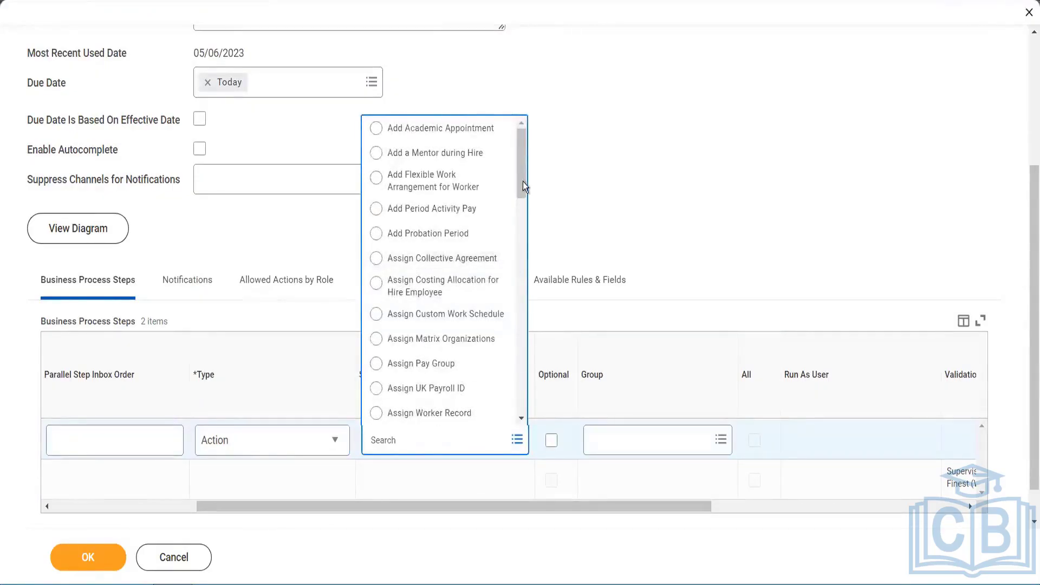
{"action": "left_click_drag", "start_coordinate": [521, 179], "coordinate": [529, 149]}
{"action": "left_click_drag", "start_coordinate": [522, 164], "coordinate": [525, 388]}
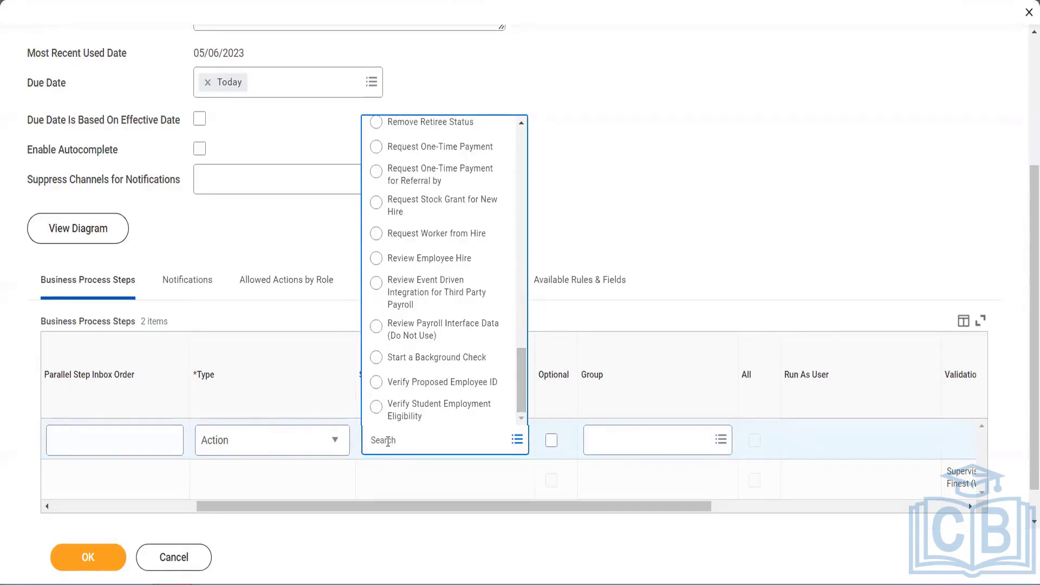
{"action": "type", "text": "candidate"}
{"action": "key", "text": "Return"}
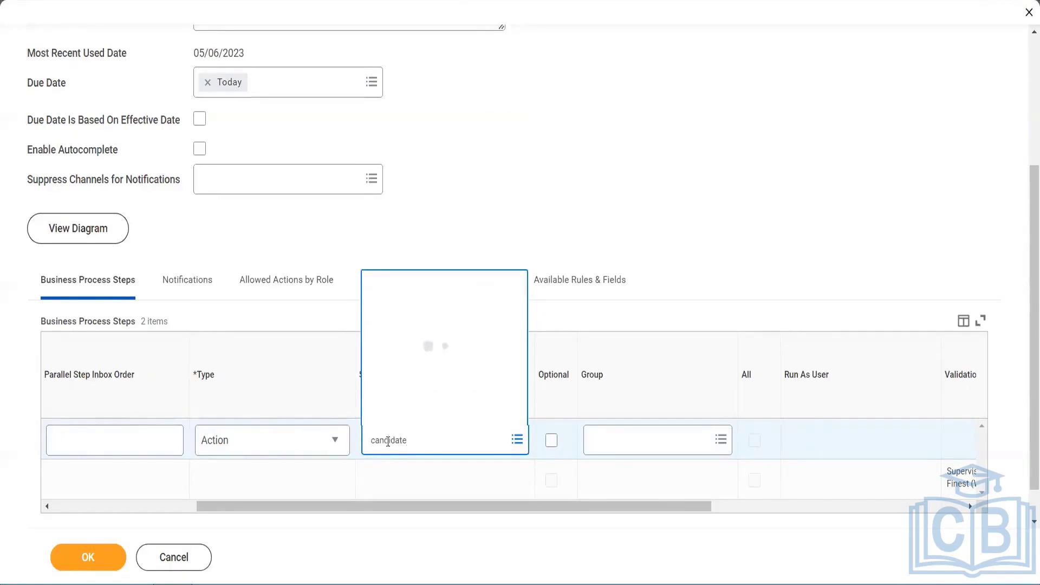
Step: Try the type Batch/Job for step b and search its available items for decli and candida
{"action": "left_click", "coordinate": [278, 449]}
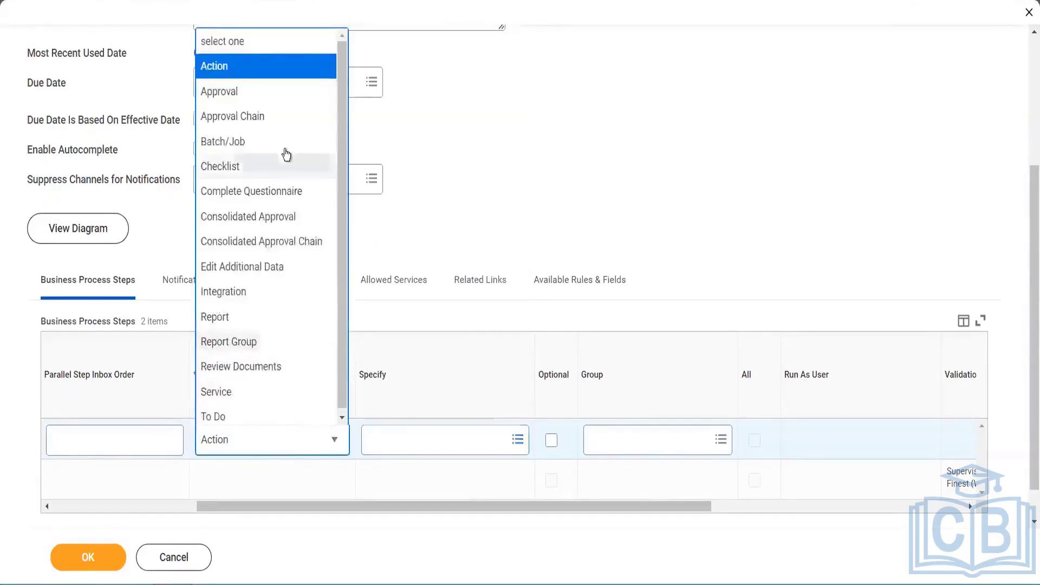
{"action": "left_click", "coordinate": [280, 153]}
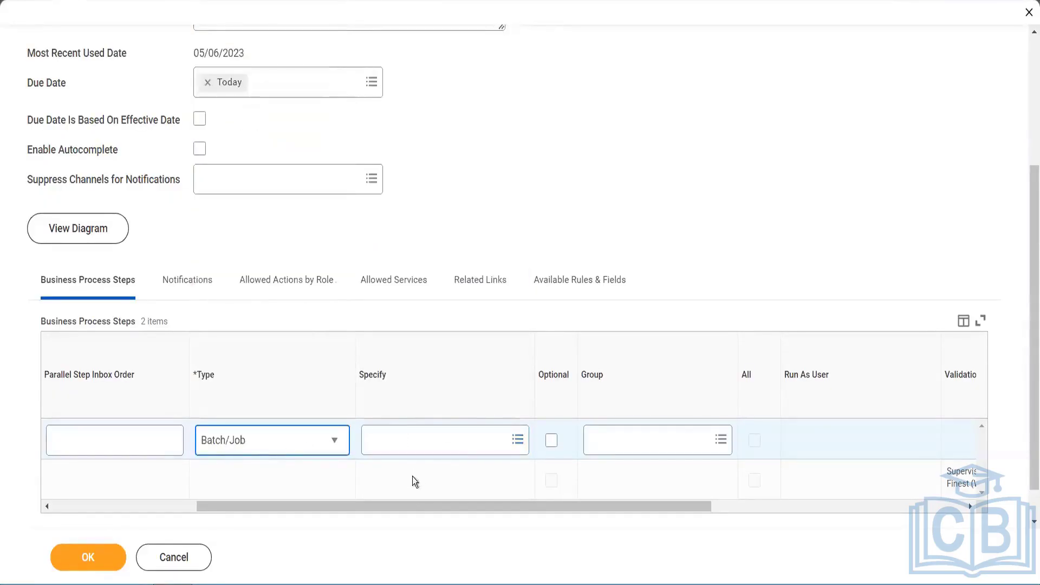
{"action": "left_click", "coordinate": [406, 439]}
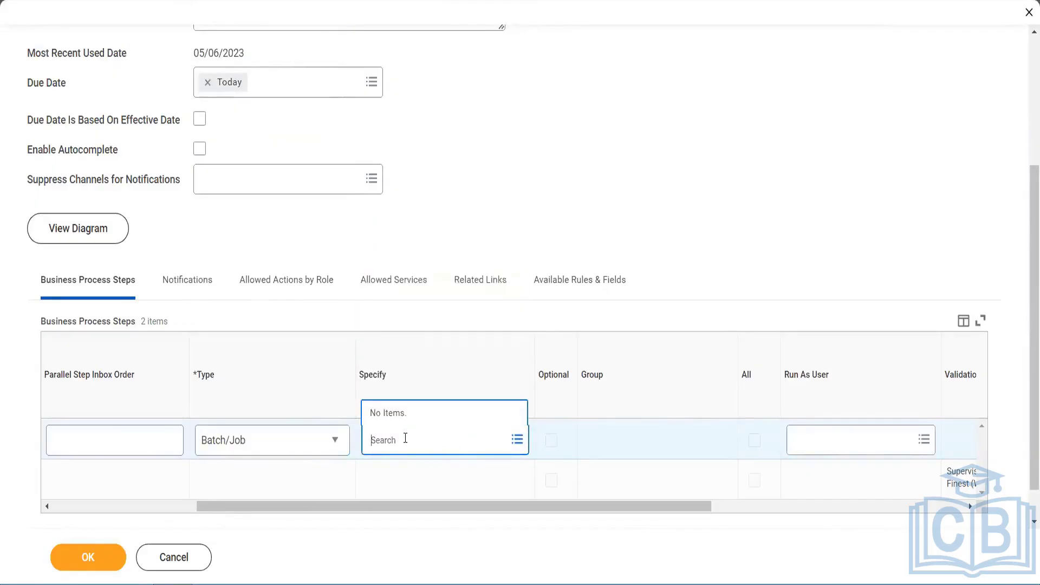
{"action": "type", "text": "decli"}
{"action": "key", "text": "Return"}
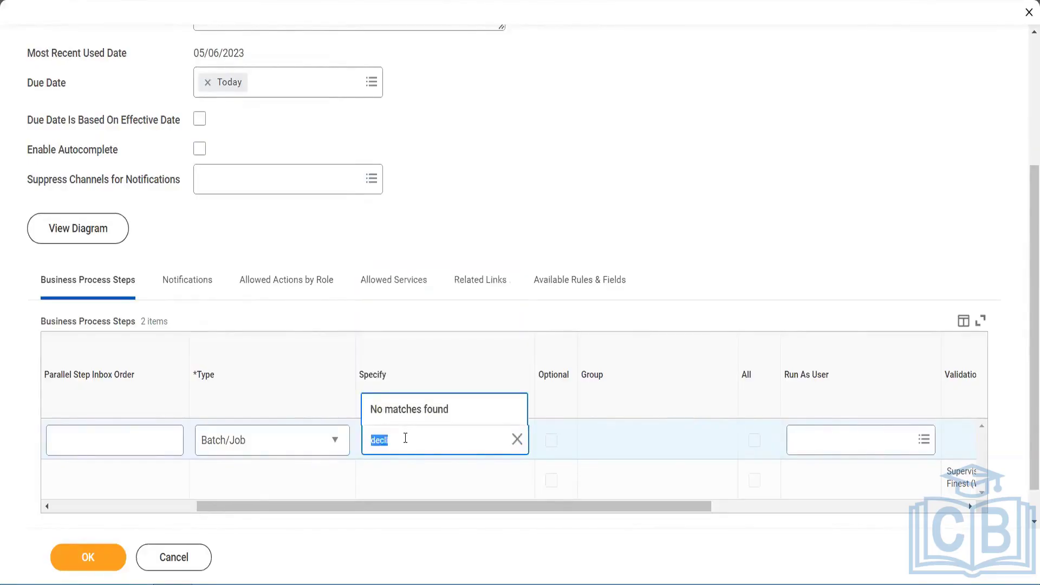
{"action": "key", "text": "BackSpace"}
{"action": "type", "text": "candida"}
{"action": "key", "text": "Return"}
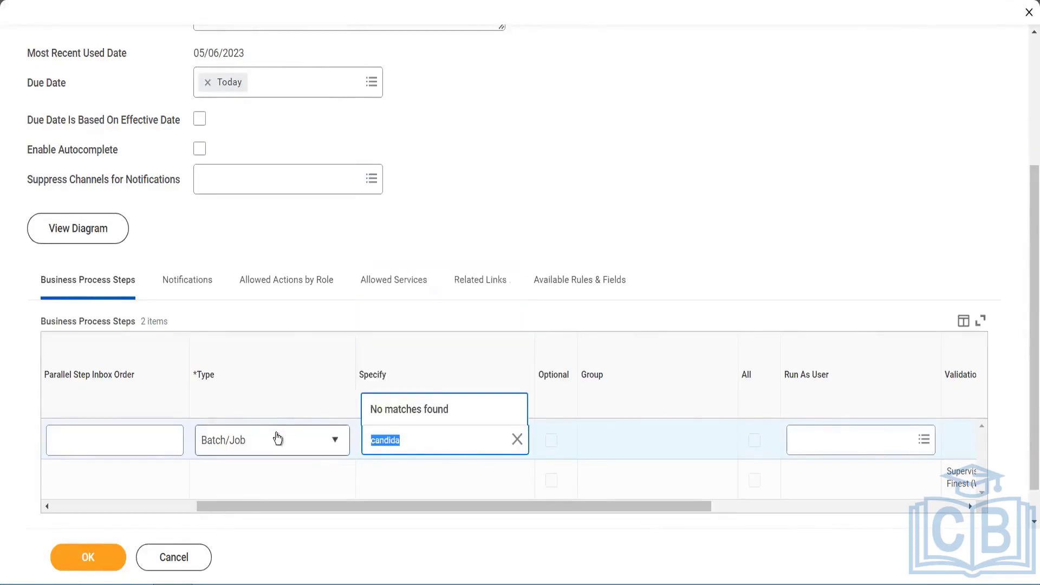
Step: Try the type Service for step b and look through the services it offers
{"action": "left_click", "coordinate": [278, 438]}
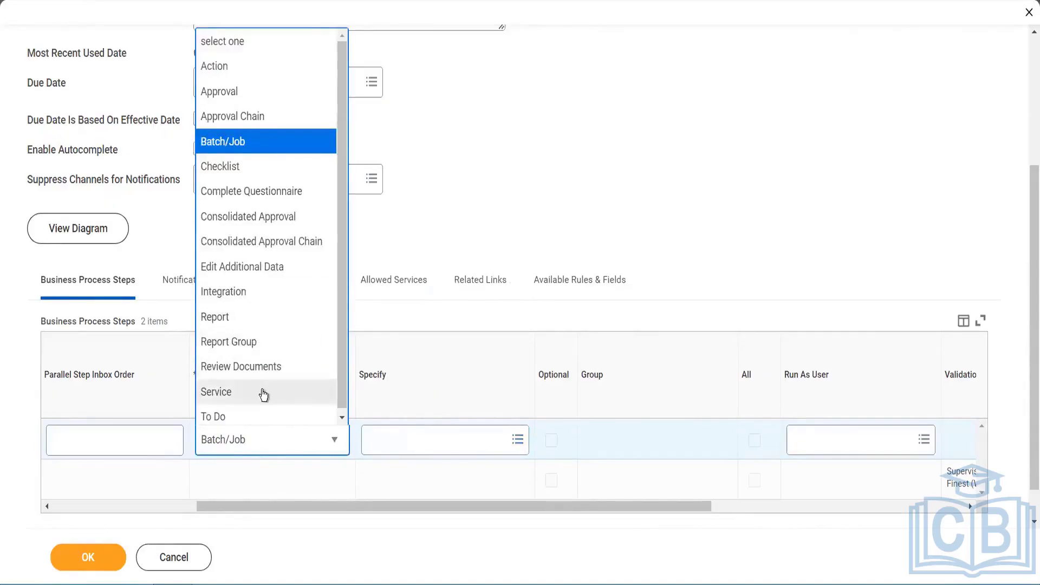
{"action": "left_click", "coordinate": [307, 390]}
{"action": "left_click", "coordinate": [413, 450]}
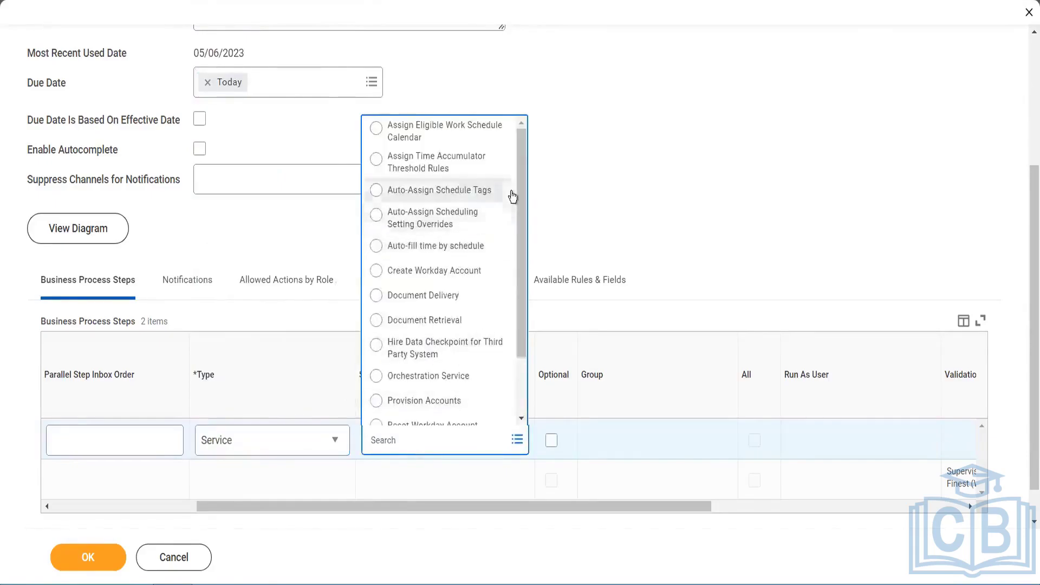
{"action": "left_click_drag", "start_coordinate": [521, 202], "coordinate": [533, 269]}
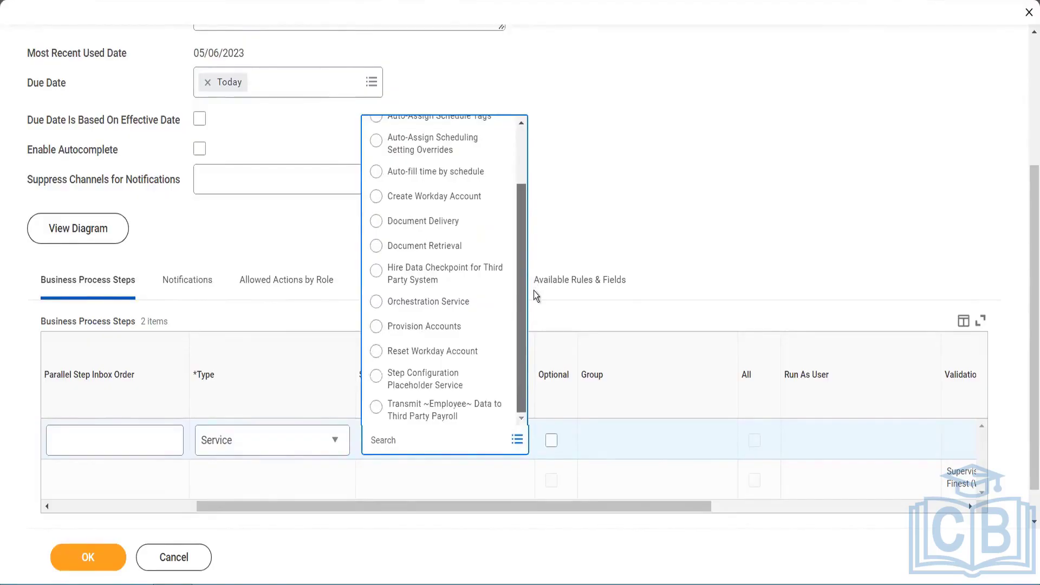
Step: Check the remaining step types, then cancel editing the Hire definition and discard the changes
{"action": "left_click", "coordinate": [249, 445]}
{"action": "left_click", "coordinate": [250, 446]}
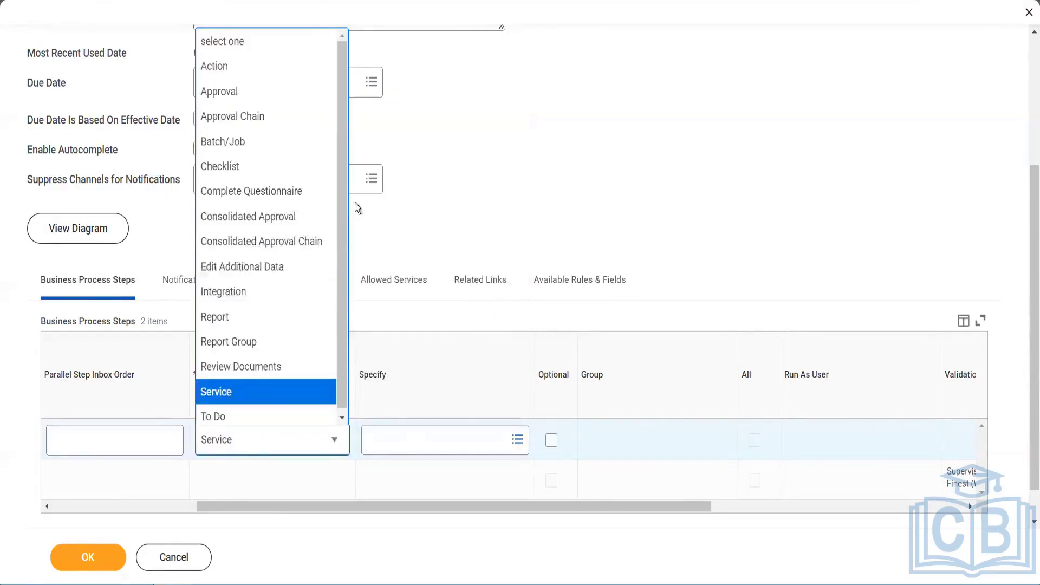
{"action": "left_click_drag", "start_coordinate": [342, 206], "coordinate": [343, 233]}
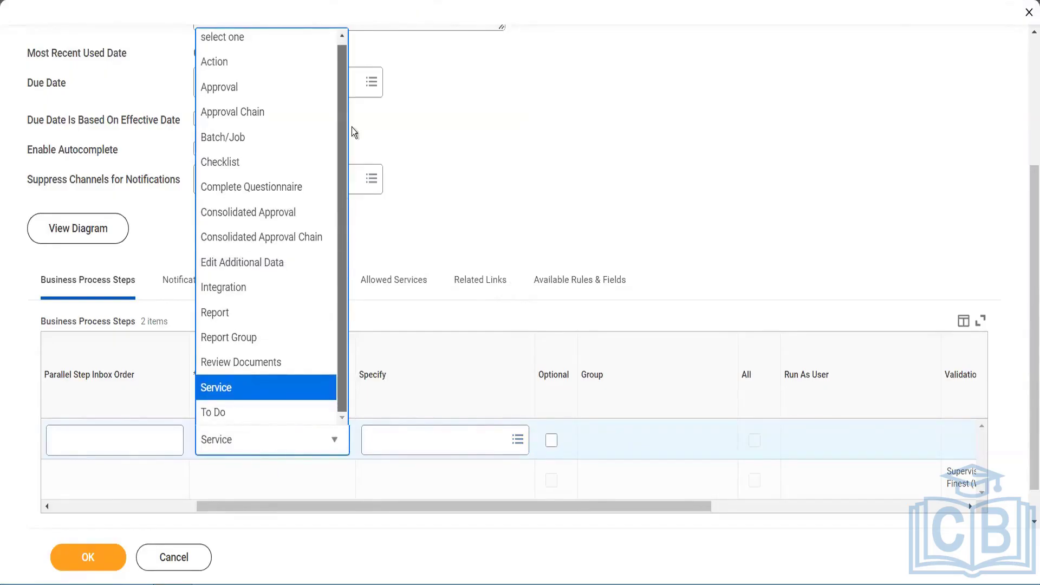
{"action": "left_click", "coordinate": [545, 230]}
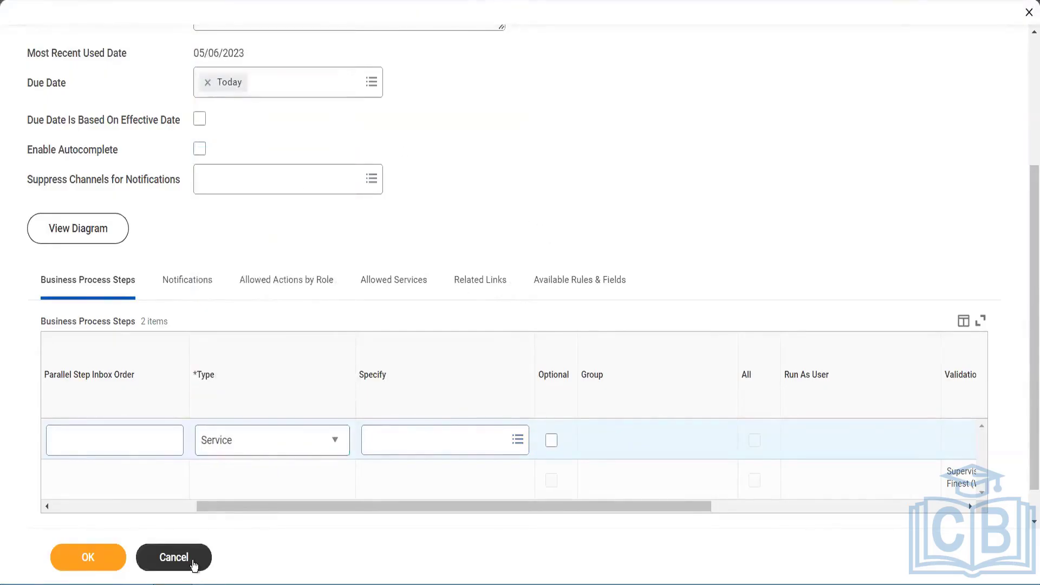
{"action": "left_click", "coordinate": [194, 564]}
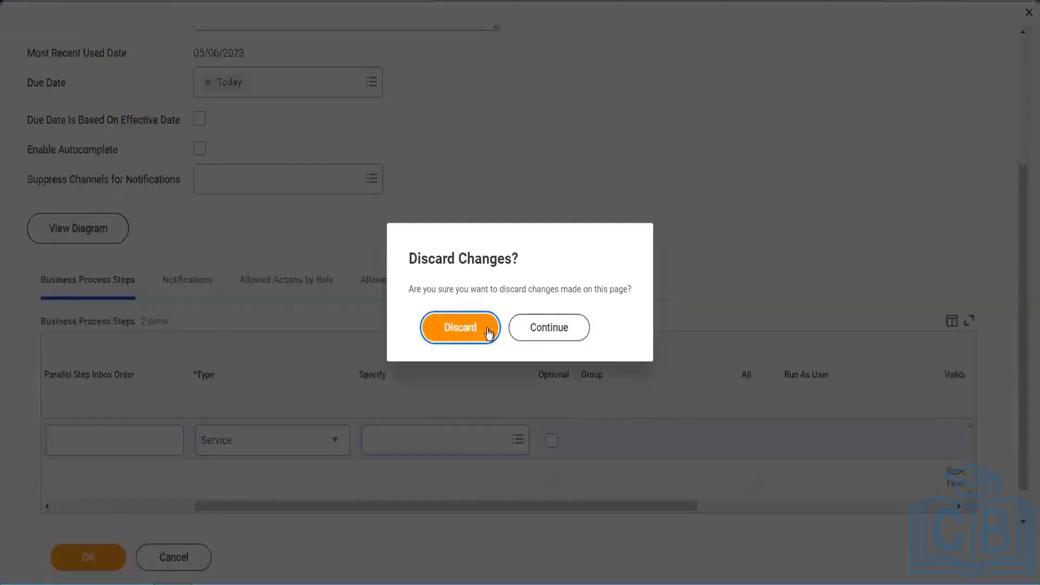
{"action": "left_click", "coordinate": [486, 331]}
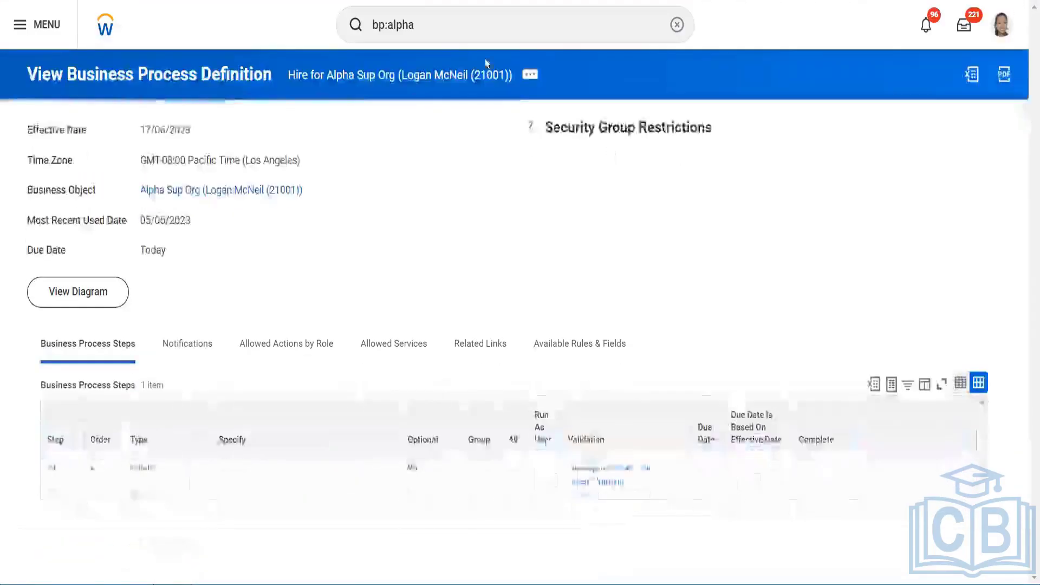
Step: Search for bp:pyramid and open the Hire business process definition for RAK_ Pyramid Top
{"action": "left_click", "coordinate": [431, 30]}
{"action": "key", "text": "BackSpace"}
{"action": "key", "text": "BackSpace"}
{"action": "key", "text": "BackSpace"}
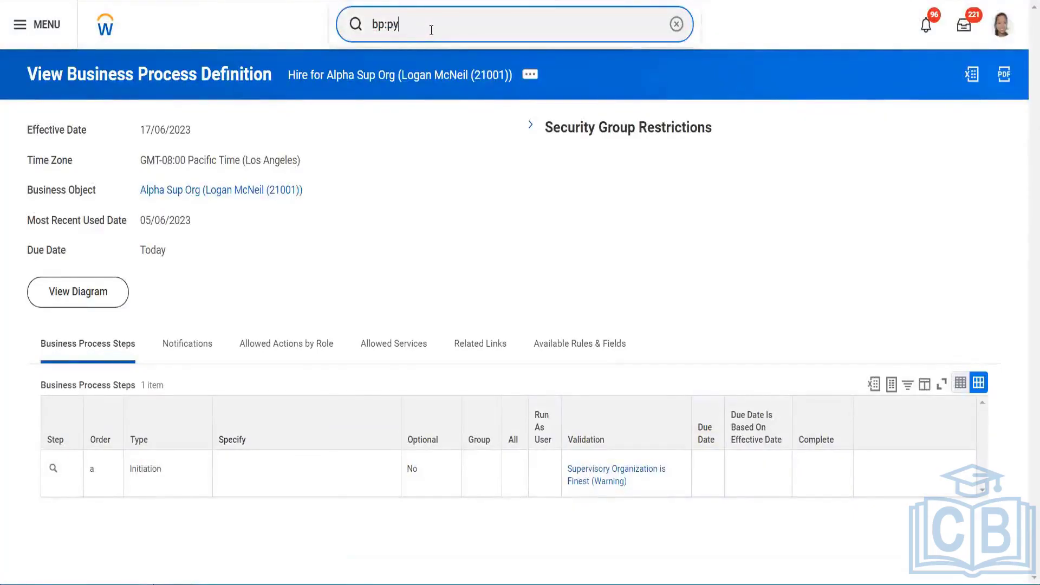
{"action": "type", "text": "pyramid"}
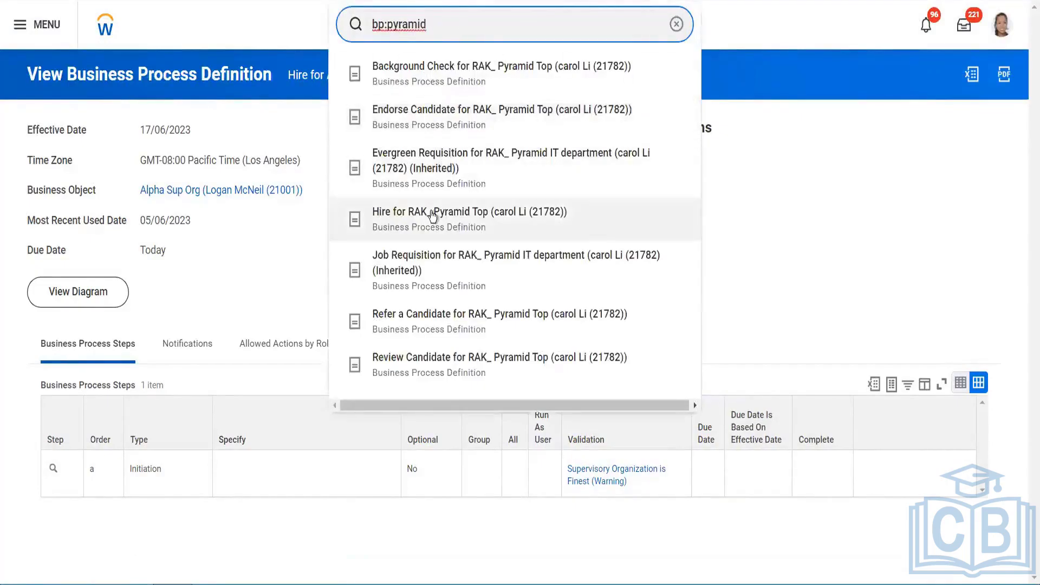
{"action": "left_click", "coordinate": [433, 216]}
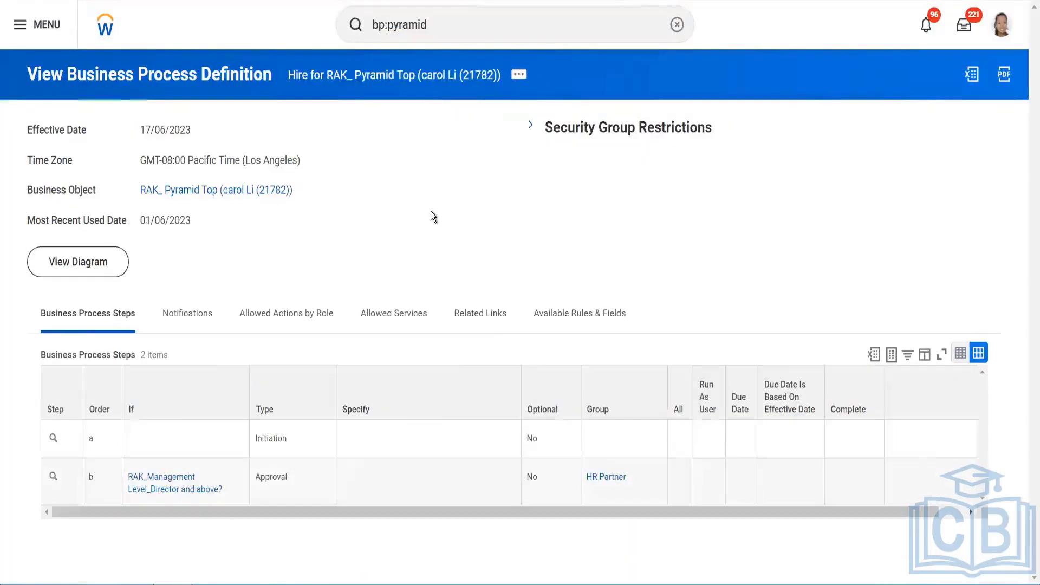
Step: Open the RAK_ Pyramid Top Hire definition for editing, effective 17/06/2023
{"action": "left_click", "coordinate": [518, 80]}
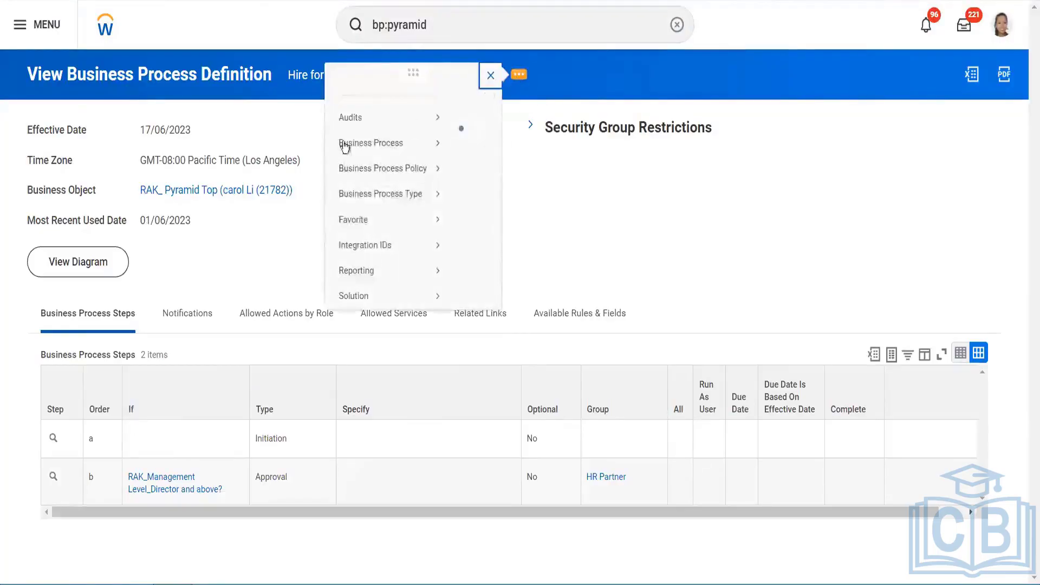
{"action": "mouse_move", "coordinate": [114, 163]}
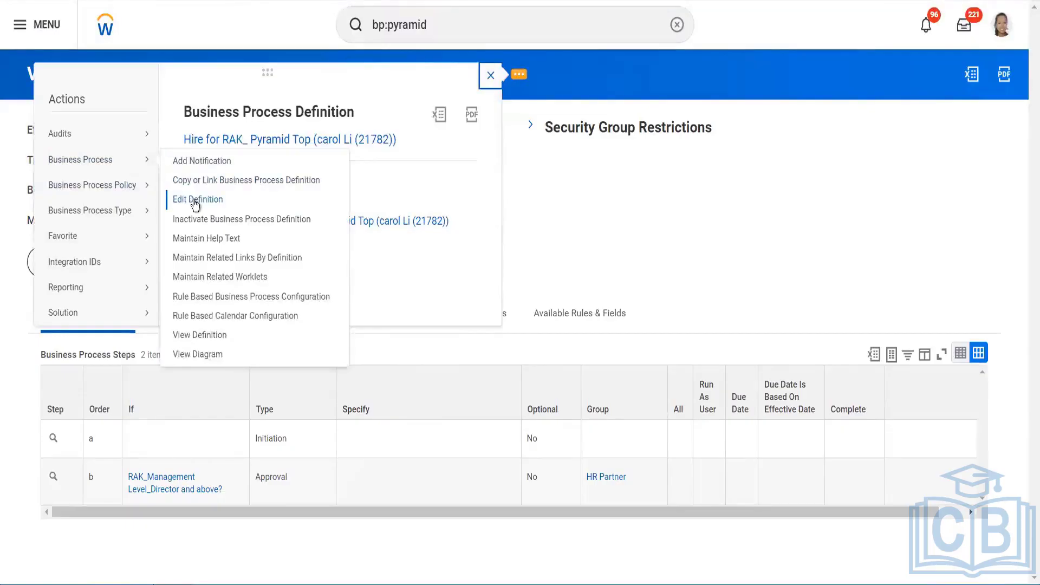
{"action": "left_click", "coordinate": [194, 200]}
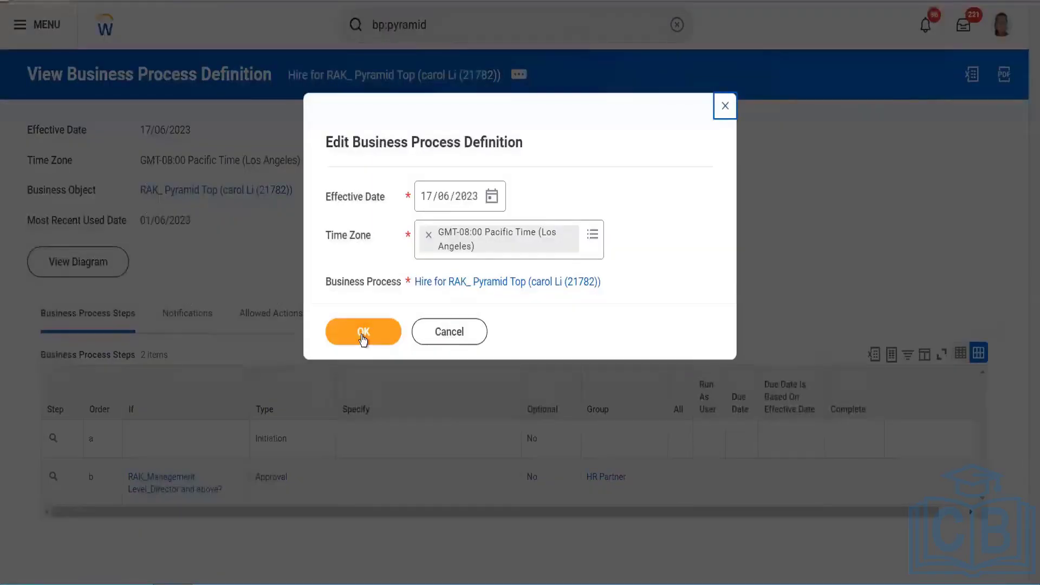
{"action": "left_click", "coordinate": [363, 337]}
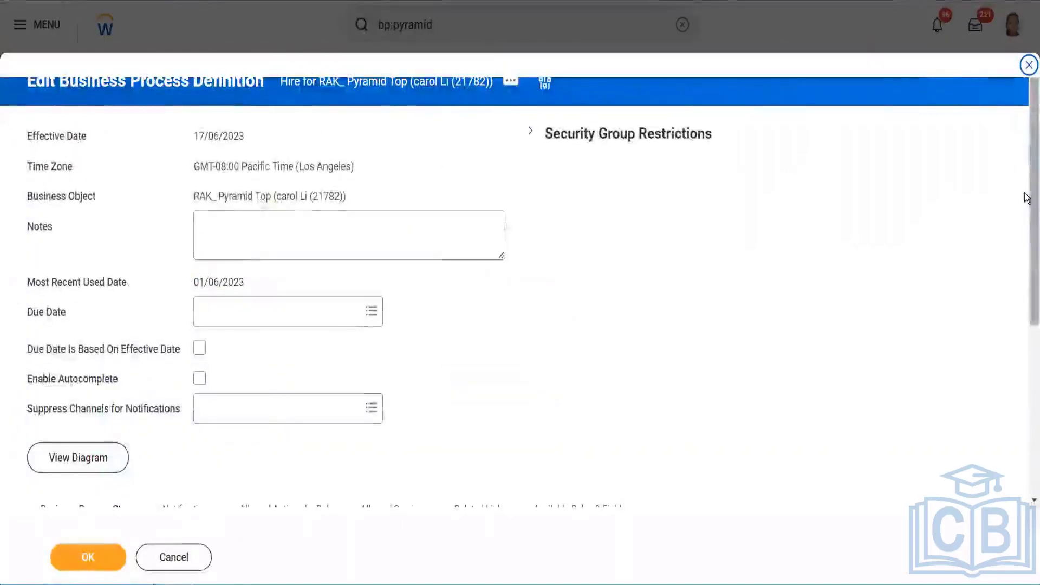
Step: Add a step row to the Hire definition, try the type Batch/Job and check which batch processes it offers
{"action": "left_click", "coordinate": [1025, 399]}
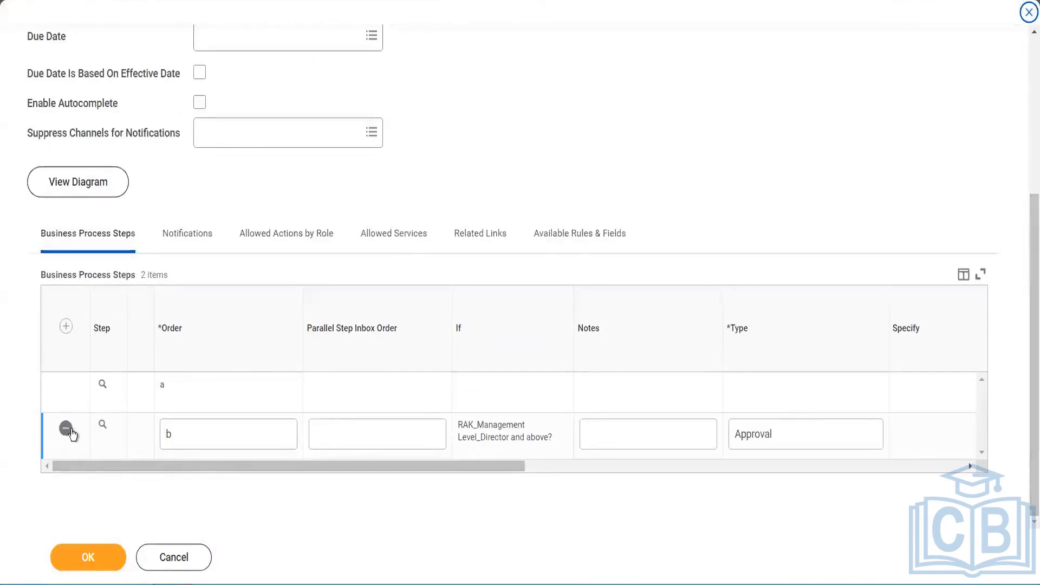
{"action": "left_click", "coordinate": [68, 328]}
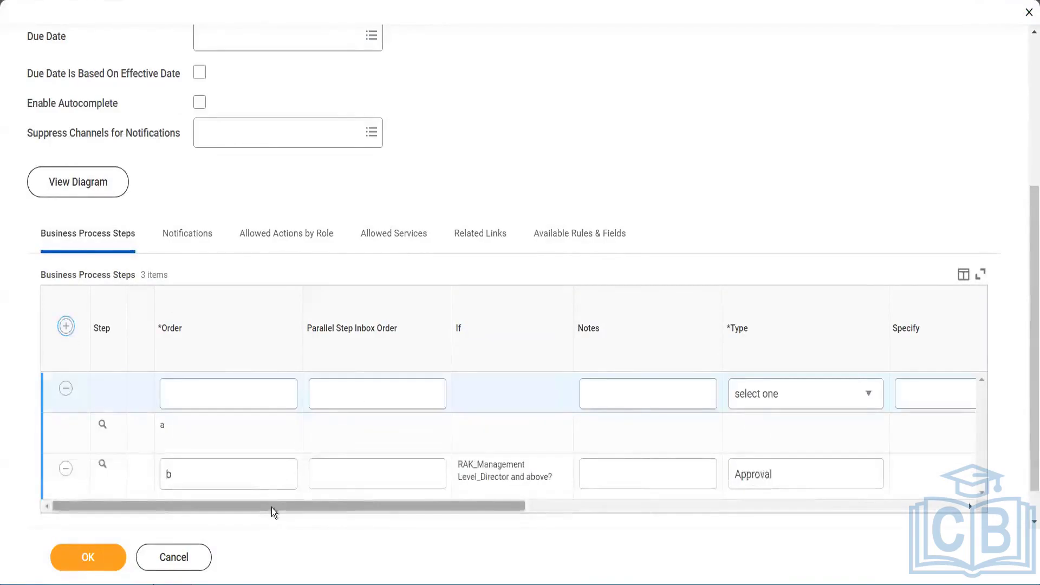
{"action": "left_click_drag", "start_coordinate": [272, 508], "coordinate": [499, 499]}
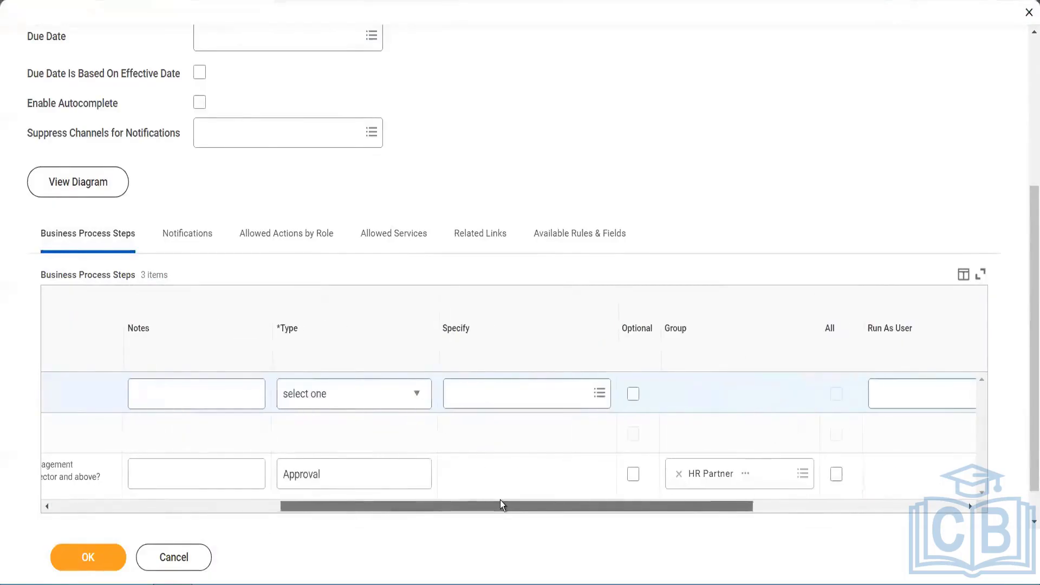
{"action": "left_click", "coordinate": [400, 397]}
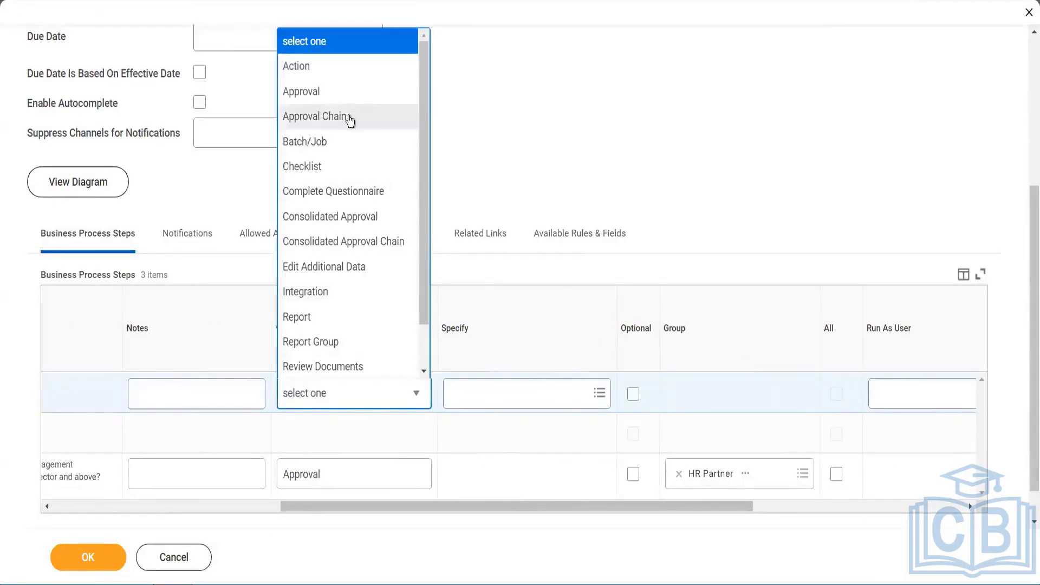
{"action": "left_click", "coordinate": [341, 154]}
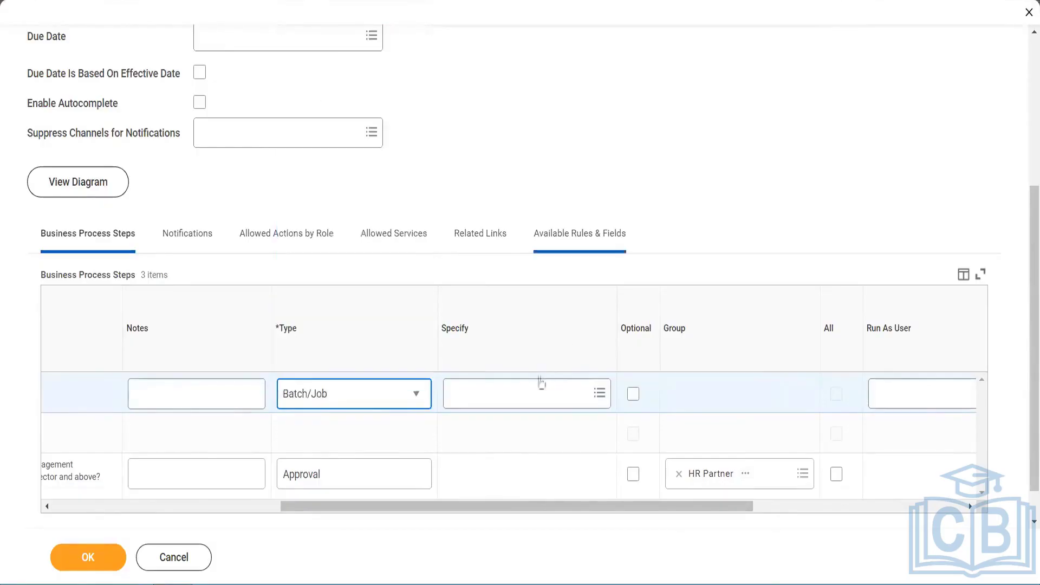
{"action": "left_click", "coordinate": [525, 393]}
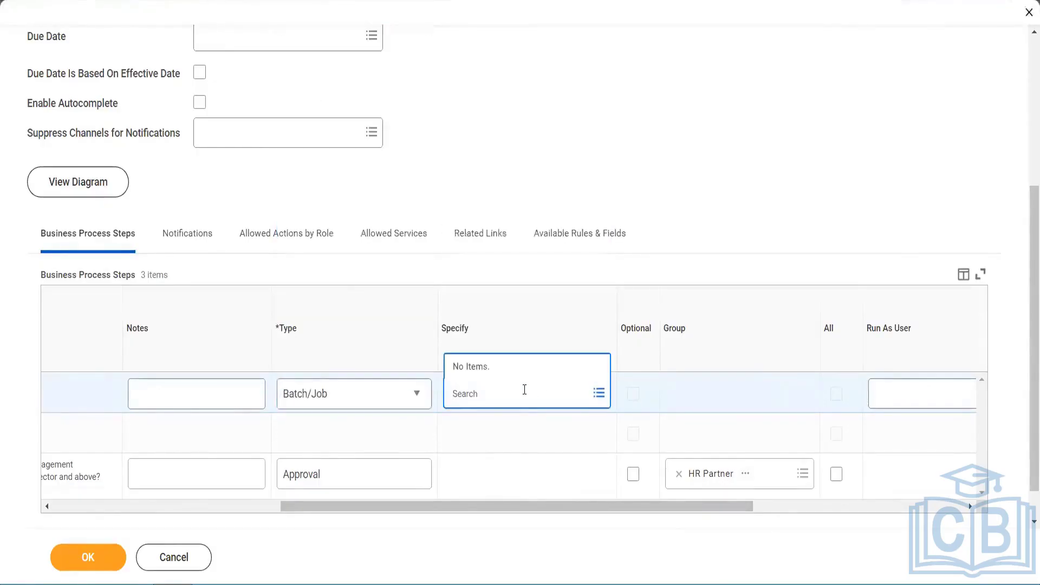
Step: Try the type Action for the new step and look through the actions it offers for one that declines candidates
{"action": "left_click", "coordinate": [365, 397]}
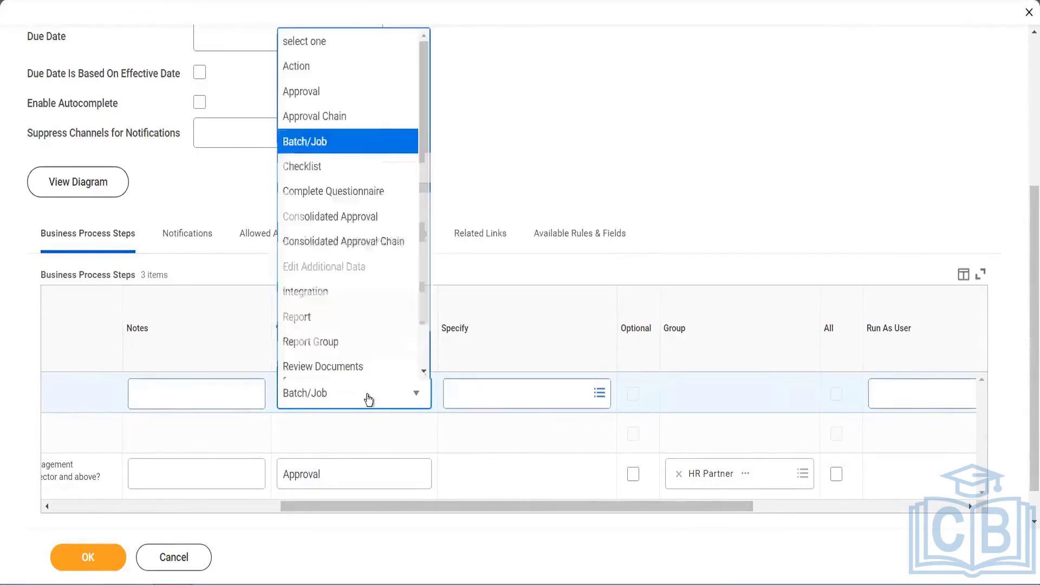
{"action": "left_click", "coordinate": [343, 75]}
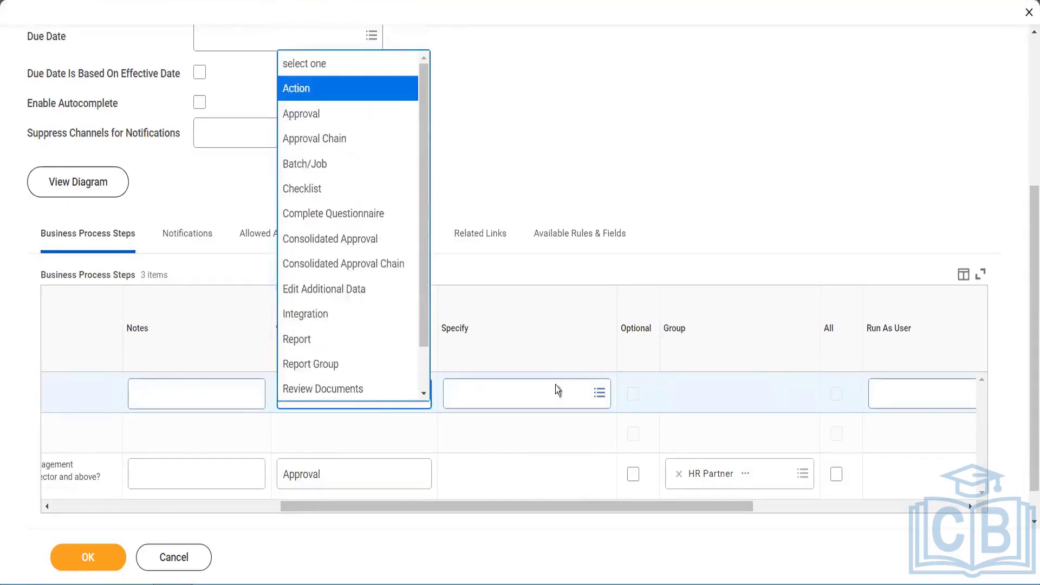
{"action": "left_click", "coordinate": [530, 394]}
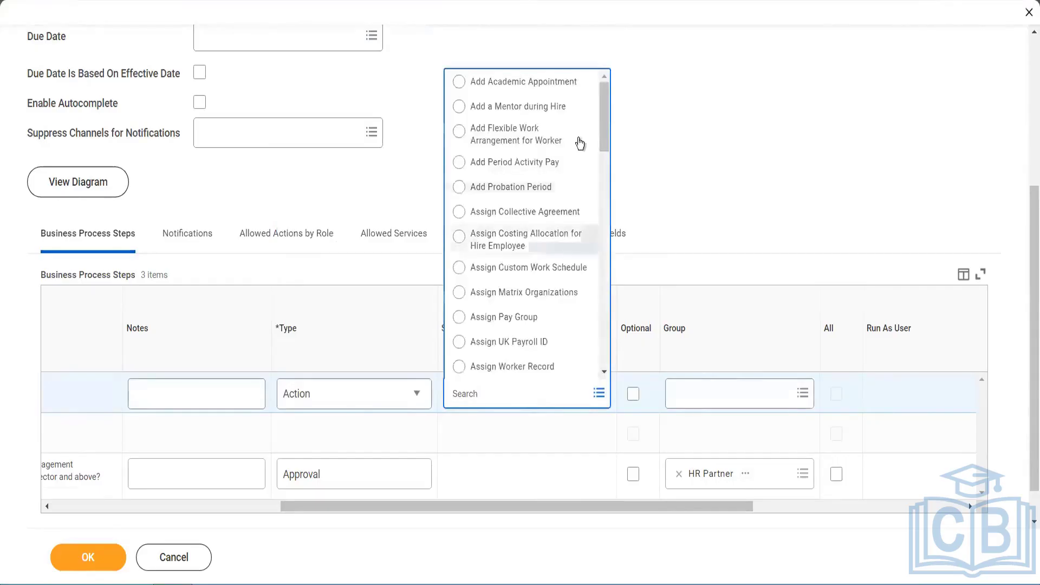
{"action": "left_click_drag", "start_coordinate": [607, 117], "coordinate": [623, 203]}
{"action": "left_click_drag", "start_coordinate": [626, 216], "coordinate": [607, 313]}
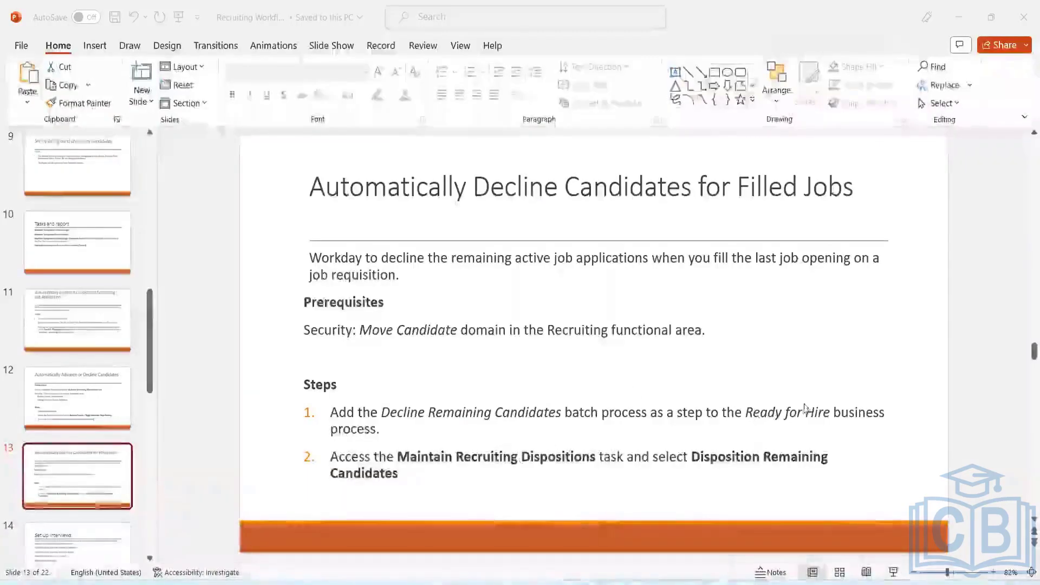
{"action": "mouse_move", "coordinate": [715, 581]}
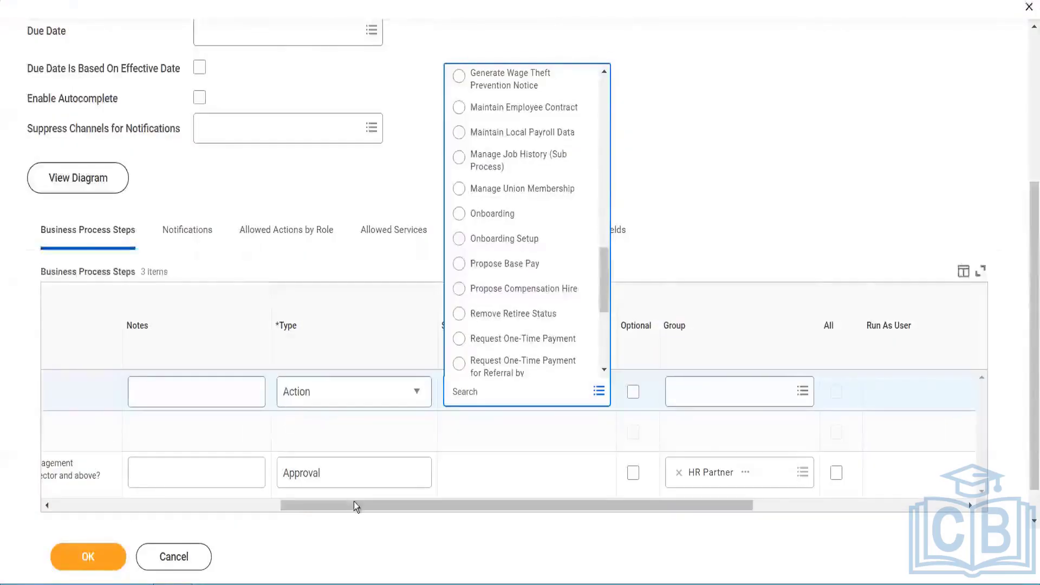
Step: Remove the new step row and submit the Hire definition
{"action": "left_click_drag", "start_coordinate": [353, 502], "coordinate": [8, 487]}
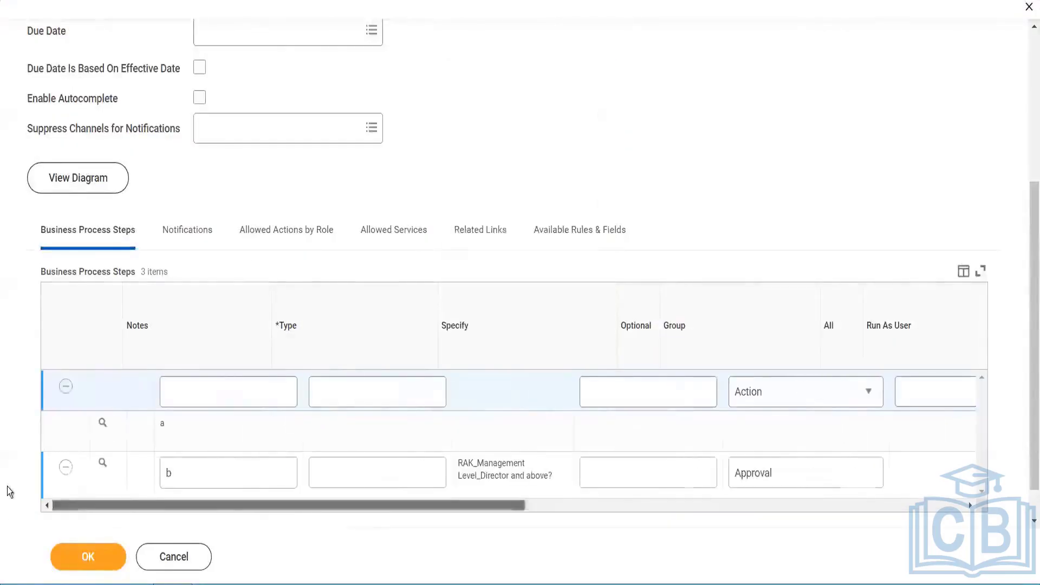
{"action": "left_click", "coordinate": [65, 390]}
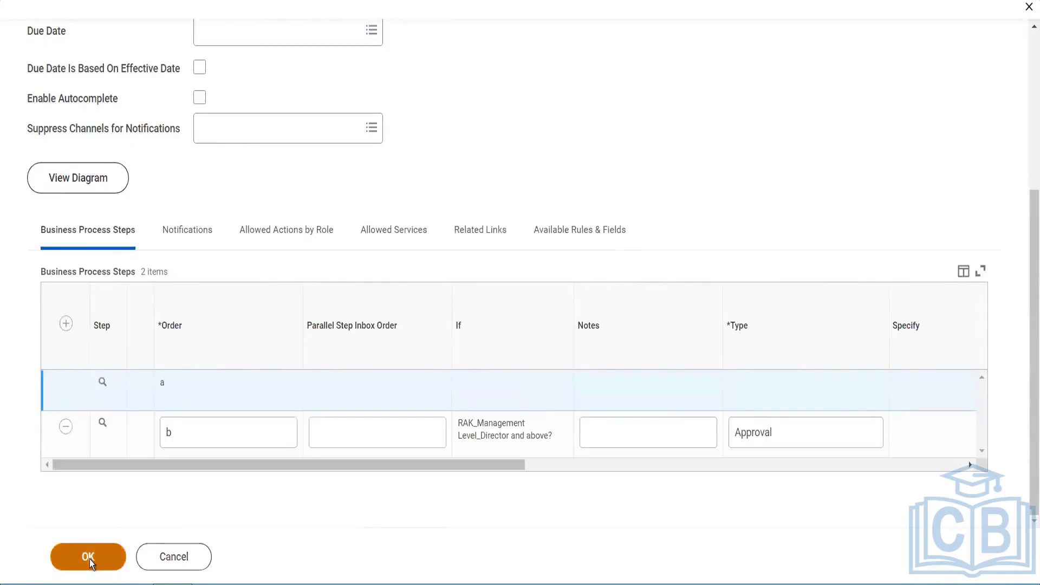
{"action": "left_click", "coordinate": [88, 559]}
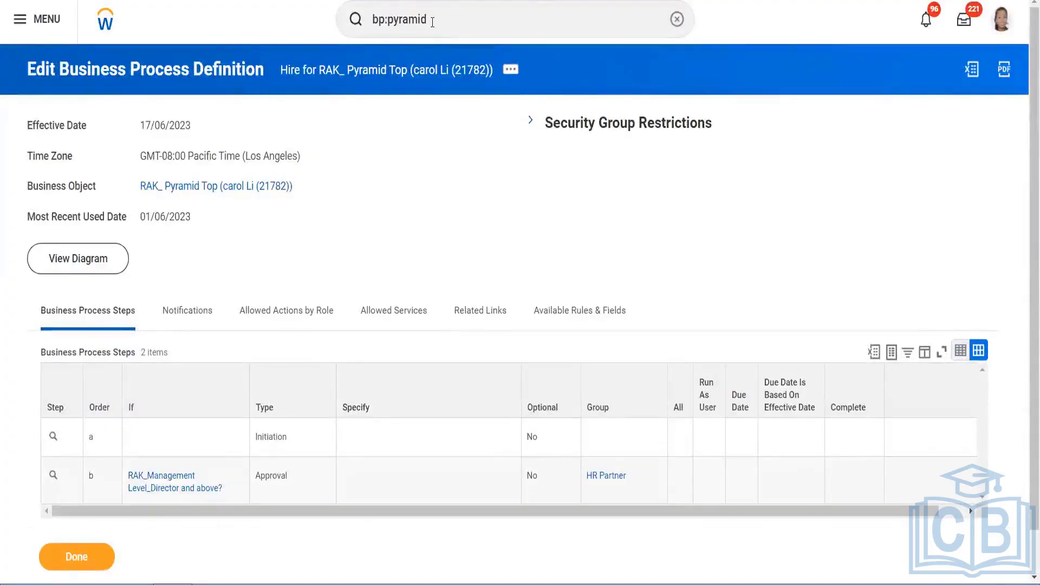
Step: Search for bp:pyramid again and open the Ready for Hire business process definition for RAK_ Pyramid Top
{"action": "left_click", "coordinate": [433, 21]}
{"action": "key", "text": "Return"}
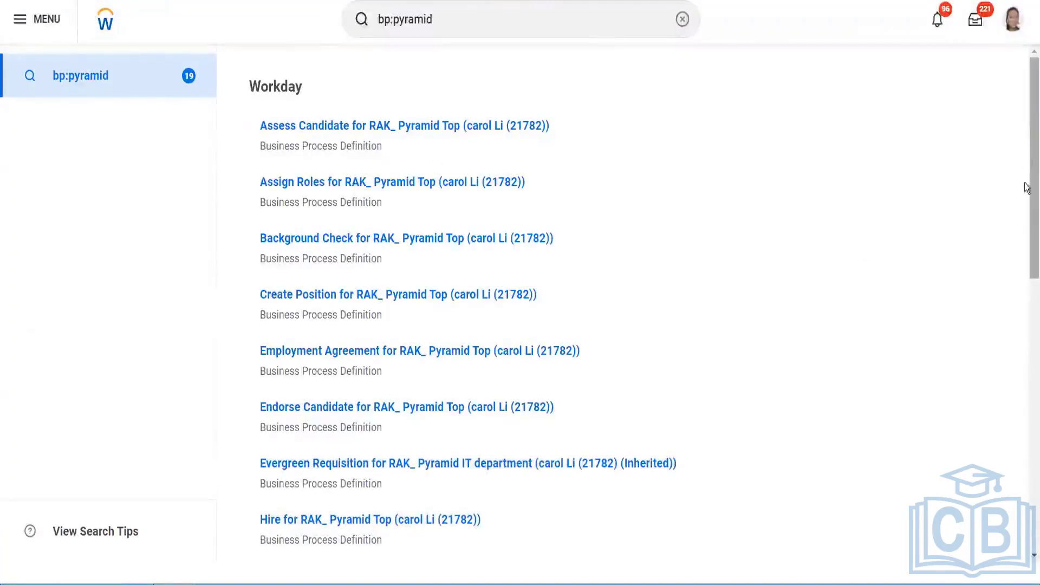
{"action": "left_click_drag", "start_coordinate": [1026, 186], "coordinate": [1026, 396]}
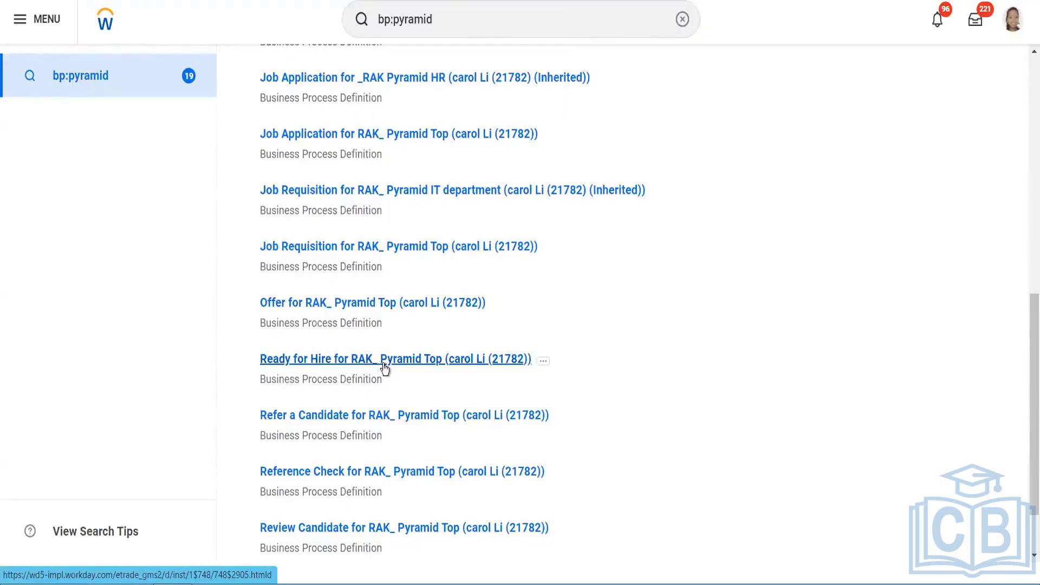
{"action": "left_click", "coordinate": [384, 366]}
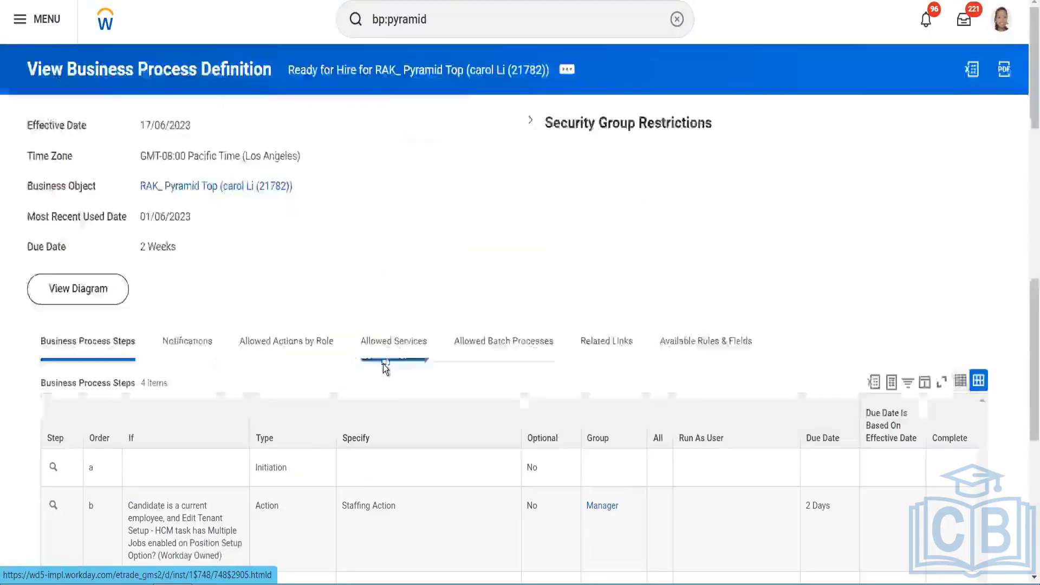
Step: Open the RAK_ Pyramid Top Ready for Hire definition for editing, effective 17/06/2023
{"action": "left_click", "coordinate": [567, 70]}
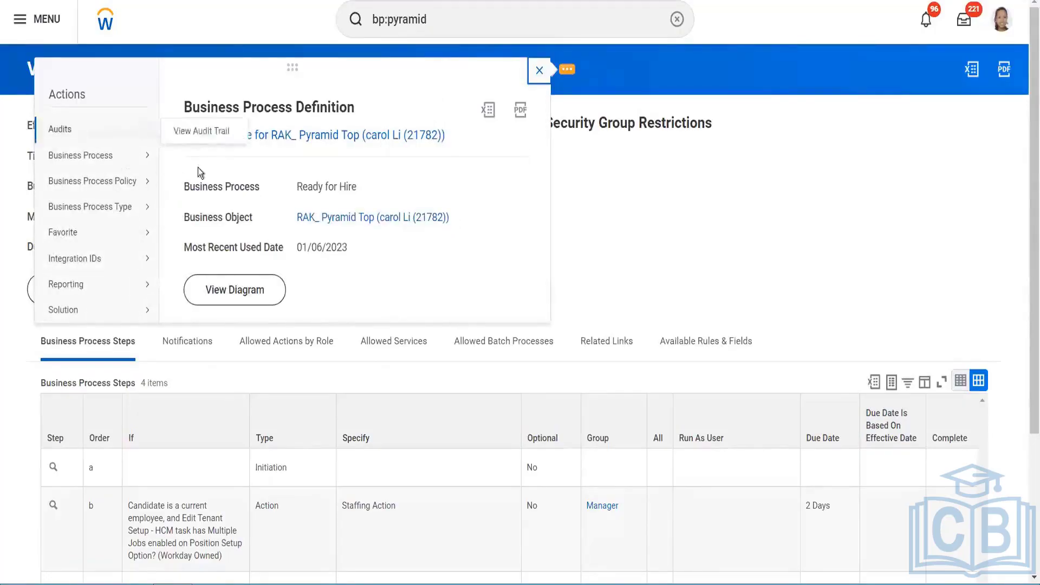
{"action": "mouse_move", "coordinate": [132, 156]}
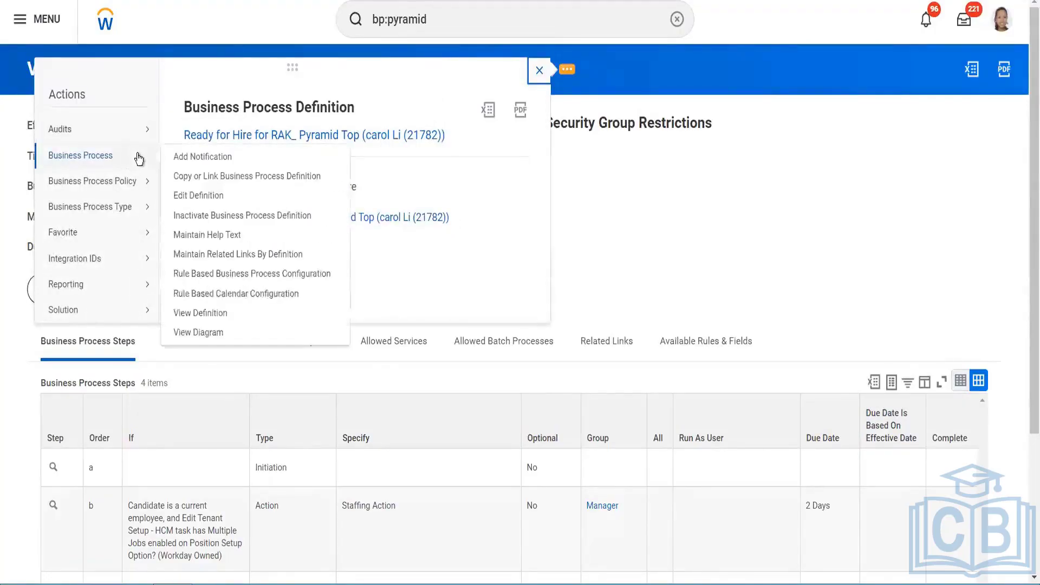
{"action": "left_click", "coordinate": [211, 197]}
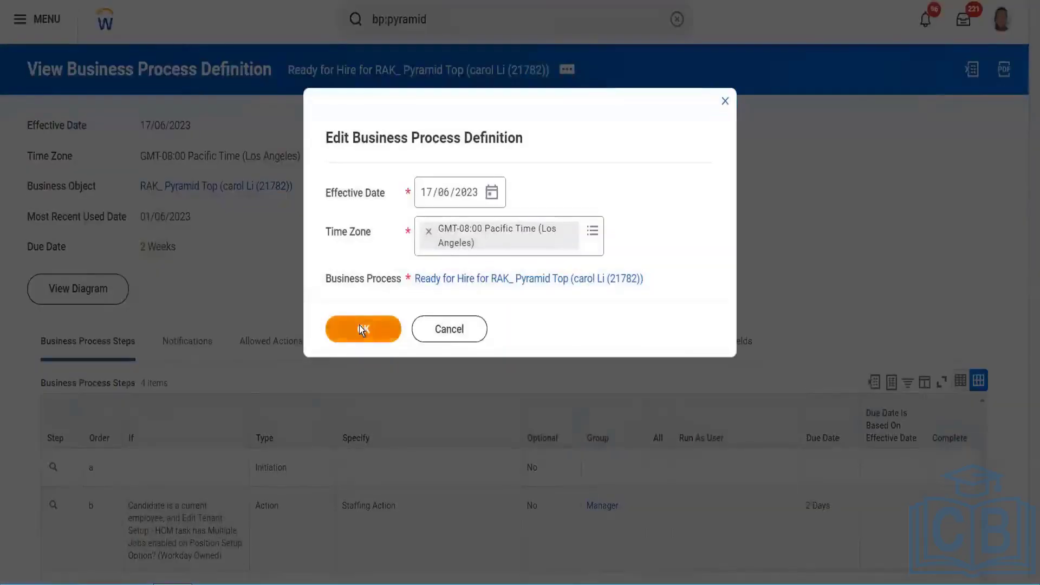
{"action": "left_click", "coordinate": [359, 329]}
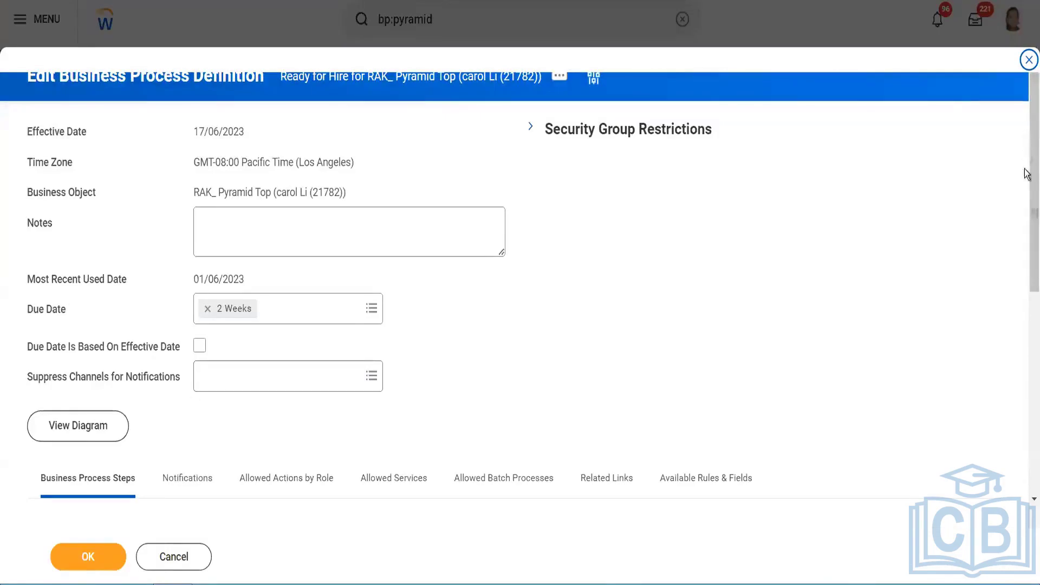
Step: Review the types and specified processes of the Ready for Hire steps, then submit the definition and finish
{"action": "left_click_drag", "start_coordinate": [1026, 173], "coordinate": [1016, 344]}
{"action": "left_click_drag", "start_coordinate": [464, 464], "coordinate": [636, 460]}
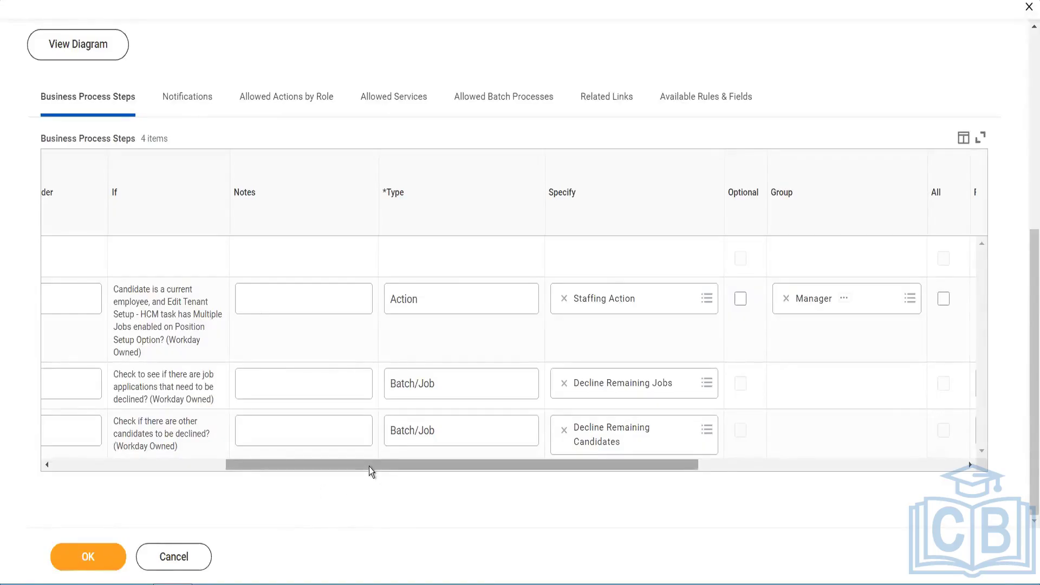
{"action": "left_click_drag", "start_coordinate": [1034, 347], "coordinate": [1027, 399]}
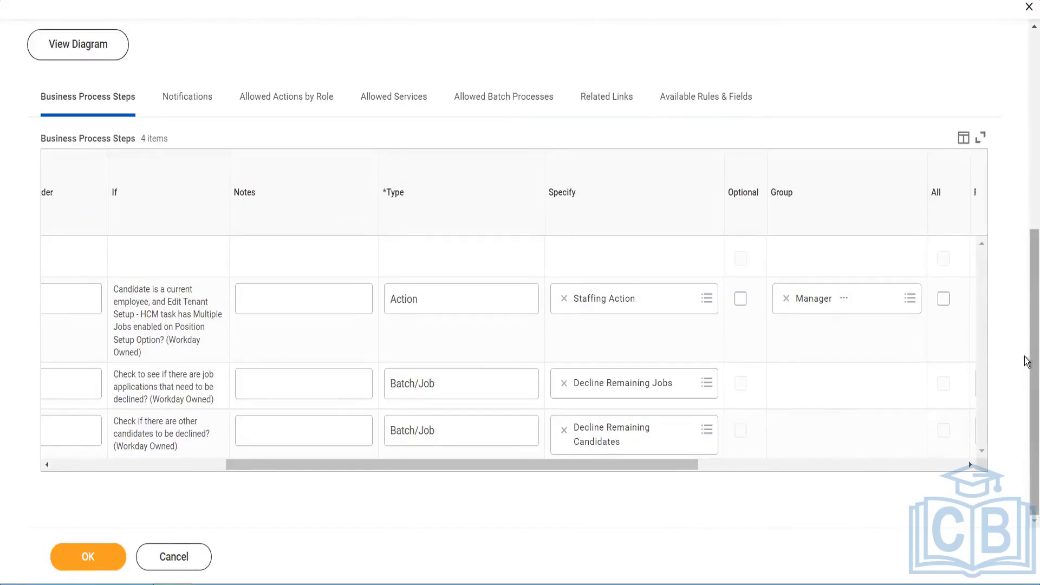
{"action": "left_click_drag", "start_coordinate": [1027, 362], "coordinate": [1028, 329]}
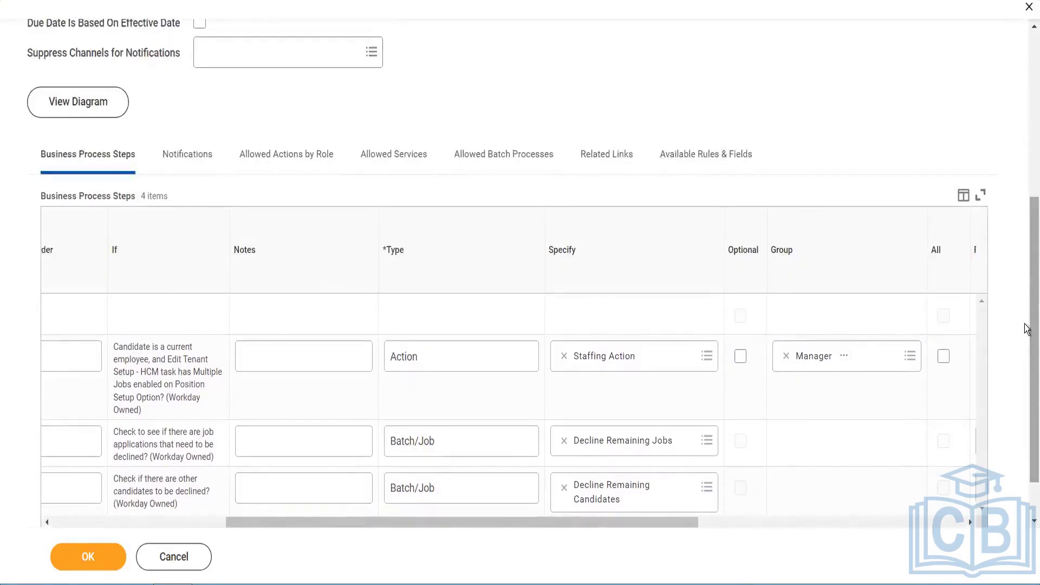
{"action": "scroll", "coordinate": [1027, 329], "scroll_direction": "down", "scroll_amount": 1}
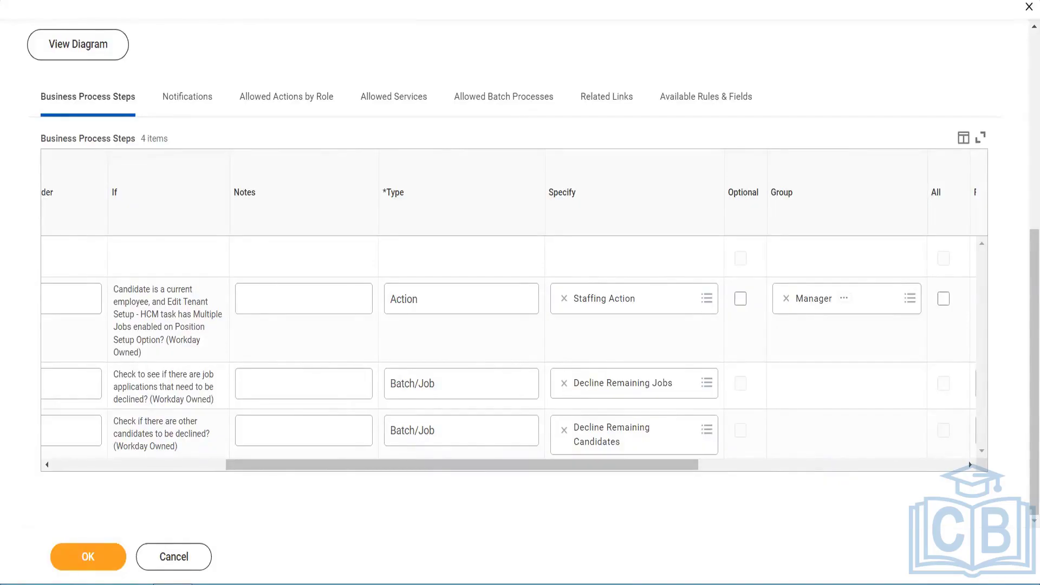
{"action": "left_click", "coordinate": [77, 567]}
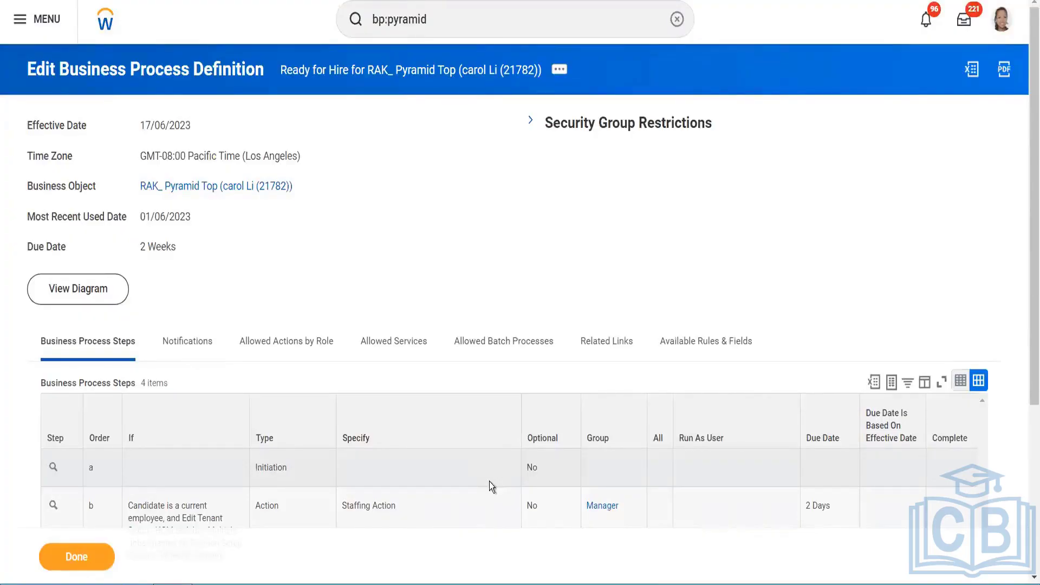
{"action": "left_click", "coordinate": [73, 558]}
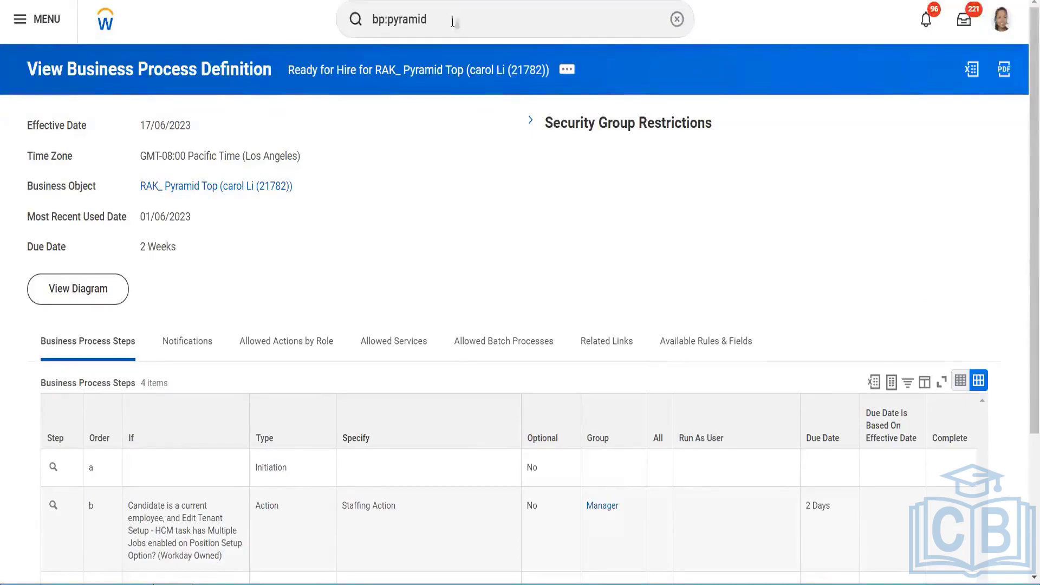
Step: Search for "main recr dispo" and open the Maintain Recruiting Dispositions task
{"action": "left_click", "coordinate": [453, 19]}
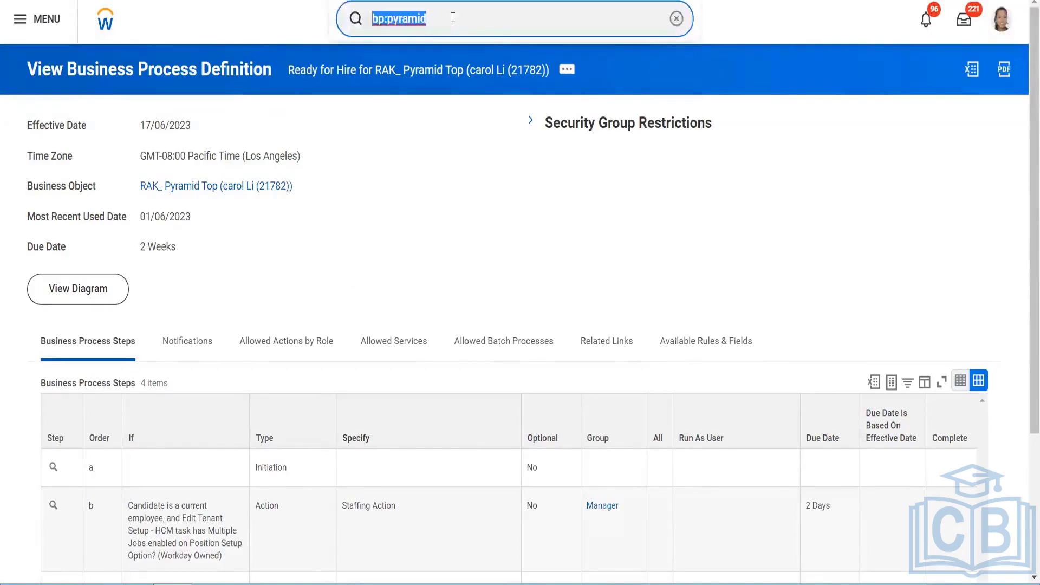
{"action": "type", "text": "main d"}
{"action": "key", "text": "BackSpace"}
{"action": "type", "text": "recr"}
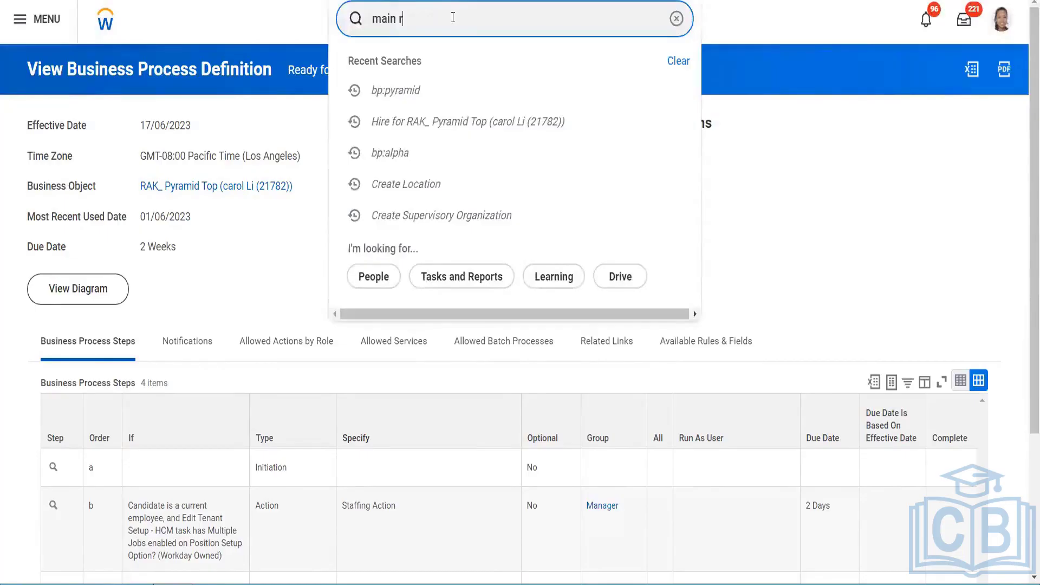
{"action": "type", "text": " dispo"}
{"action": "left_click", "coordinate": [428, 64]}
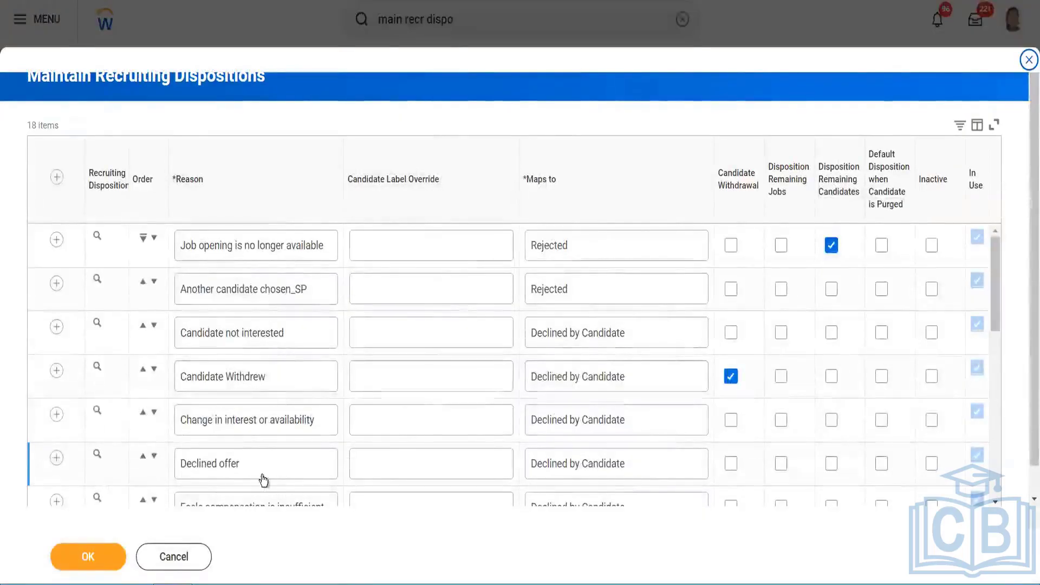
Step: Check the mapping options for the reason "Job opening is no longer available" and examine the disposition settings of the remaining reasons
{"action": "left_click", "coordinate": [594, 246]}
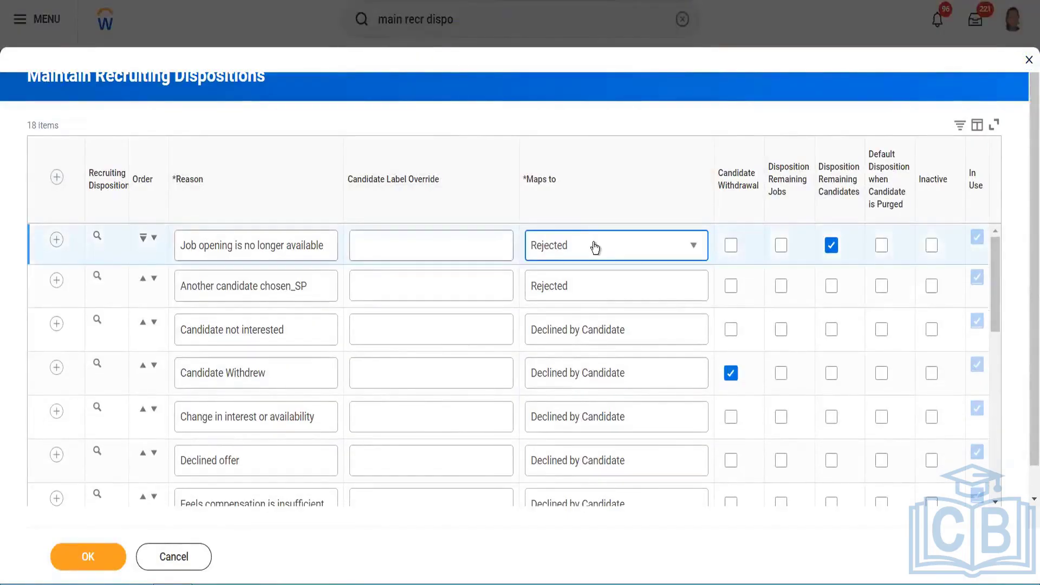
{"action": "left_click", "coordinate": [596, 245]}
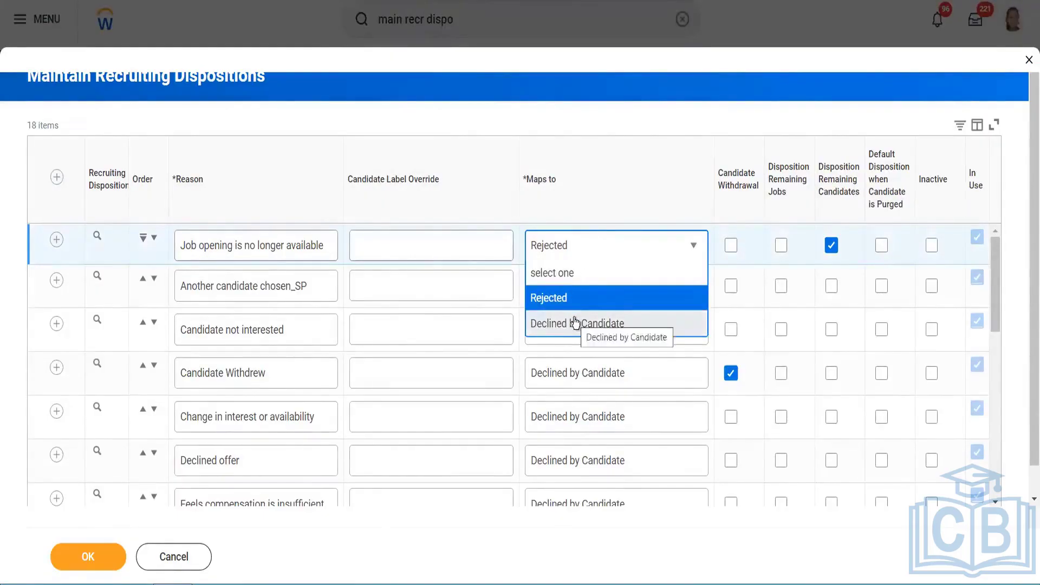
{"action": "left_click", "coordinate": [625, 110]}
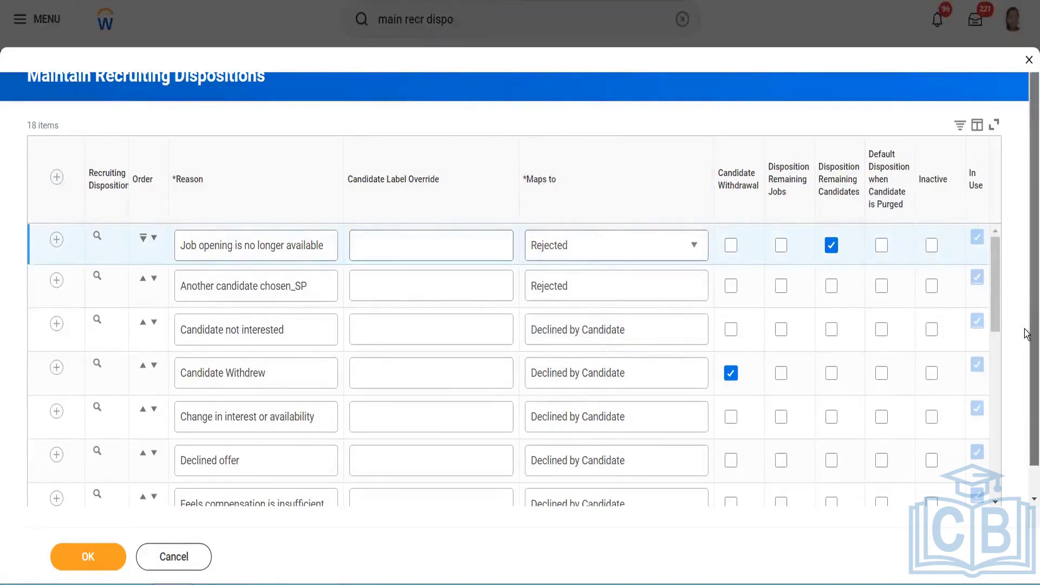
{"action": "scroll", "coordinate": [1026, 368], "scroll_direction": "down", "scroll_amount": 2}
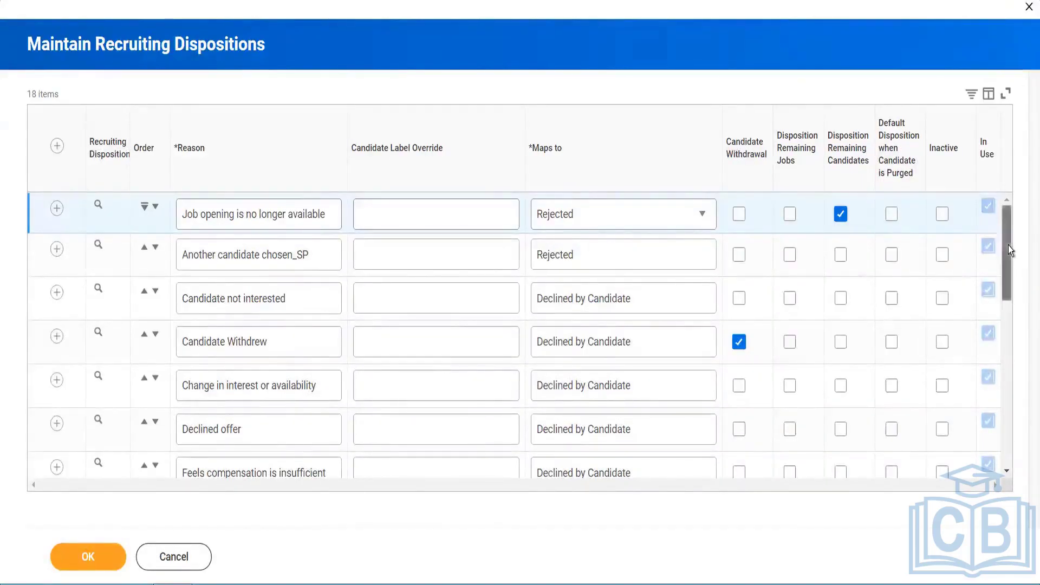
{"action": "left_click_drag", "start_coordinate": [1009, 245], "coordinate": [1018, 475]}
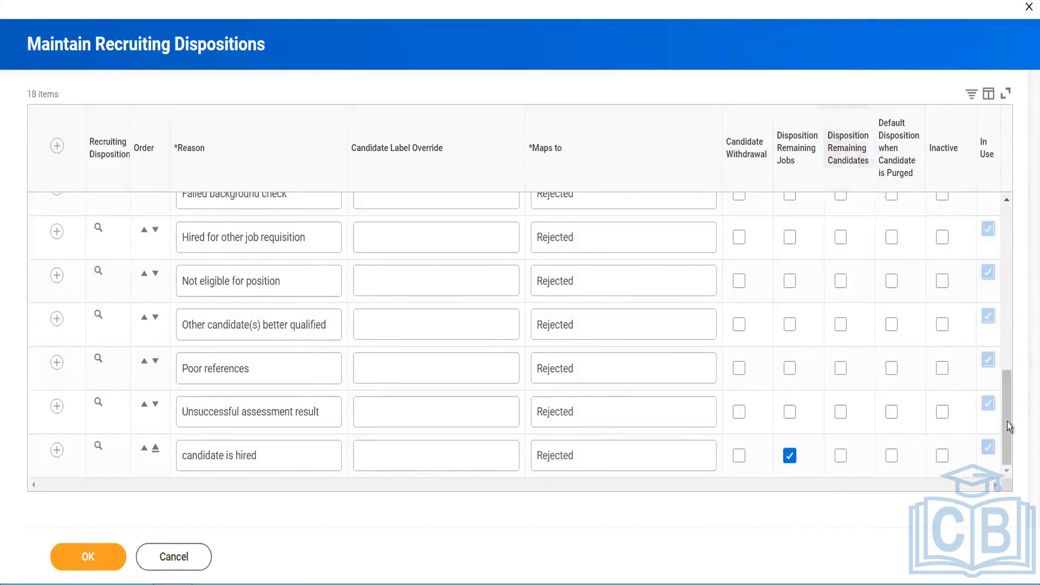
Step: Check the mapping options on a temporary blank disposition row, remove the row, and submit the recruiting dispositions
{"action": "left_click_drag", "start_coordinate": [1007, 423], "coordinate": [1004, 298]}
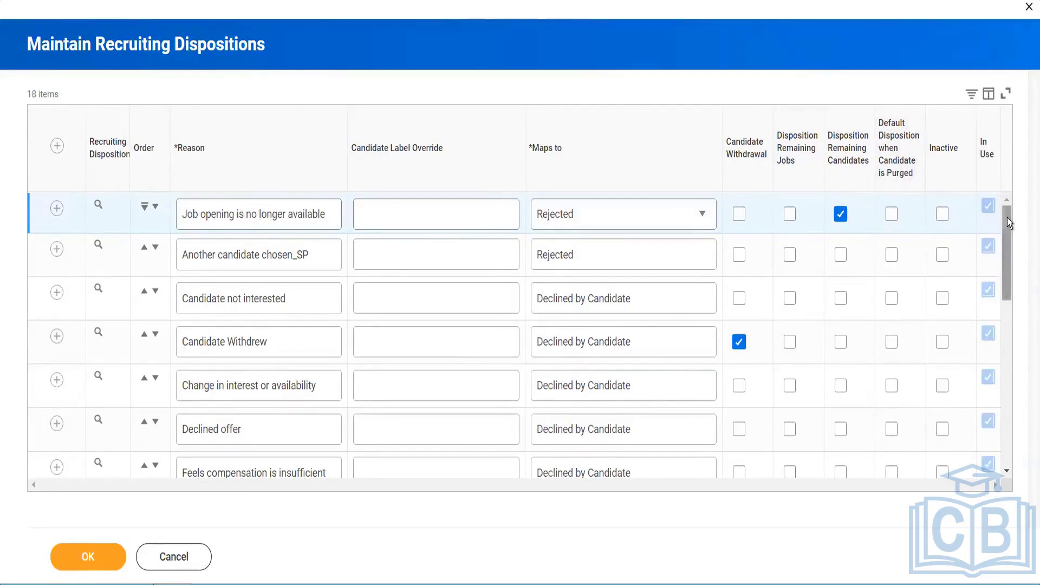
{"action": "scroll", "coordinate": [1007, 218], "scroll_direction": "down", "scroll_amount": 10}
{"action": "scroll", "coordinate": [1006, 284], "scroll_direction": "up", "scroll_amount": 10}
{"action": "left_click", "coordinate": [58, 147]}
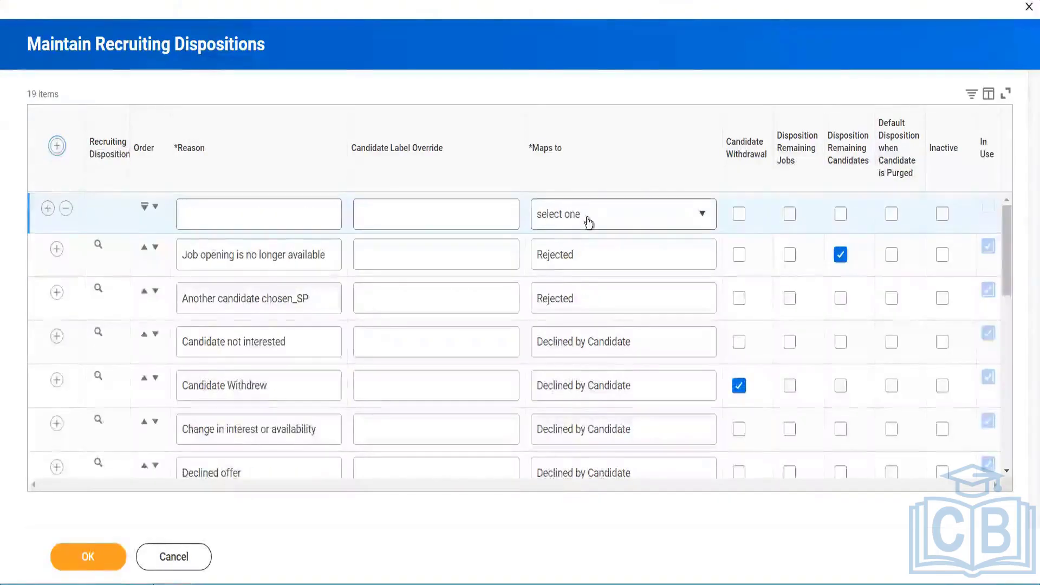
{"action": "left_click", "coordinate": [588, 219]}
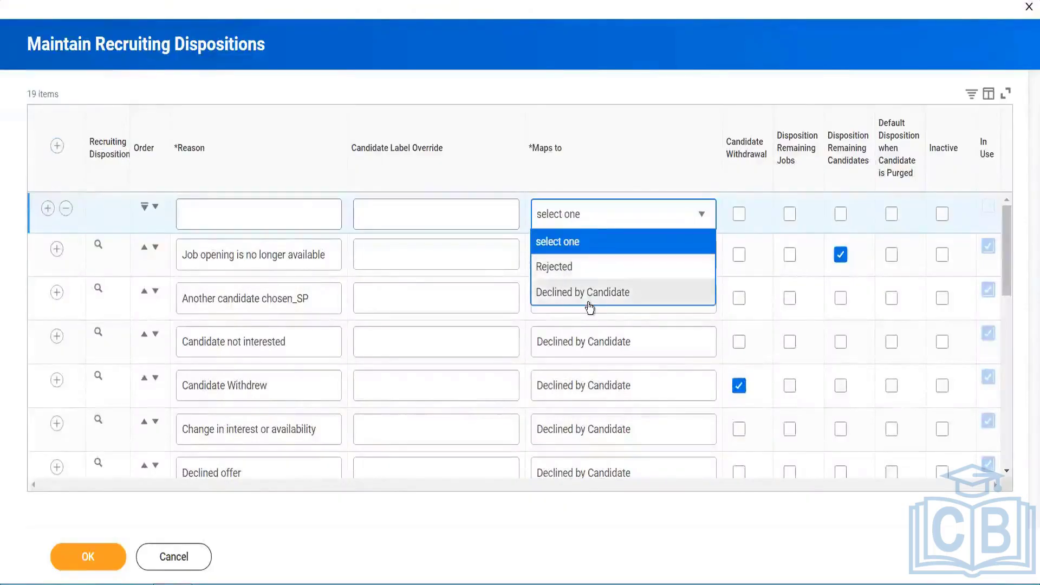
{"action": "left_click", "coordinate": [65, 208]}
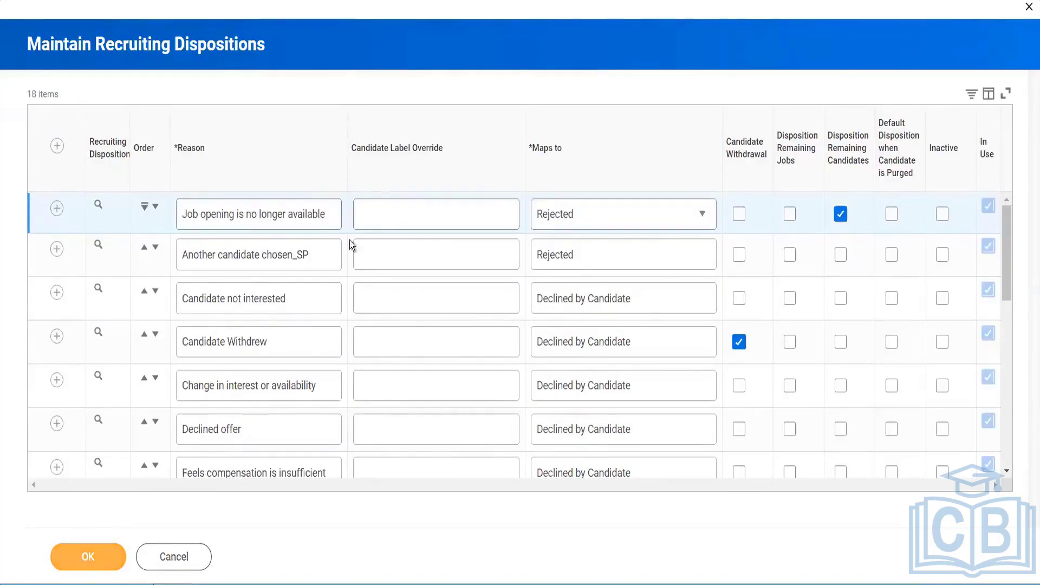
{"action": "left_click", "coordinate": [88, 557]}
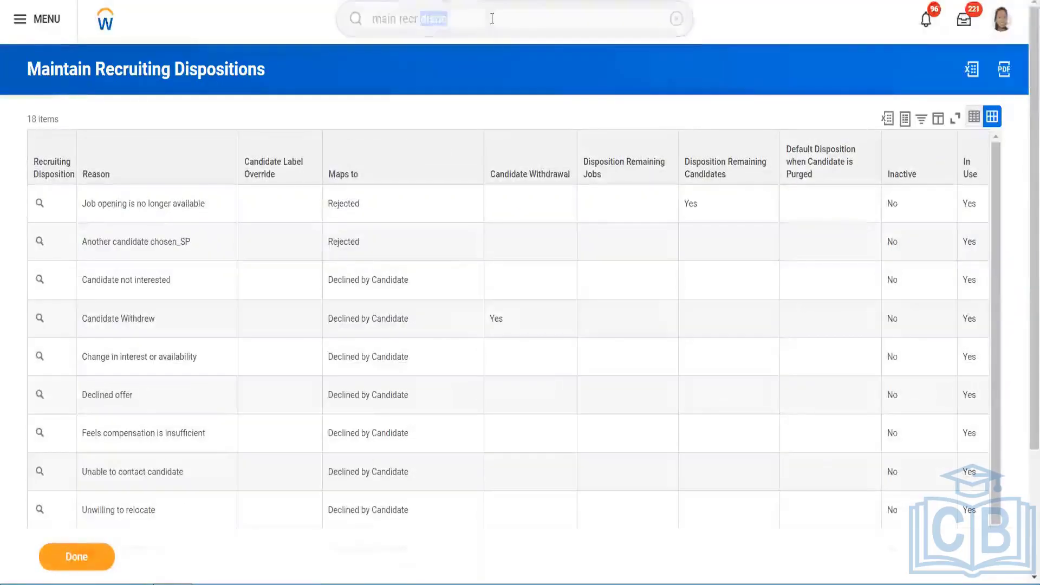
Step: Search for "bp:alpha" and open the Job Application business process definition for Alpha Sup Org
{"action": "triple_click", "coordinate": [492, 19]}
{"action": "type", "text": "bp"}
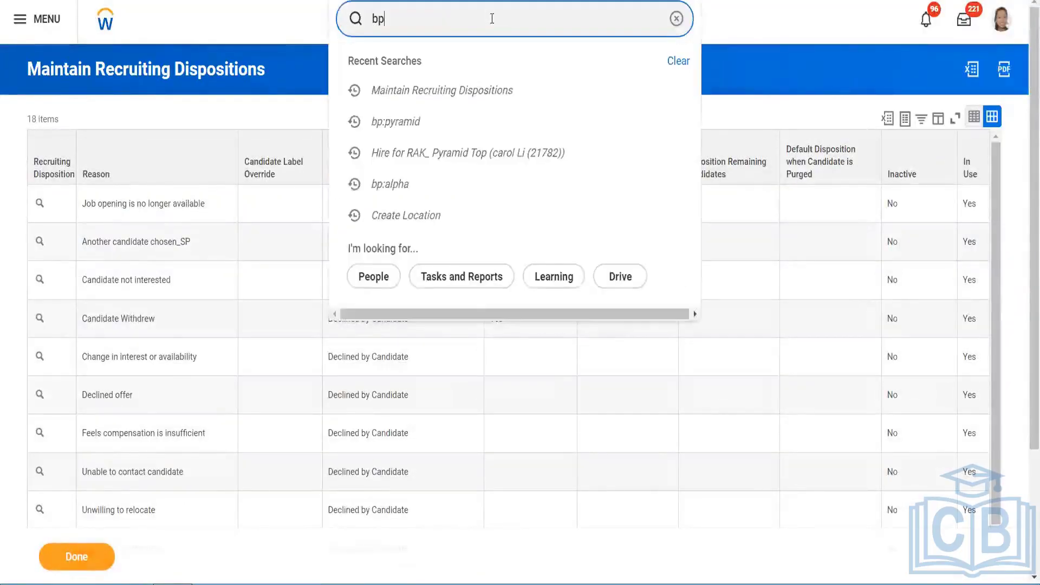
{"action": "type", "text": ":p"}
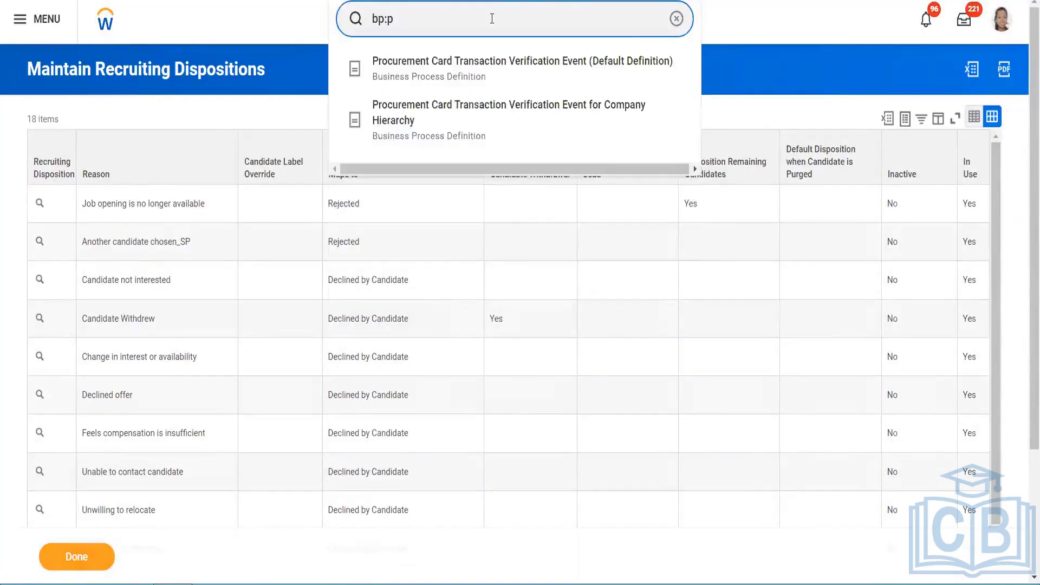
{"action": "type", "text": "y"}
{"action": "key", "text": "BackSpace"}
{"action": "type", "text": "alpha"}
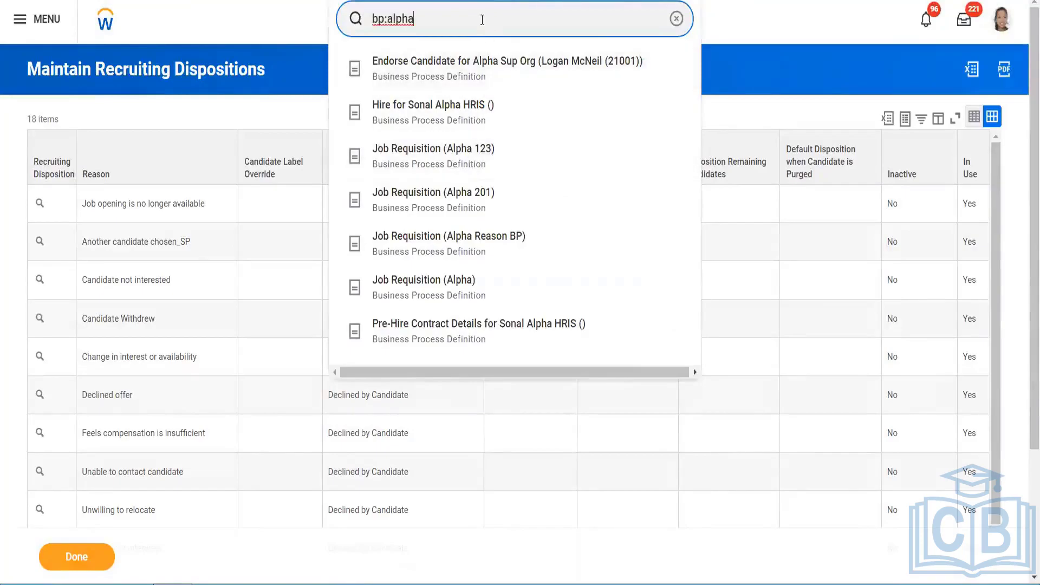
{"action": "key", "text": "Return"}
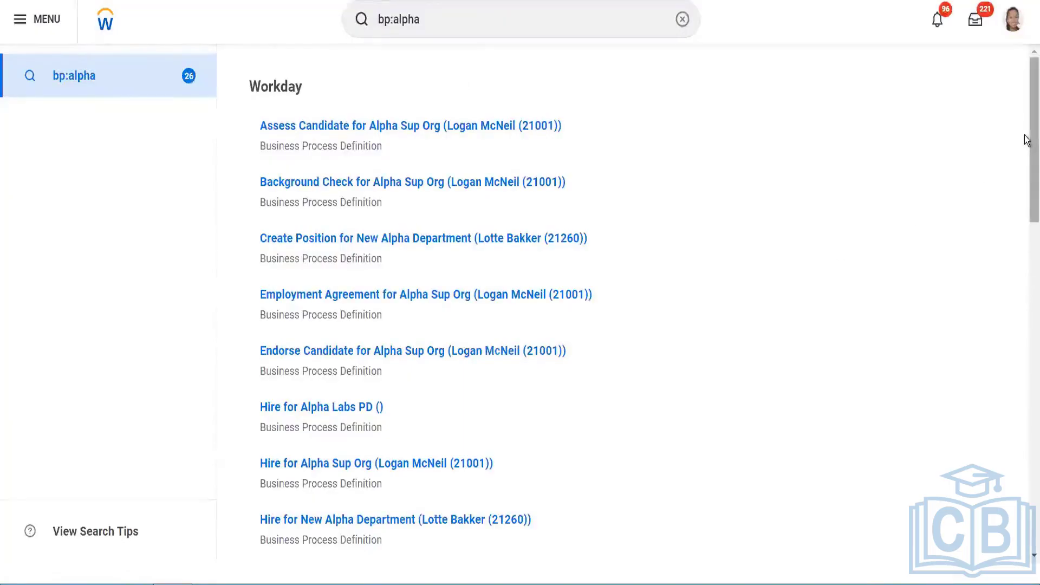
{"action": "left_click_drag", "start_coordinate": [1027, 154], "coordinate": [1028, 304]}
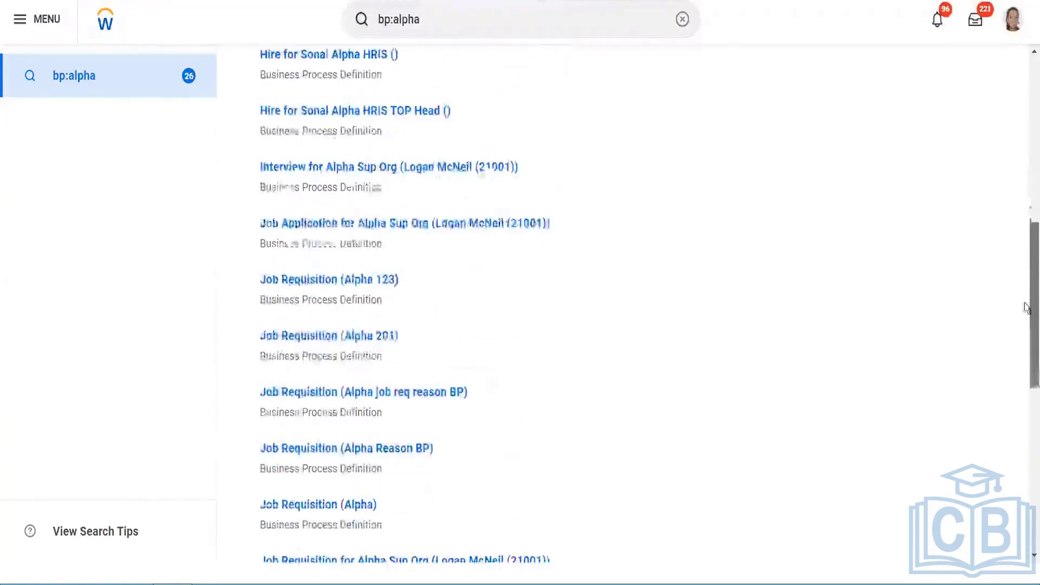
{"action": "left_click", "coordinate": [512, 218]}
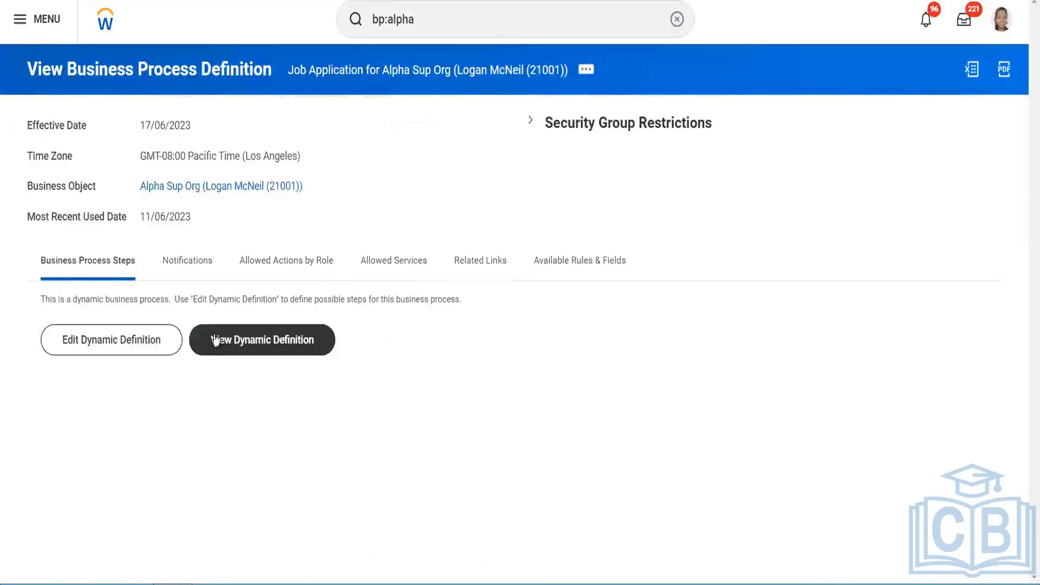
Step: Open the dynamic definition for editing, effective 17/06/2023, and examine the Review stage's next steps, possible dispositions and automatic next stages
{"action": "left_click", "coordinate": [125, 342]}
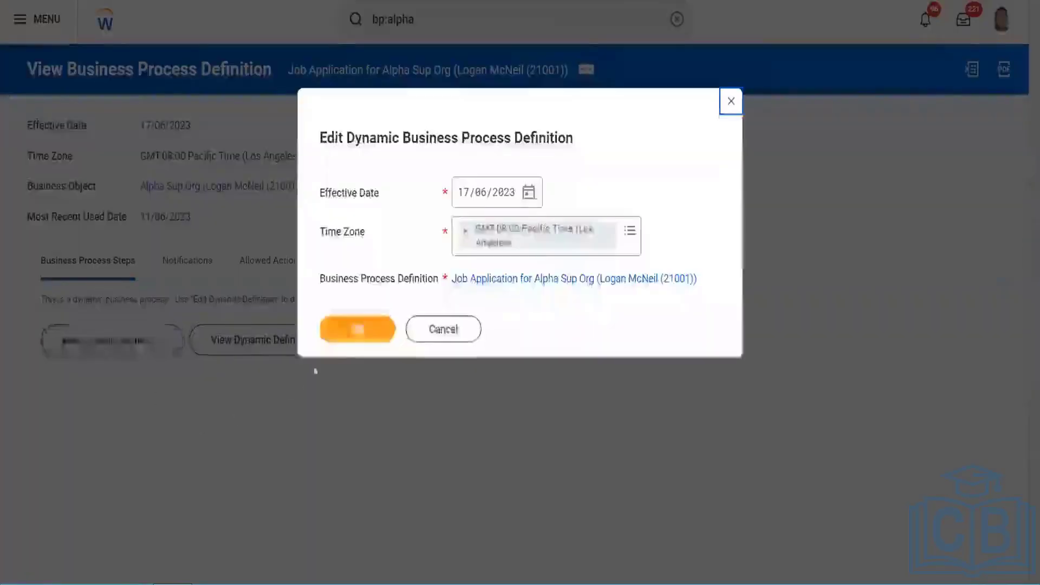
{"action": "left_click", "coordinate": [355, 330]}
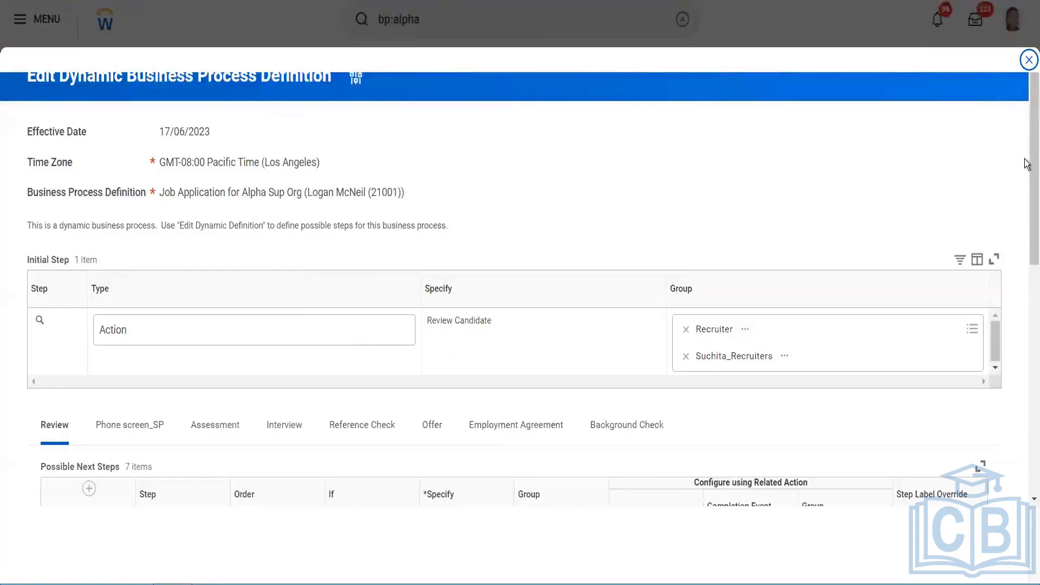
{"action": "scroll", "coordinate": [1027, 176], "scroll_direction": "down", "scroll_amount": 3}
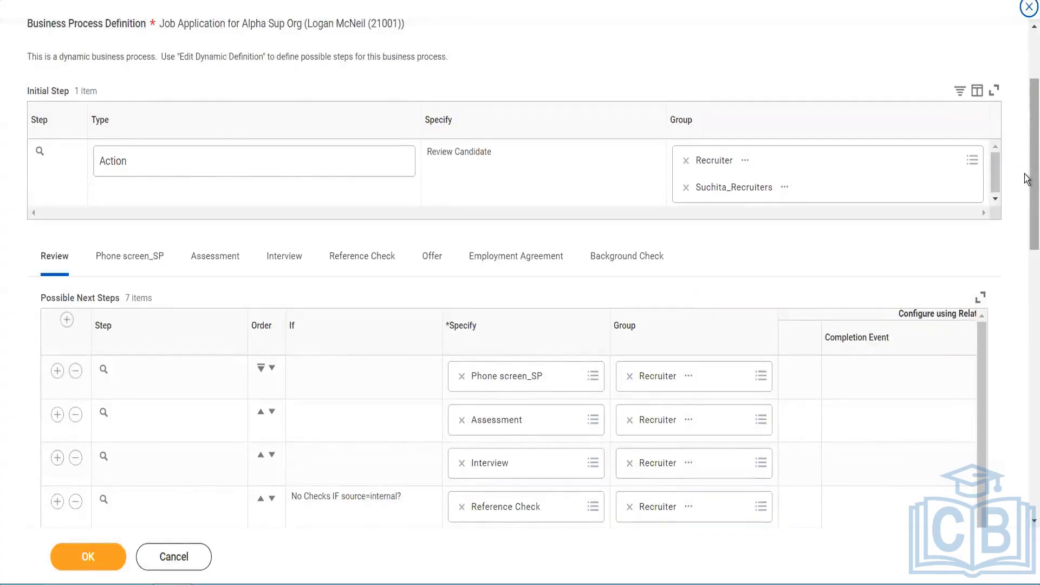
{"action": "left_click_drag", "start_coordinate": [1027, 179], "coordinate": [1028, 432]}
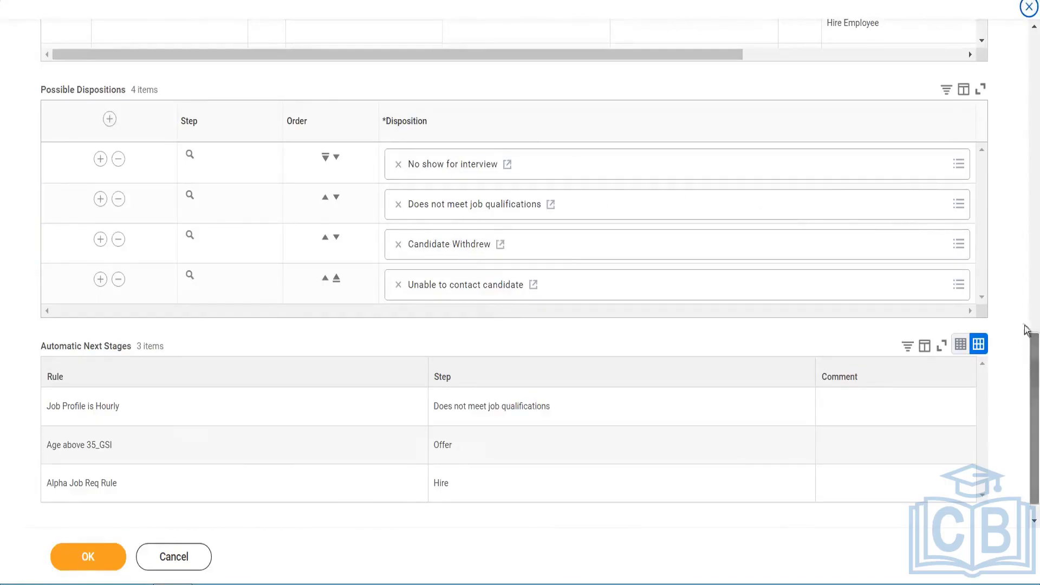
{"action": "scroll", "coordinate": [1029, 328], "scroll_direction": "up", "scroll_amount": 10}
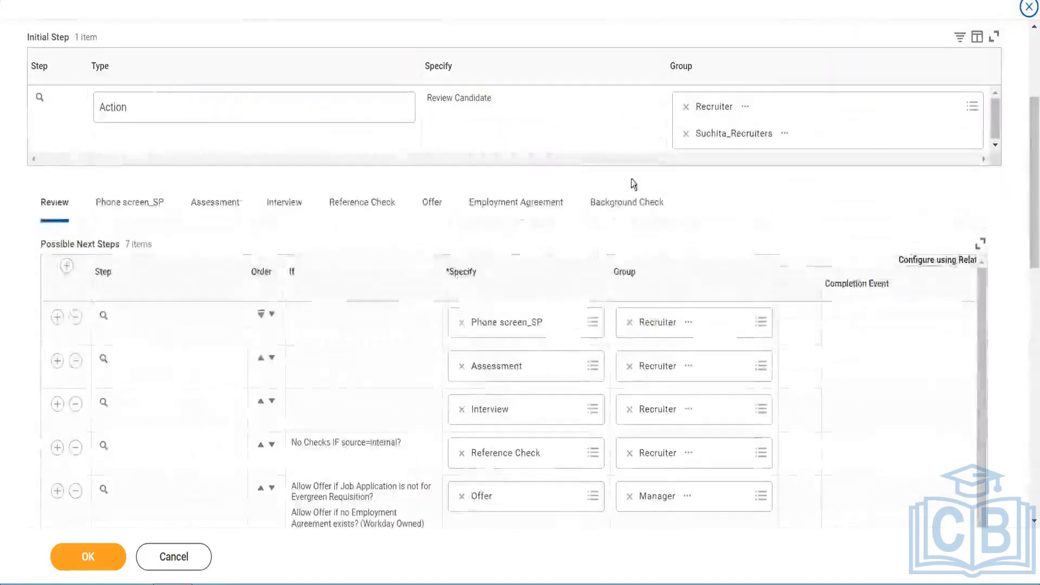
Step: Examine the possible next steps and dispositions of the Assessment, Employment Agreement and Offer stages, and leave the definition without saving
{"action": "left_click", "coordinate": [212, 203]}
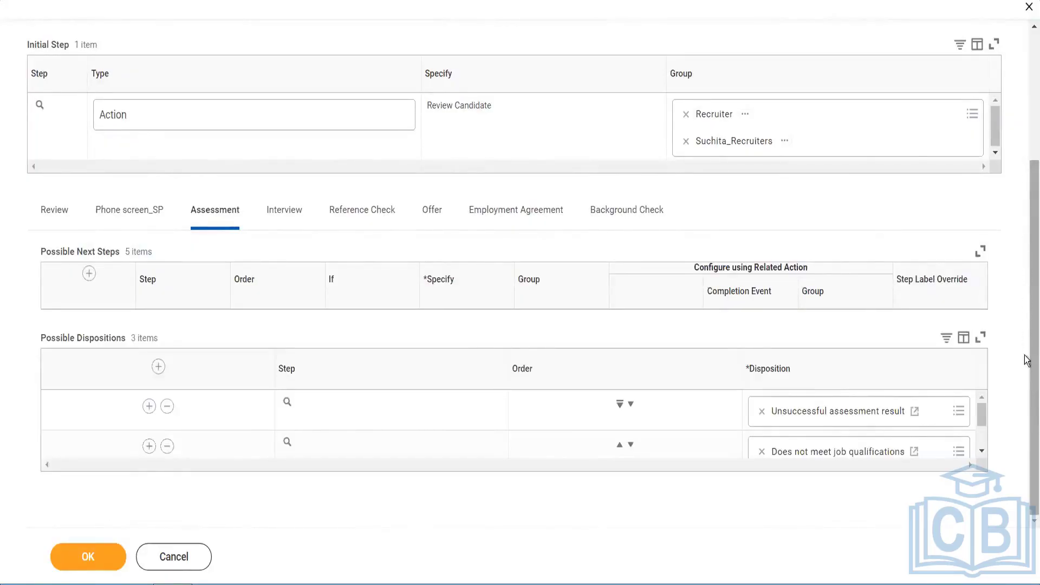
{"action": "scroll", "coordinate": [1028, 371], "scroll_direction": "down", "scroll_amount": 10}
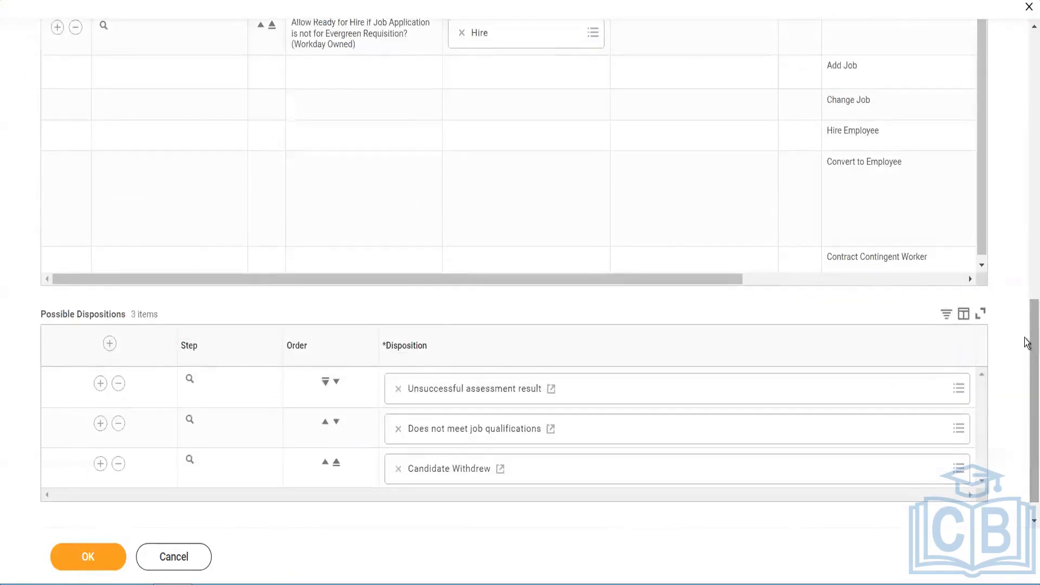
{"action": "scroll", "coordinate": [1027, 341], "scroll_direction": "down", "scroll_amount": 1}
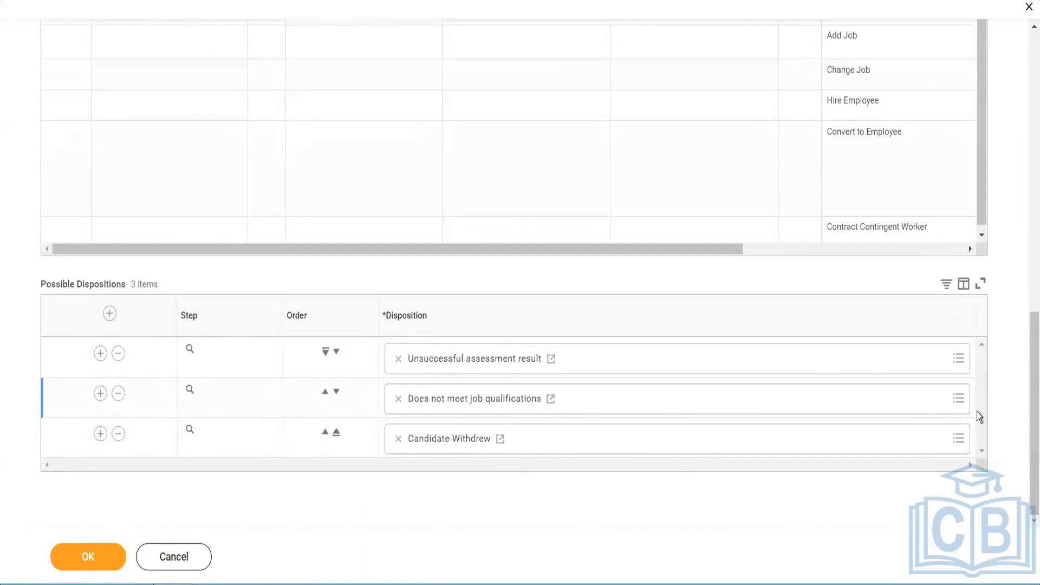
{"action": "scroll", "coordinate": [1028, 225], "scroll_direction": "up", "scroll_amount": 15}
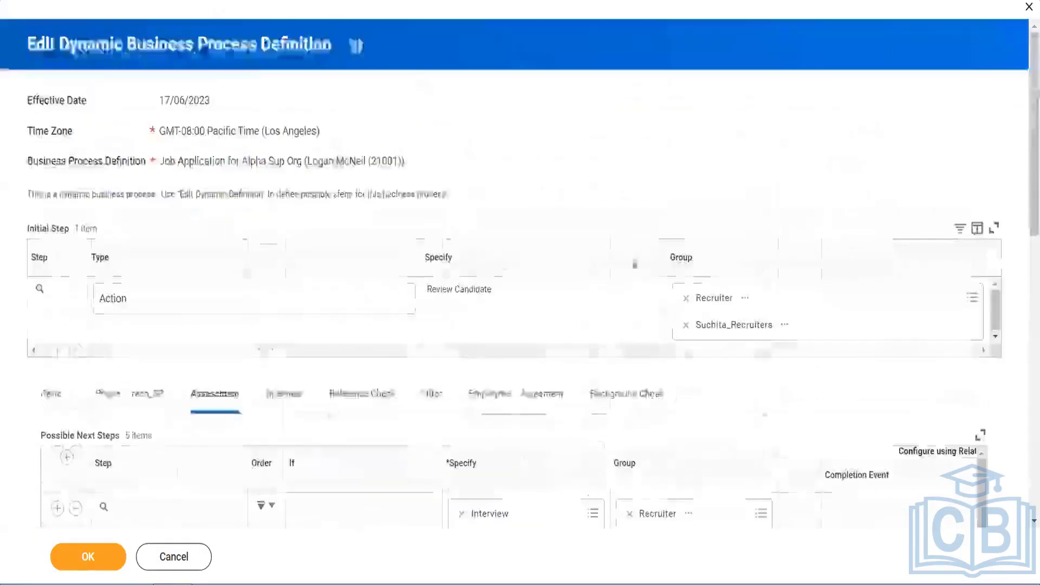
{"action": "left_click", "coordinate": [509, 399]}
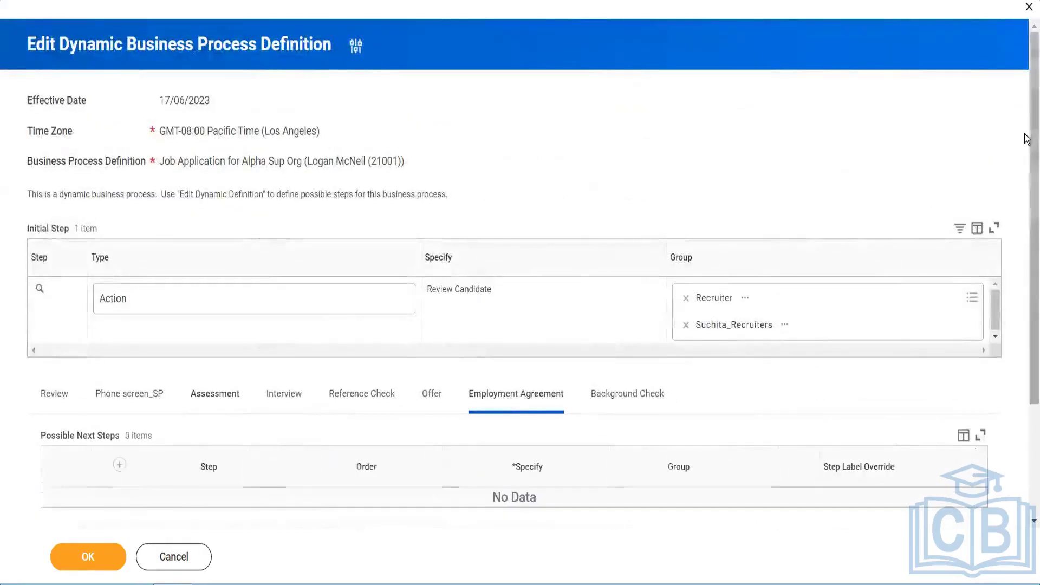
{"action": "scroll", "coordinate": [1026, 138], "scroll_direction": "down", "scroll_amount": 3}
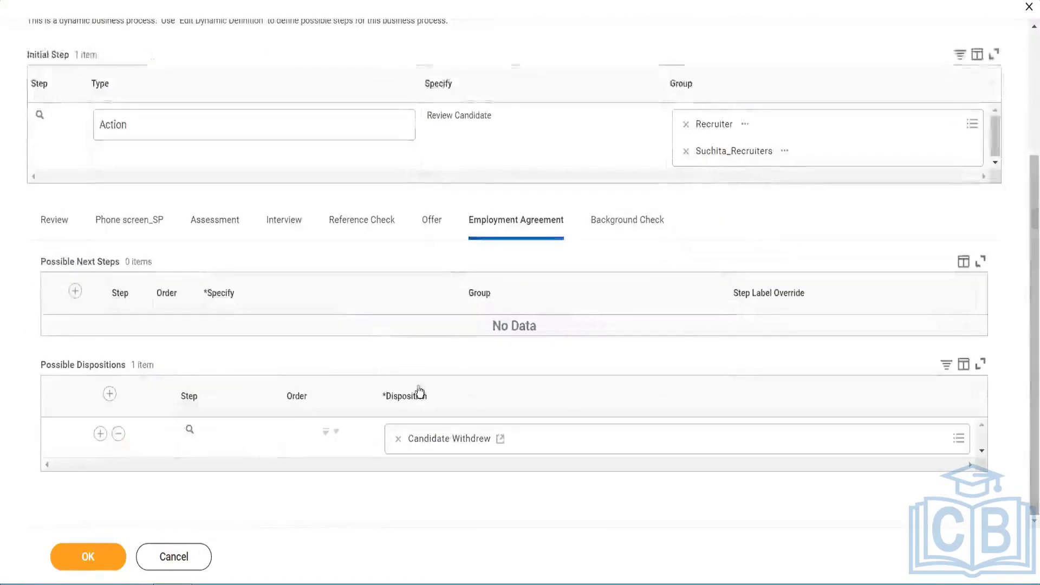
{"action": "left_click", "coordinate": [431, 221]}
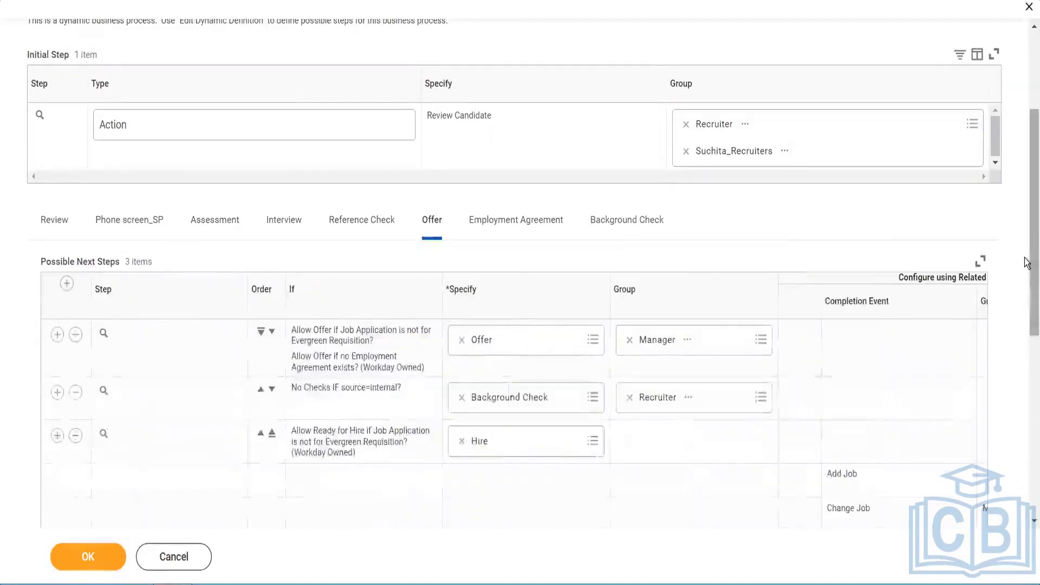
{"action": "scroll", "coordinate": [1027, 325], "scroll_direction": "down", "scroll_amount": 8}
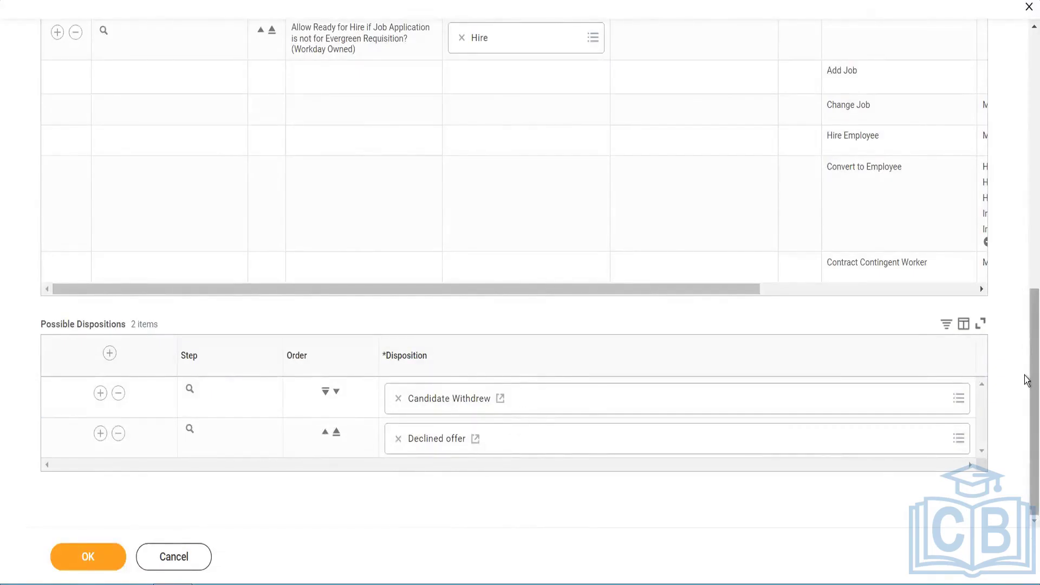
{"action": "left_click_drag", "start_coordinate": [1027, 379], "coordinate": [851, 10]}
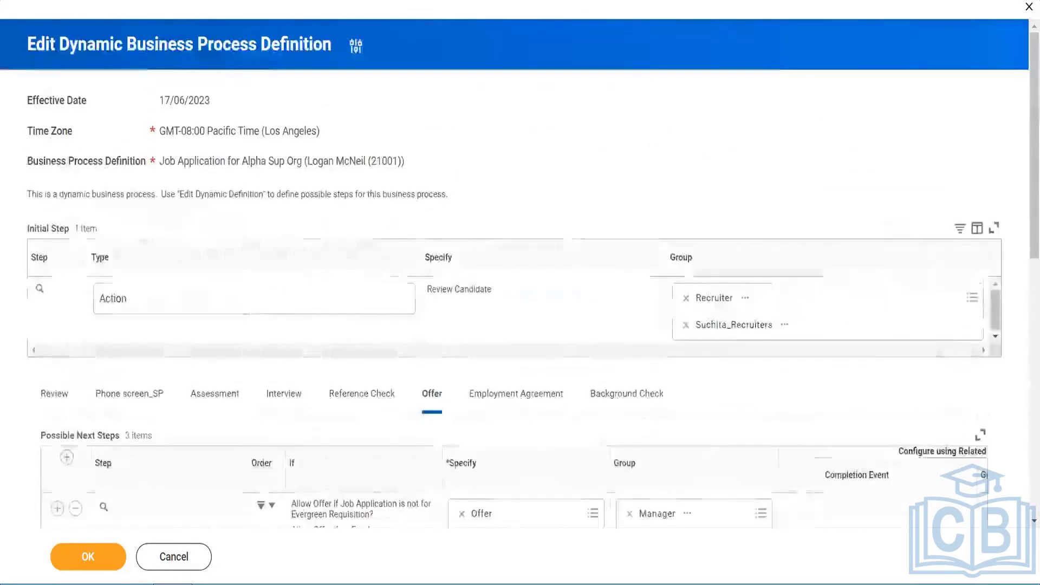
{"action": "left_click", "coordinate": [180, 567]}
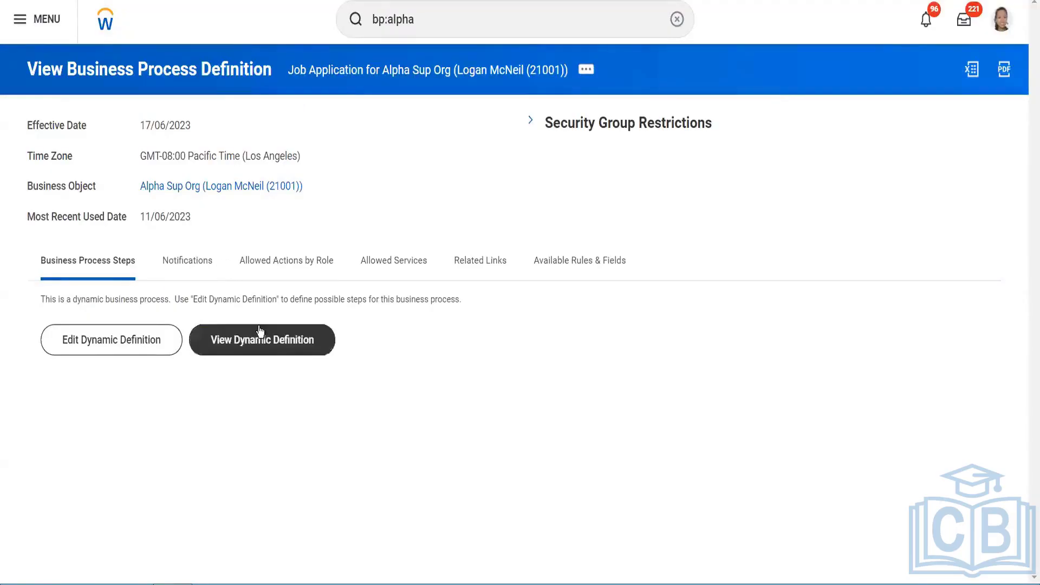
{"action": "left_click", "coordinate": [226, 340]}
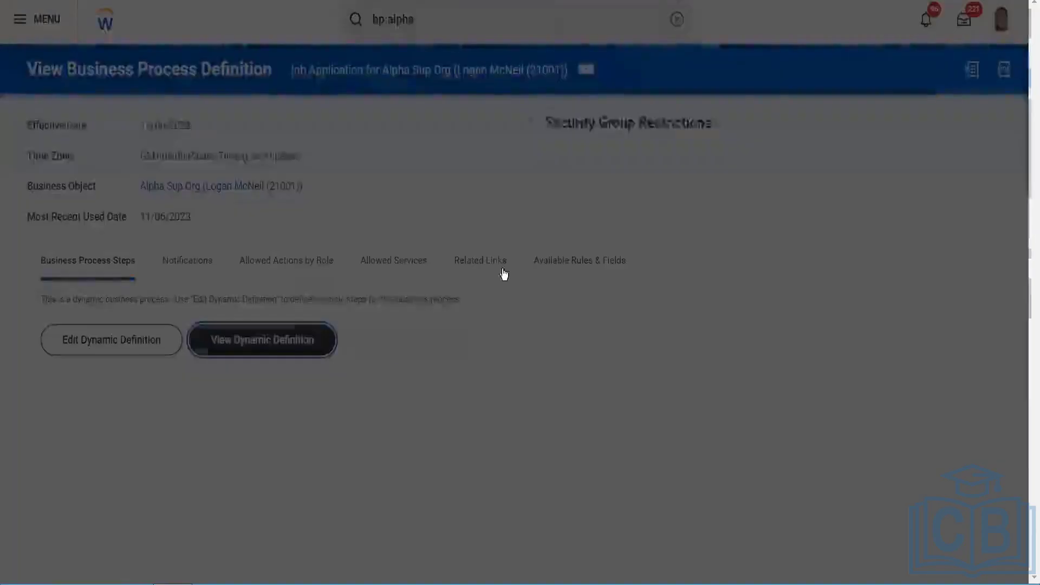
{"action": "left_click", "coordinate": [433, 334]}
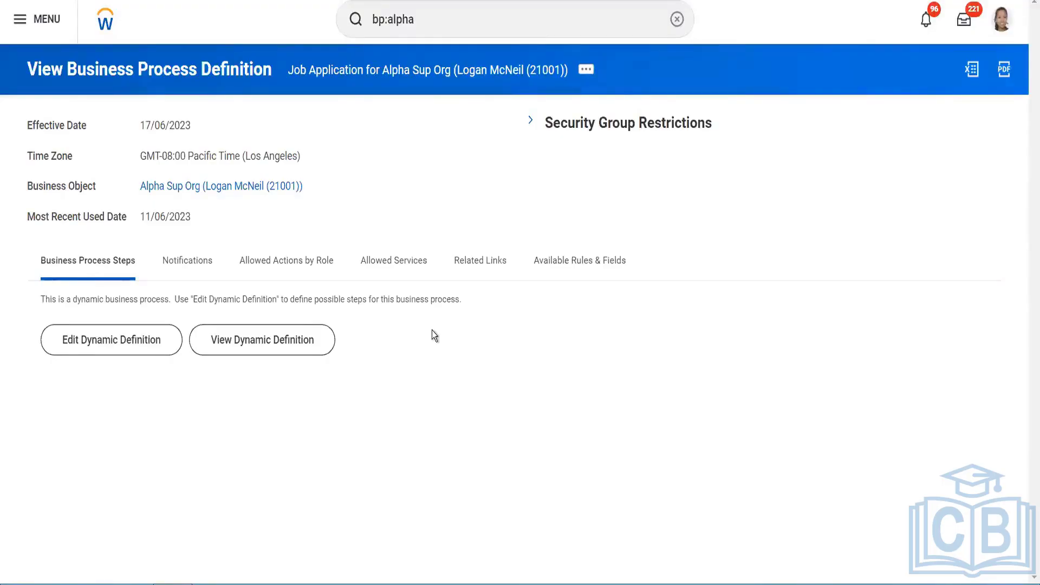
Step: Repeat the "bp:alpha" search and open the Hire business process definition for Alpha Sup Org to view its steps
{"action": "left_click", "coordinate": [437, 17]}
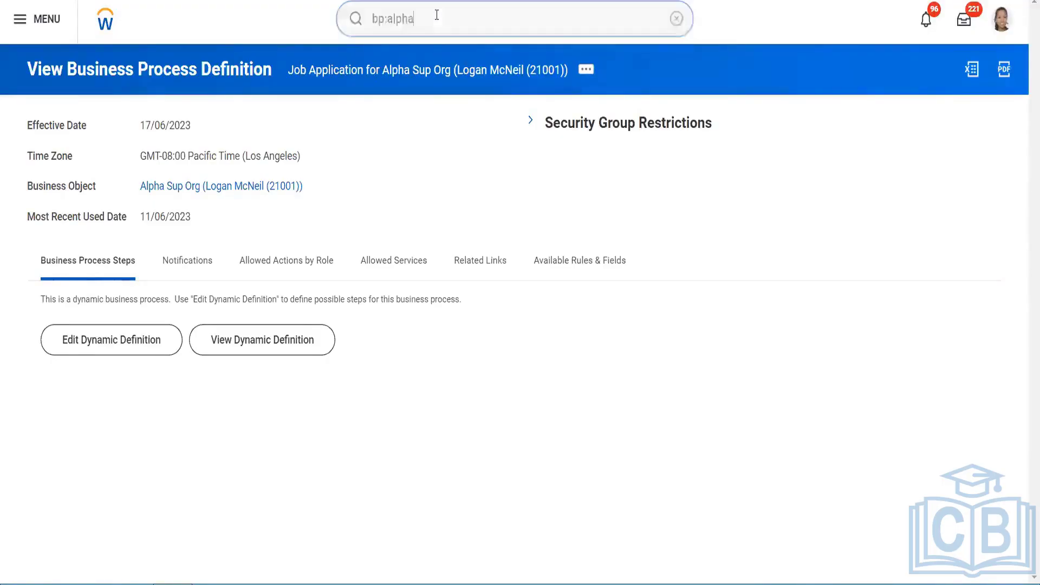
{"action": "key", "text": "Return"}
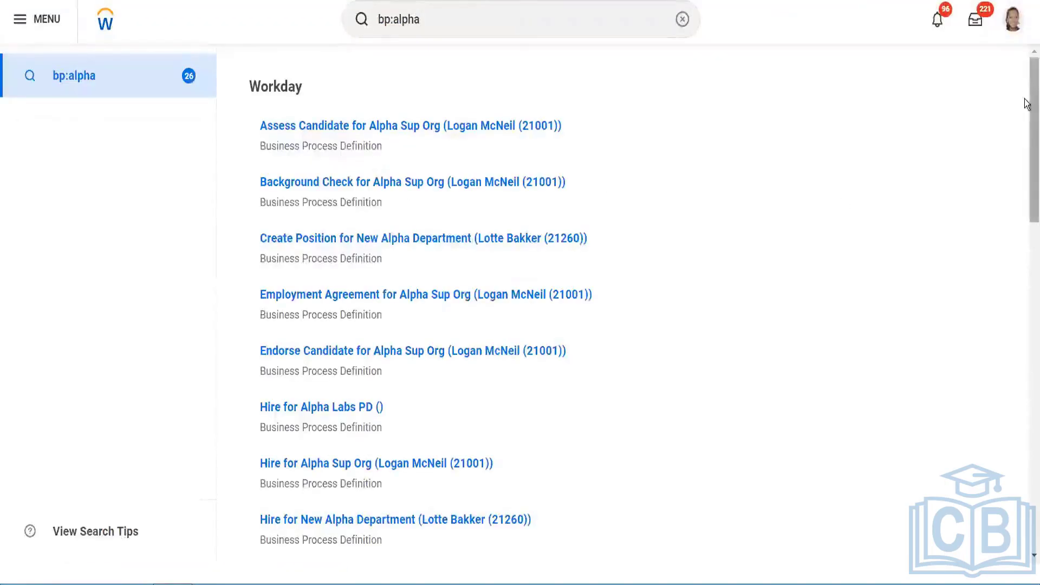
{"action": "scroll", "coordinate": [1024, 128], "scroll_direction": "down", "scroll_amount": 2}
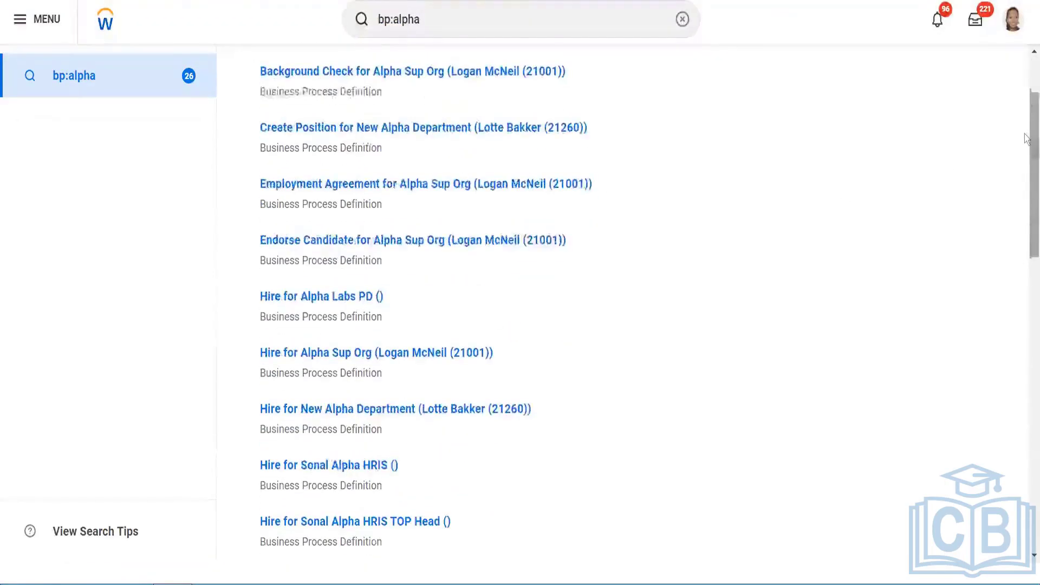
{"action": "left_click", "coordinate": [386, 352]}
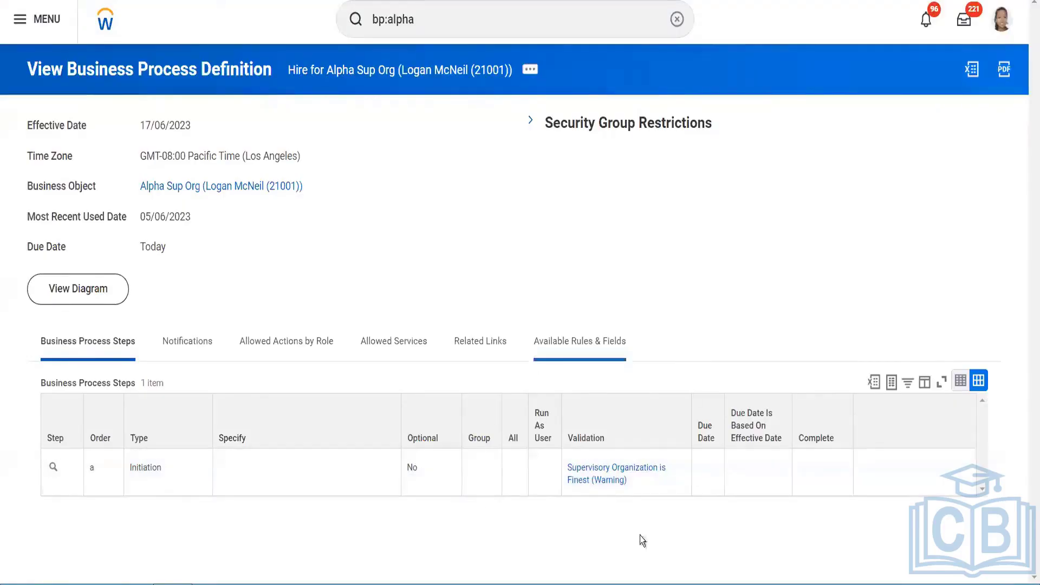
{"action": "mouse_move", "coordinate": [658, 486]}
Step: Clear the search term and dismiss the list of recent searches
{"action": "left_click", "coordinate": [448, 12]}
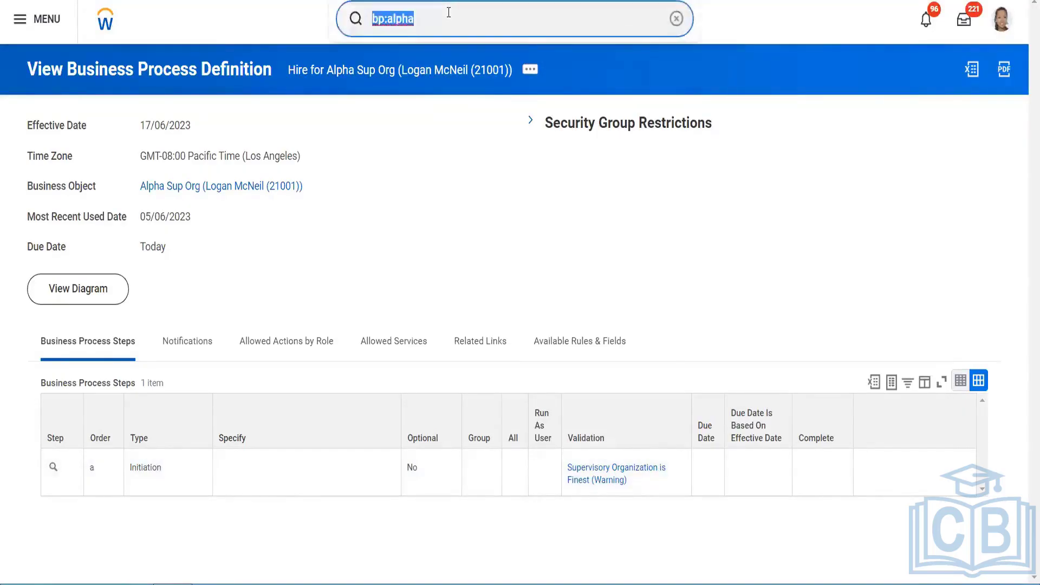
{"action": "key", "text": "BackSpace"}
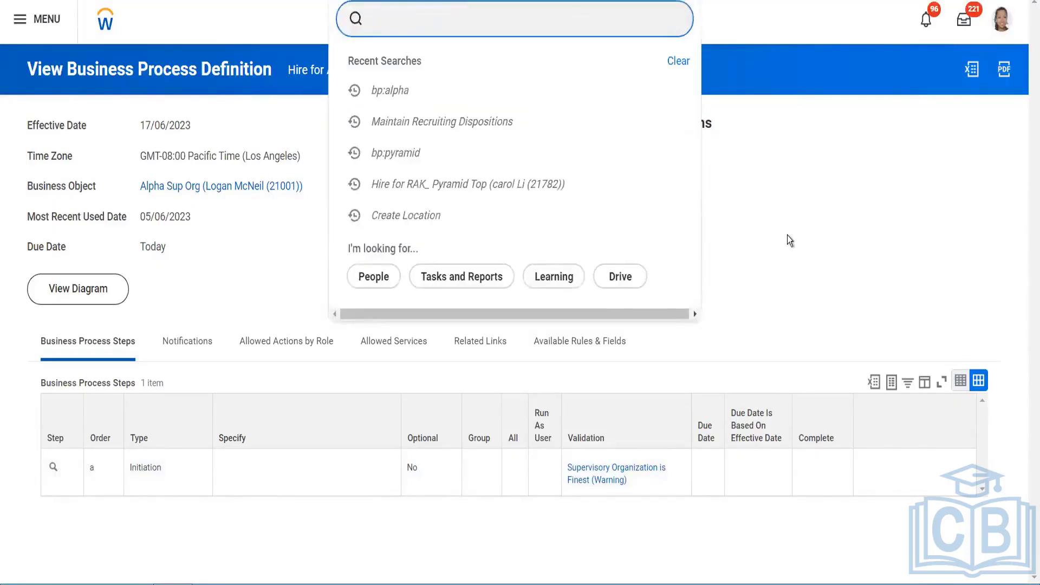
{"action": "left_click", "coordinate": [789, 240]}
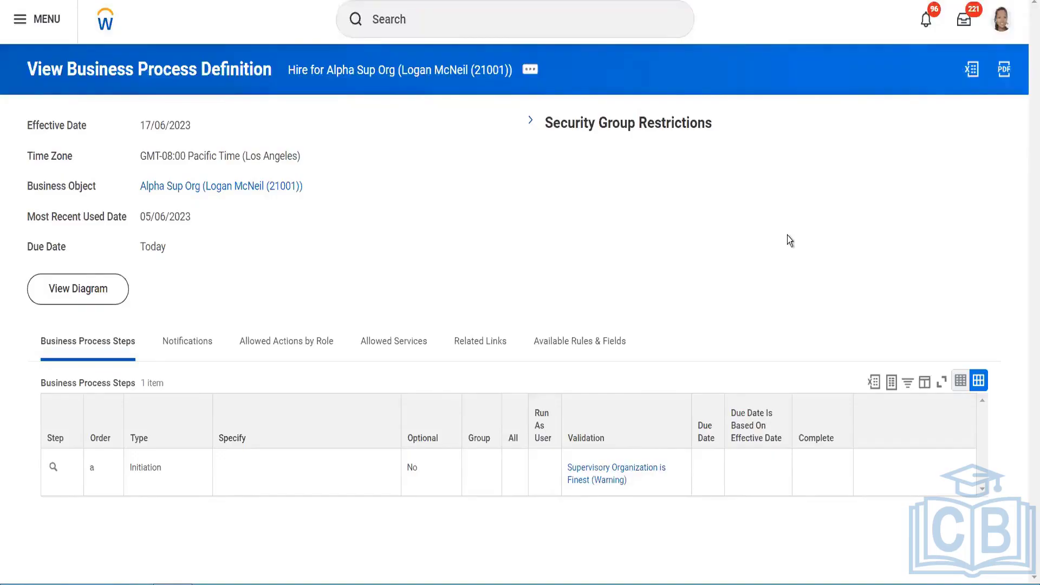
{"action": "left_click", "coordinate": [450, 13]}
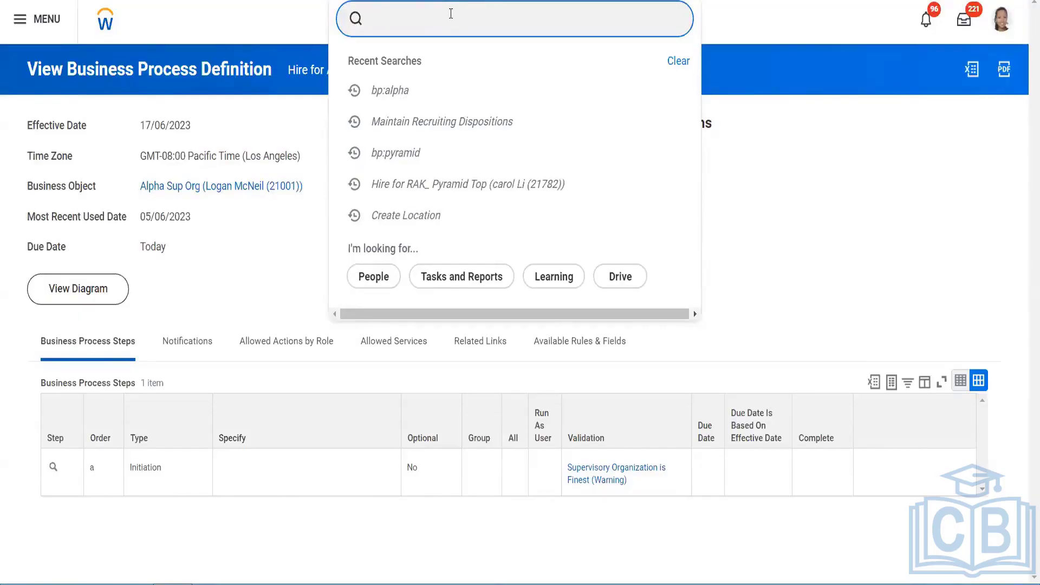
{"action": "left_click", "coordinate": [783, 194]}
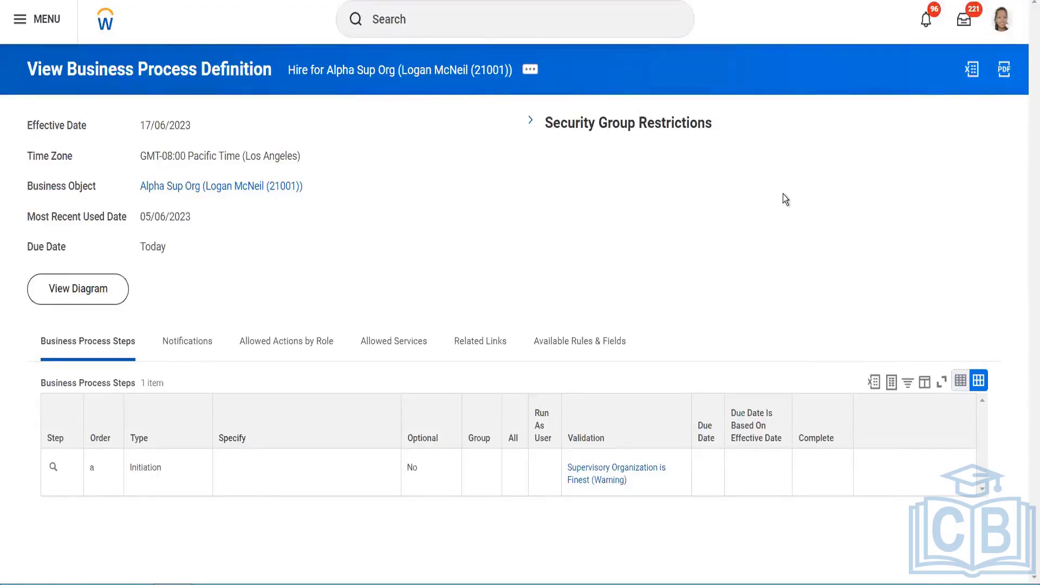
Step: Open the signed-in worker's own profile and look through its related actions for the job change options
{"action": "left_click", "coordinate": [1003, 22]}
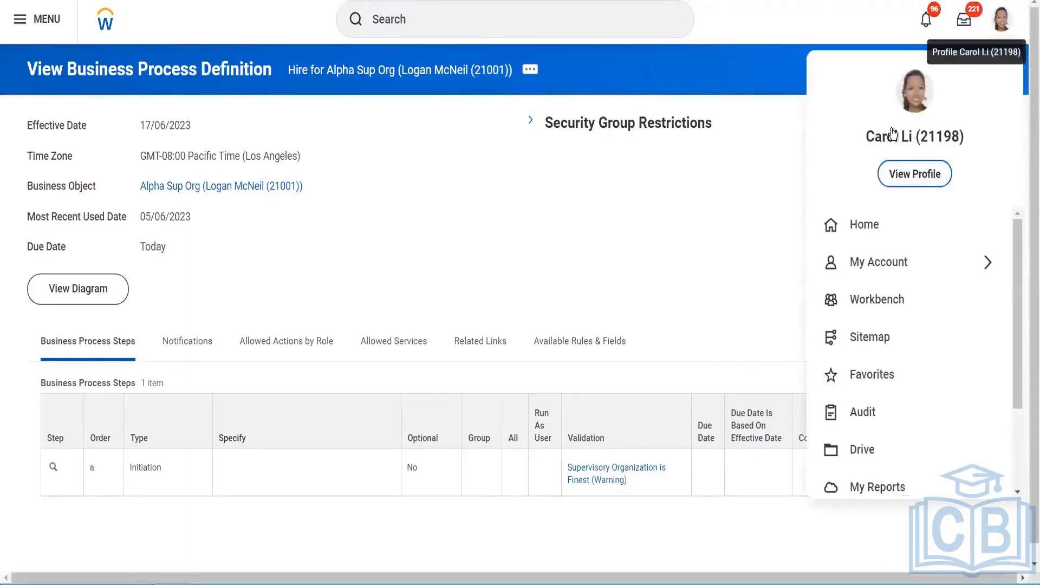
{"action": "left_click", "coordinate": [914, 173]}
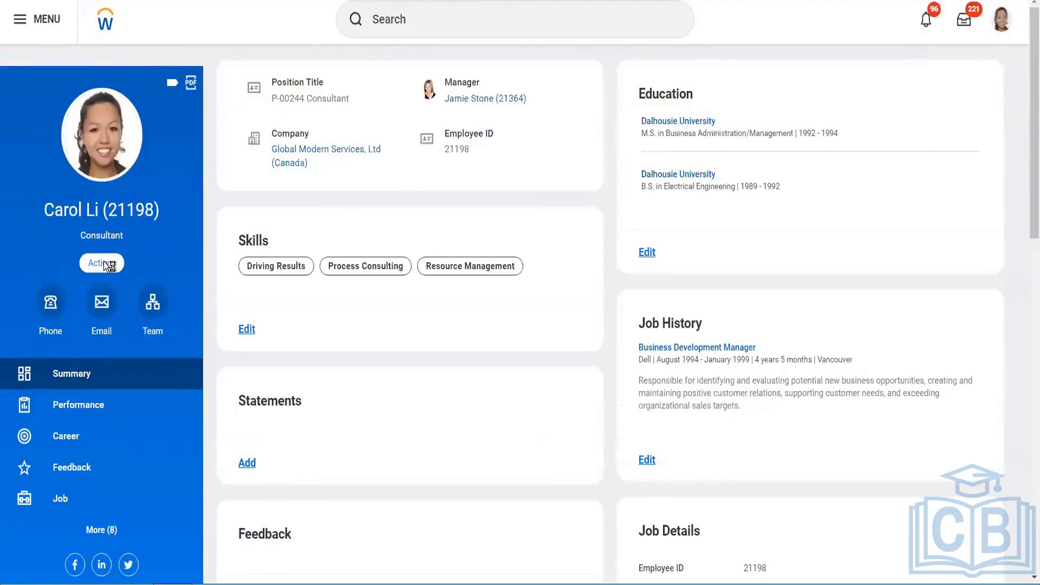
{"action": "left_click", "coordinate": [103, 261]}
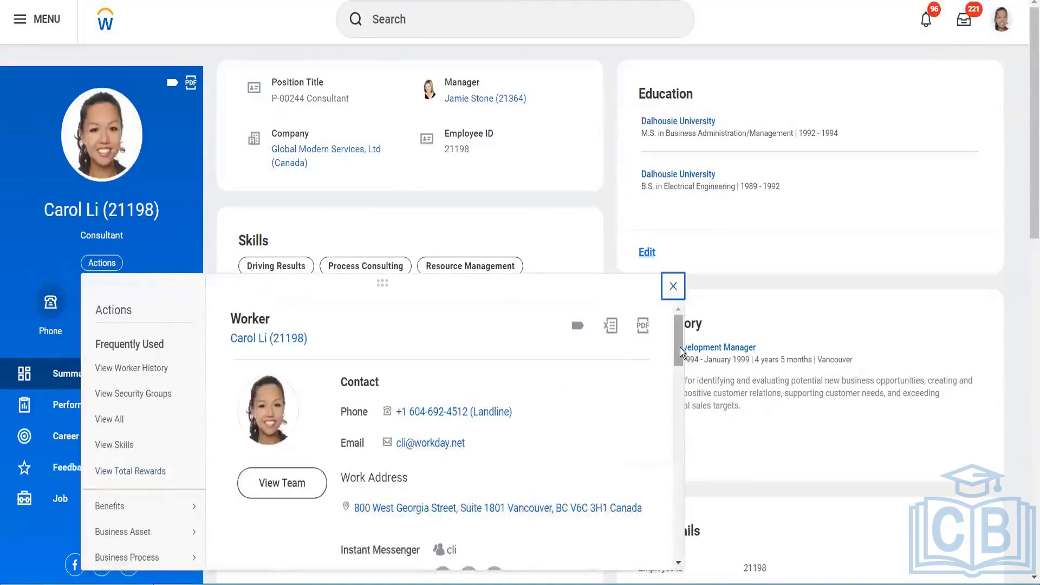
{"action": "left_click_drag", "start_coordinate": [681, 348], "coordinate": [677, 389]}
{"action": "mouse_move", "coordinate": [151, 378]}
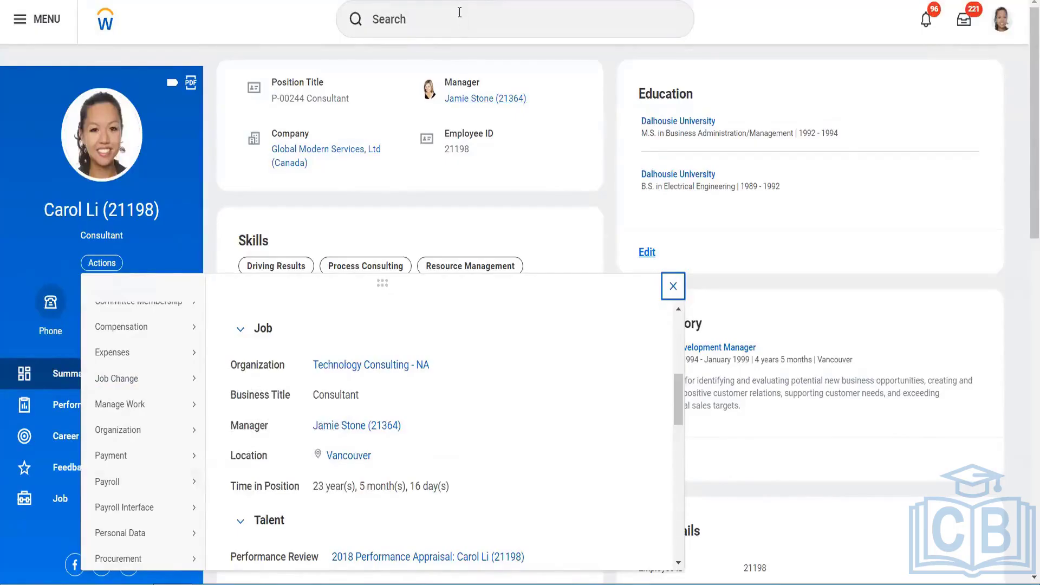
Step: Find the Start Proxy task and start acting as the manager of Alpha Sup Org
{"action": "left_click", "coordinate": [459, 12]}
{"action": "left_click", "coordinate": [459, 12]}
{"action": "type", "text": "start"}
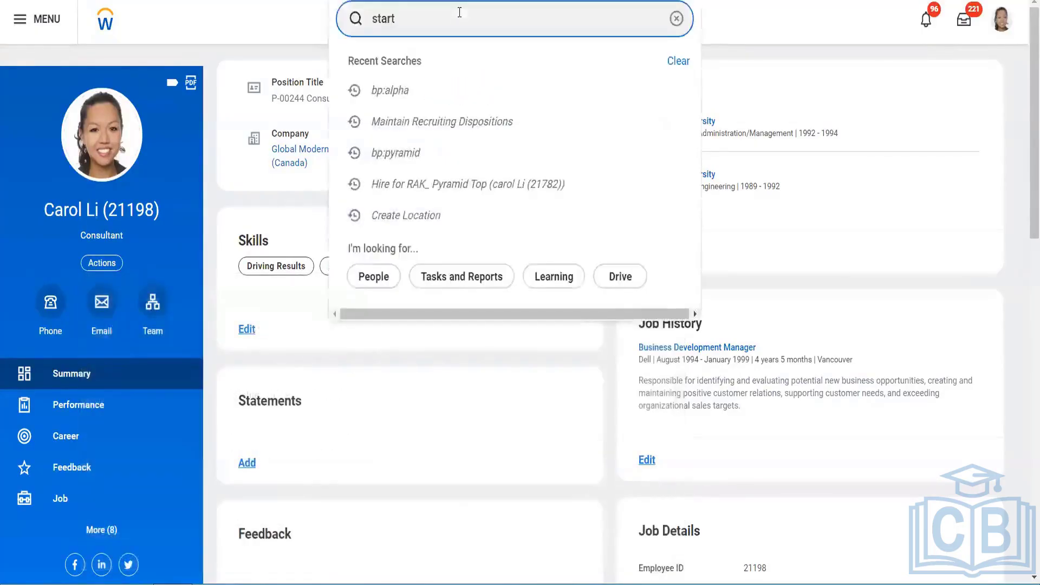
{"action": "type", "text": " proxy"}
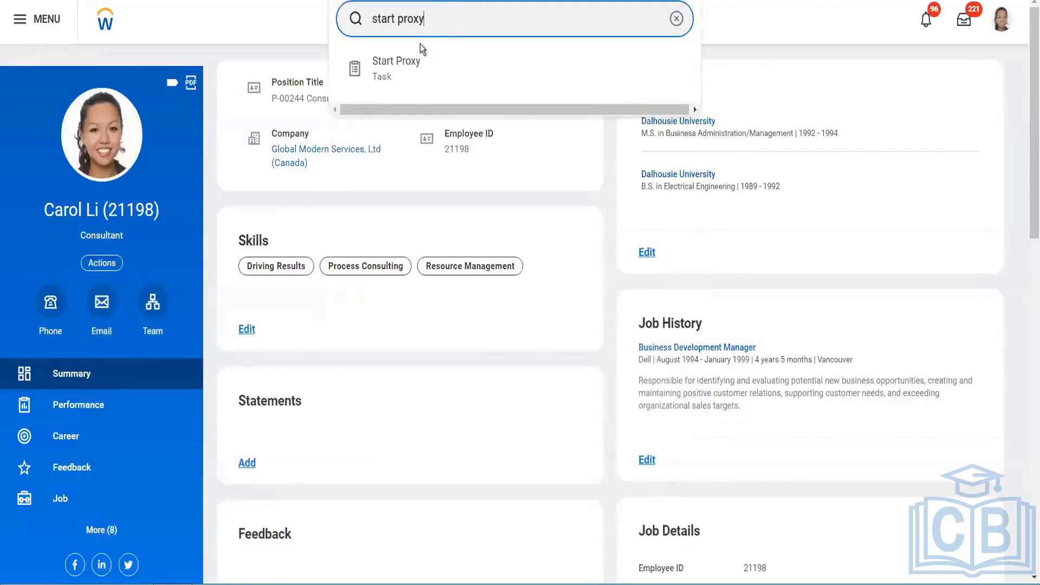
{"action": "left_click", "coordinate": [423, 61]}
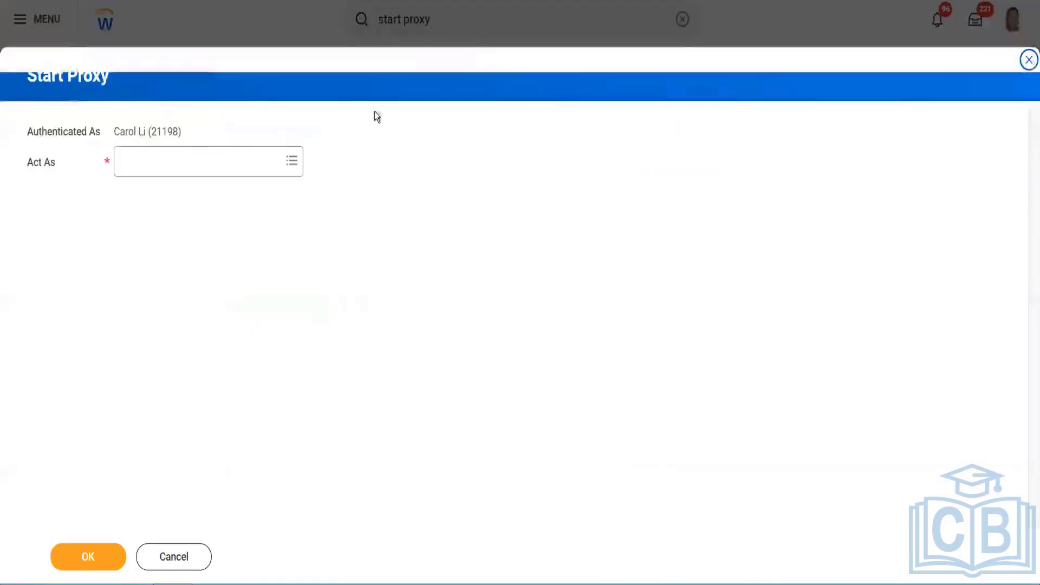
{"action": "left_click", "coordinate": [203, 161]}
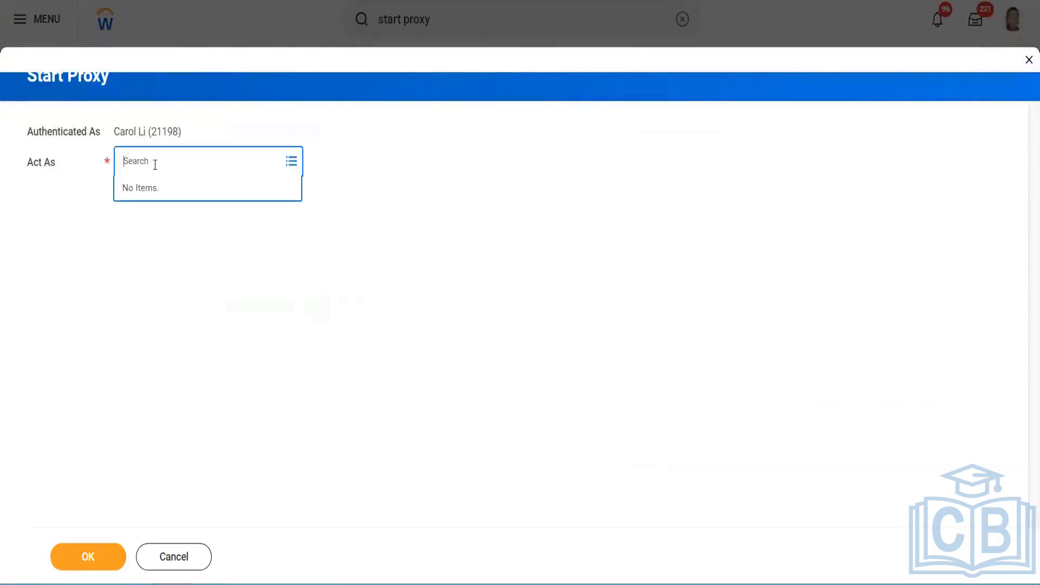
{"action": "type", "text": "logan"}
{"action": "key", "text": "Return"}
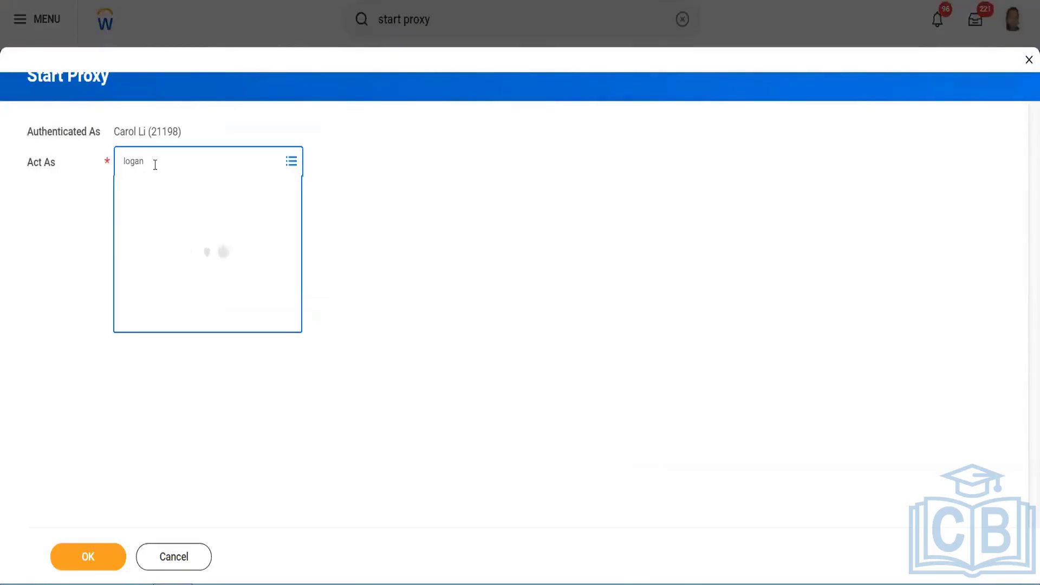
{"action": "left_click", "coordinate": [87, 553]}
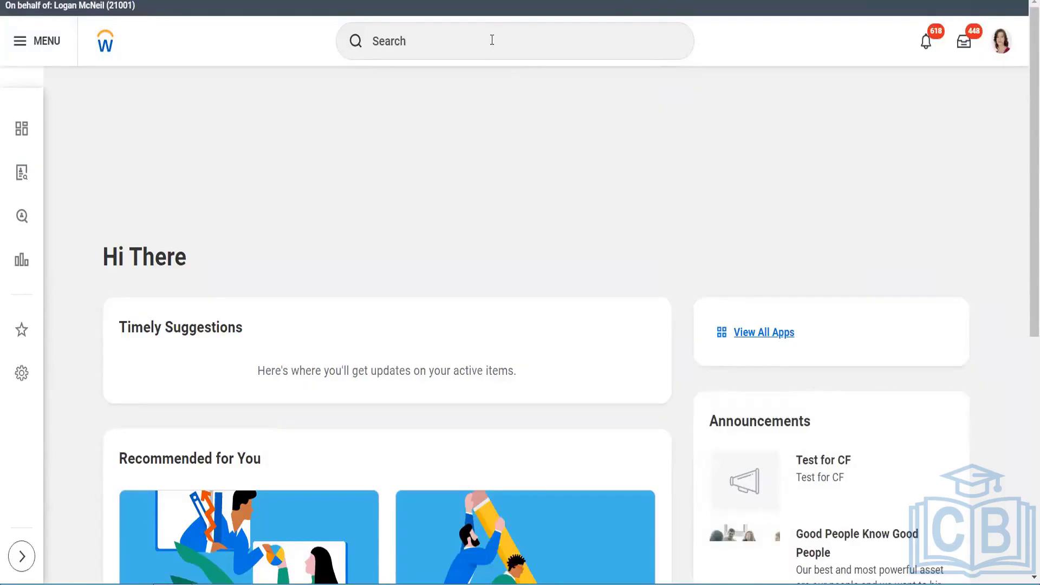
Step: Search for the staffing manager of the 434 Maple Tree organization by name and open the worker profile
{"action": "left_click", "coordinate": [448, 43]}
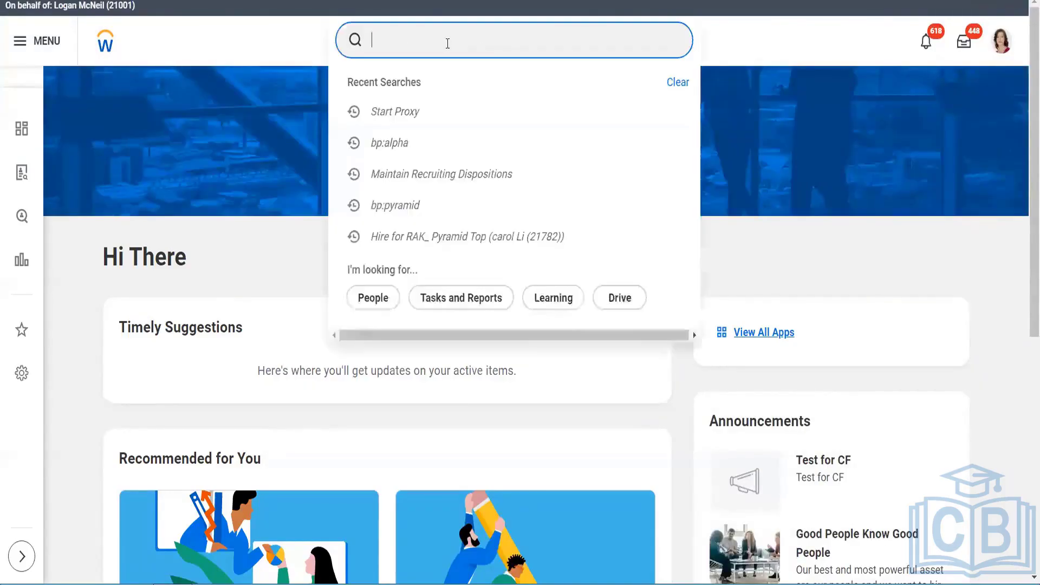
{"action": "type", "text": "vikram"}
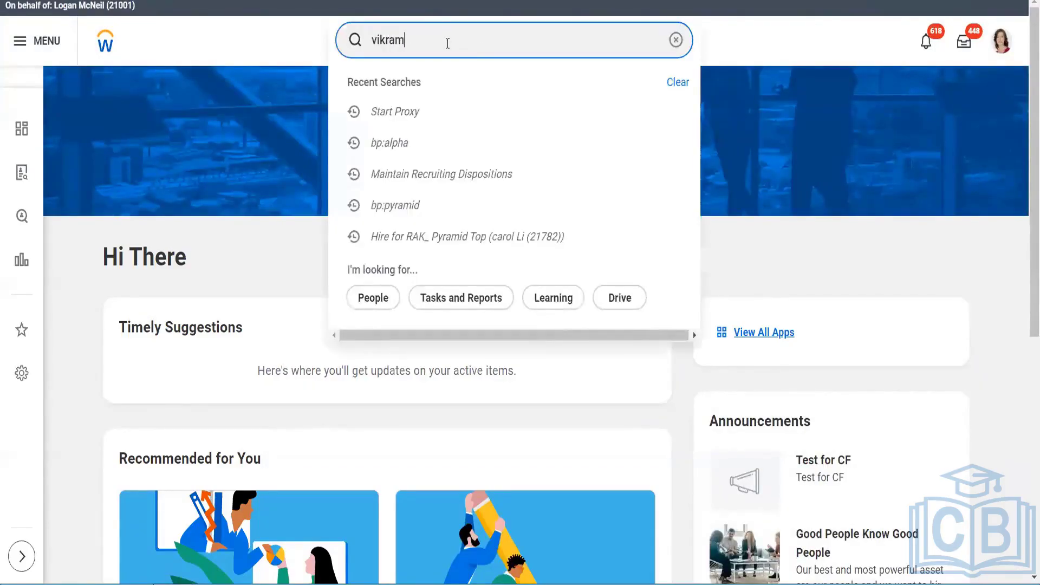
{"action": "left_click", "coordinate": [423, 134]}
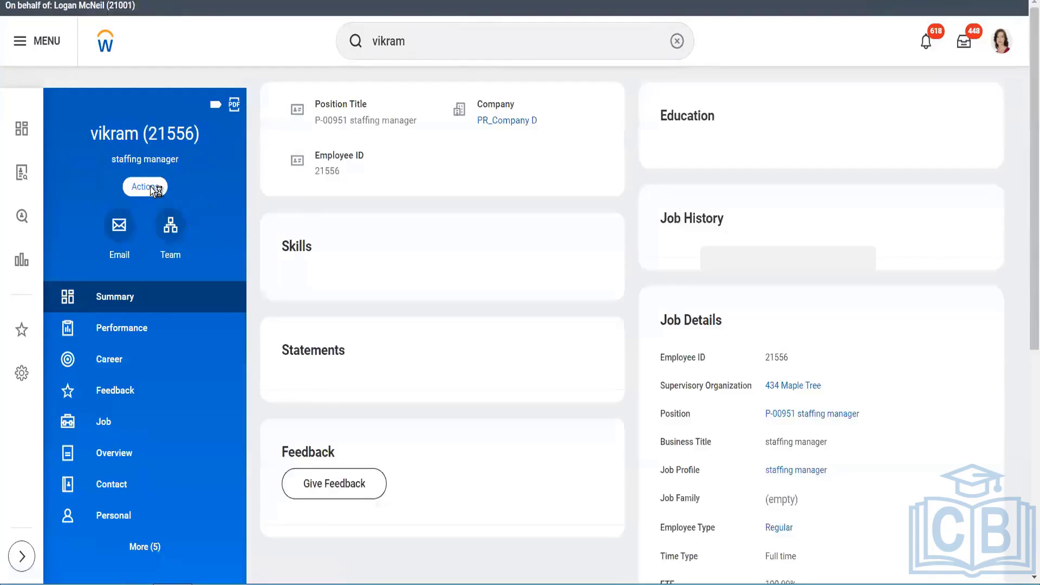
Step: Open Transfer, Promote or Change Job for the staffing manager, examine the available change reasons, and cancel the request
{"action": "left_click", "coordinate": [150, 186]}
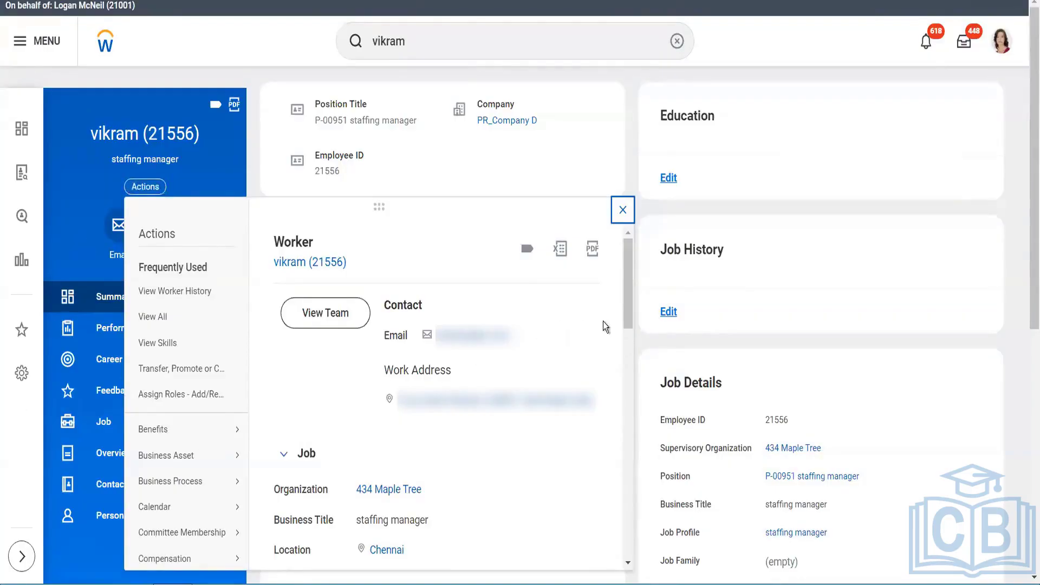
{"action": "left_click_drag", "start_coordinate": [629, 298], "coordinate": [628, 331]}
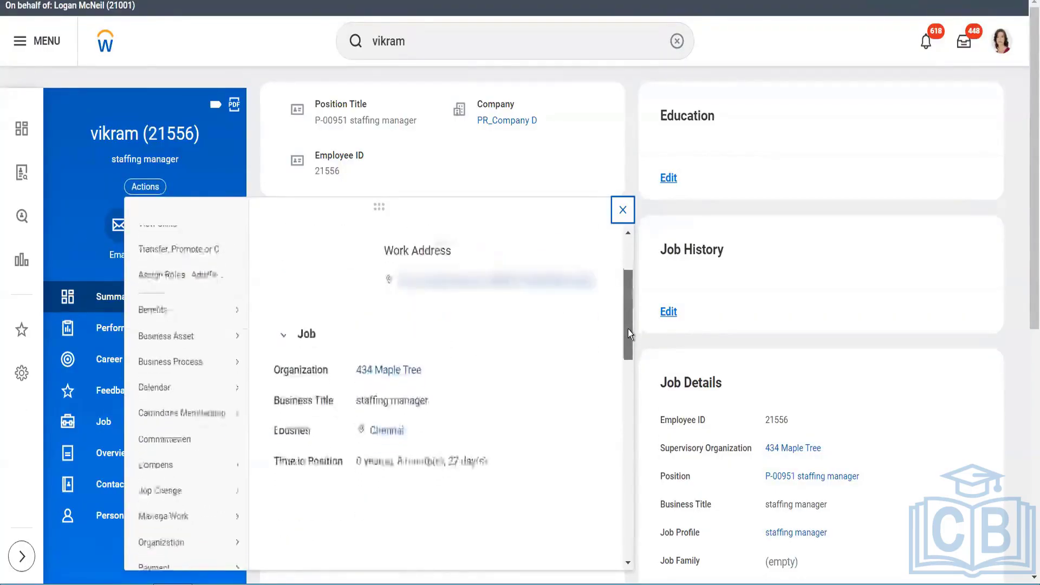
{"action": "mouse_move", "coordinate": [172, 468]}
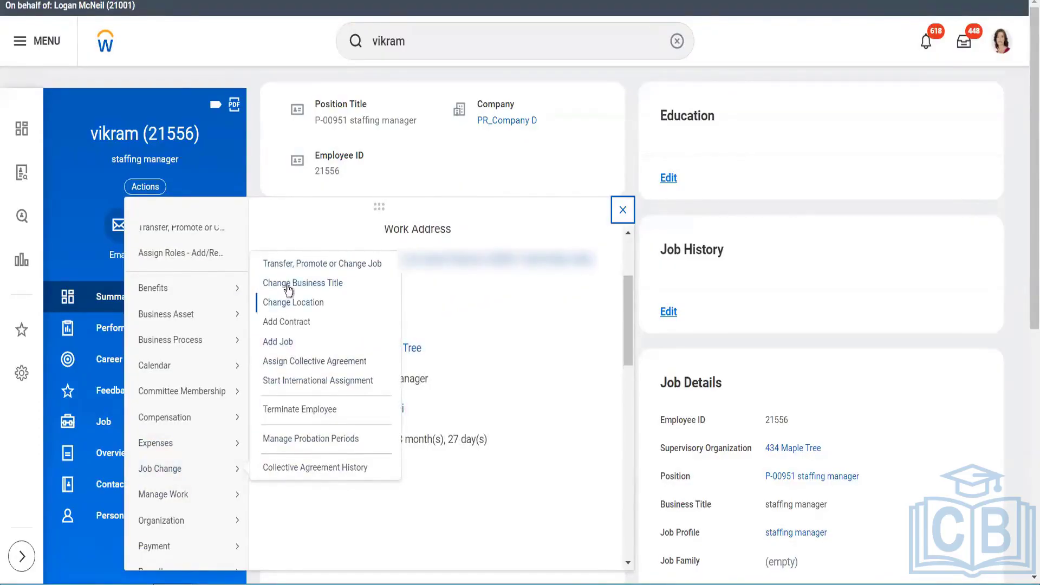
{"action": "left_click", "coordinate": [343, 263]}
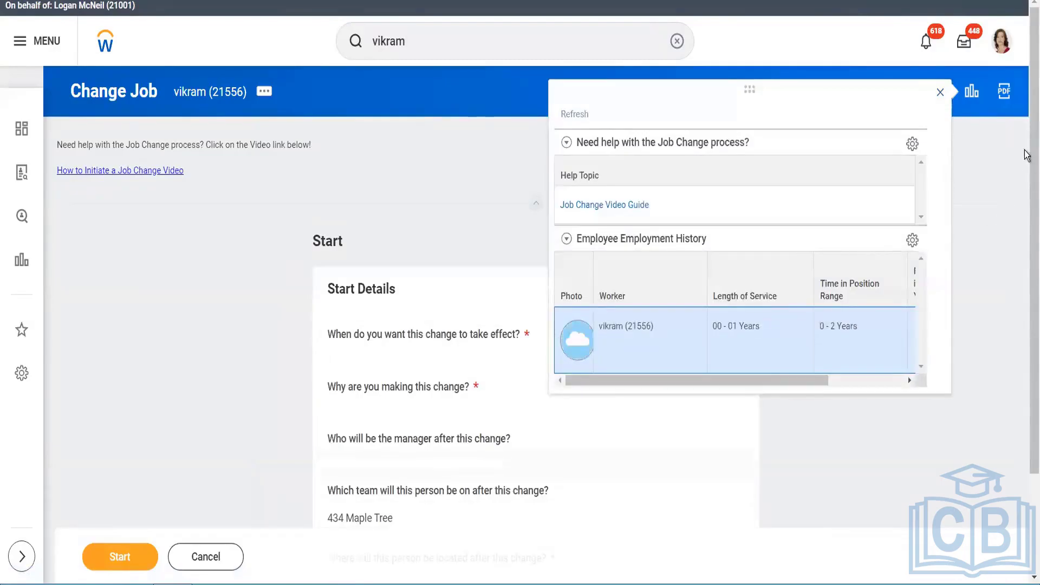
{"action": "scroll", "coordinate": [1026, 162], "scroll_direction": "down", "scroll_amount": 3}
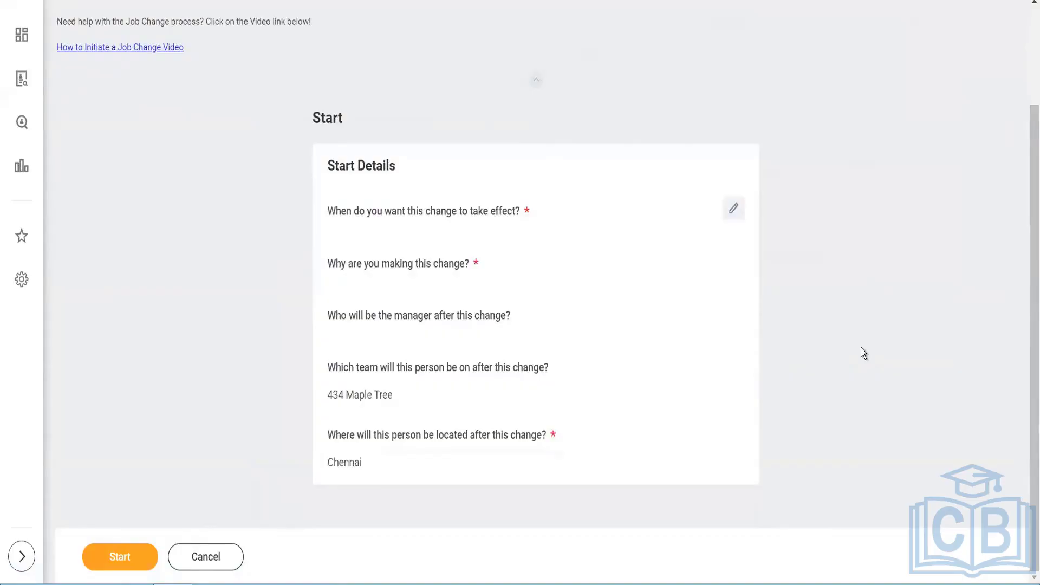
{"action": "left_click", "coordinate": [740, 213]}
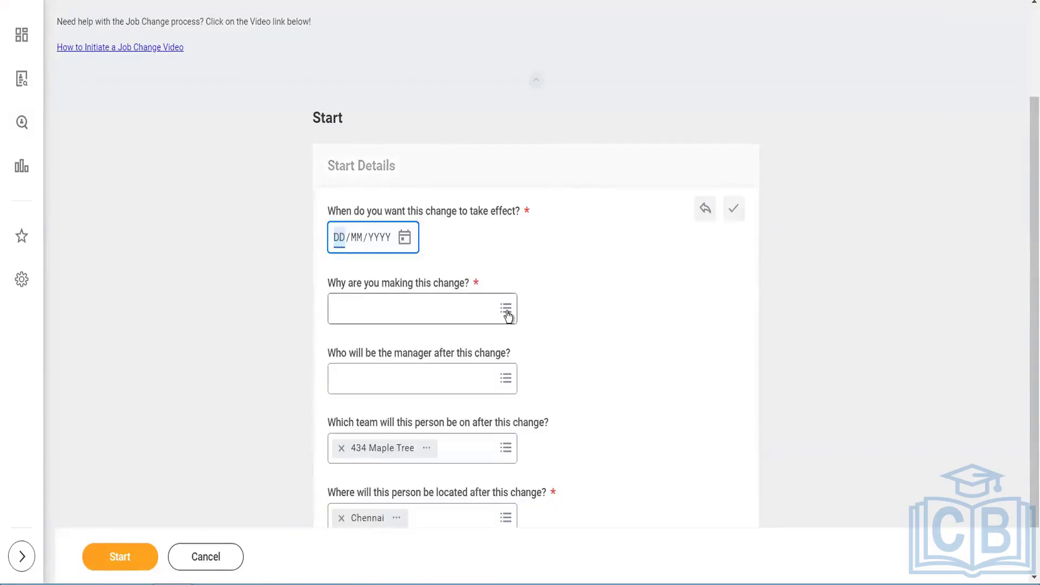
{"action": "left_click", "coordinate": [507, 312]}
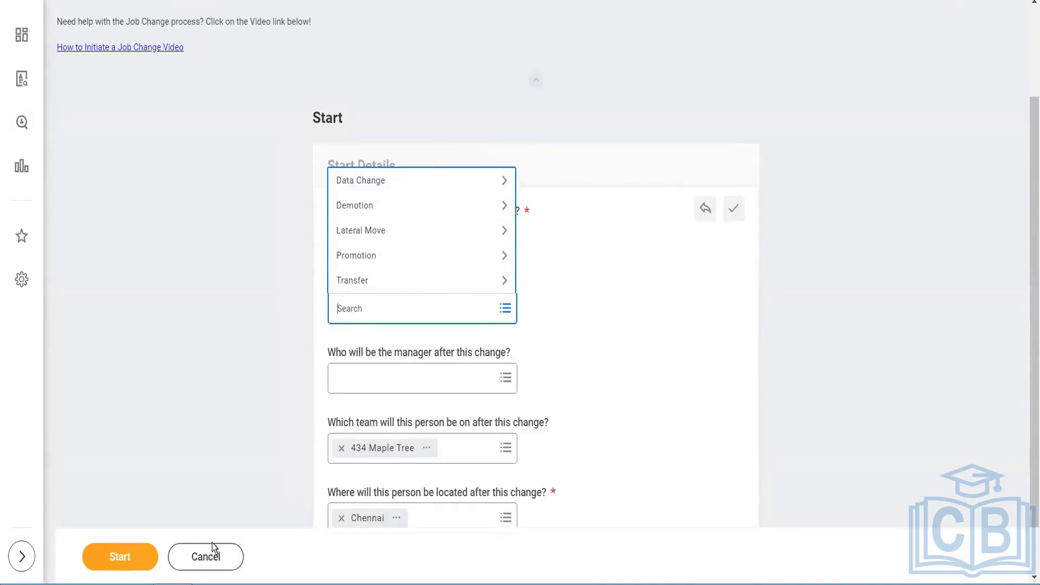
{"action": "left_click", "coordinate": [213, 557]}
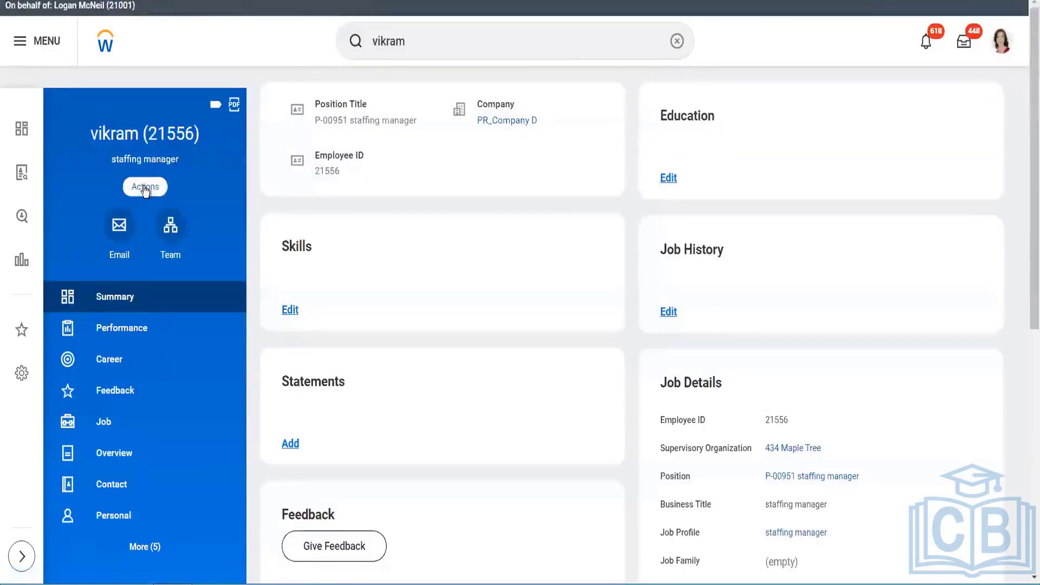
Step: Start the Add Job action for the staffing manager, keeping the prefilled Corporate UKRT supervisory organization and employee
{"action": "left_click", "coordinate": [144, 186]}
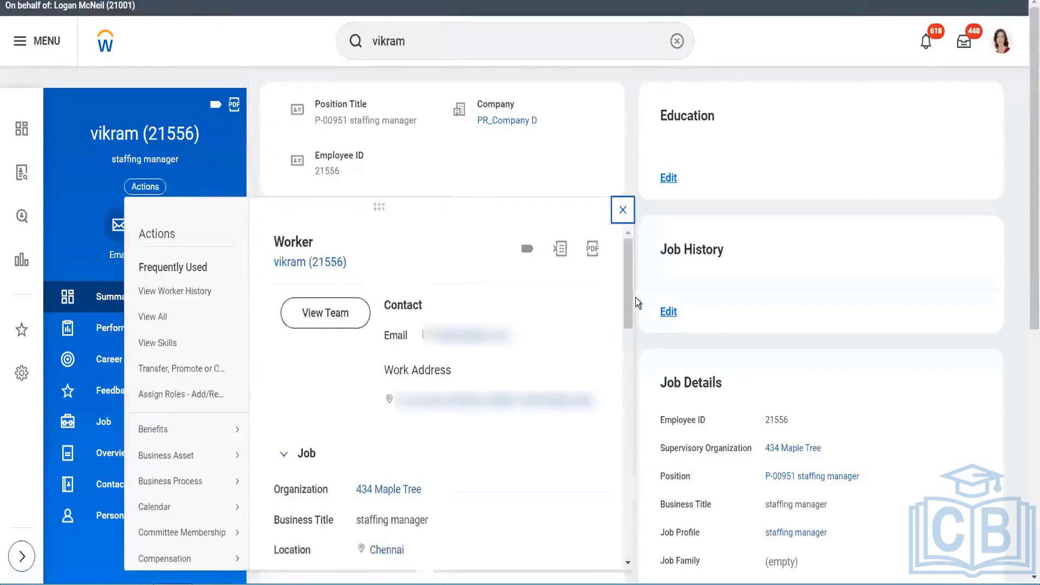
{"action": "left_click_drag", "start_coordinate": [628, 295], "coordinate": [629, 385]}
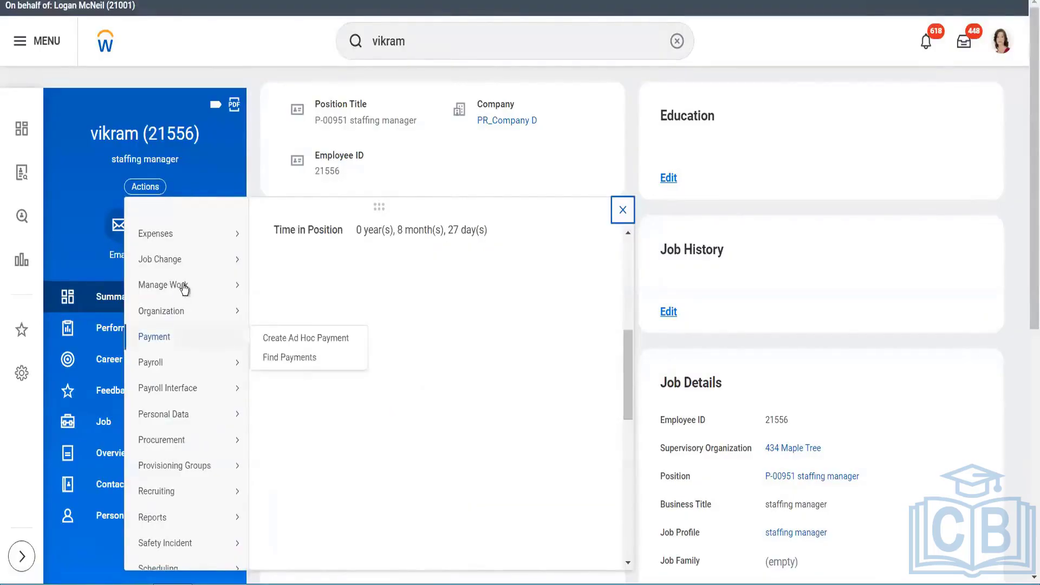
{"action": "mouse_move", "coordinate": [185, 266]}
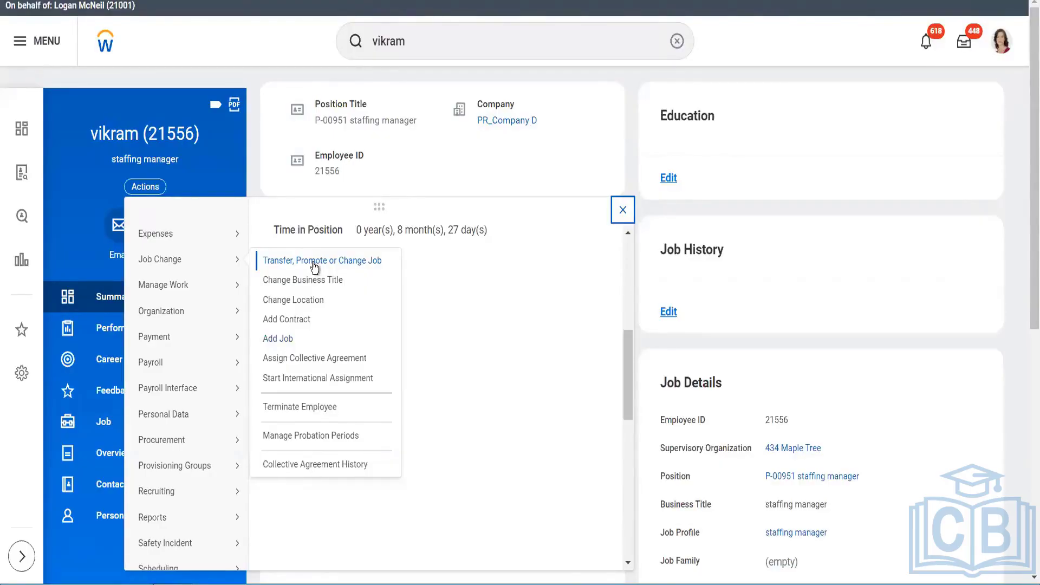
{"action": "left_click", "coordinate": [287, 340]}
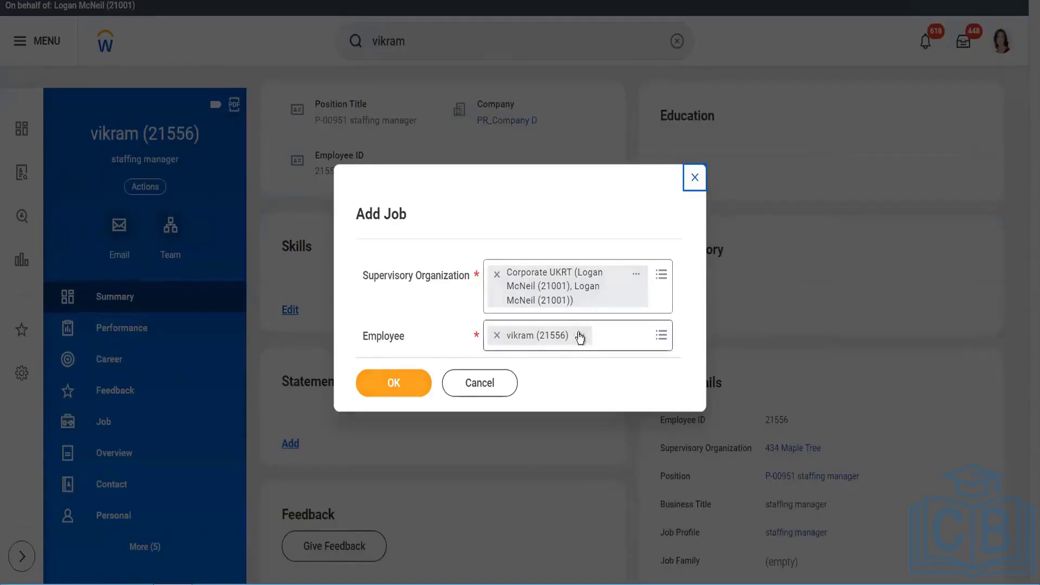
{"action": "left_click", "coordinate": [398, 381]}
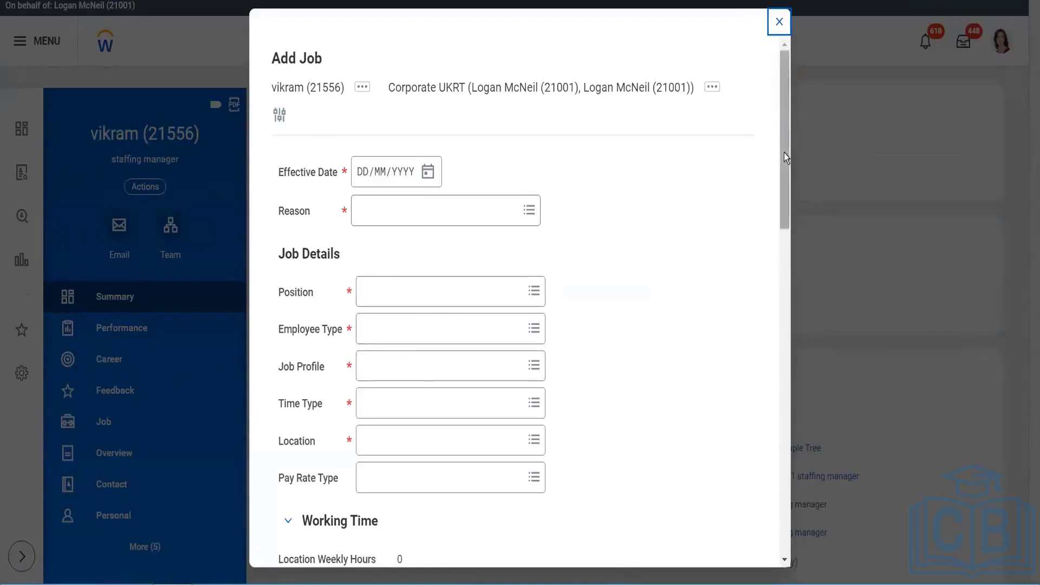
Step: Examine the Add Job form from effective date and job details down to comments and attachments, and close it without submitting
{"action": "left_click_drag", "start_coordinate": [785, 152], "coordinate": [786, 207]}
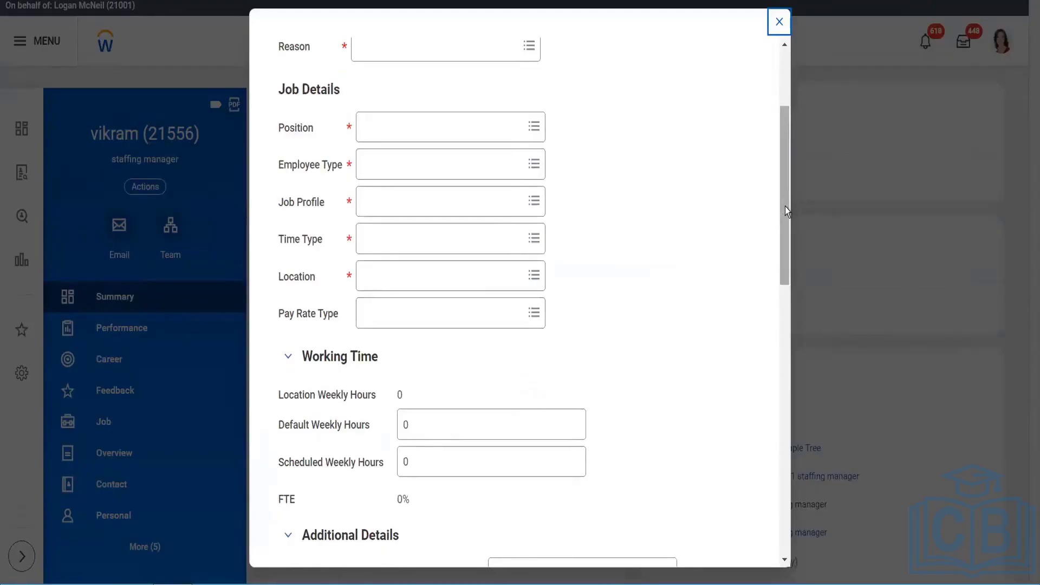
{"action": "left_click_drag", "start_coordinate": [785, 207], "coordinate": [788, 364]}
{"action": "scroll", "coordinate": [766, 464], "scroll_direction": "down", "scroll_amount": 5}
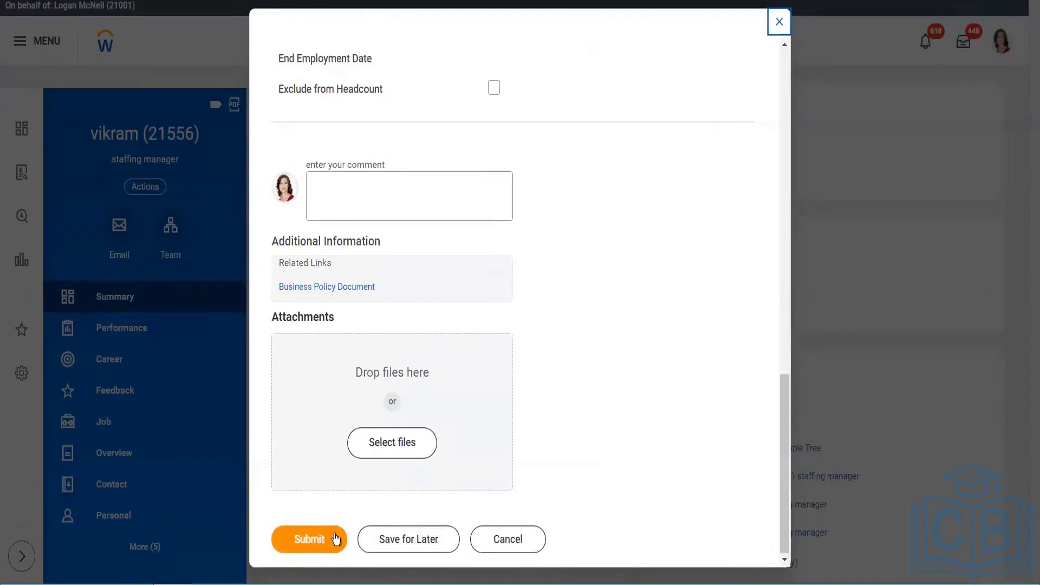
{"action": "scroll", "coordinate": [781, 308], "scroll_direction": "up", "scroll_amount": 12}
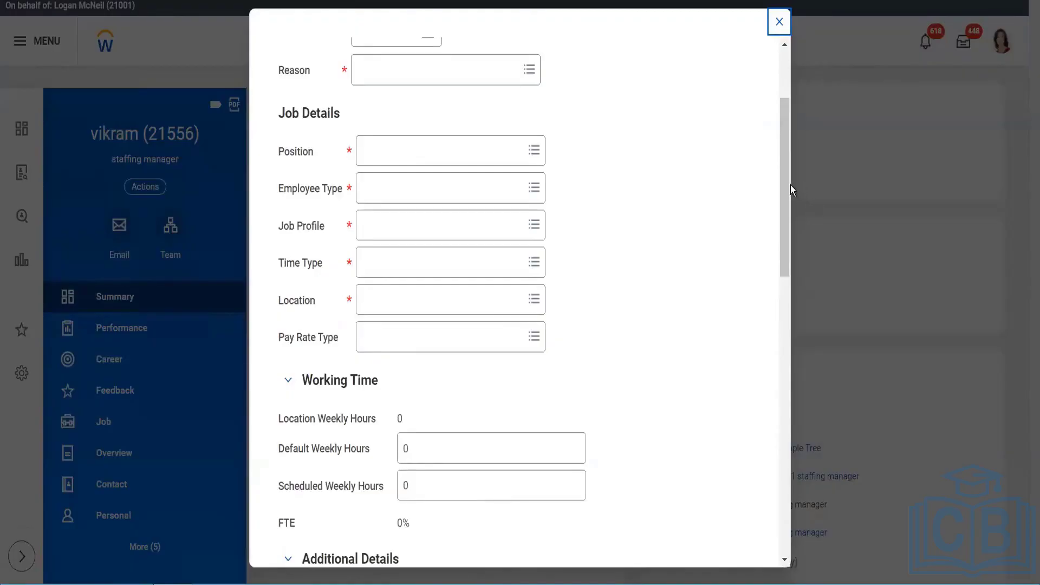
{"action": "scroll", "coordinate": [785, 86], "scroll_direction": "up", "scroll_amount": 3}
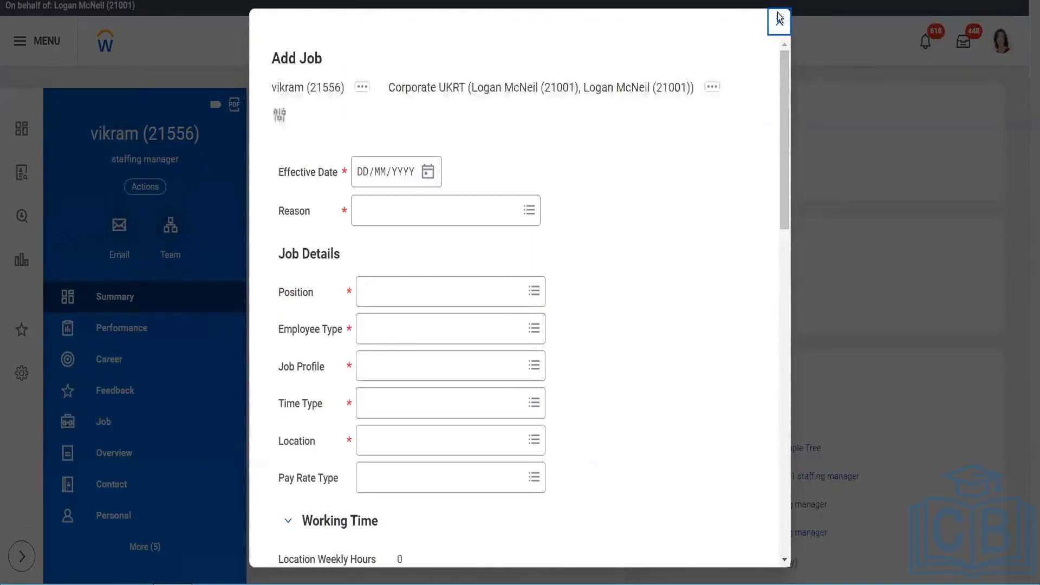
{"action": "left_click", "coordinate": [779, 24]}
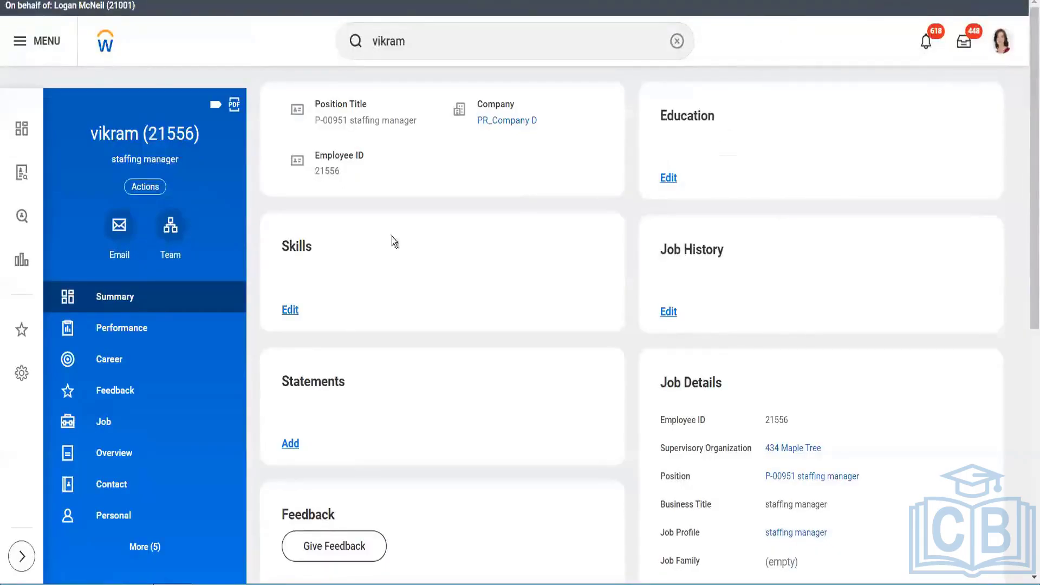
Step: Open Transfer, Promote or Change Job from the staffing manager's Job Change actions
{"action": "left_click", "coordinate": [137, 186]}
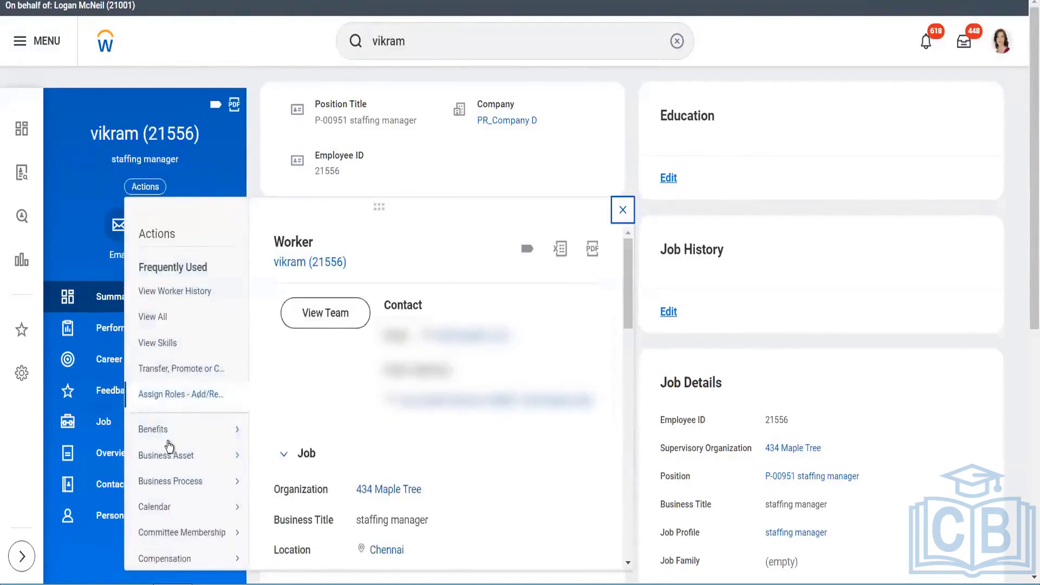
{"action": "left_click_drag", "start_coordinate": [632, 313], "coordinate": [639, 356]}
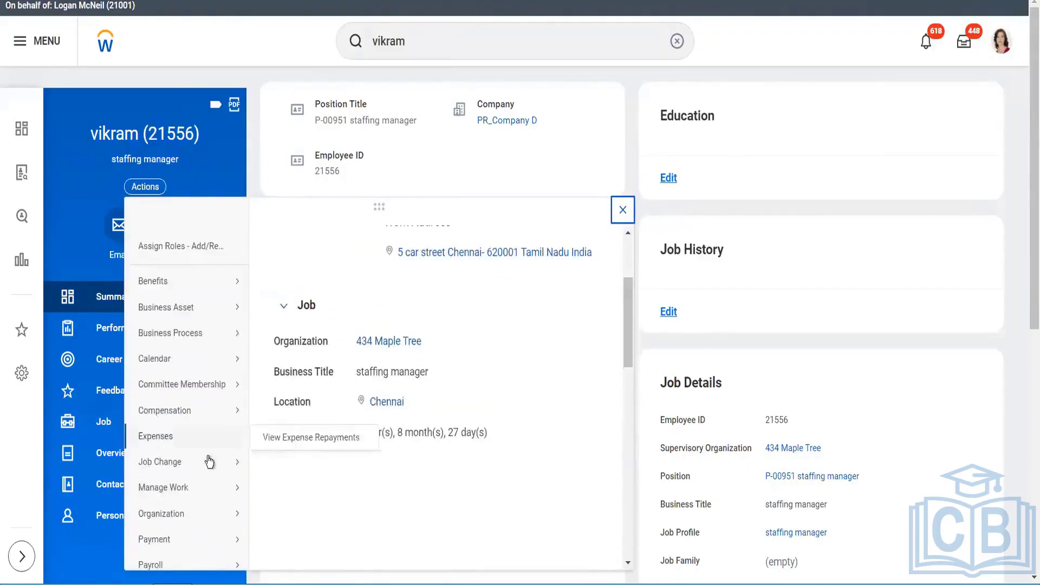
{"action": "mouse_move", "coordinate": [209, 462]}
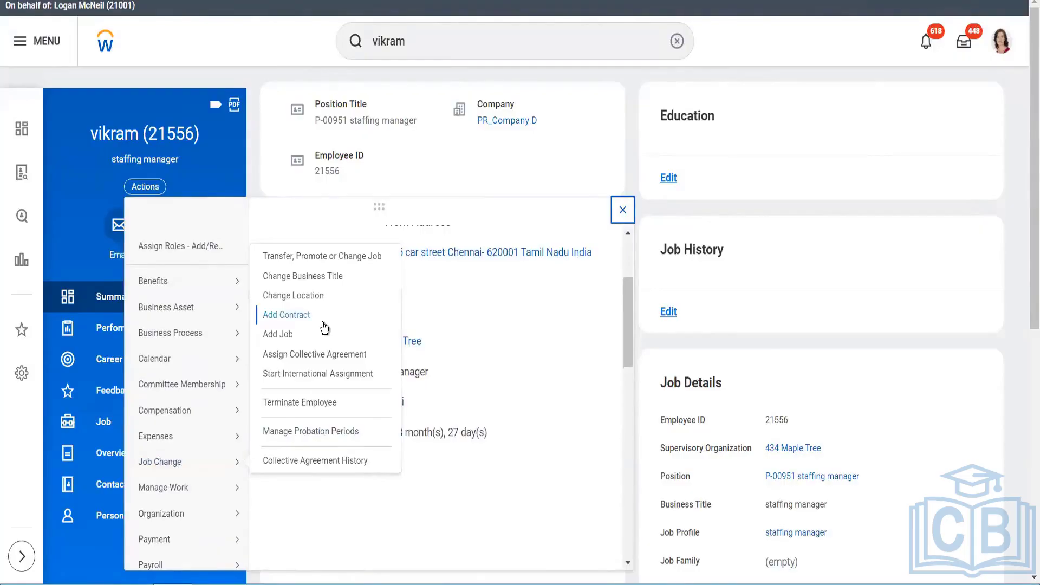
{"action": "left_click", "coordinate": [289, 259]}
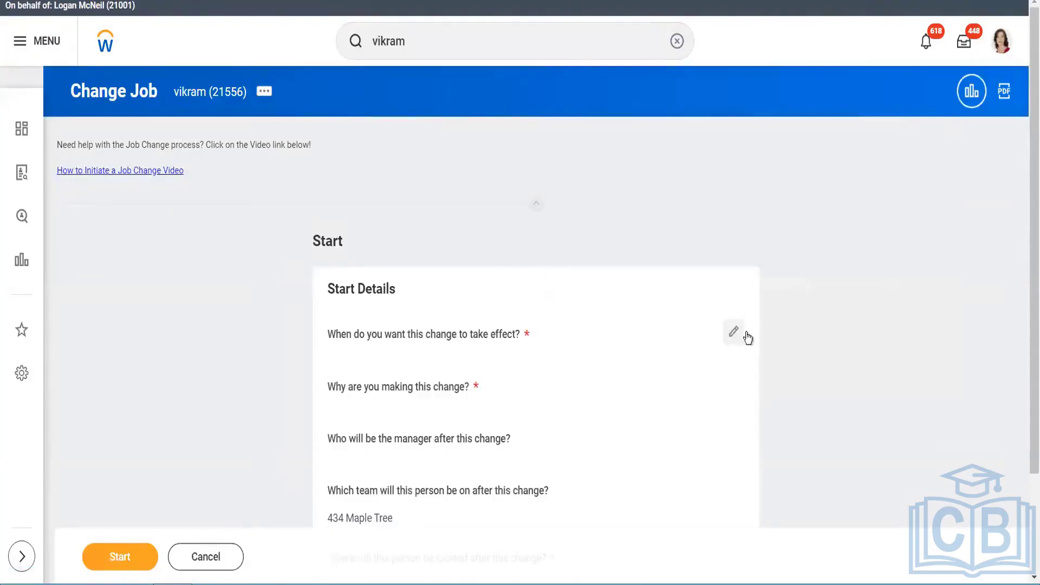
Step: Enter Promotion as the change reason and 18/06/2023 as the effective date, keep team and location, and start the job change
{"action": "left_click", "coordinate": [733, 332]}
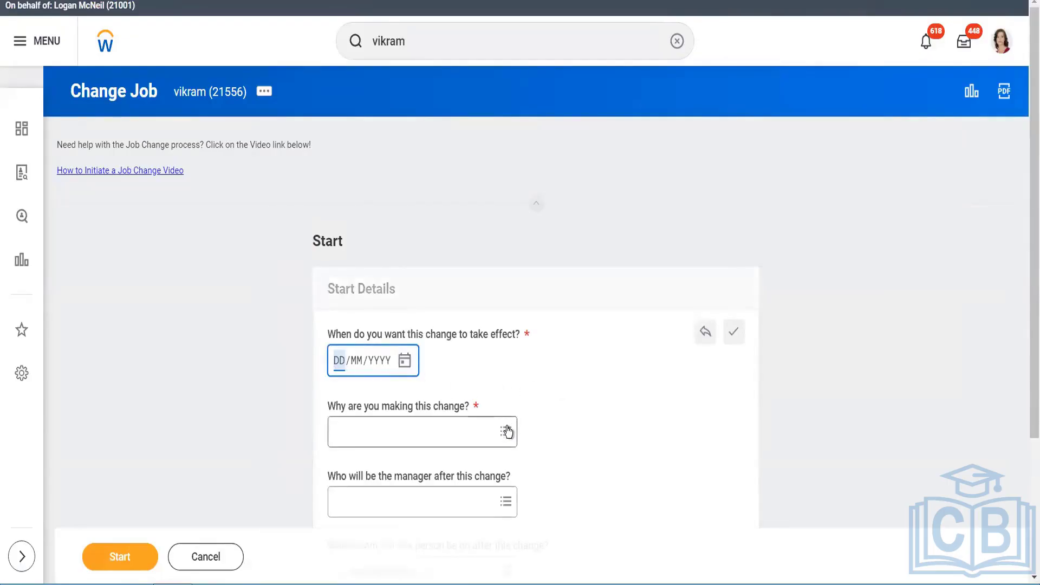
{"action": "left_click", "coordinate": [506, 432]}
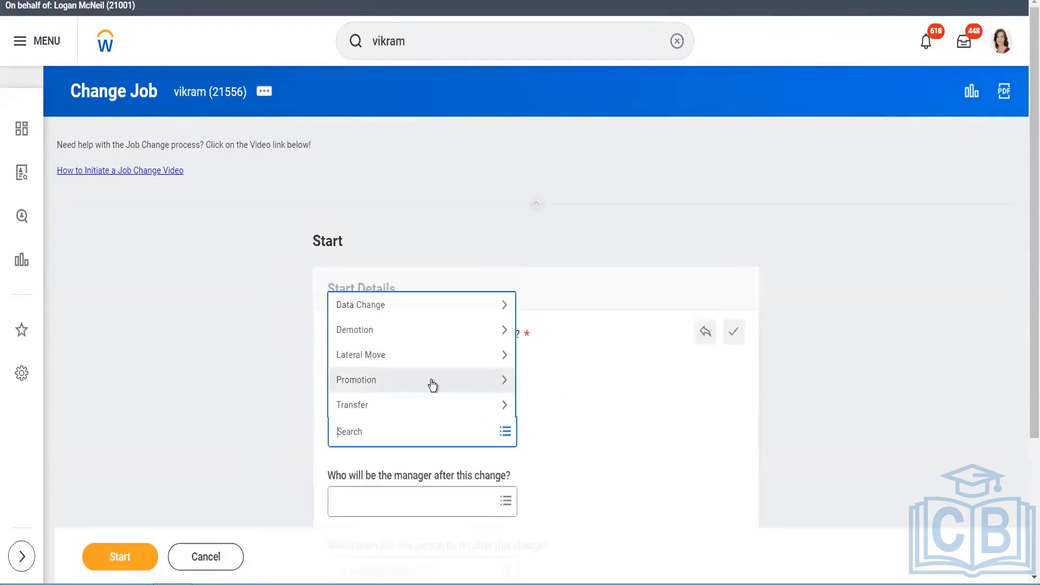
{"action": "left_click", "coordinate": [425, 382]}
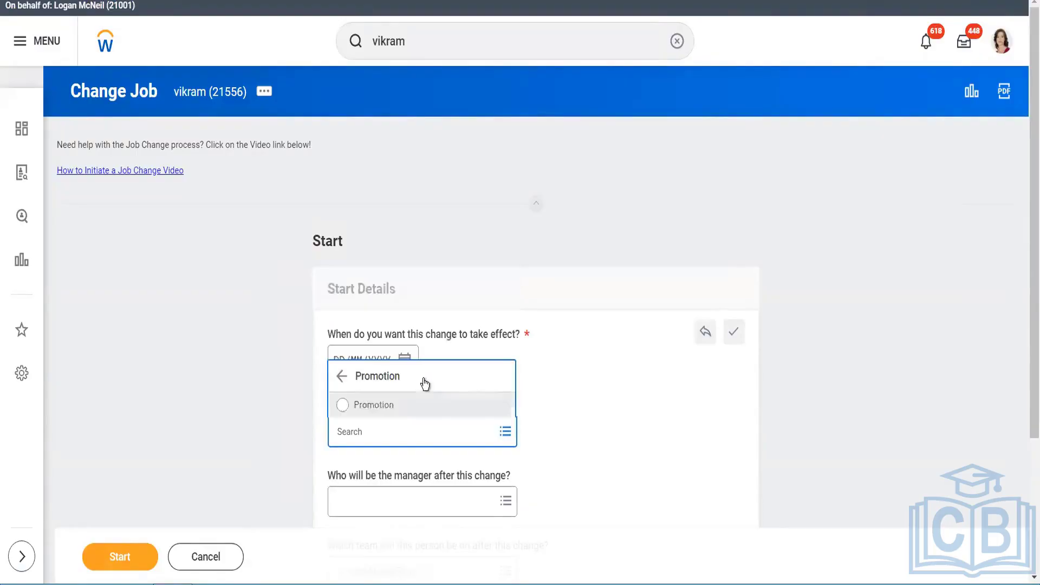
{"action": "left_click", "coordinate": [413, 413]}
{"action": "left_click", "coordinate": [405, 361]}
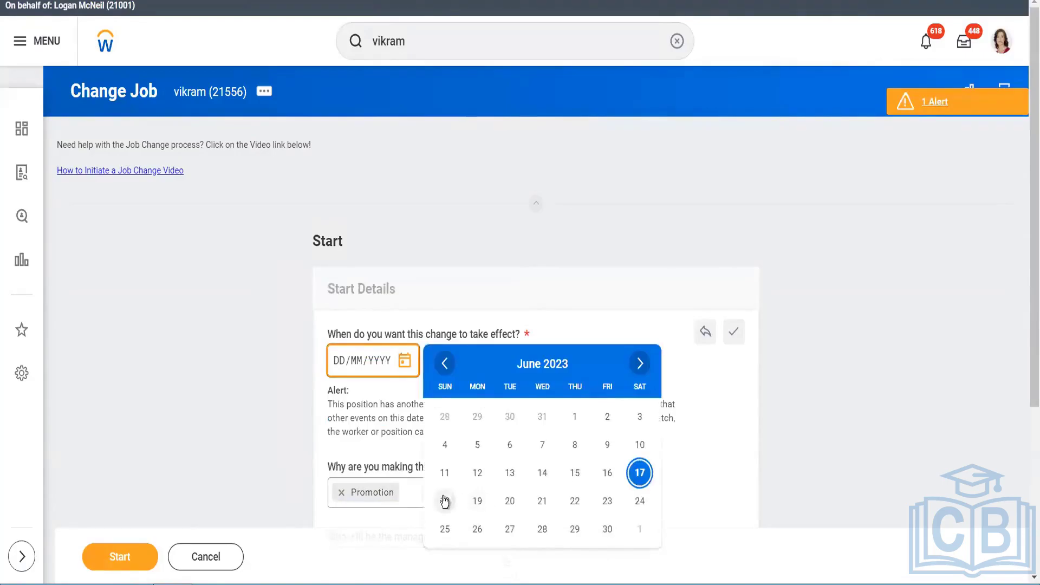
{"action": "left_click", "coordinate": [444, 501]}
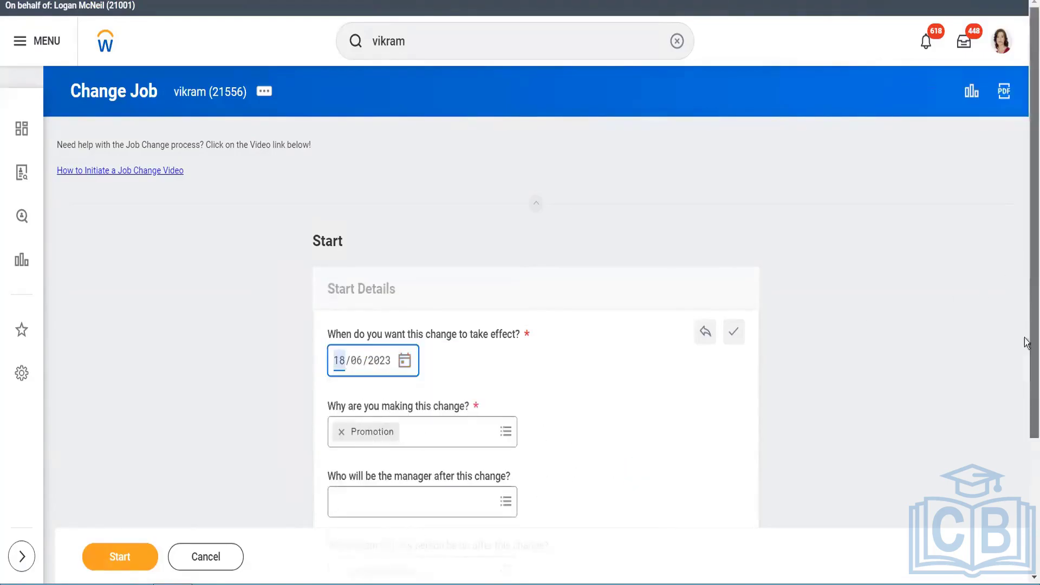
{"action": "scroll", "coordinate": [1025, 380], "scroll_direction": "down", "scroll_amount": 3}
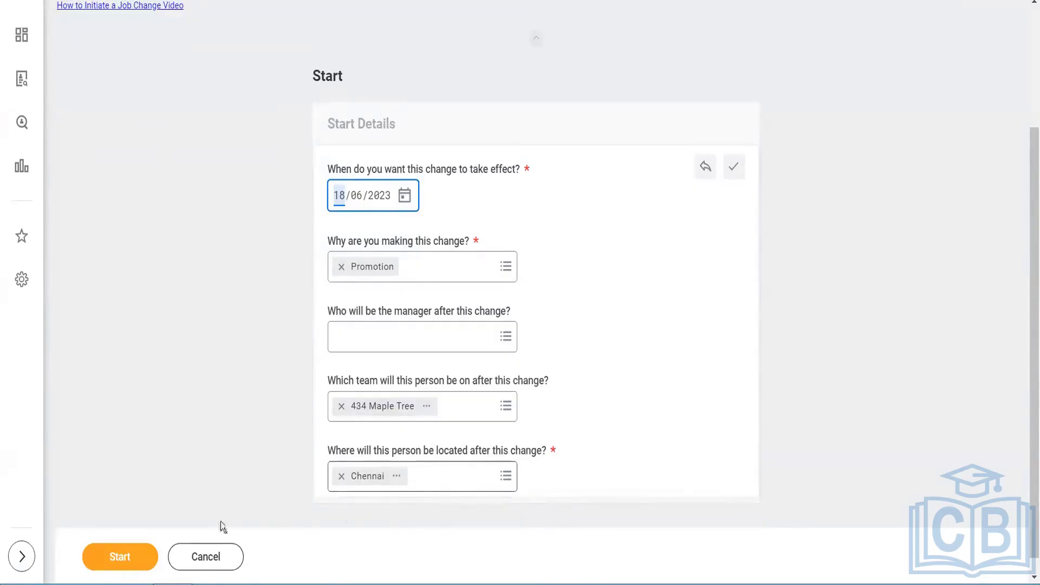
{"action": "left_click", "coordinate": [134, 561]}
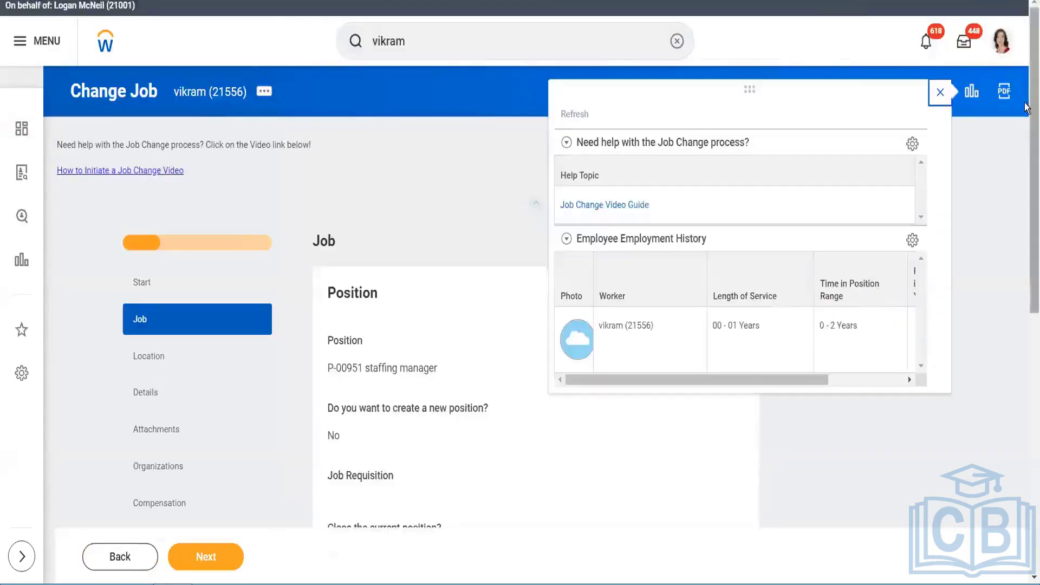
Step: Examine the position, job profile and business title in the Job section of Change Job, and continue to Location
{"action": "left_click_drag", "start_coordinate": [1028, 107], "coordinate": [1026, 214]}
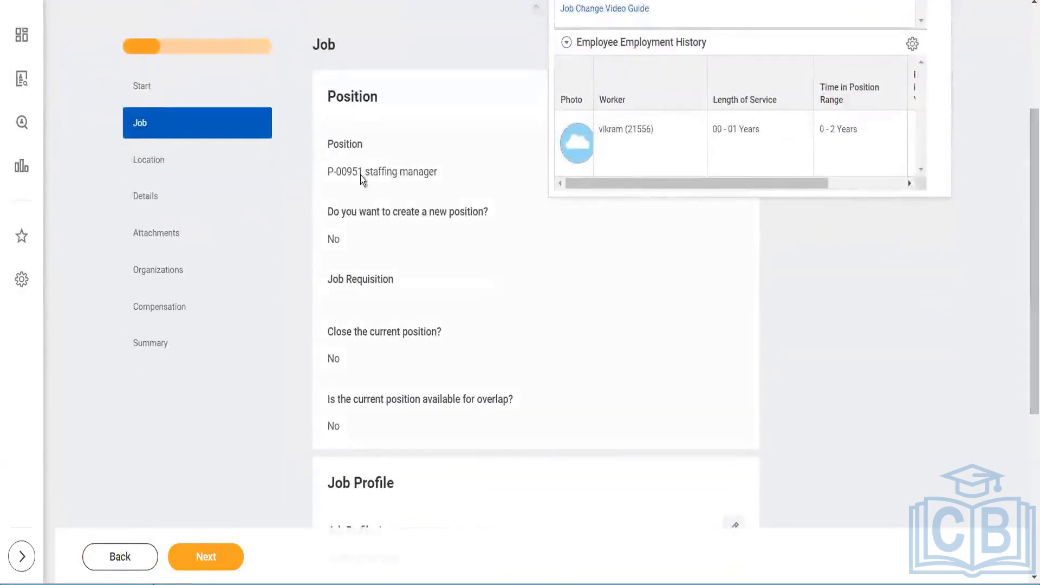
{"action": "left_click", "coordinate": [889, 256]}
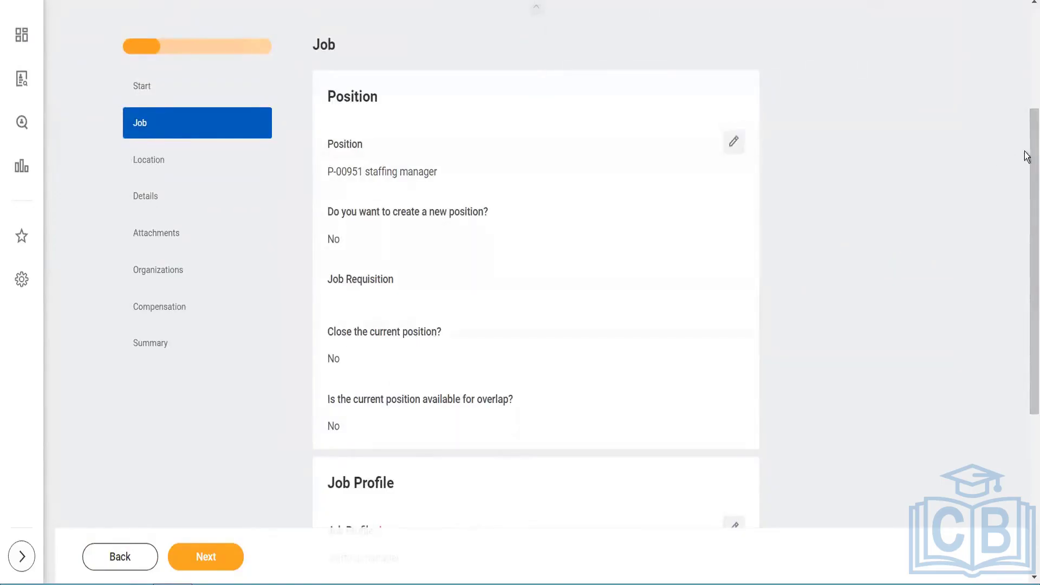
{"action": "left_click_drag", "start_coordinate": [1027, 157], "coordinate": [1027, 295]}
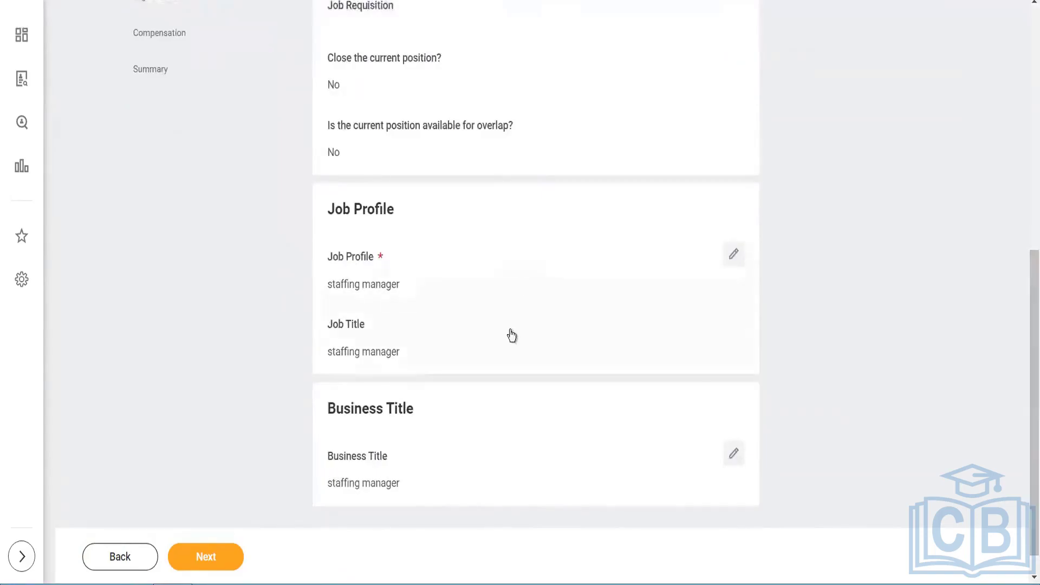
{"action": "left_click_drag", "start_coordinate": [1027, 323], "coordinate": [1027, 389]}
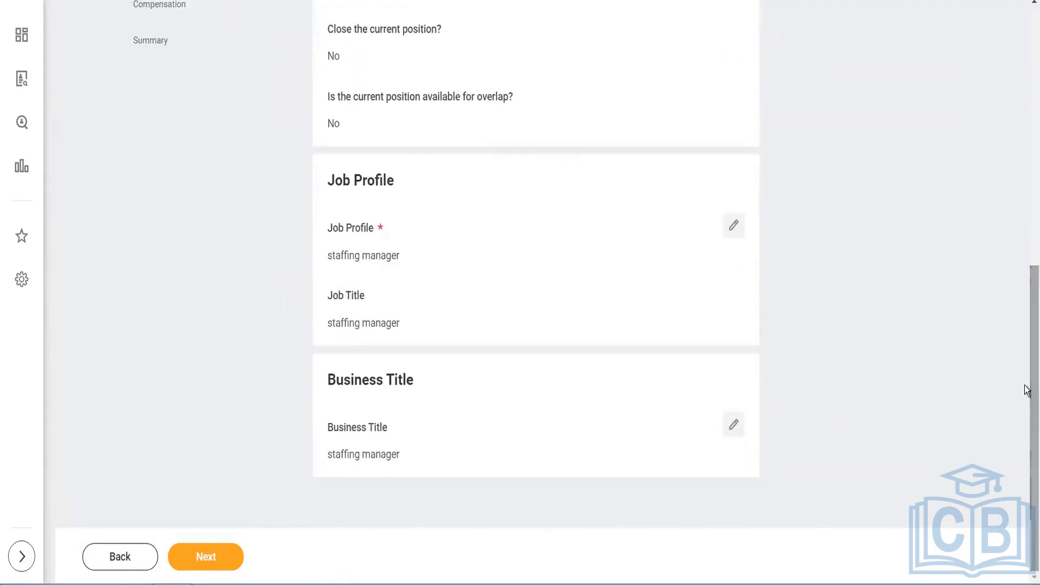
{"action": "left_click", "coordinate": [203, 559]}
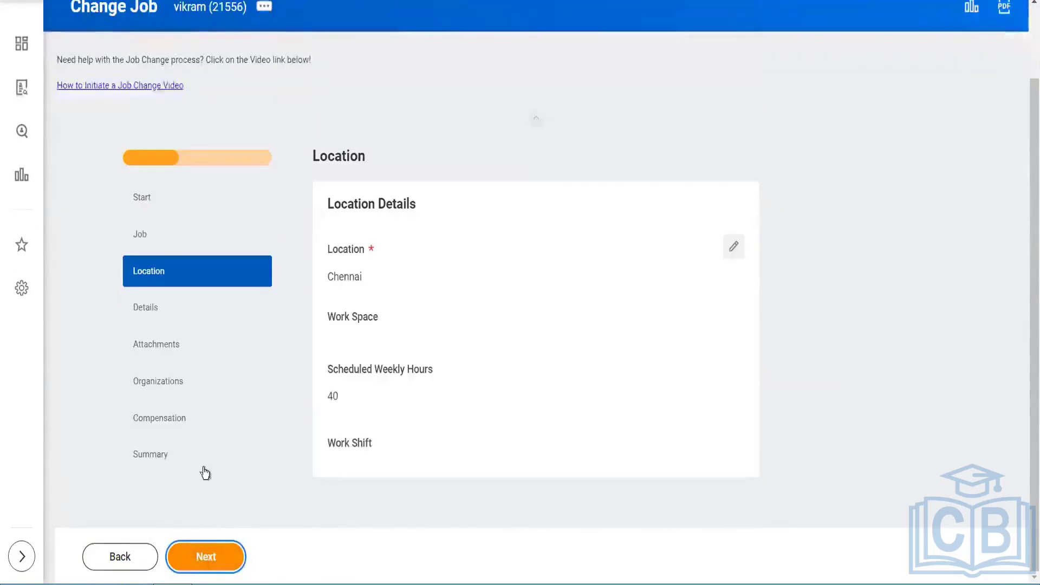
Step: Examine the remaining Change Job sections, from the Details fields through Attachments and Organizations to Compensation
{"action": "left_click", "coordinate": [170, 313]}
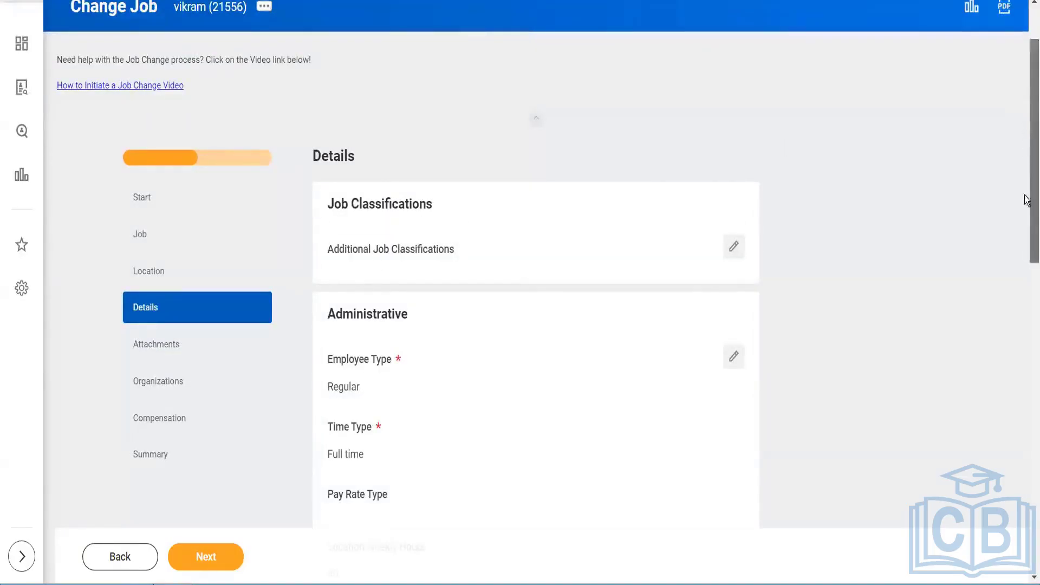
{"action": "scroll", "coordinate": [1027, 201], "scroll_direction": "down", "scroll_amount": 14}
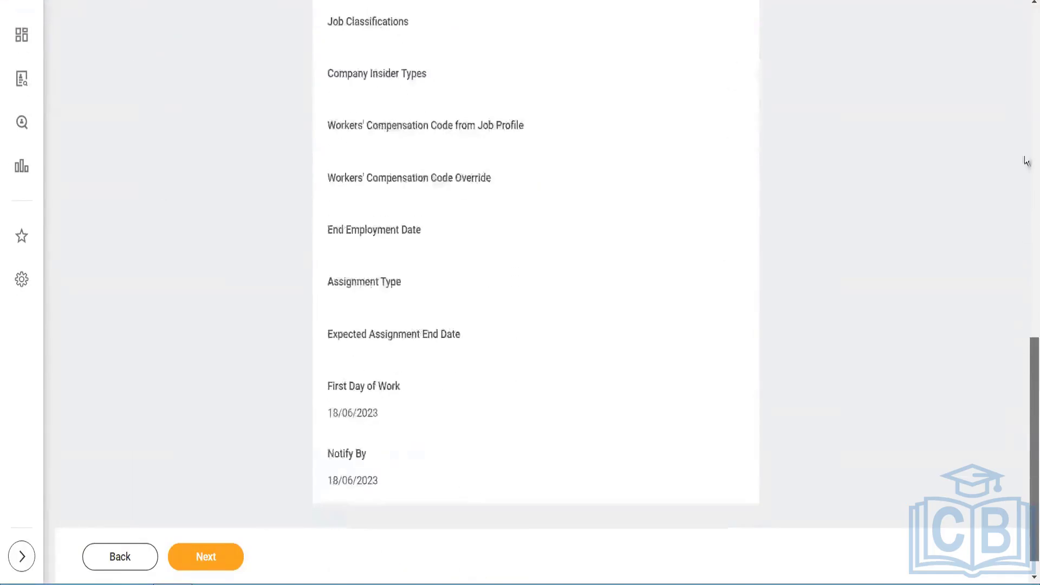
{"action": "scroll", "coordinate": [1026, 162], "scroll_direction": "up", "scroll_amount": 14}
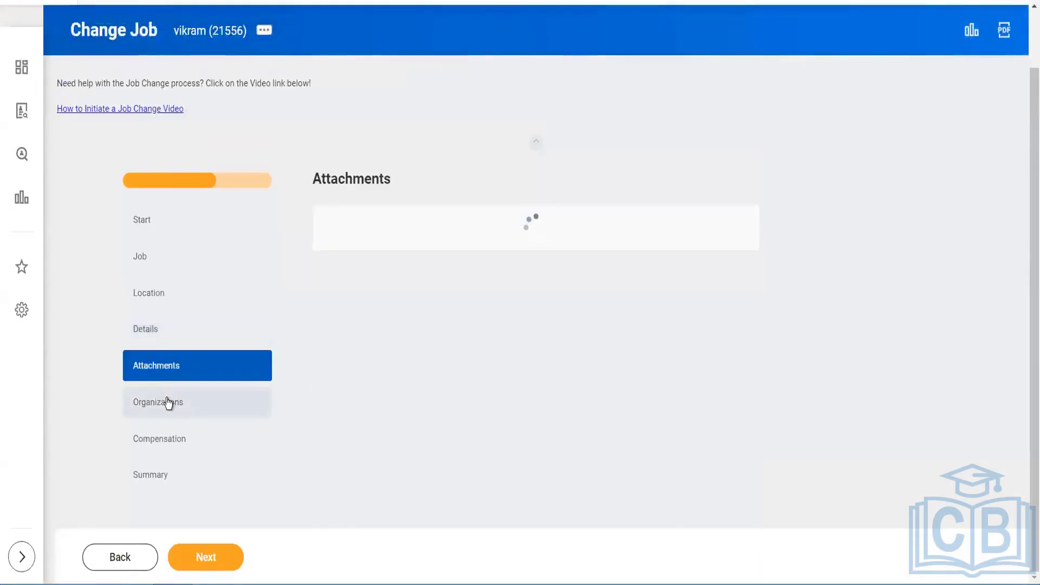
{"action": "left_click", "coordinate": [169, 401]}
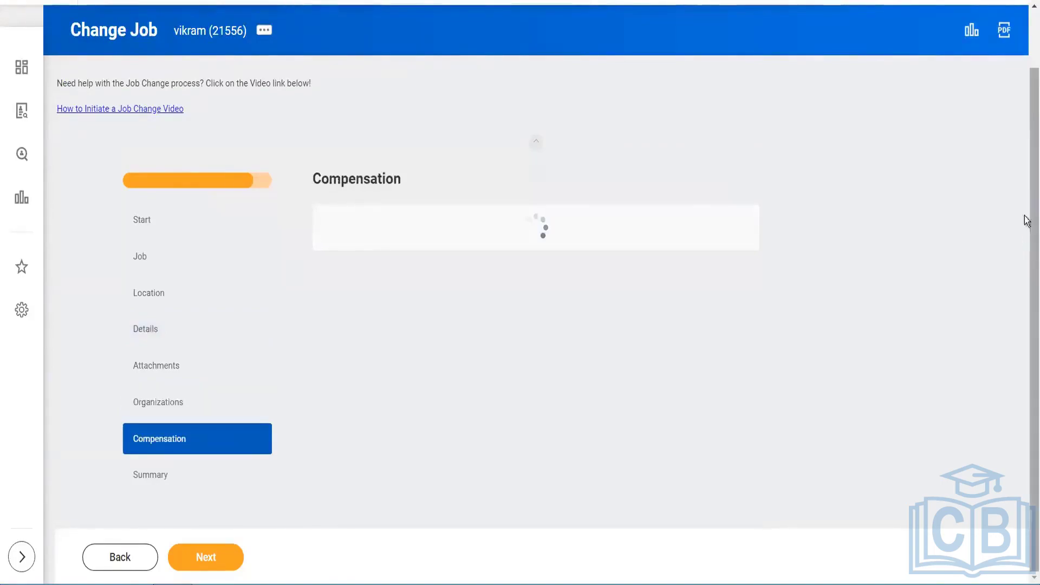
{"action": "left_click_drag", "start_coordinate": [1026, 217], "coordinate": [1023, 50]}
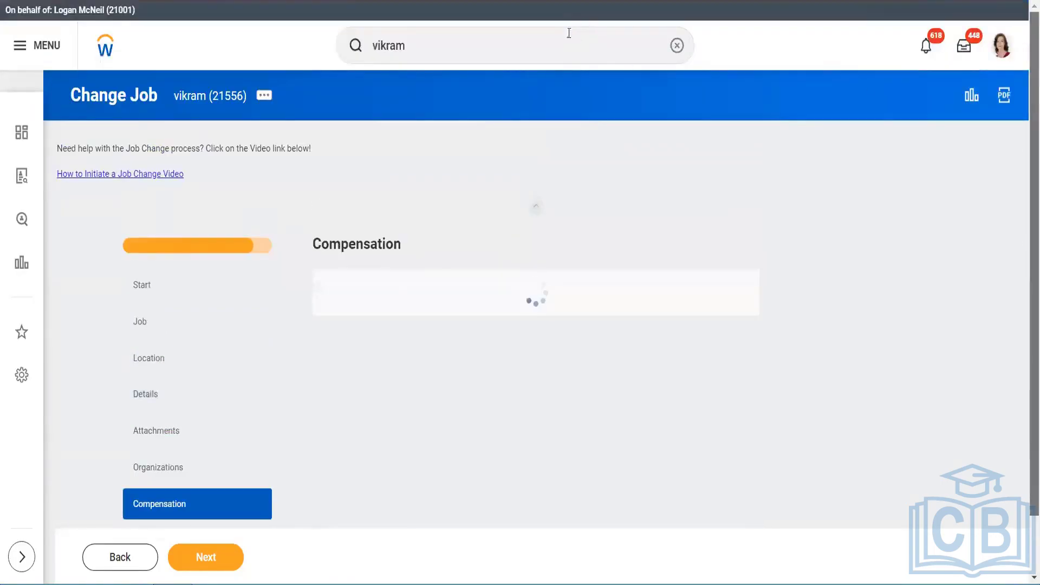
{"action": "left_click", "coordinate": [538, 42]}
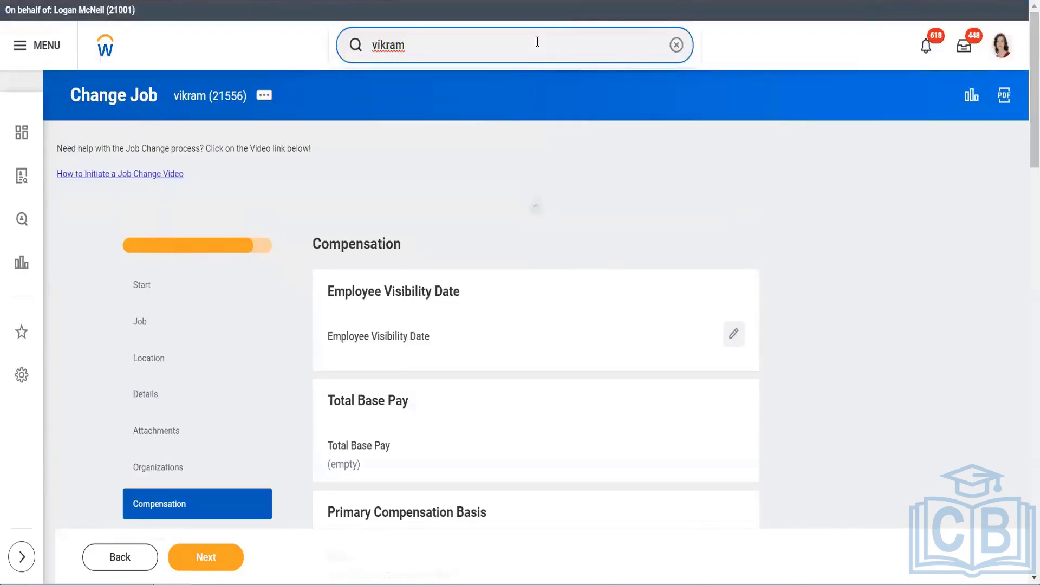
{"action": "key", "text": "ctrl+a"}
{"action": "type", "text": "bp"}
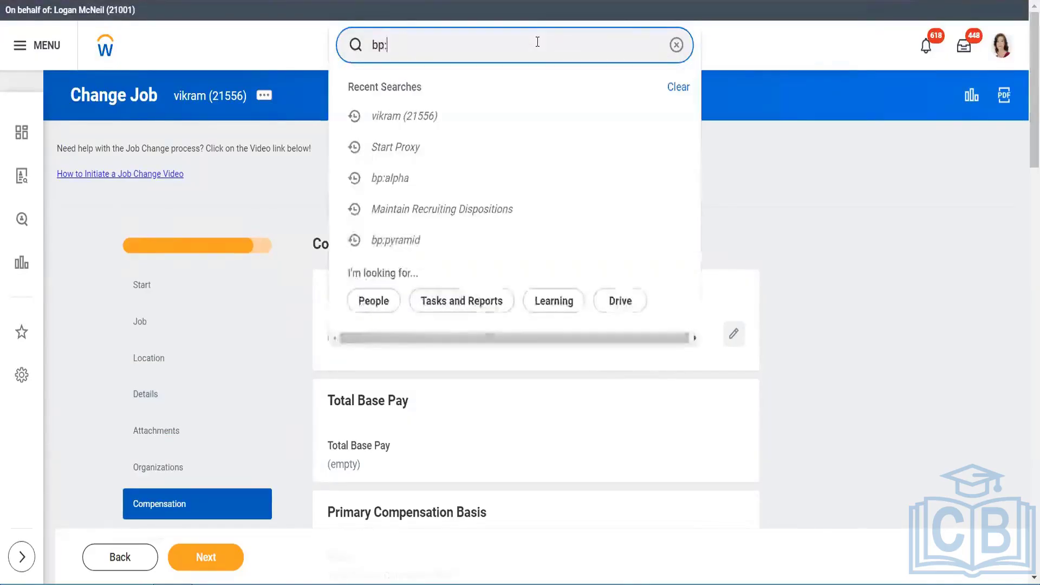
{"action": "key", "text": "BackSpace"}
{"action": "key", "text": "BackSpace"}
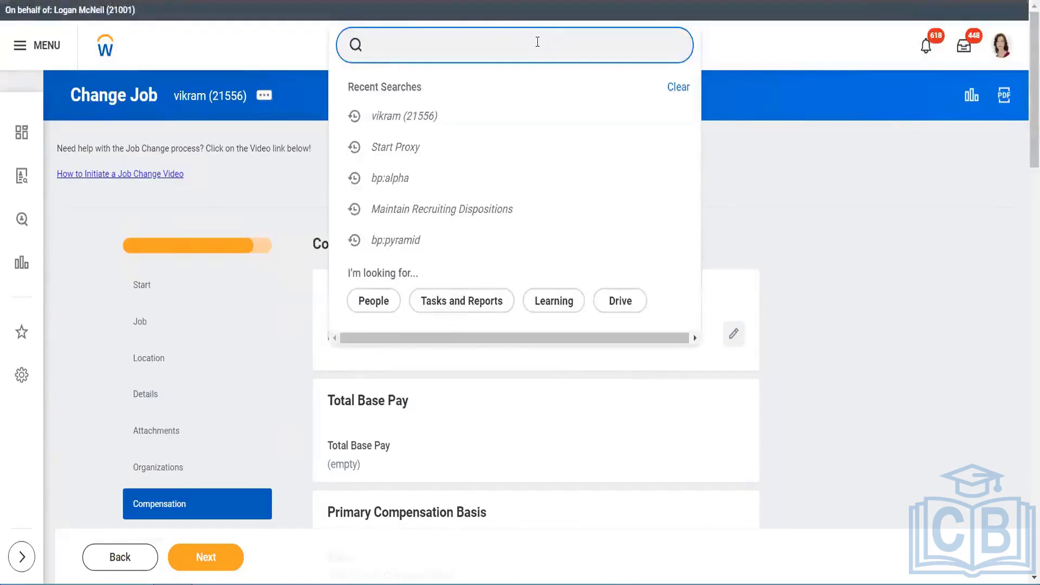
Step: Return to the home page, decline restoring the last session, and find and open the Create Candidate Pool task
{"action": "left_click", "coordinate": [100, 53]}
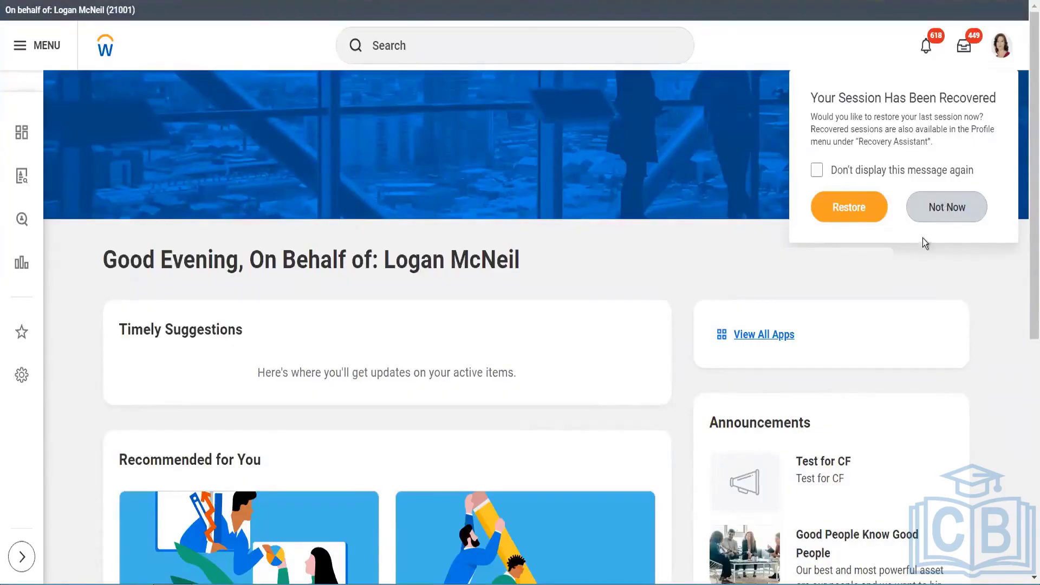
{"action": "left_click", "coordinate": [942, 205]}
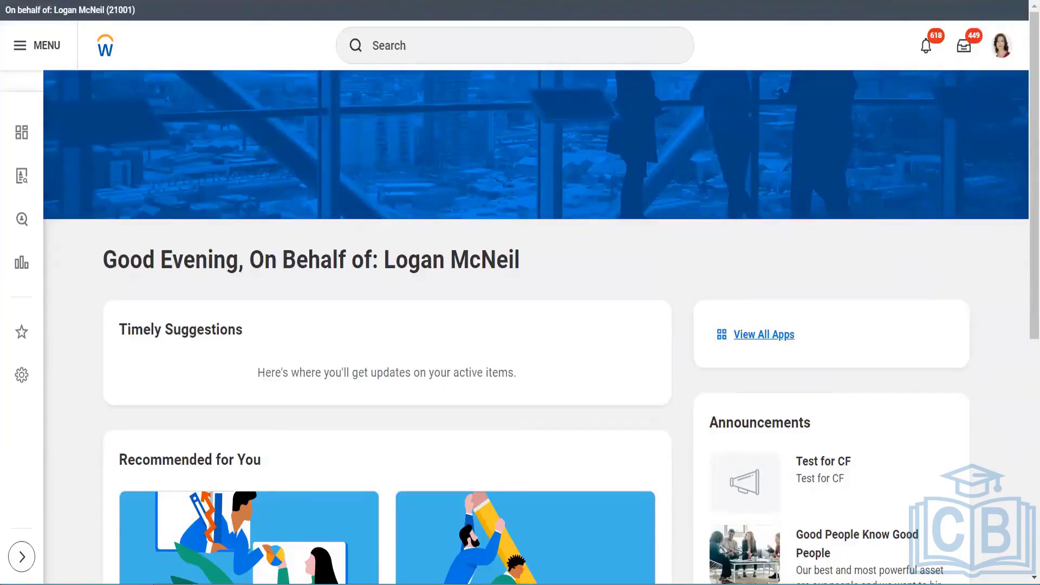
{"action": "left_click", "coordinate": [501, 39]}
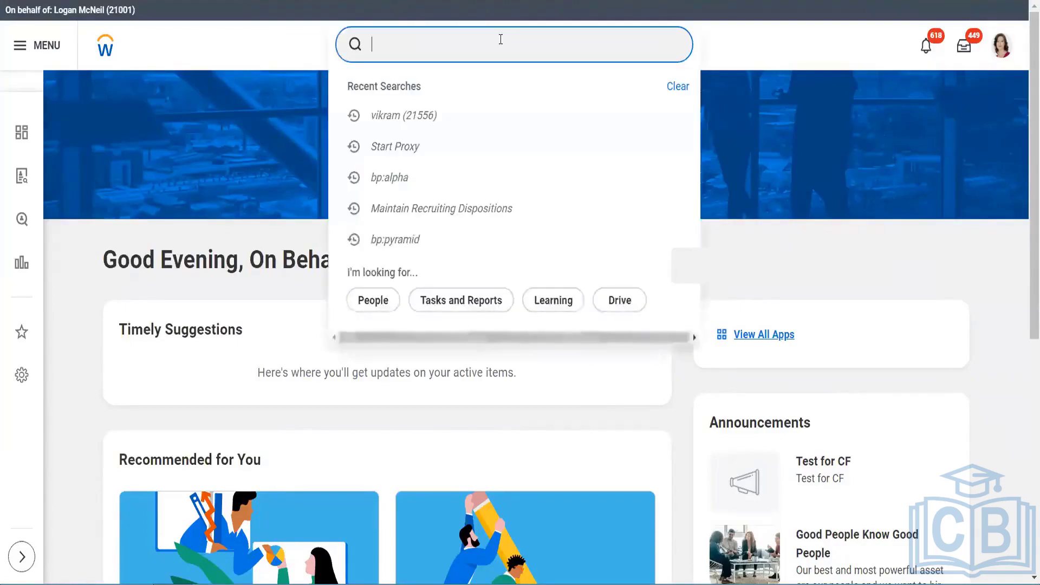
{"action": "type", "text": "create cand"}
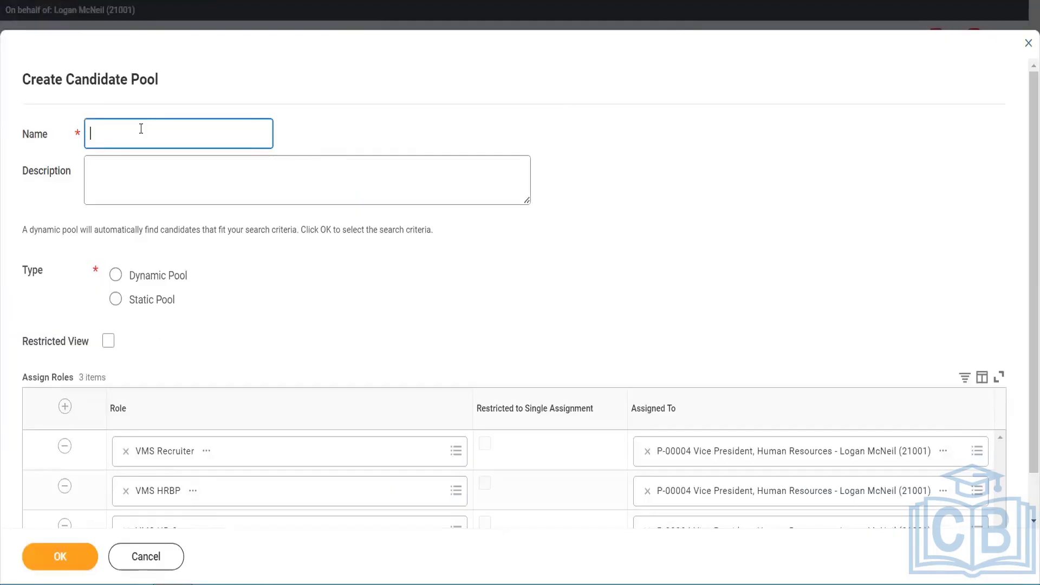
Step: Create a static candidate pool named Test_8pm Weekend, keeping the prefilled role assignments
{"action": "type", "text": "Test_8pm Weekend"}
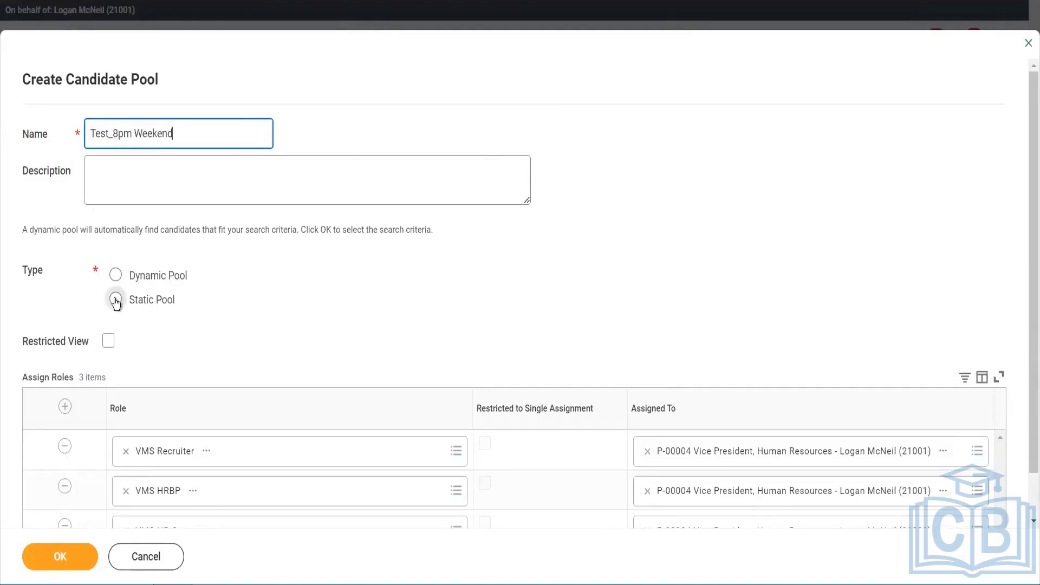
{"action": "left_click", "coordinate": [116, 302]}
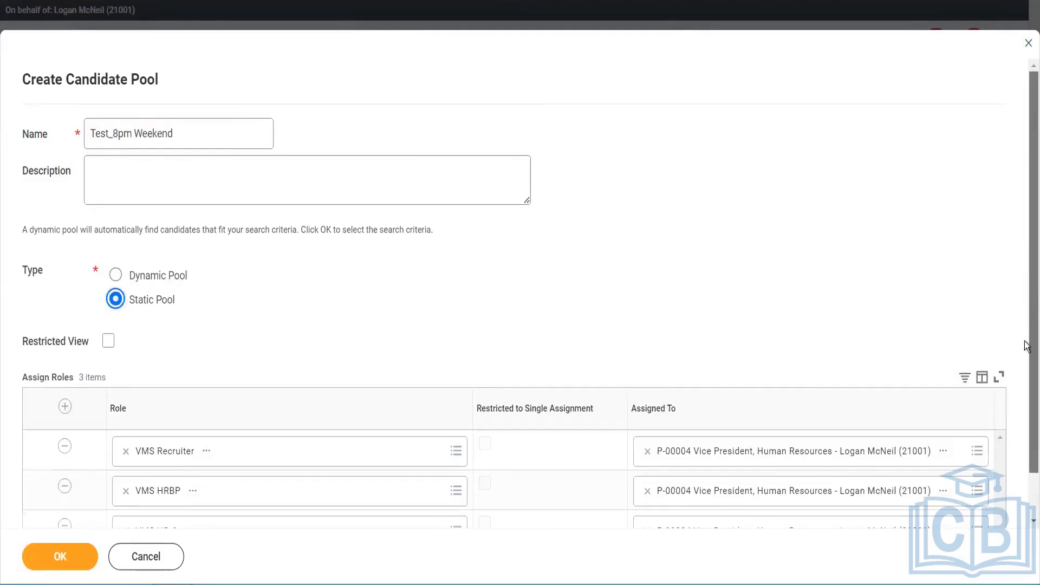
{"action": "scroll", "coordinate": [1026, 346], "scroll_direction": "down", "scroll_amount": 1}
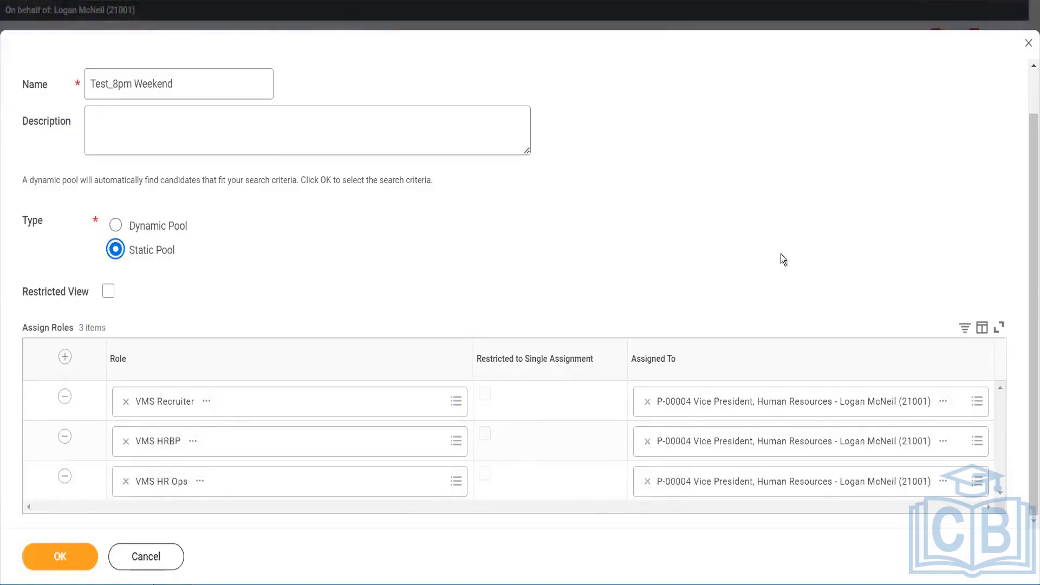
{"action": "left_click", "coordinate": [74, 562]}
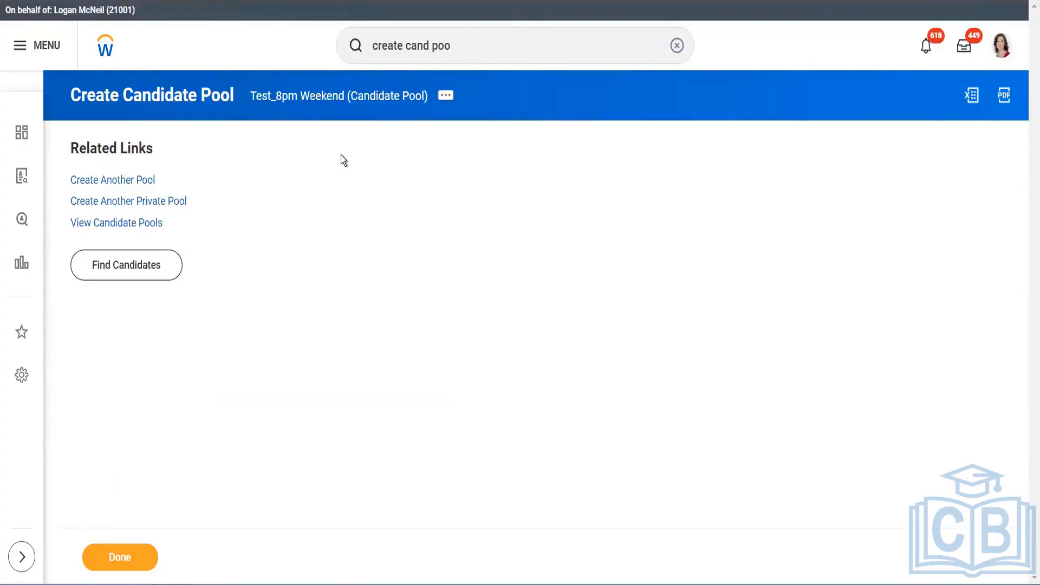
Step: Open Find Candidates from the new pool and filter the candidates by country India
{"action": "left_click", "coordinate": [145, 264]}
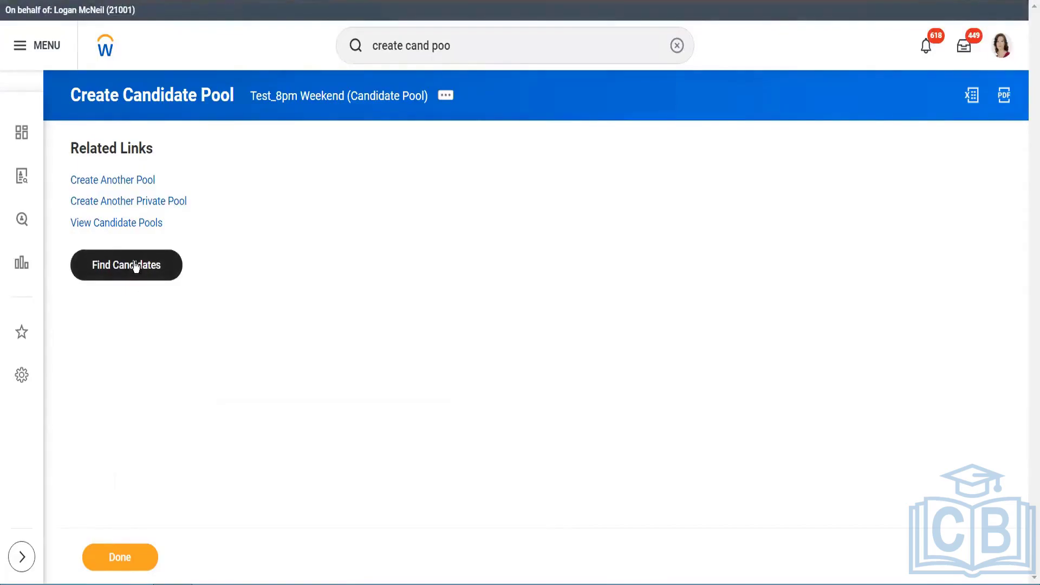
{"action": "left_click", "coordinate": [136, 266]}
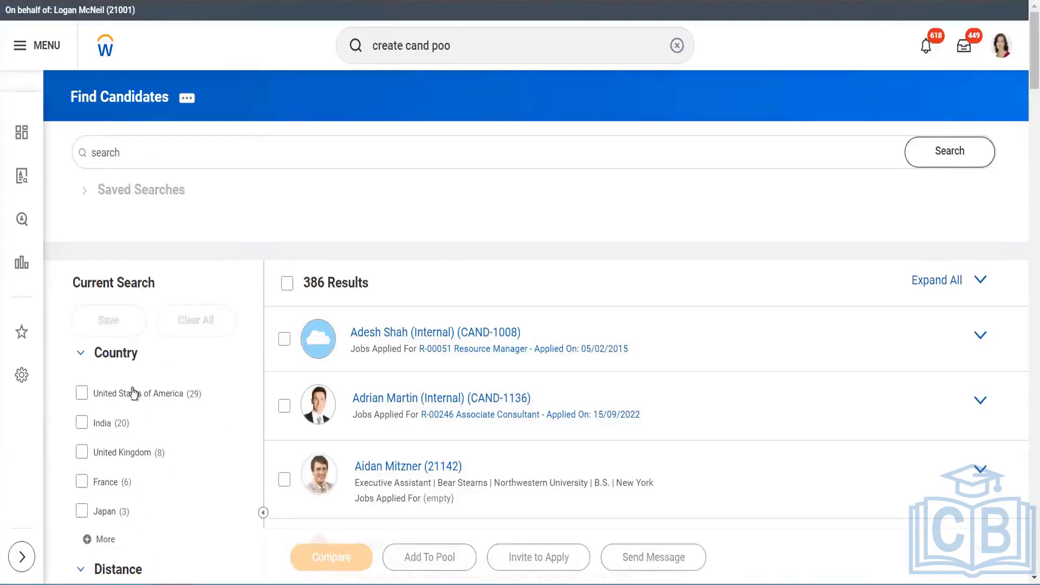
{"action": "left_click", "coordinate": [82, 422]}
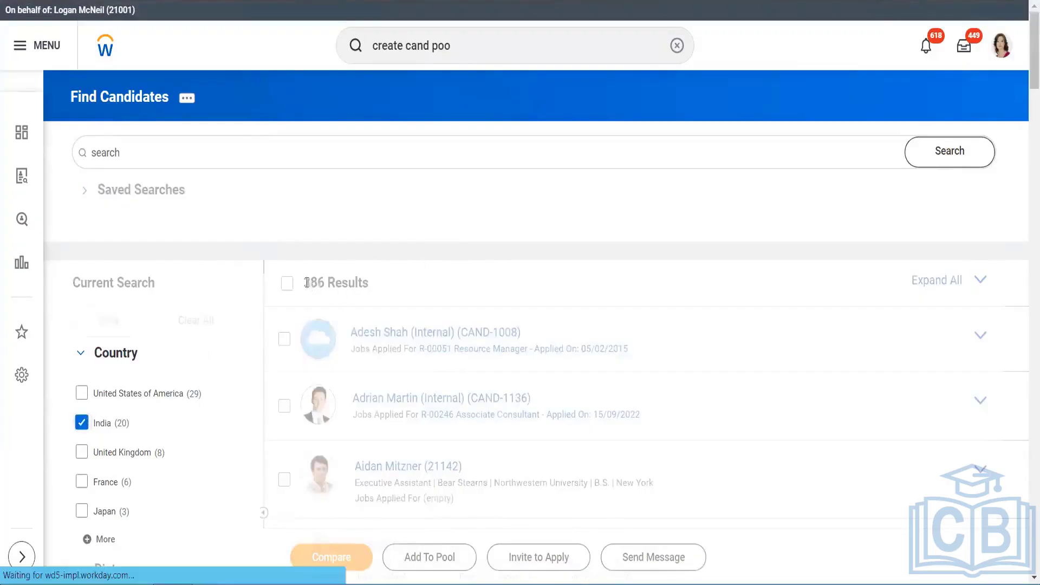
Step: Select all India candidates in the search results and add them to the prefilled static candidate pool
{"action": "left_click", "coordinate": [287, 285]}
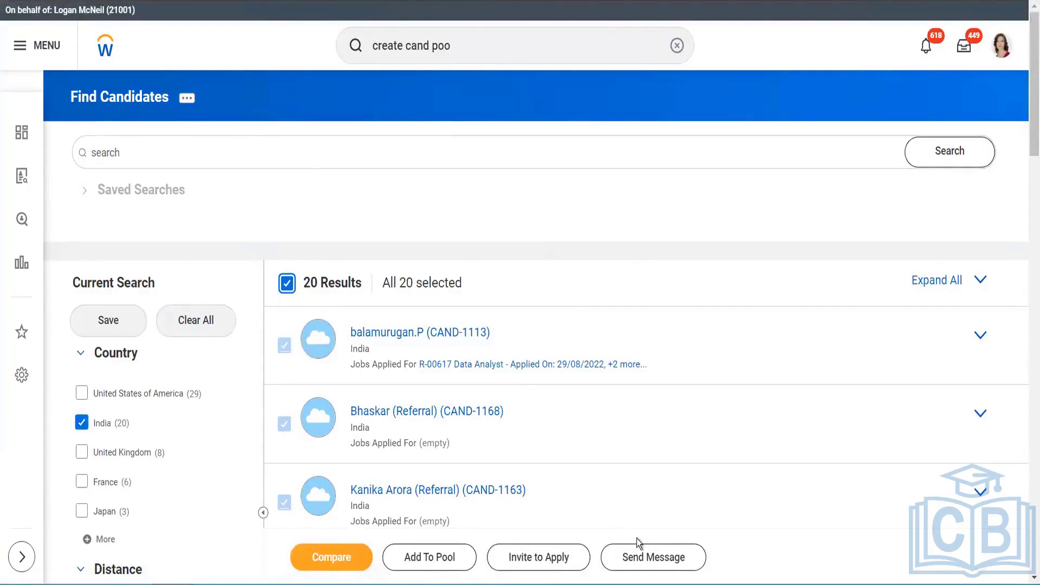
{"action": "left_click", "coordinate": [428, 562]}
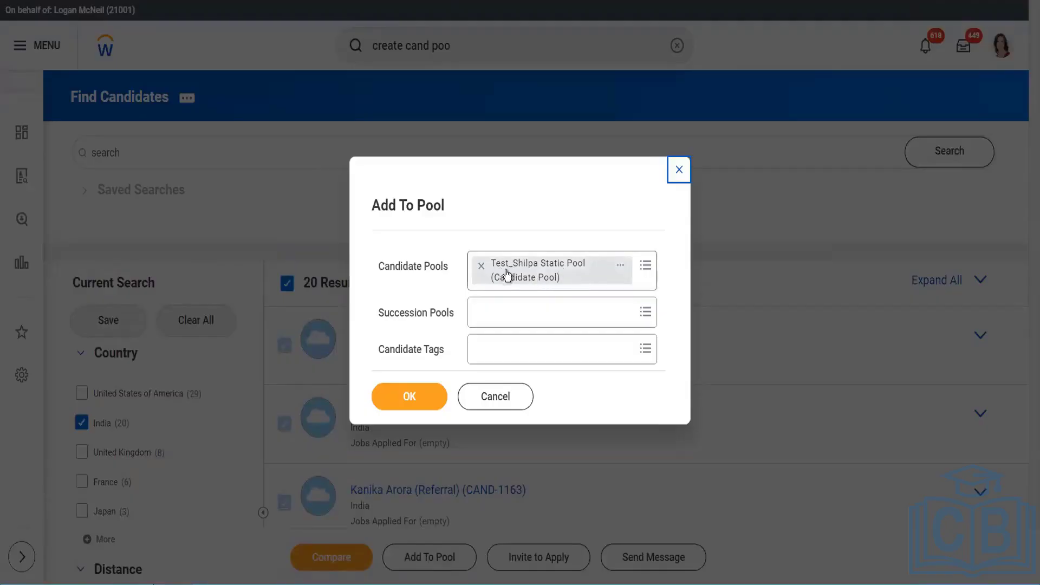
{"action": "left_click", "coordinate": [419, 399]}
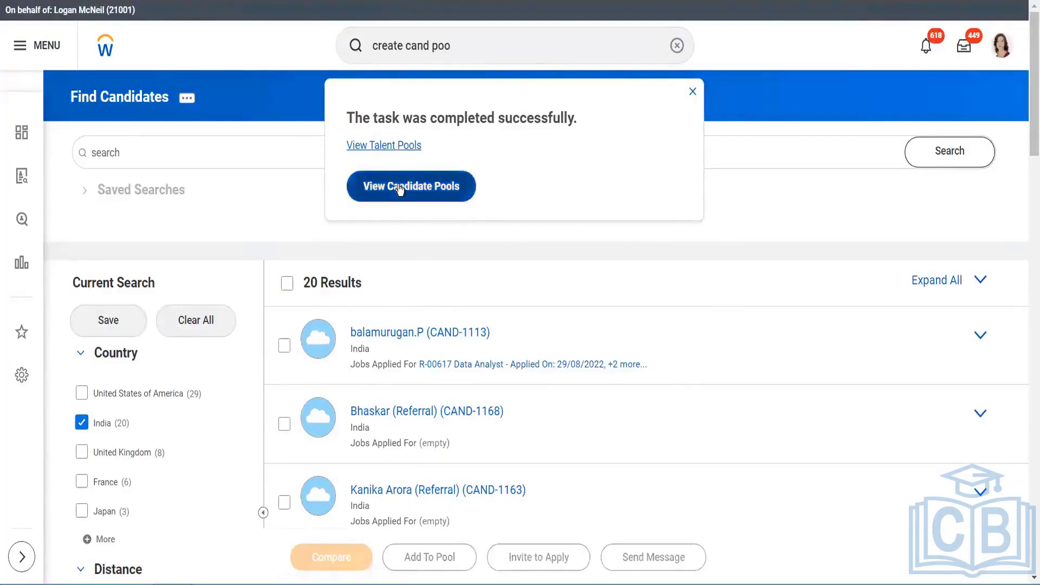
Step: Filter the list of all candidate pools to Test_8pm Weekend, then open that pool to check its candidates
{"action": "left_click", "coordinate": [400, 187]}
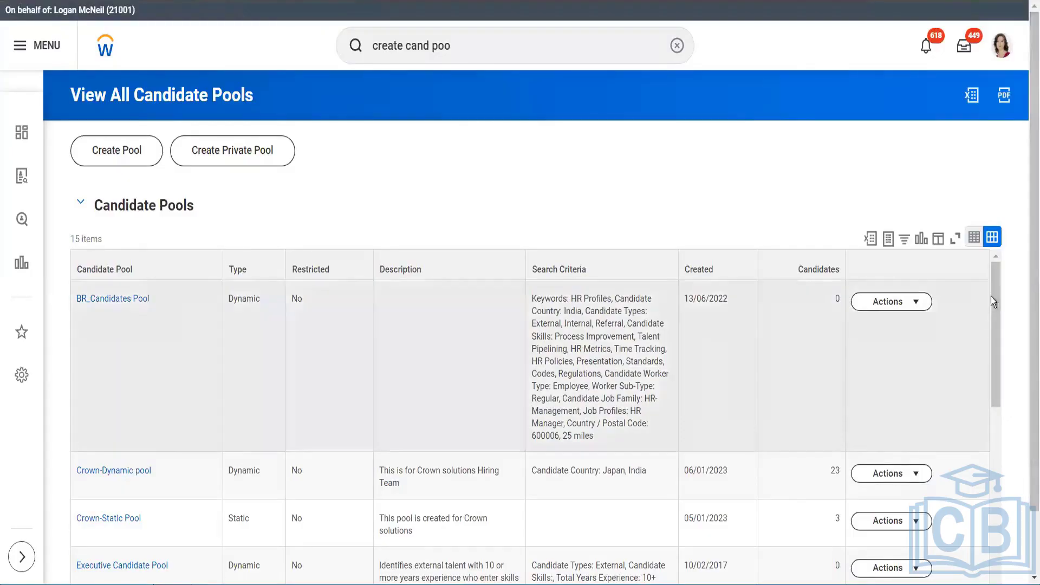
{"action": "scroll", "coordinate": [1026, 274], "scroll_direction": "down", "scroll_amount": 1}
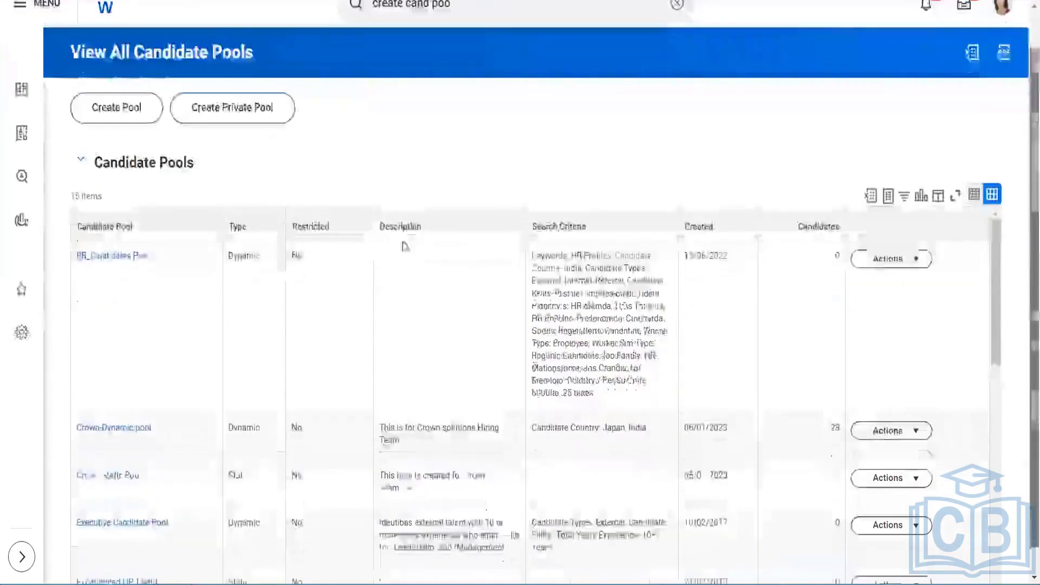
{"action": "left_click", "coordinate": [144, 226]}
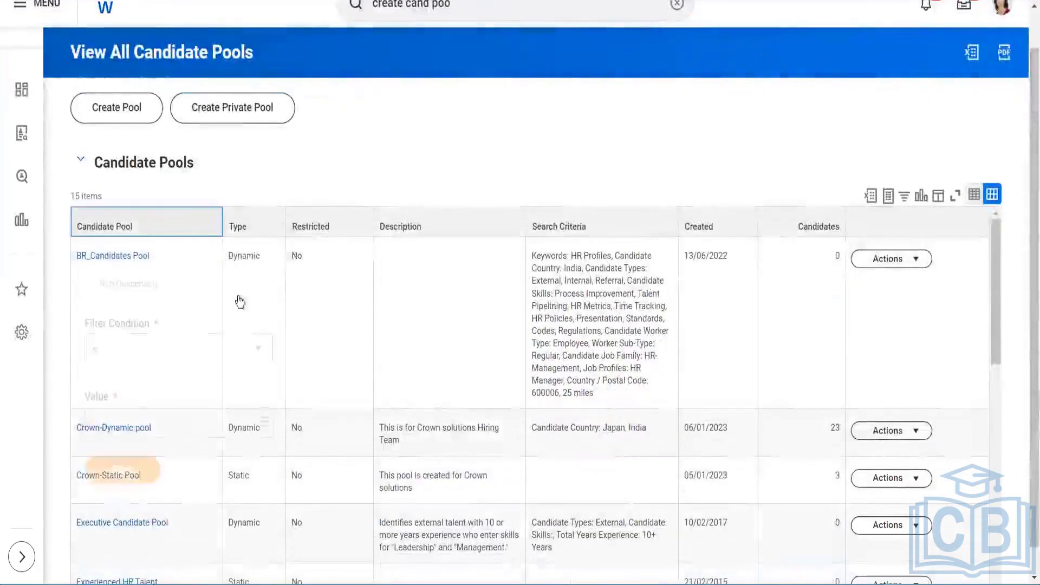
{"action": "left_click", "coordinate": [186, 427]}
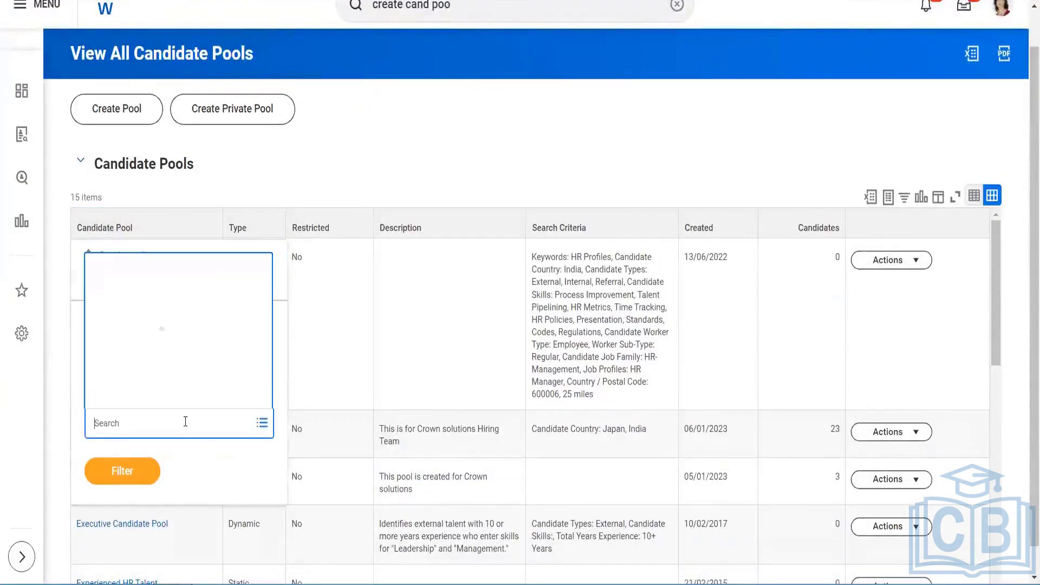
{"action": "type", "text": "test"}
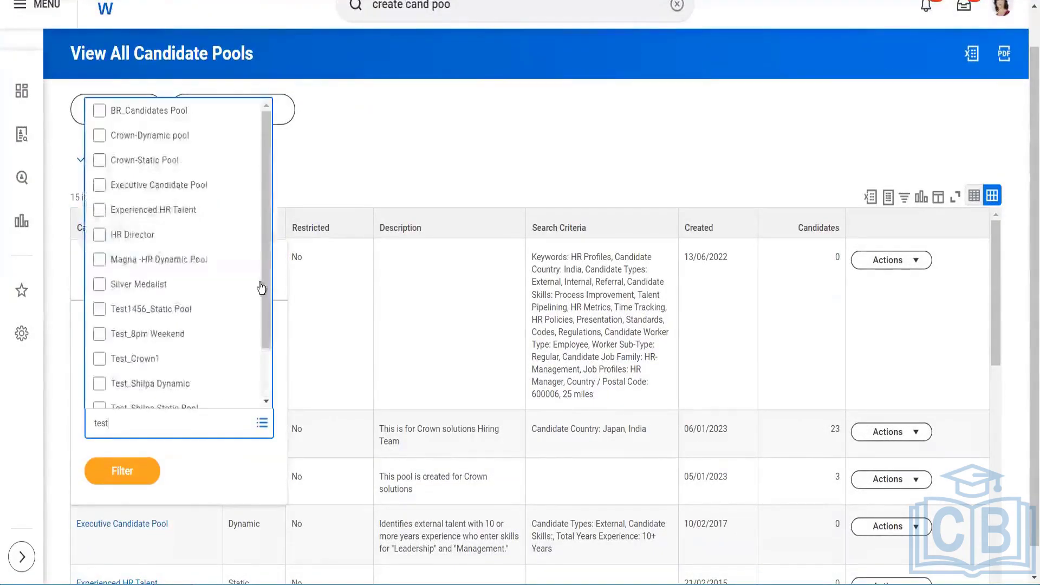
{"action": "key", "text": "Return"}
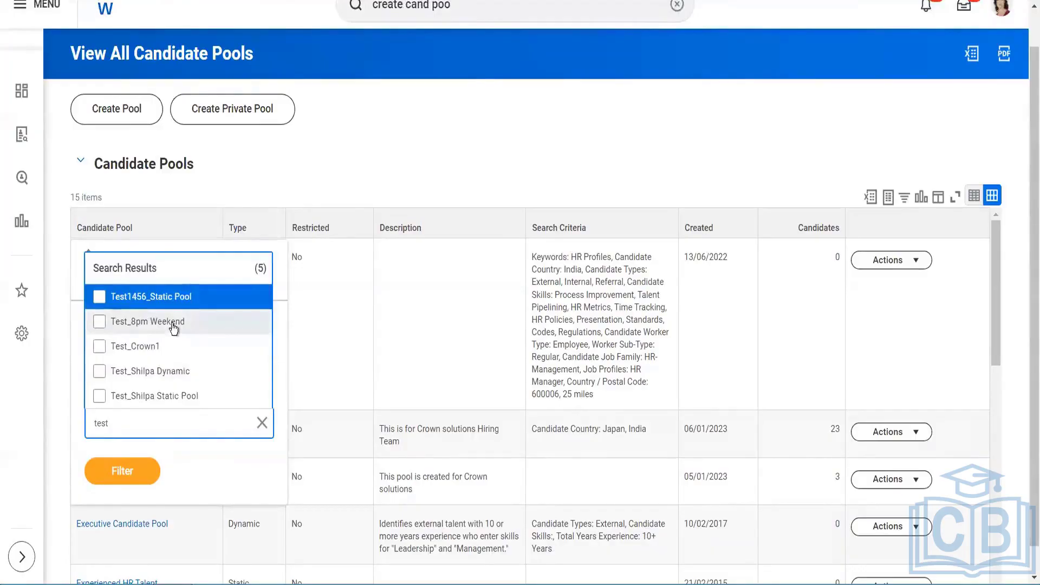
{"action": "left_click", "coordinate": [128, 471]}
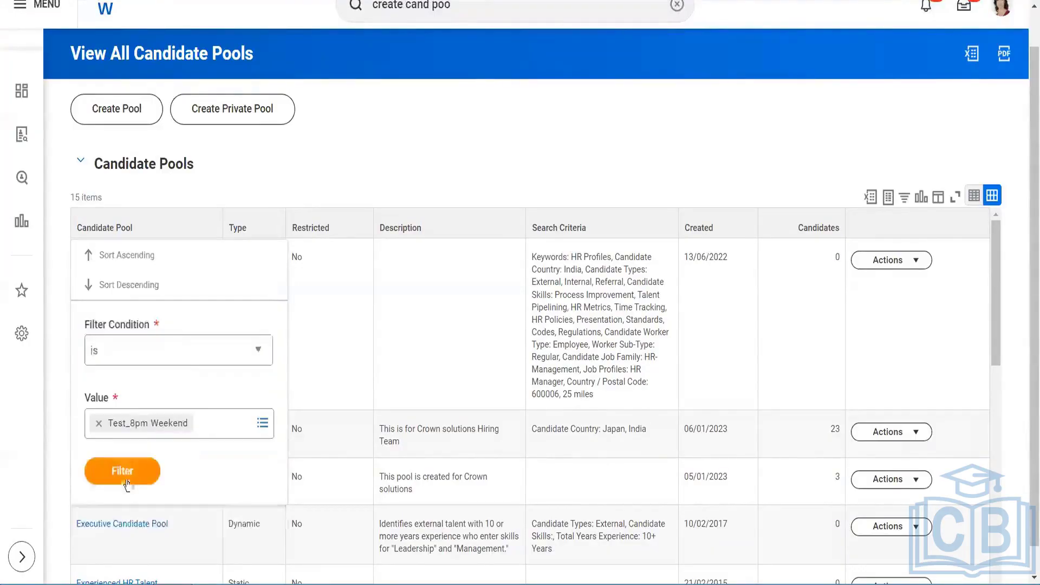
{"action": "left_click", "coordinate": [127, 471]}
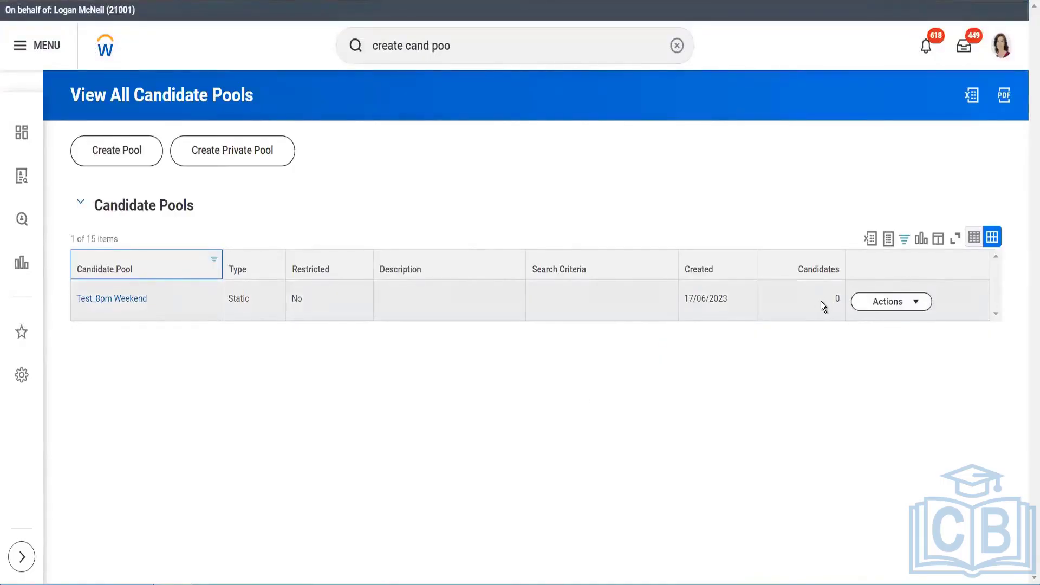
{"action": "left_click", "coordinate": [99, 303]}
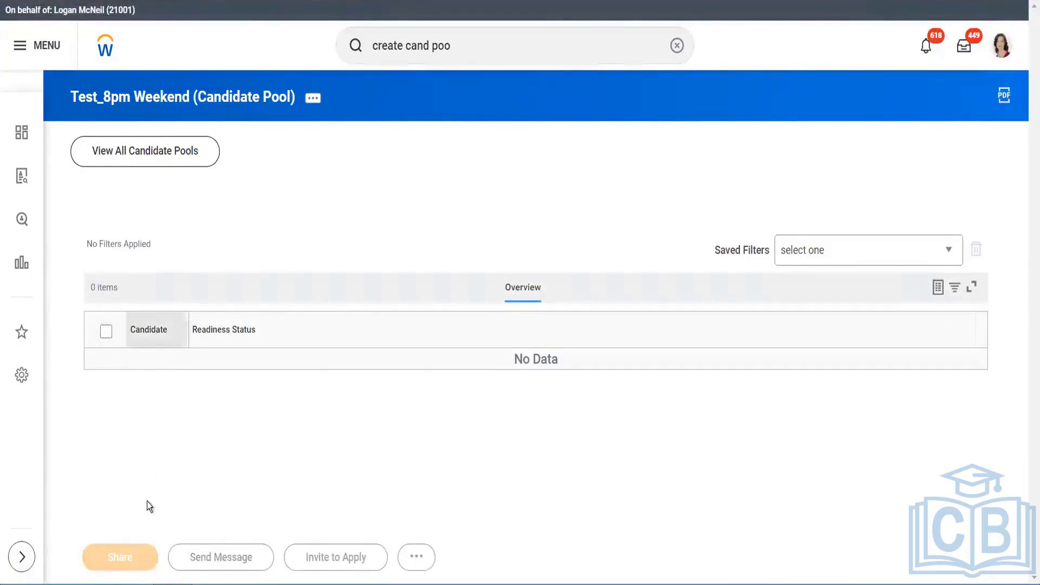
{"action": "left_click", "coordinate": [106, 331]}
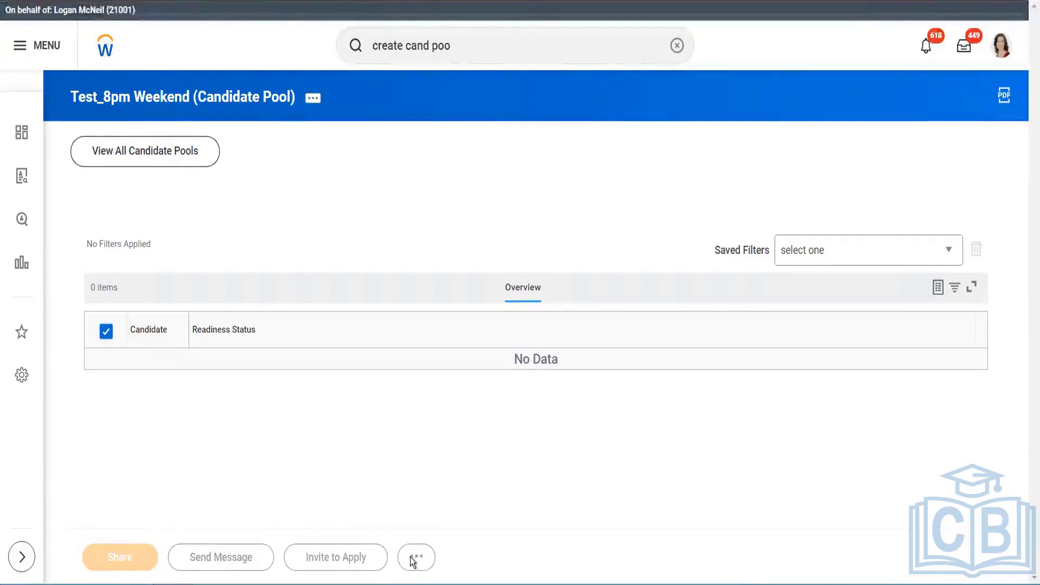
Step: Search for "find candid" and open the Find Candidates report
{"action": "left_click", "coordinate": [500, 39]}
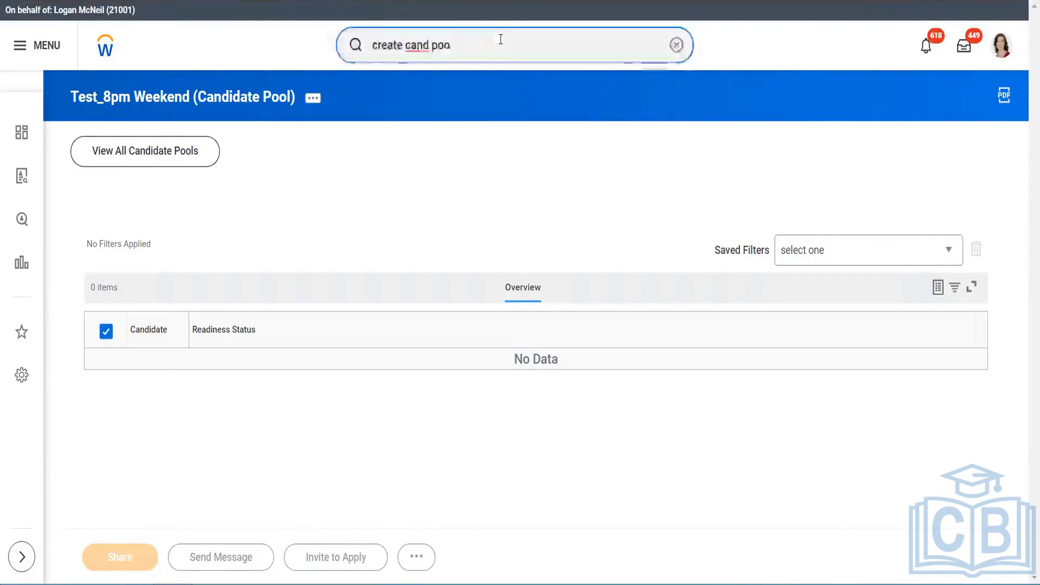
{"action": "triple_click", "coordinate": [500, 39]}
{"action": "type", "text": "fi"}
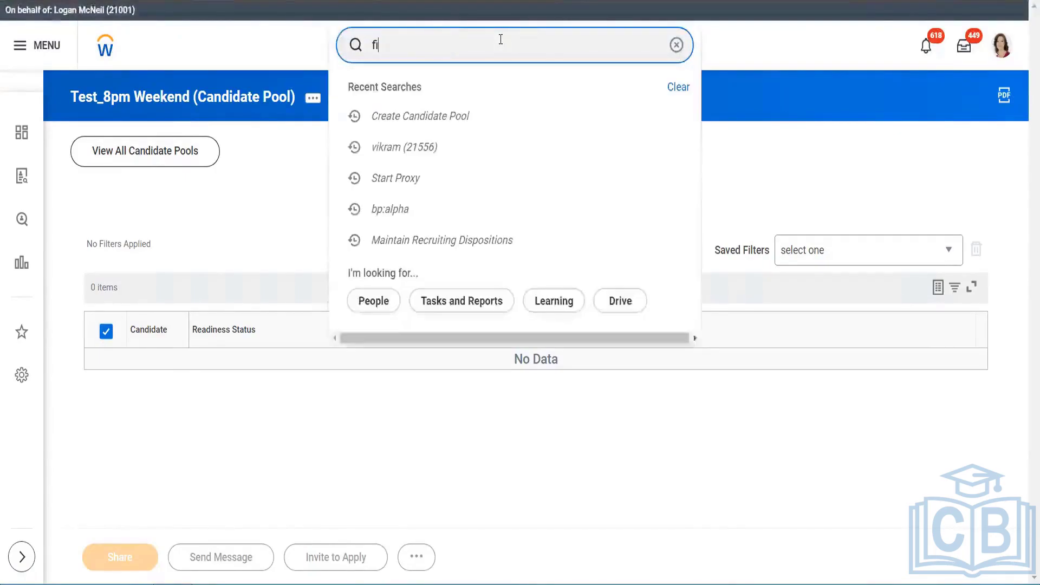
{"action": "type", "text": "nd candid"}
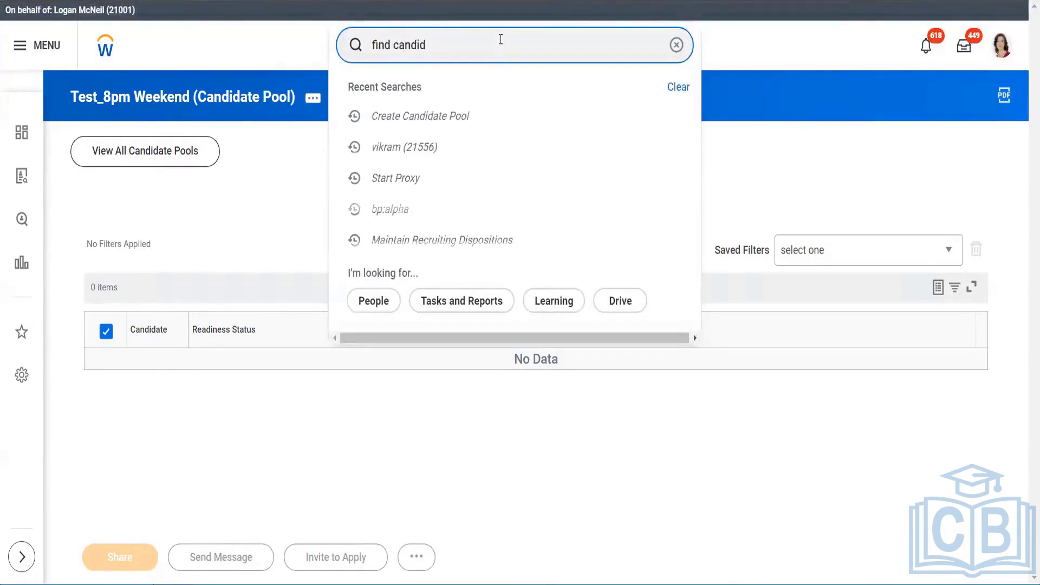
{"action": "left_click", "coordinate": [464, 94]}
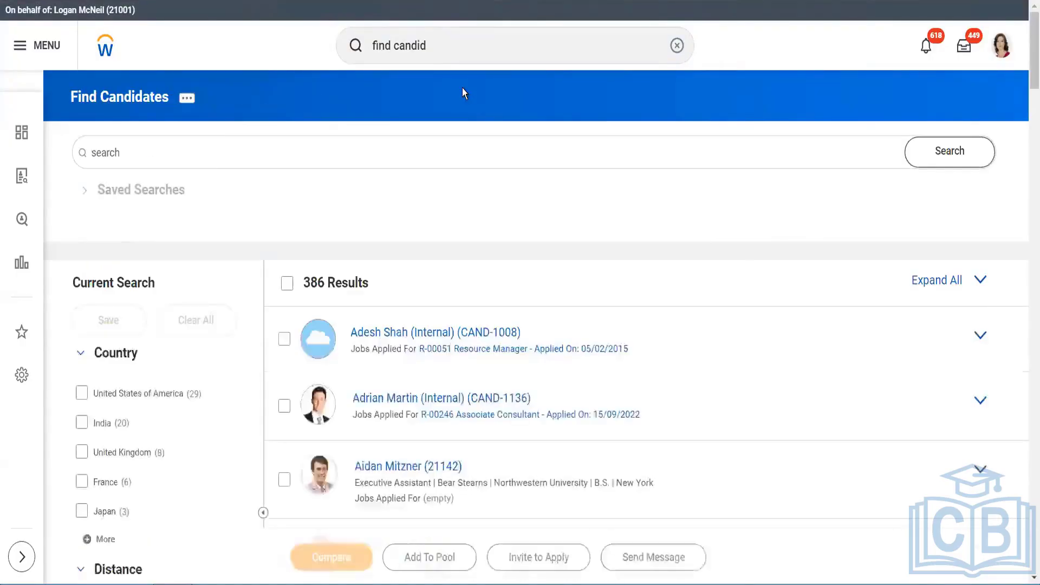
Step: Filter the candidates by country India and select all of the results
{"action": "left_click", "coordinate": [103, 424]}
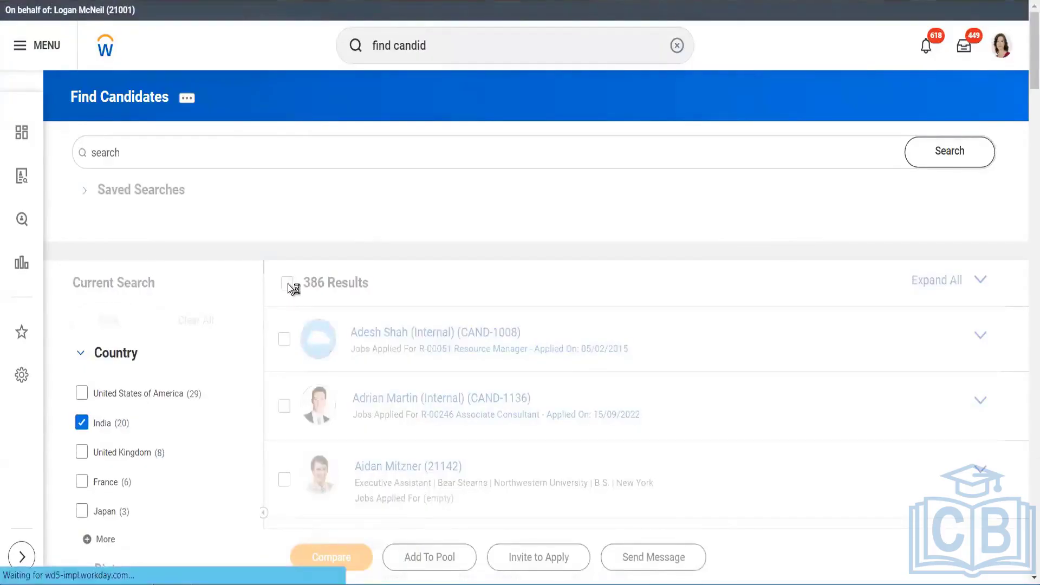
{"action": "left_click", "coordinate": [287, 283]}
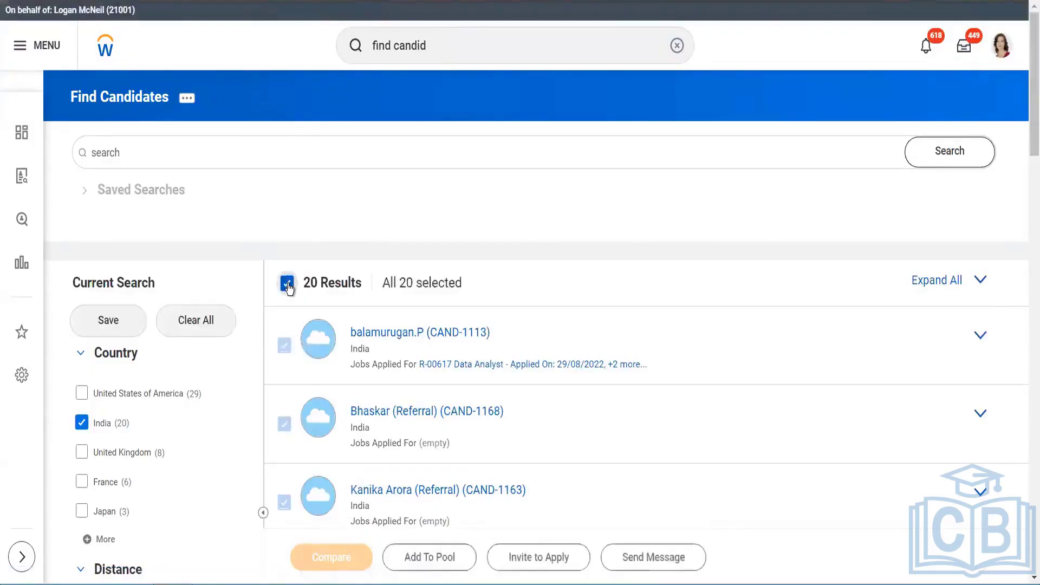
{"action": "left_click", "coordinate": [287, 283]}
{"action": "left_click", "coordinate": [287, 283]}
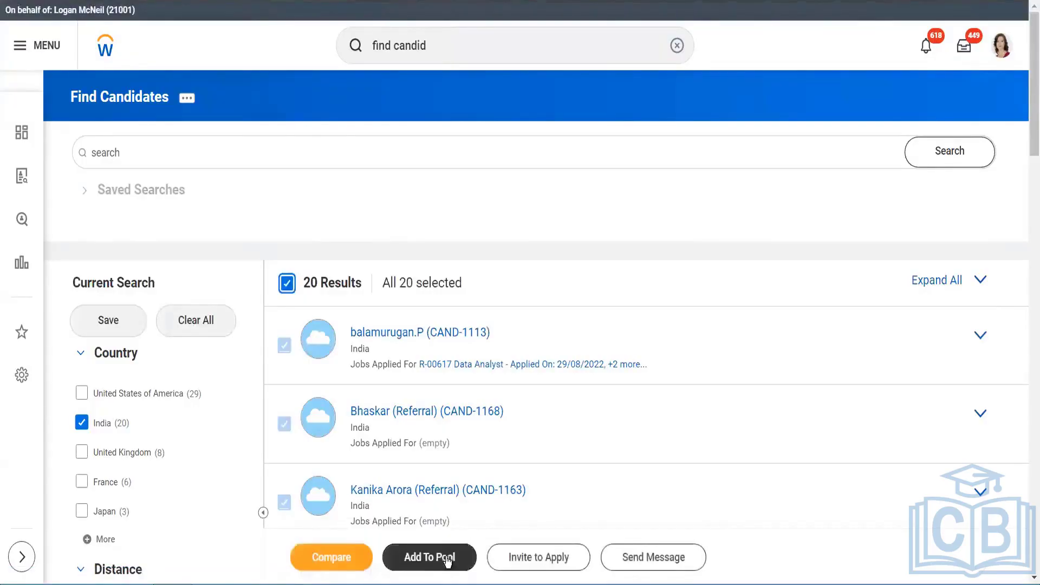
Step: Add the selected candidates to the Test_8pm Weekend candidate pool, replacing the prefilled pool
{"action": "left_click", "coordinate": [448, 559]}
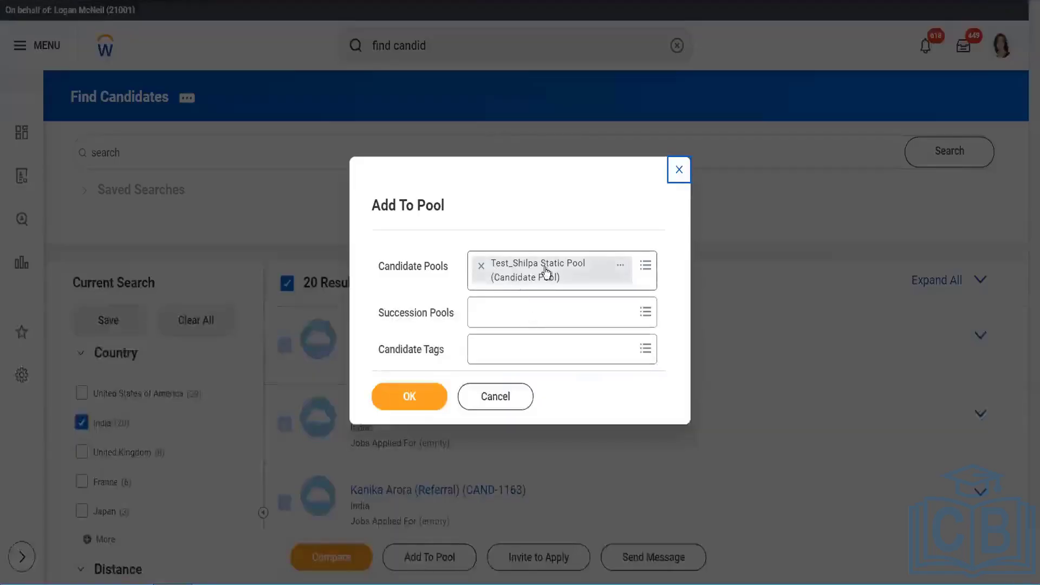
{"action": "left_click", "coordinate": [482, 266]}
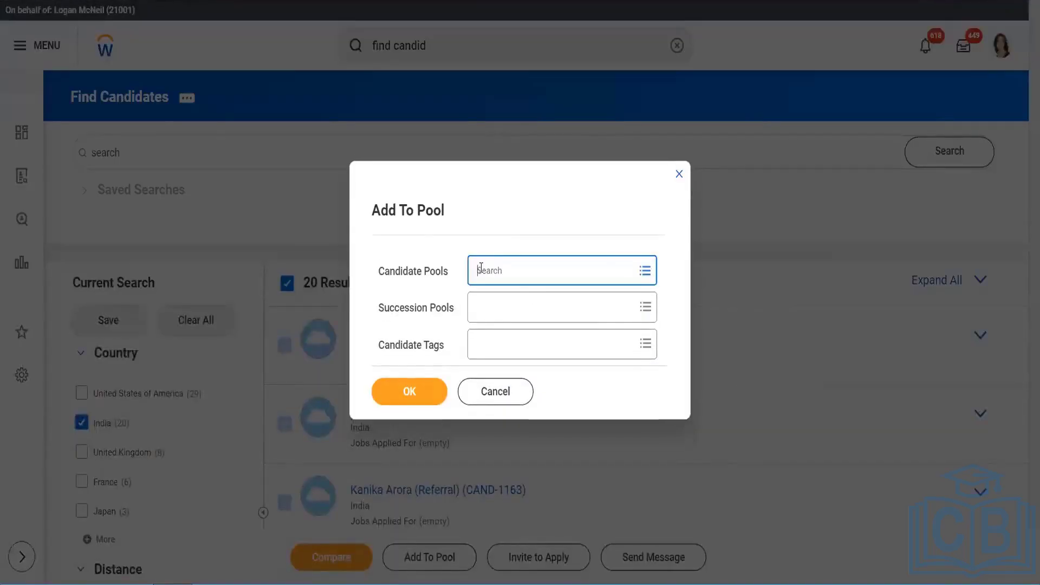
{"action": "left_click", "coordinate": [503, 268]}
{"action": "type", "text": "tset"}
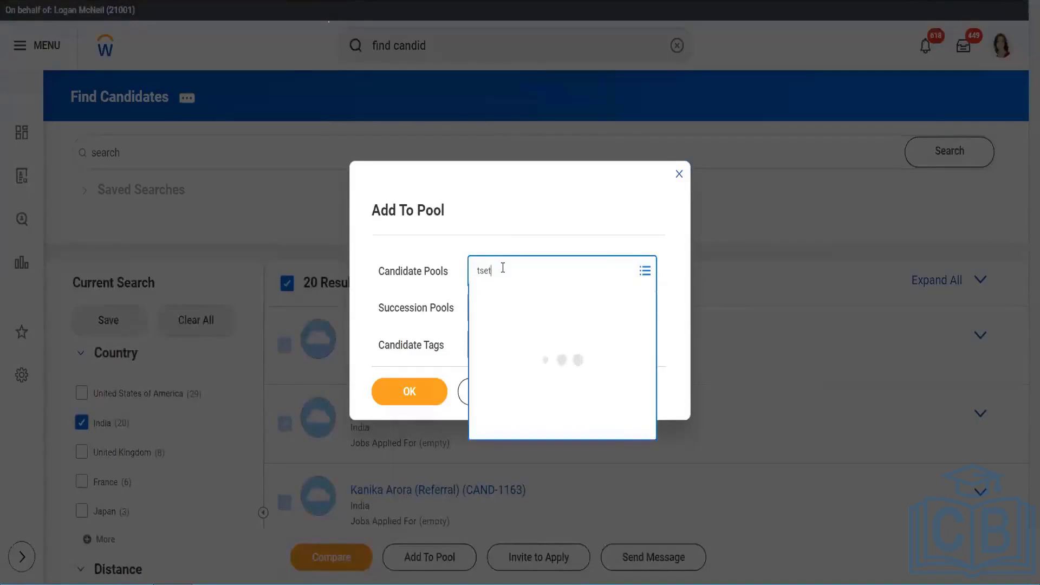
{"action": "key", "text": "BackSpace"}
{"action": "key", "text": "BackSpace"}
{"action": "key", "text": "BackSpace"}
{"action": "key", "text": "BackSpace"}
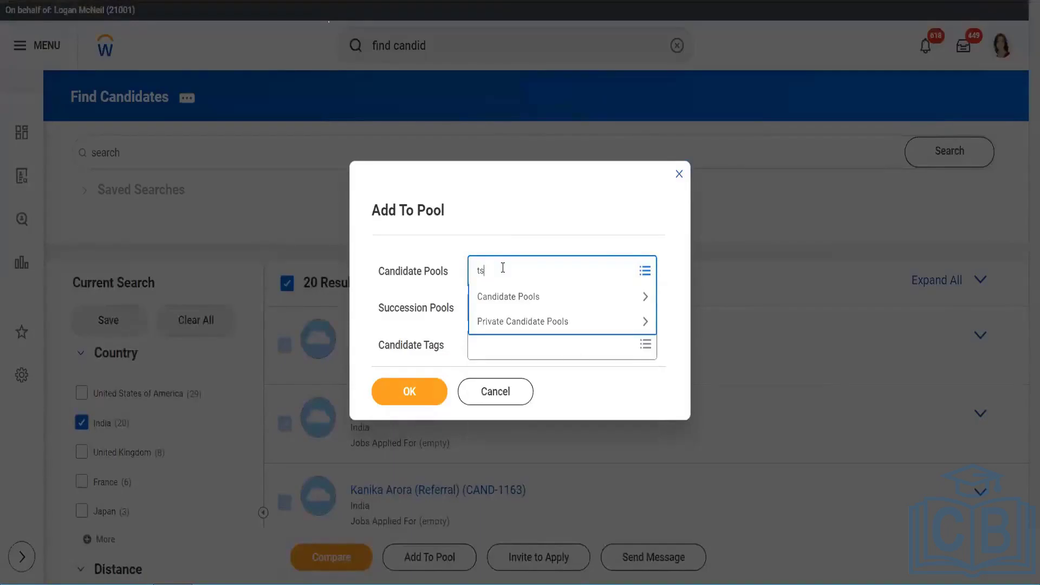
{"action": "type", "text": "est"}
{"action": "key", "text": "BackSpace"}
{"action": "key", "text": "BackSpace"}
{"action": "key", "text": "BackSpace"}
{"action": "type", "text": "Test_W"}
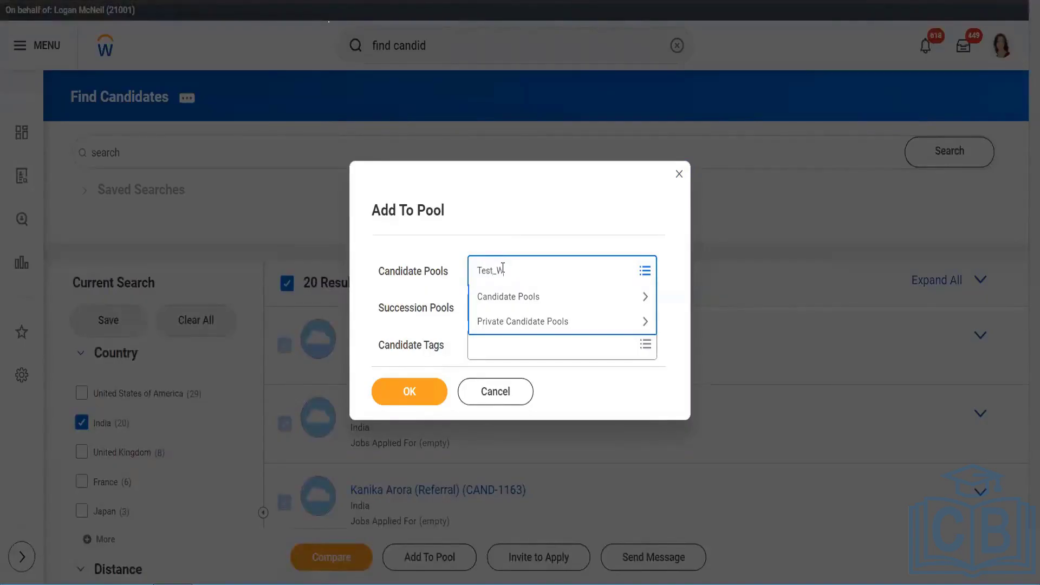
{"action": "type", "text": "eekend"}
{"action": "key", "text": "Return"}
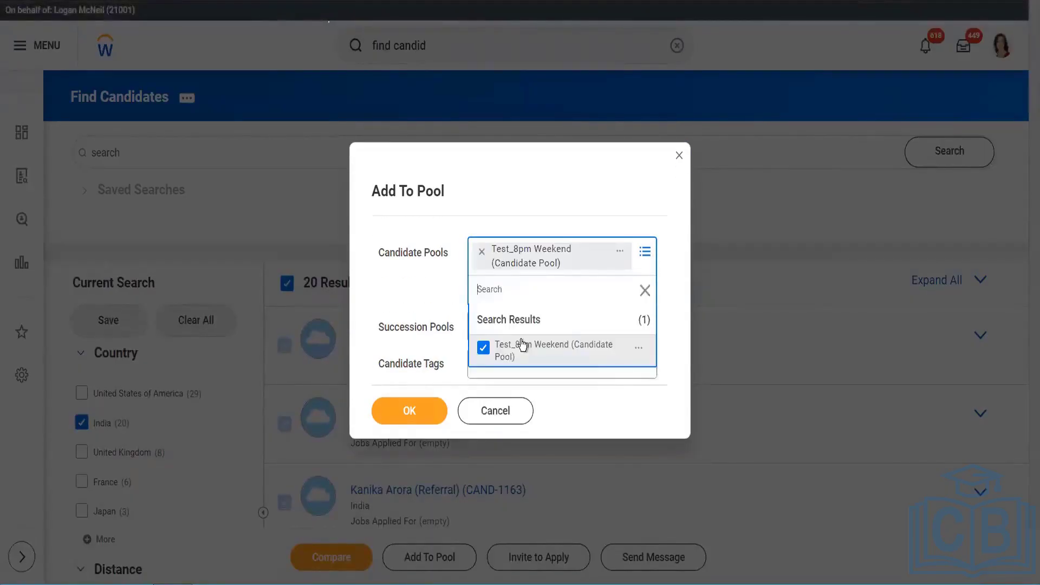
{"action": "left_click", "coordinate": [597, 210]}
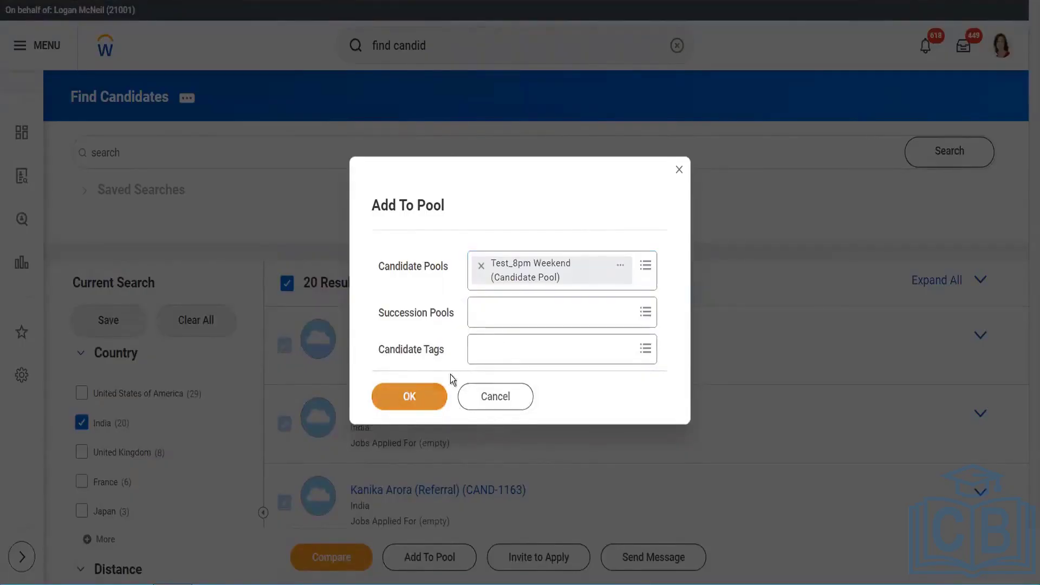
{"action": "left_click", "coordinate": [436, 392]}
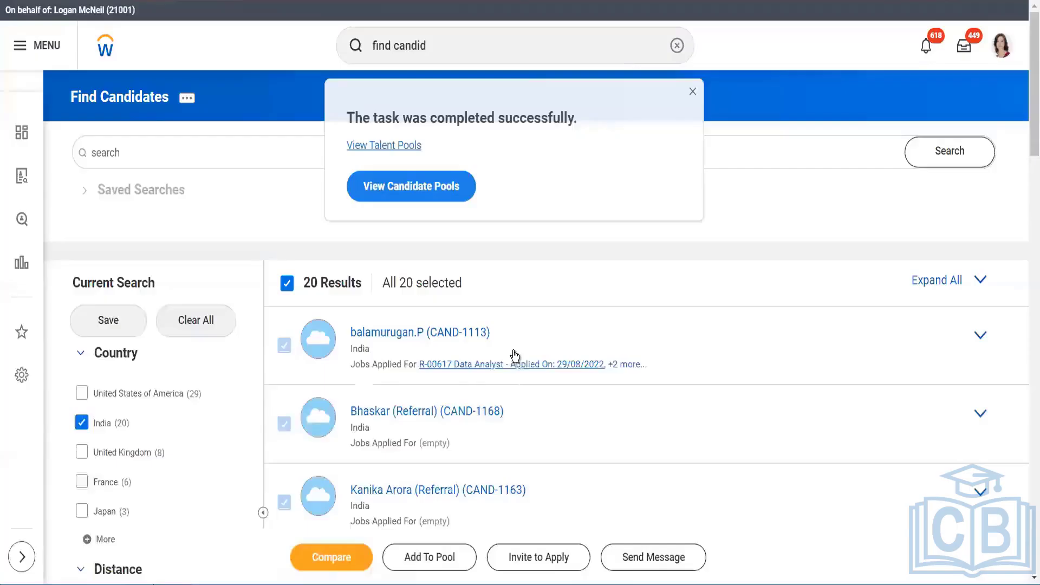
Step: Return to the candidate pools overview and filter it by pool name Test_8pm Weekend to check its candidate count
{"action": "left_click", "coordinate": [413, 186]}
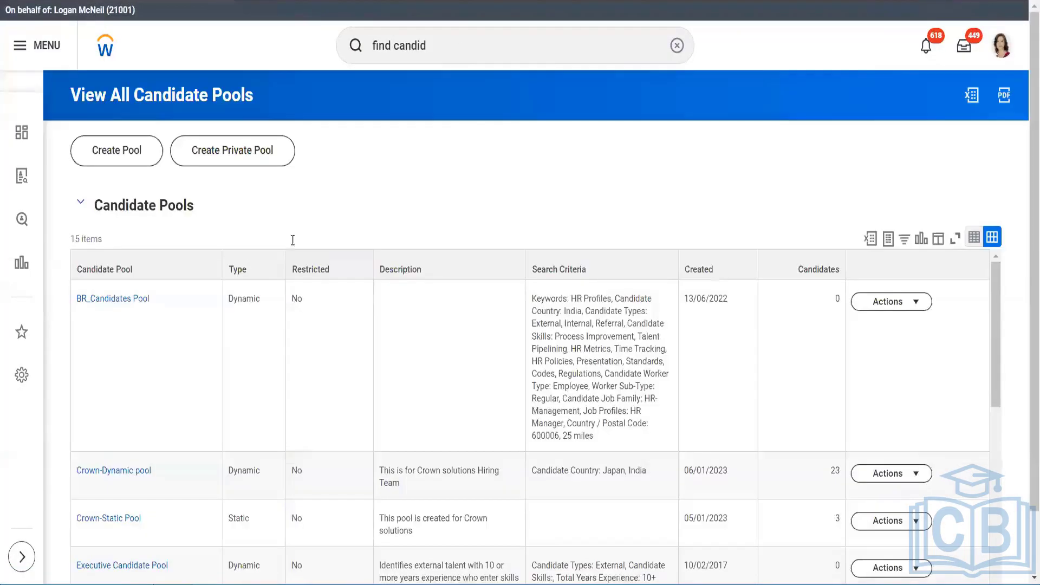
{"action": "left_click", "coordinate": [174, 270]}
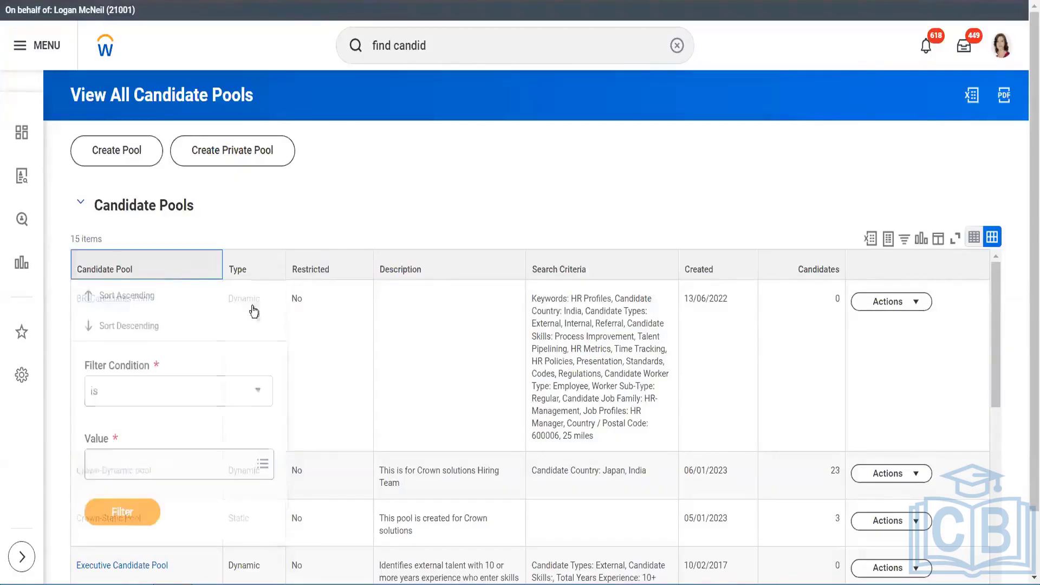
{"action": "left_click", "coordinate": [201, 464]}
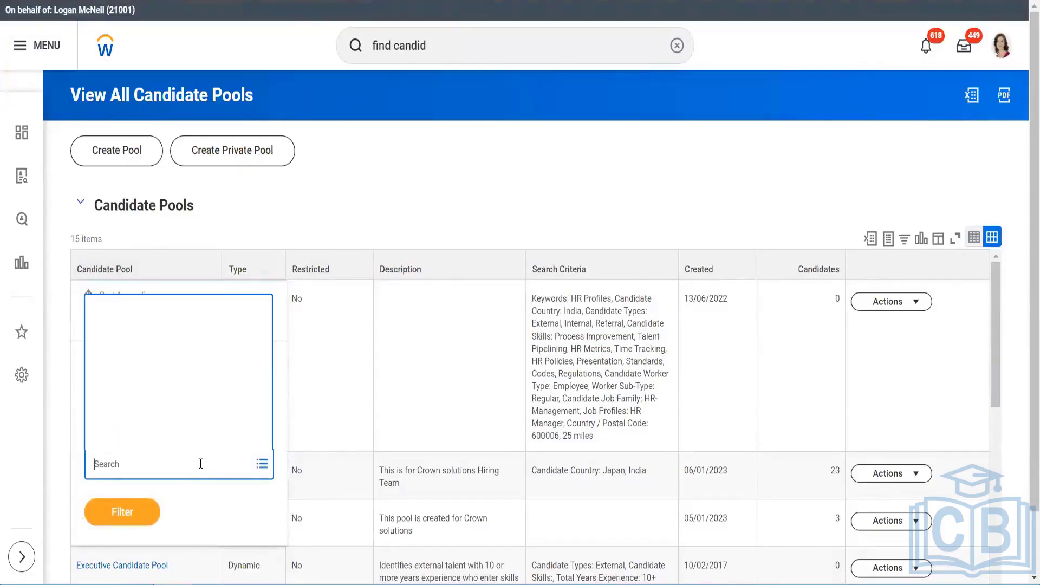
{"action": "type", "text": "test"}
{"action": "key", "text": "Return"}
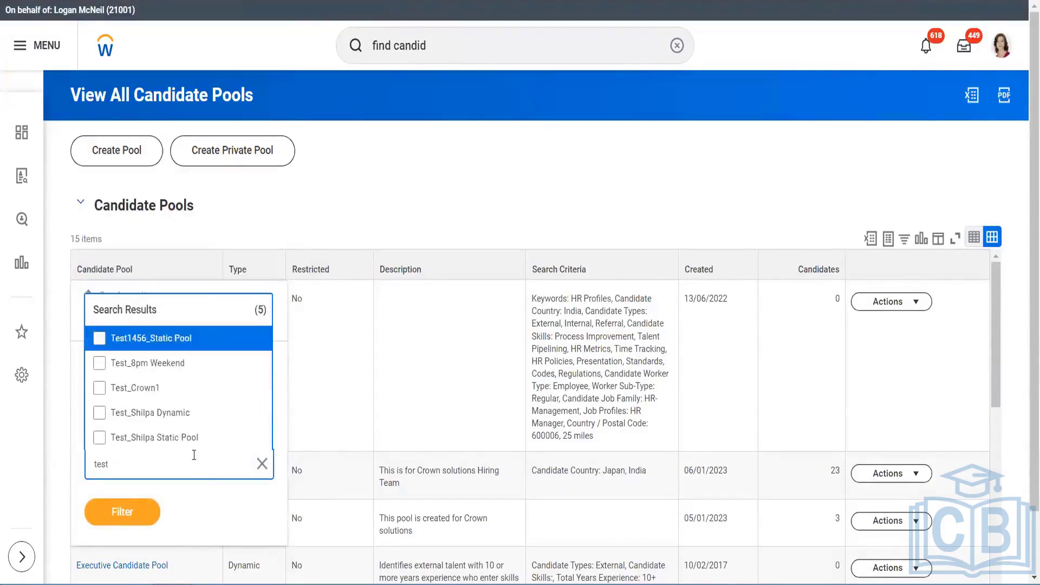
{"action": "left_click", "coordinate": [167, 363]}
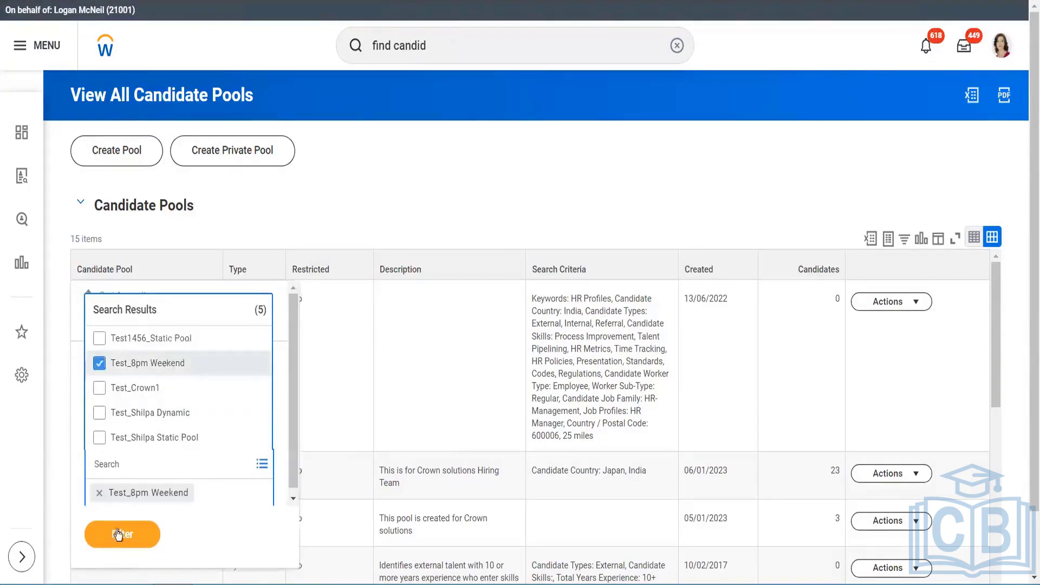
{"action": "left_click", "coordinate": [123, 538]}
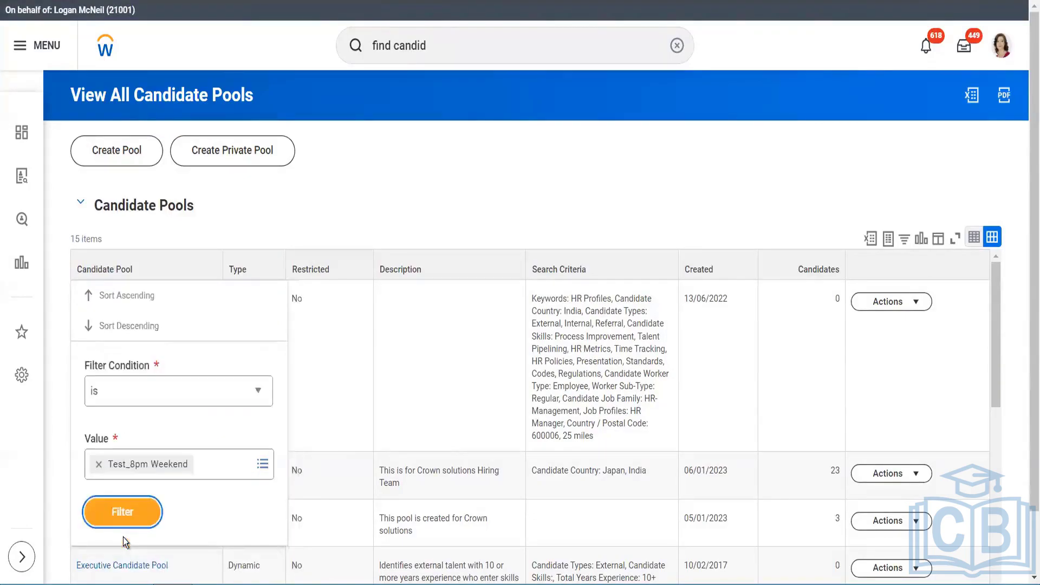
{"action": "left_click", "coordinate": [122, 519]}
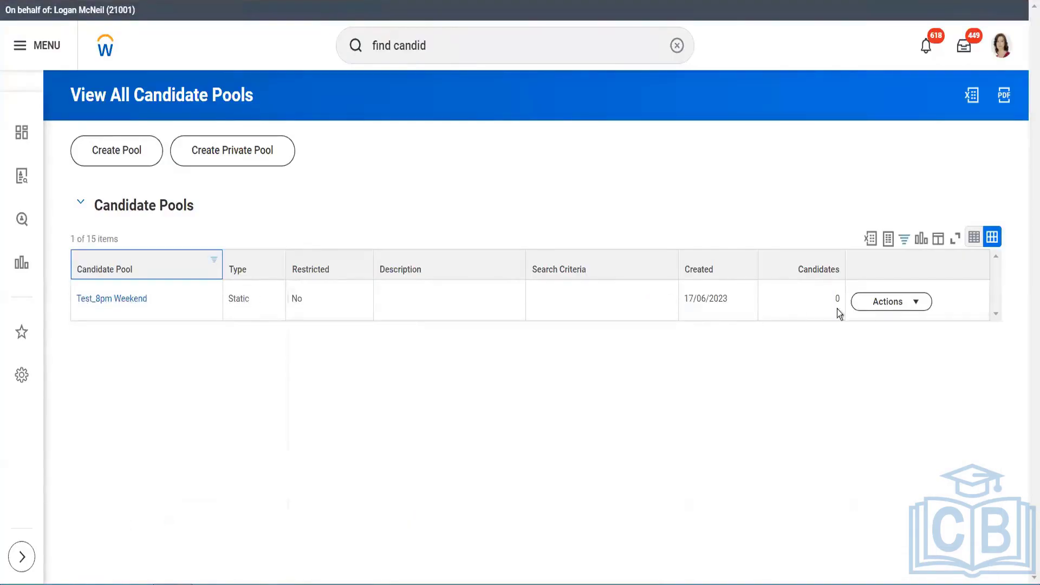
Step: Open the Test_8pm Weekend candidate pool and review the candidates it contains
{"action": "left_click", "coordinate": [132, 299]}
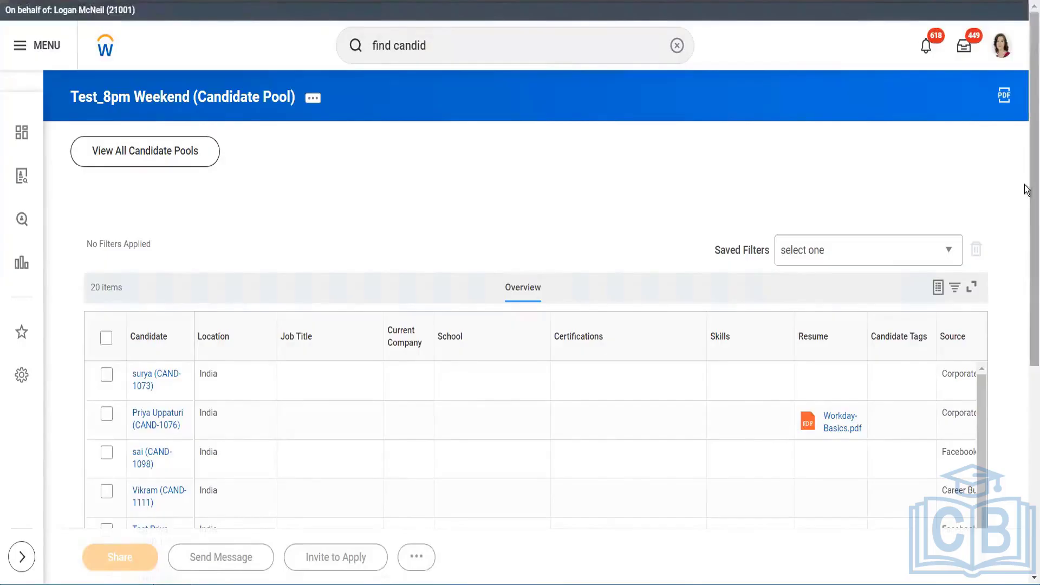
{"action": "scroll", "coordinate": [1026, 275], "scroll_direction": "down", "scroll_amount": 2}
{"action": "scroll", "coordinate": [1026, 275], "scroll_direction": "down", "scroll_amount": 3}
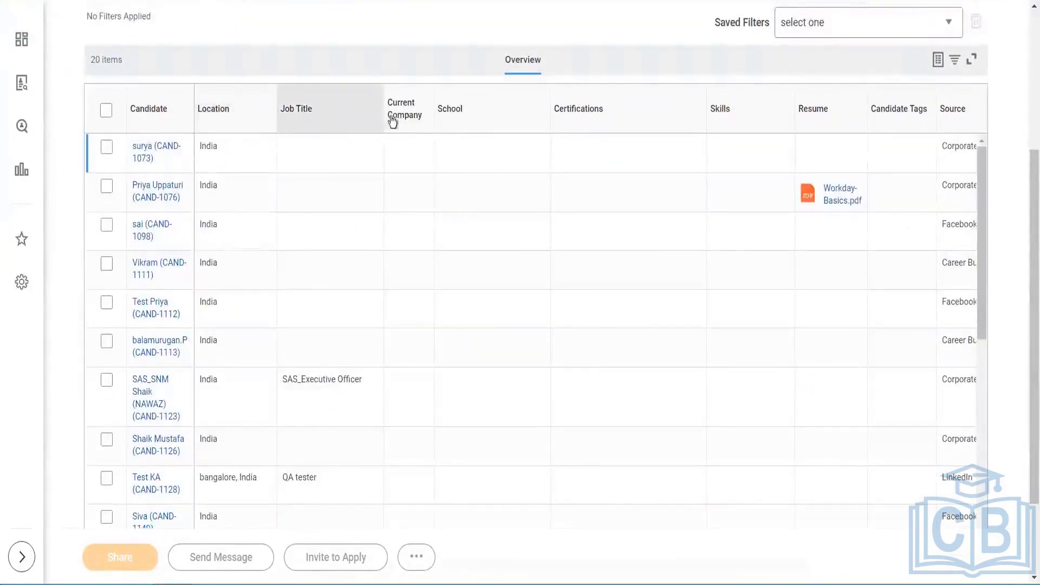
Step: Examine the filter values offered for Candidate Tags and check which candidates in the pool carry tags
{"action": "left_click", "coordinate": [900, 107]}
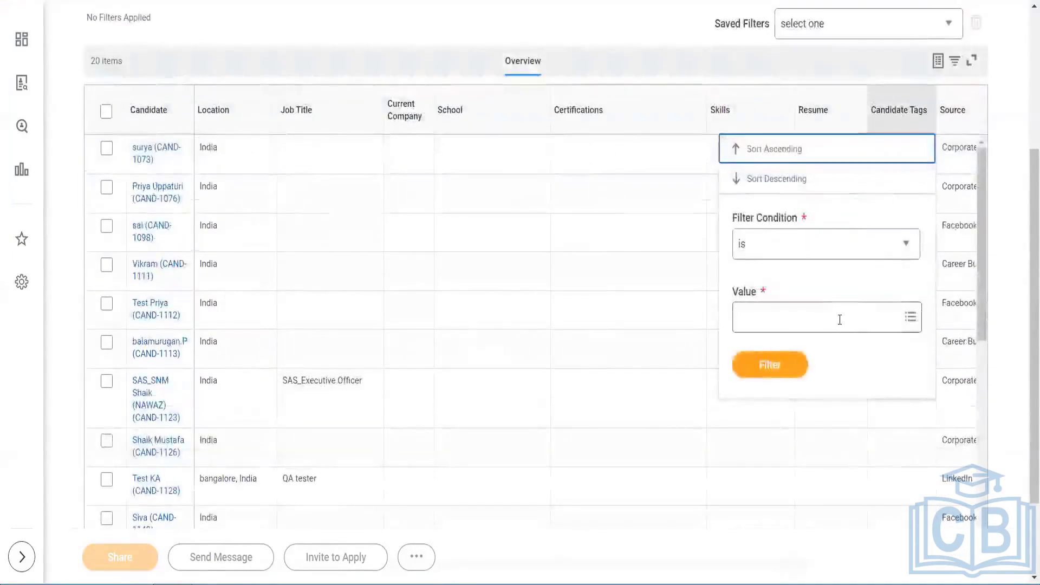
{"action": "left_click", "coordinate": [840, 320]}
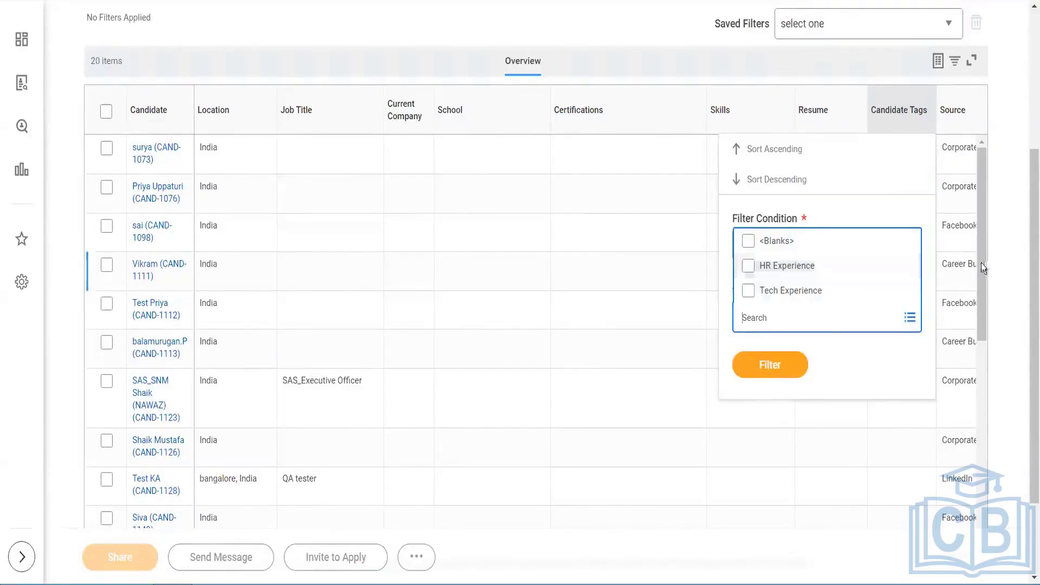
{"action": "mouse_move", "coordinate": [983, 316]}
{"action": "left_mouse_down"}
{"action": "mouse_move", "coordinate": [987, 499]}
{"action": "mouse_move", "coordinate": [980, 310]}
{"action": "left_mouse_up"}
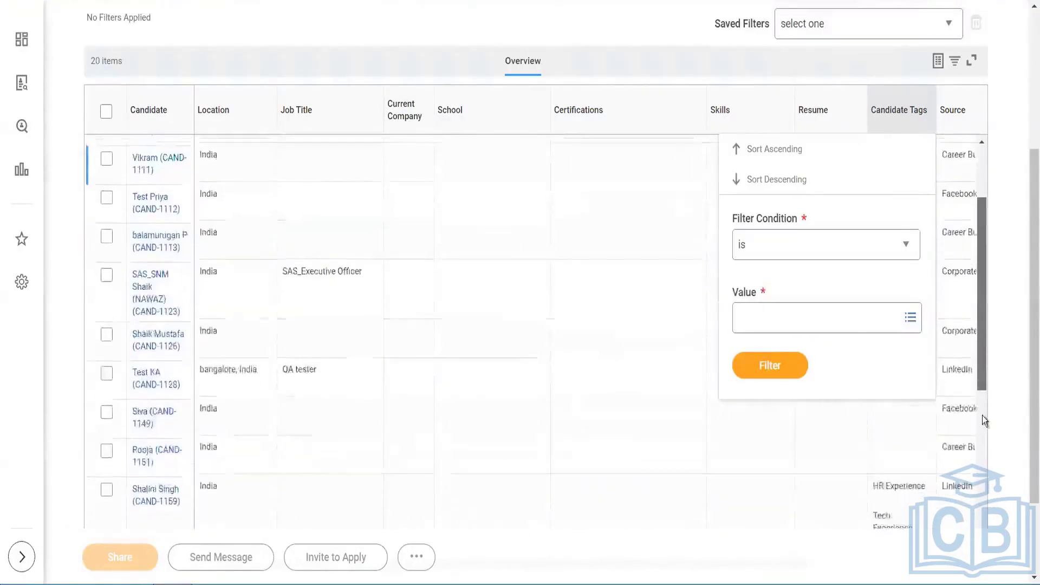
{"action": "left_click_drag", "start_coordinate": [985, 420], "coordinate": [990, 498]}
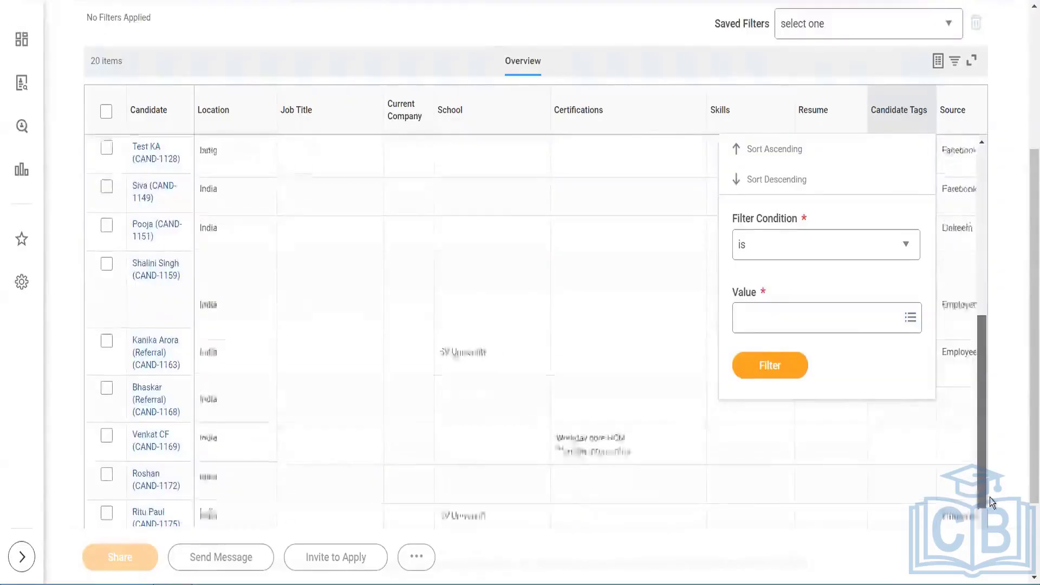
{"action": "left_click", "coordinate": [792, 318]}
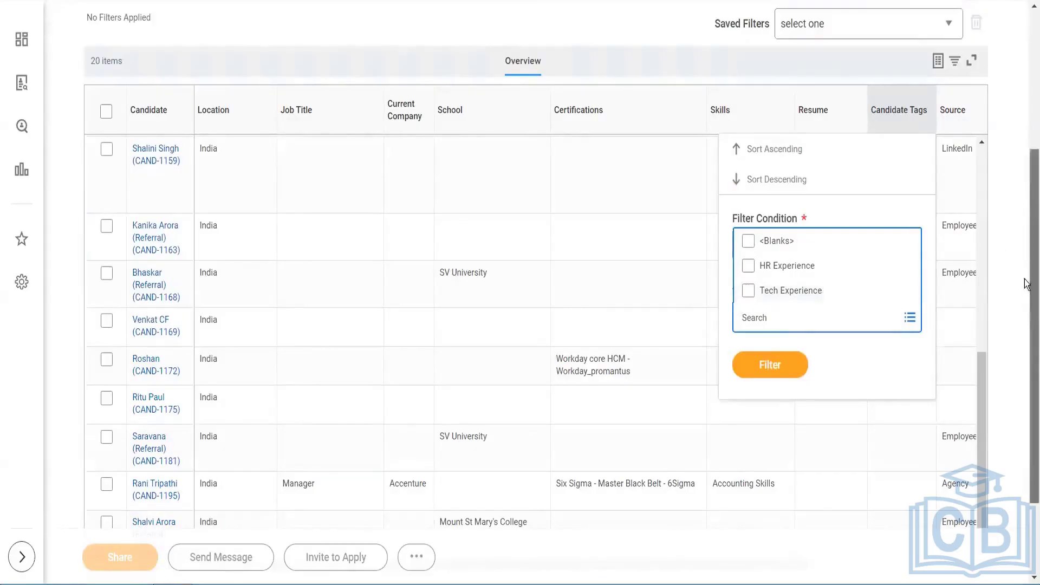
{"action": "left_click_drag", "start_coordinate": [1026, 283], "coordinate": [1024, 146]}
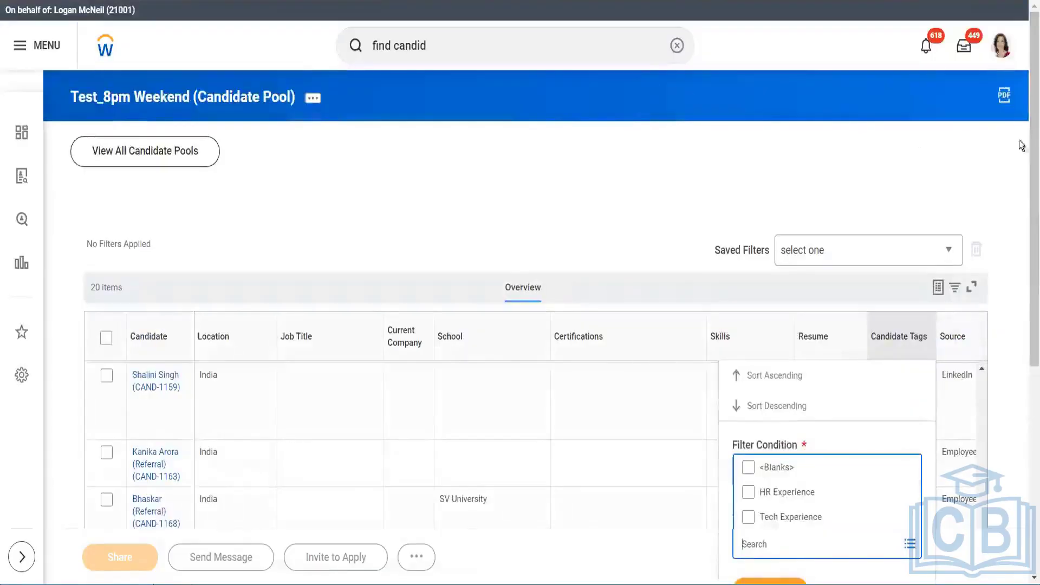
{"action": "left_click_drag", "start_coordinate": [1024, 147], "coordinate": [1027, 266]}
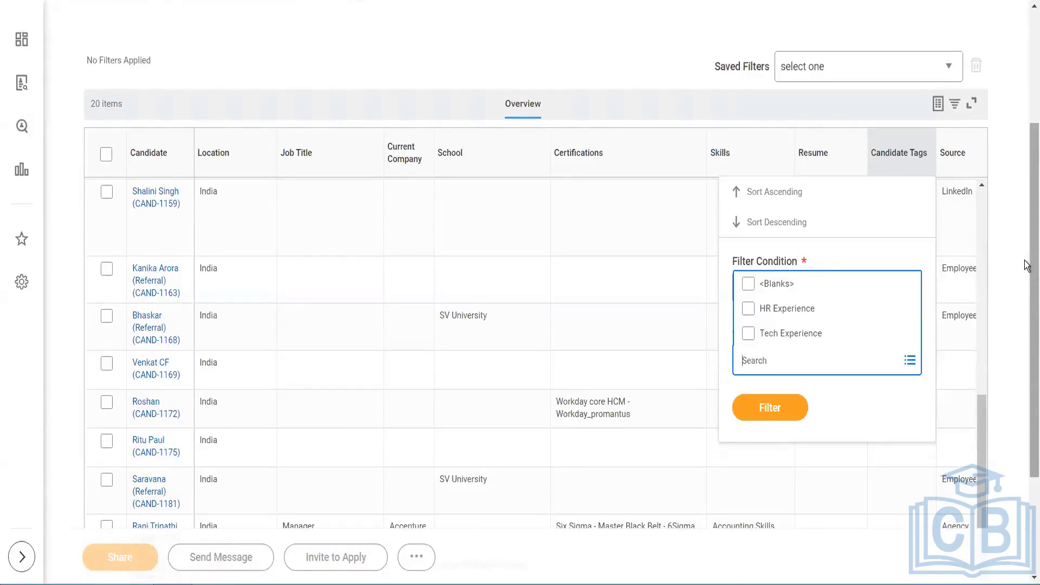
{"action": "scroll", "coordinate": [1027, 266], "scroll_direction": "up", "scroll_amount": 3}
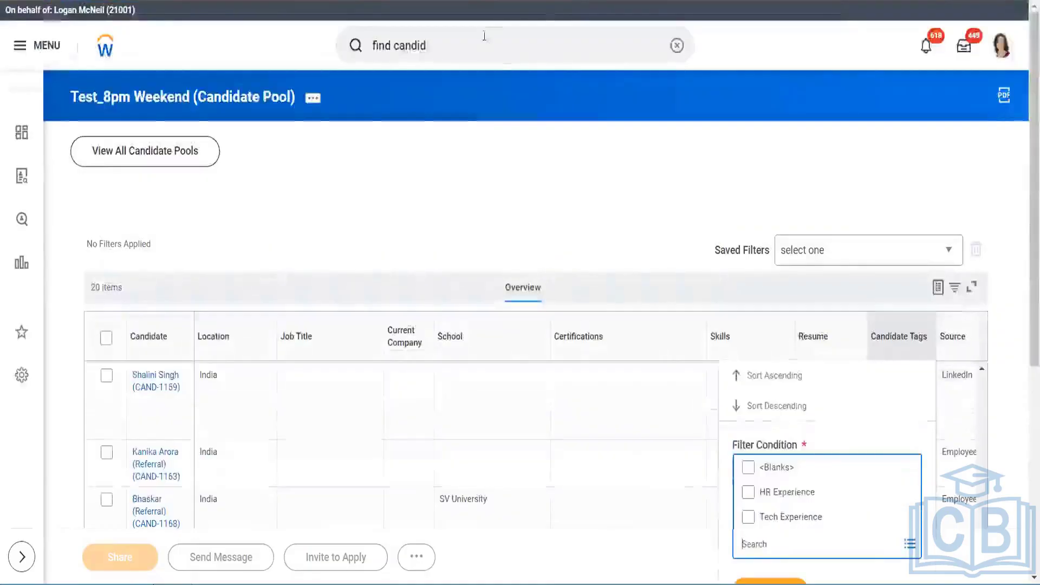
Step: Search for "candidate tag" and open the Maintain Candidate Tags task to examine the defined tags
{"action": "left_click", "coordinate": [485, 36]}
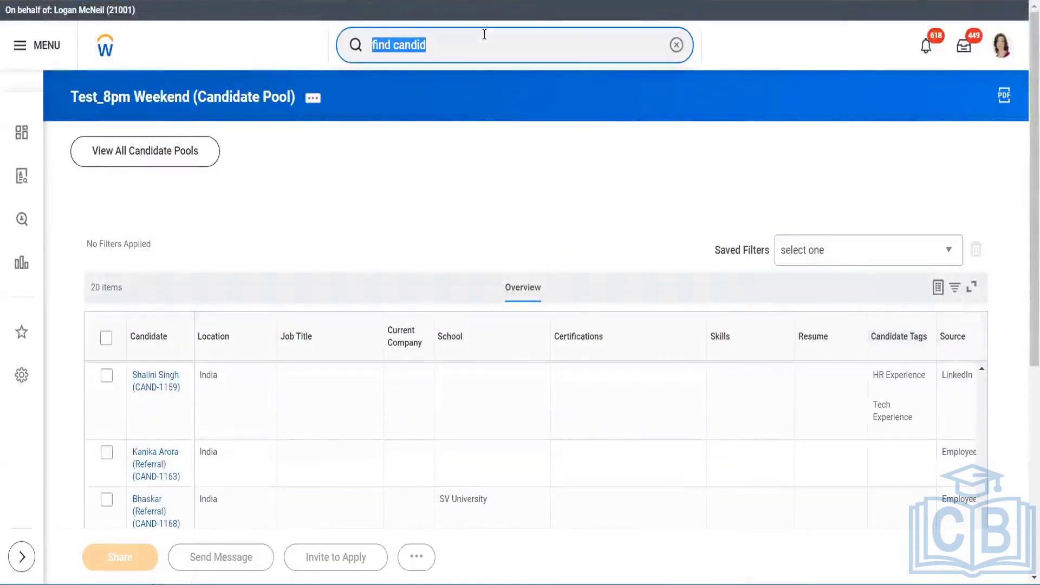
{"action": "type", "text": "candida"}
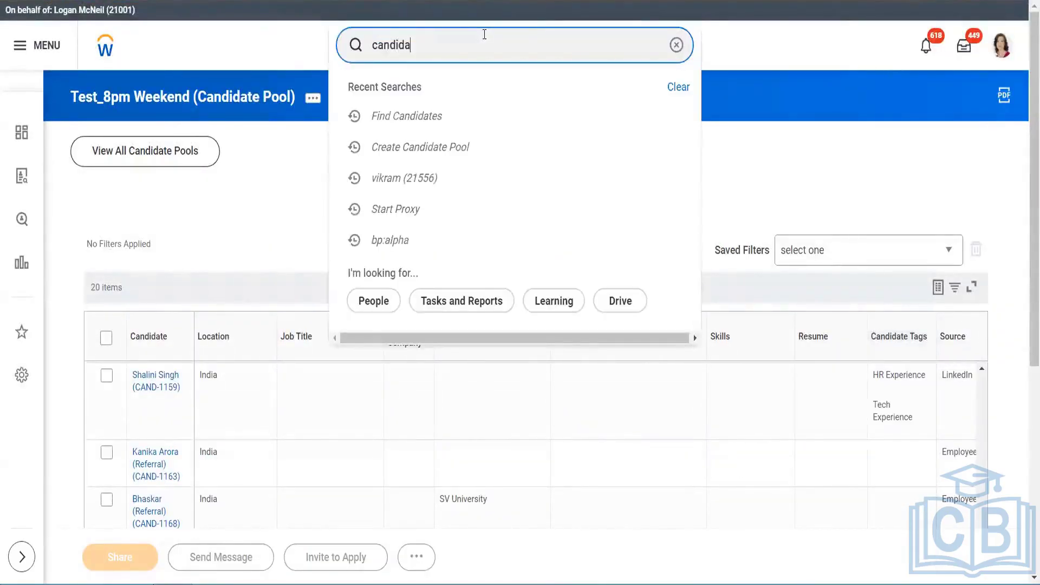
{"action": "type", "text": "te t"}
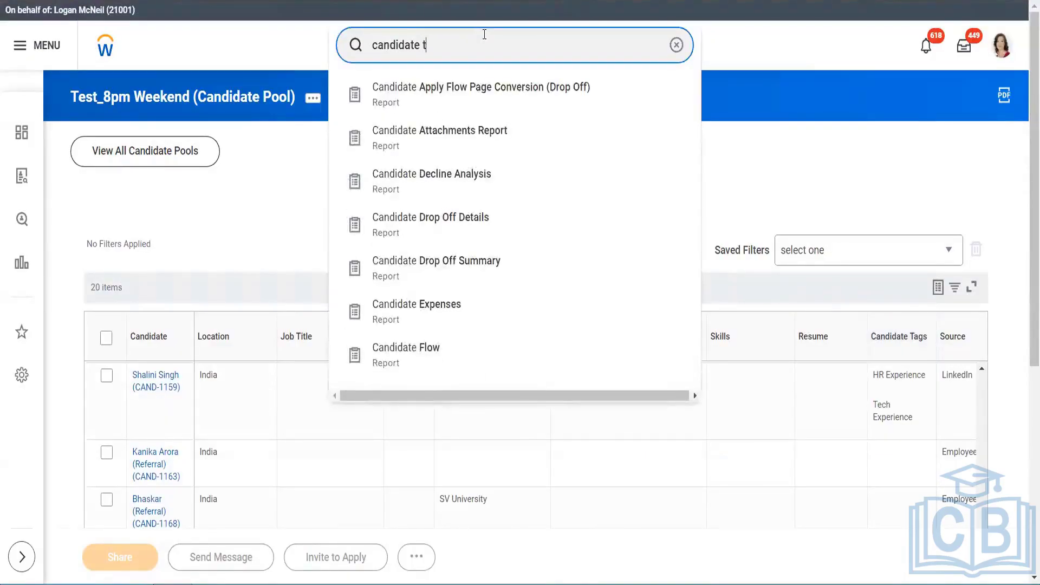
{"action": "type", "text": "ag"}
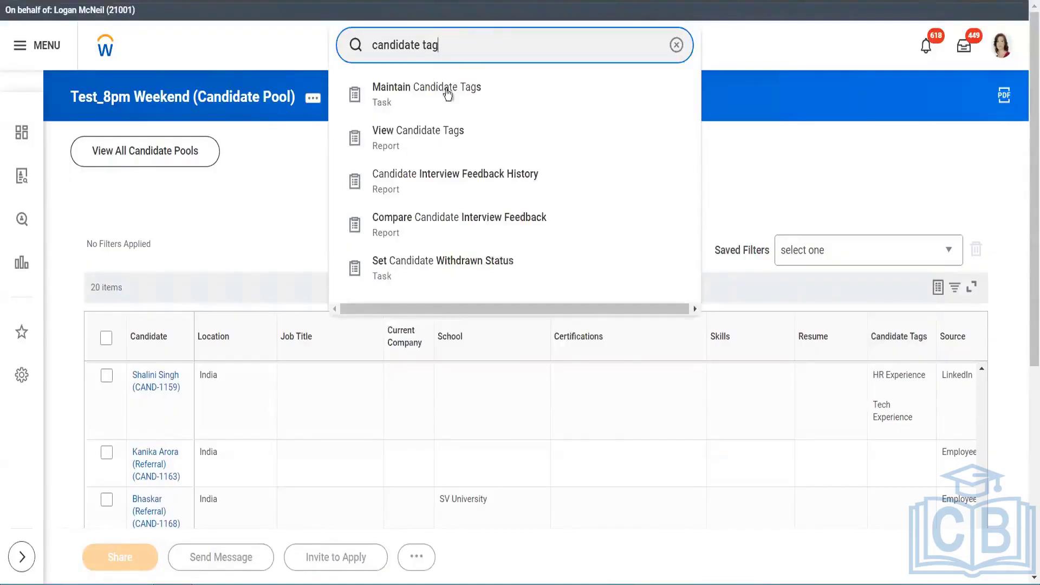
{"action": "left_click", "coordinate": [437, 100]}
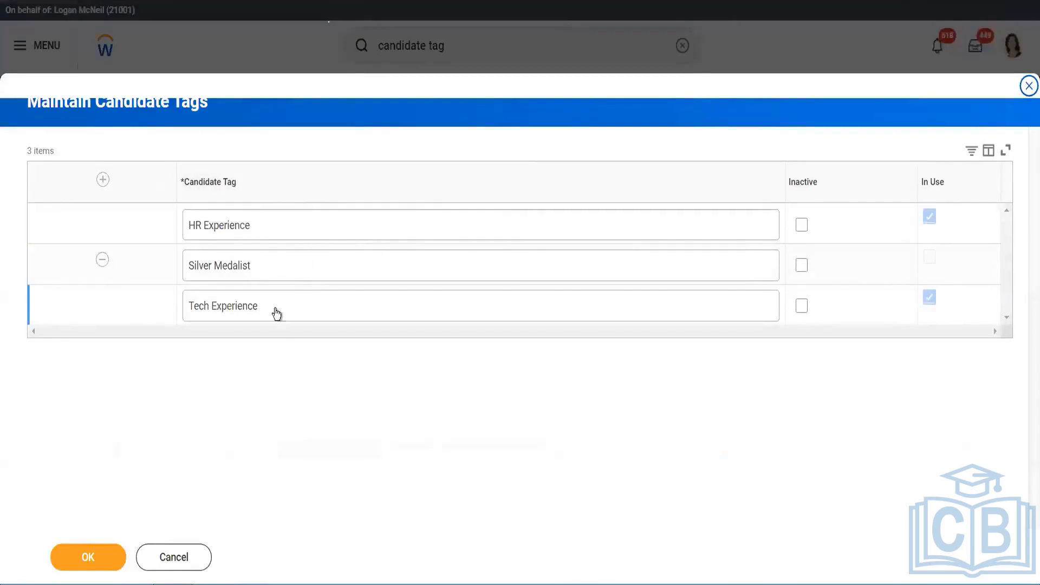
{"action": "left_click", "coordinate": [102, 179]}
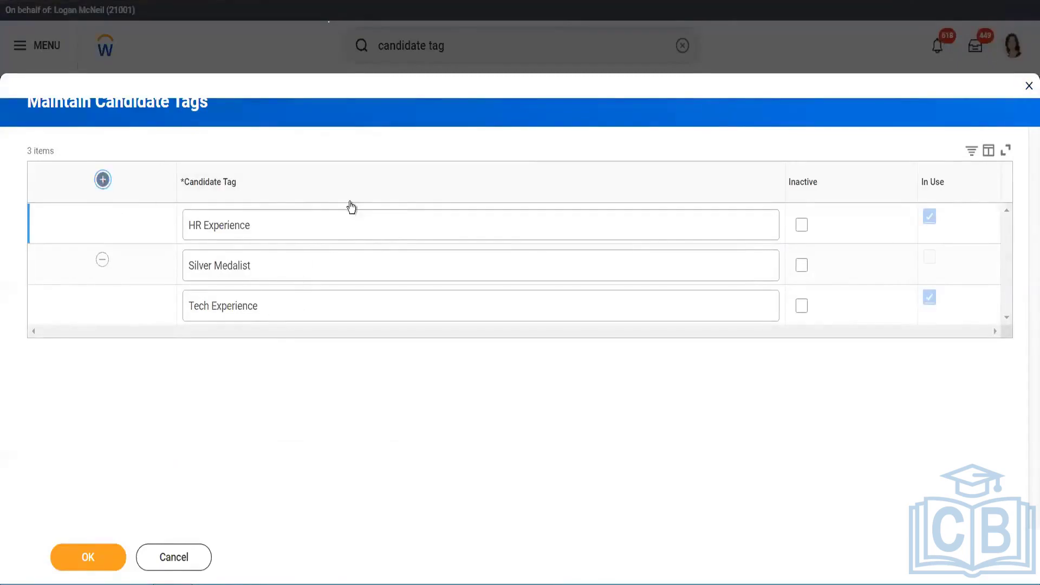
{"action": "left_click", "coordinate": [400, 233]}
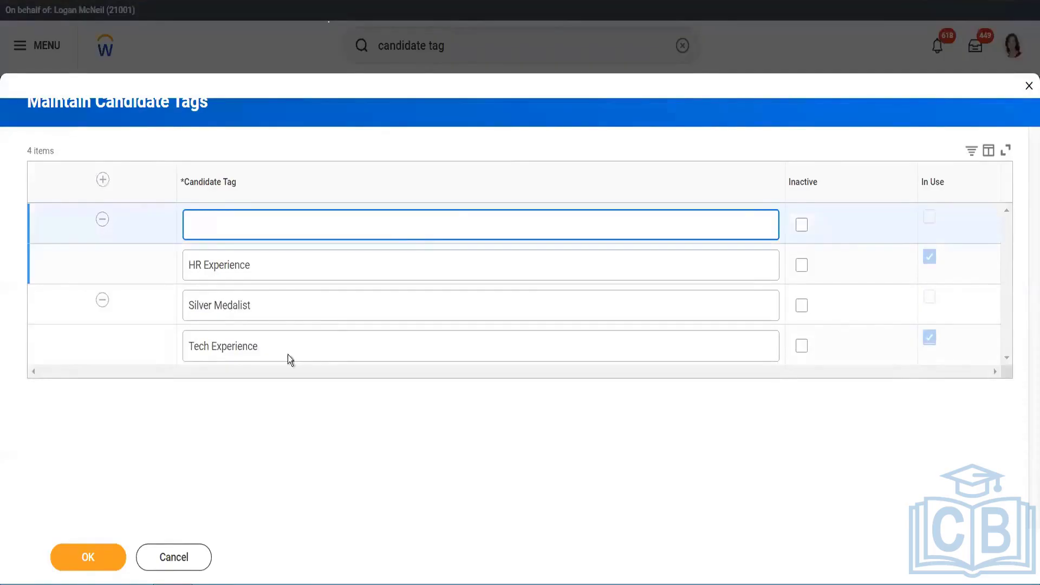
{"action": "left_click", "coordinate": [103, 220]}
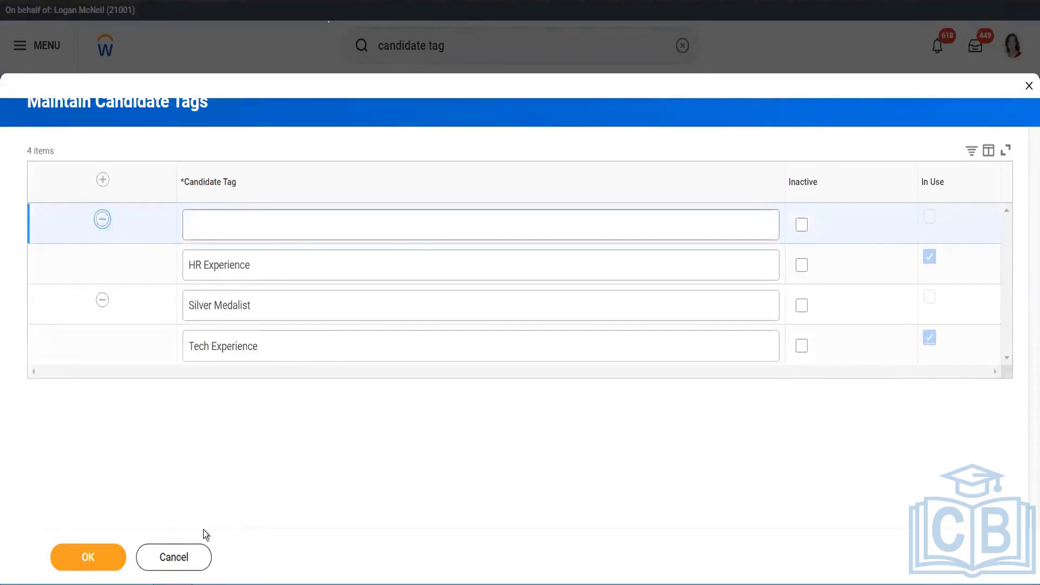
{"action": "left_click", "coordinate": [172, 558]}
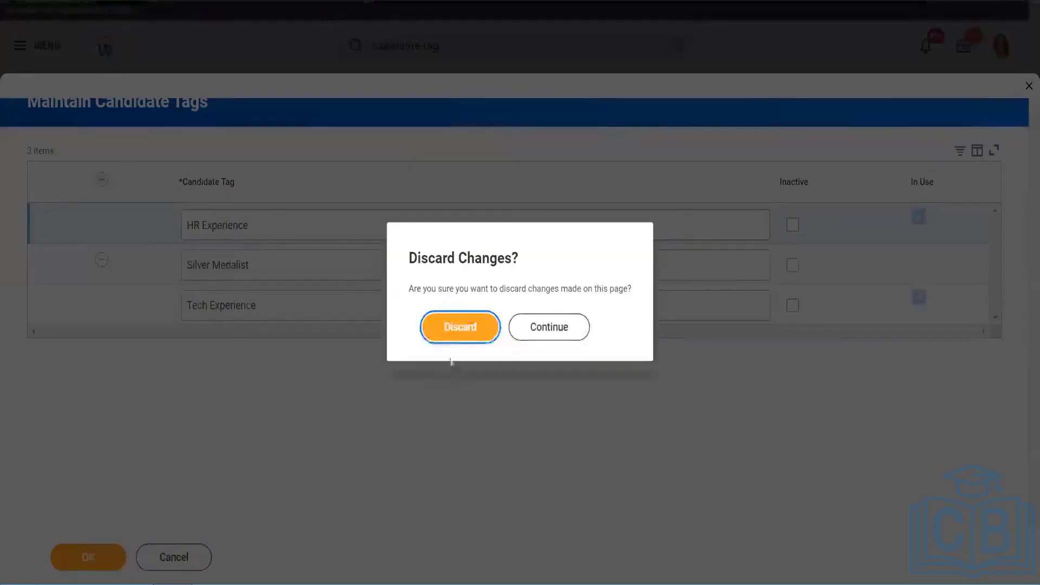
{"action": "left_click", "coordinate": [460, 328]}
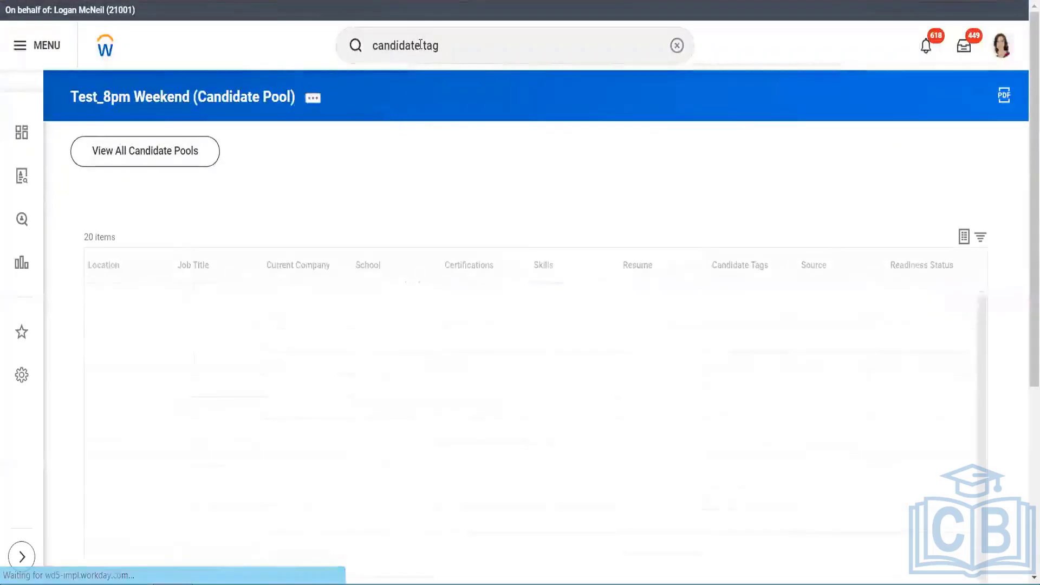
Step: Search for "Talent tag", open the Configure Talent Tags task to examine its tag settings, and leave it without changes
{"action": "left_click", "coordinate": [421, 46]}
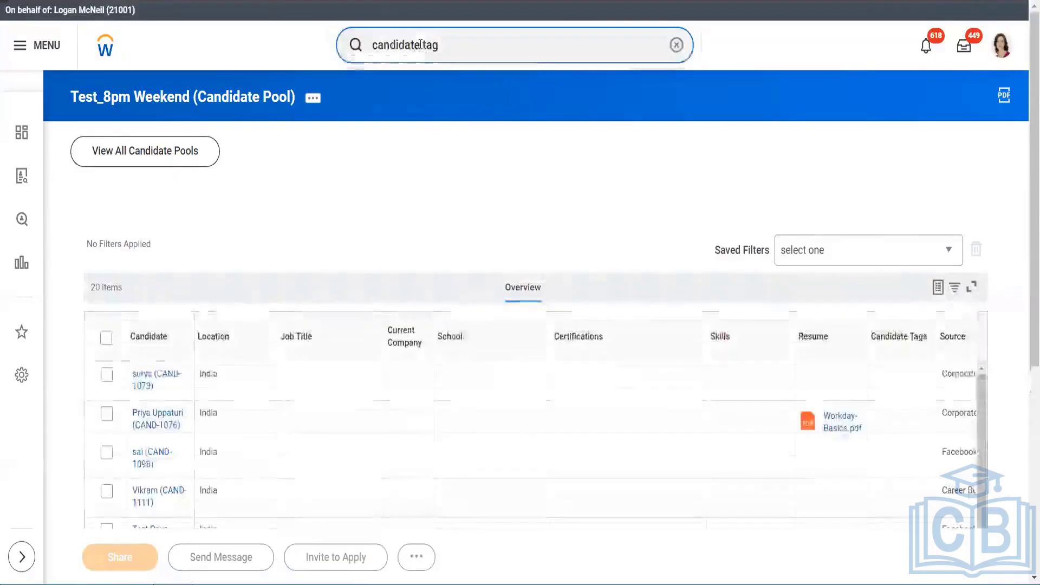
{"action": "key", "text": "BackSpace"}
{"action": "key", "text": "BackSpace"}
{"action": "key", "text": "BackSpace"}
{"action": "key", "text": "BackSpace"}
{"action": "key", "text": "BackSpace"}
{"action": "key", "text": "BackSpace"}
{"action": "key", "text": "BackSpace"}
{"action": "key", "text": "BackSpace"}
{"action": "key", "text": "BackSpace"}
{"action": "key", "text": "BackSpace"}
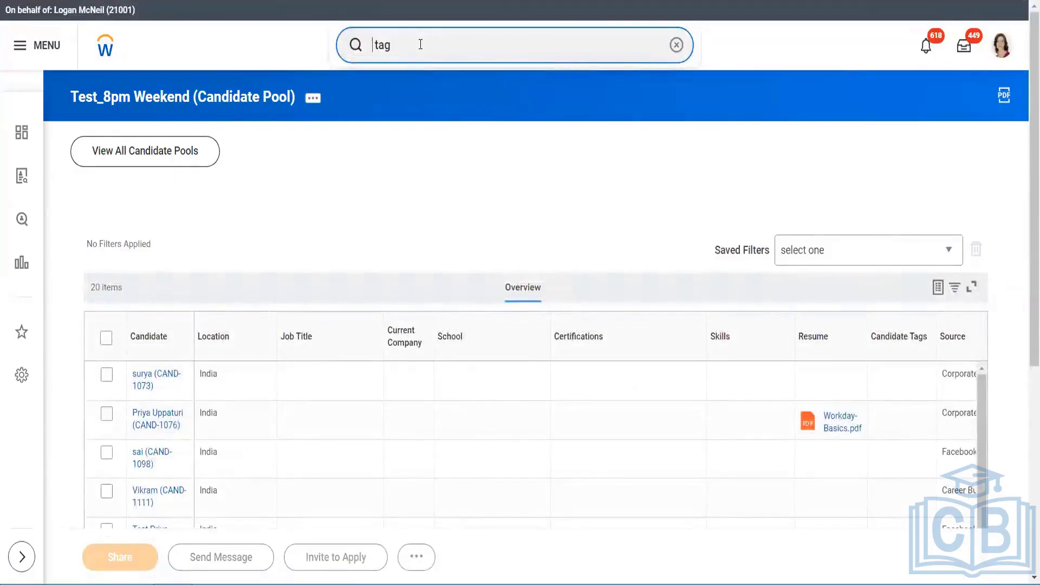
{"action": "type", "text": "Talent"}
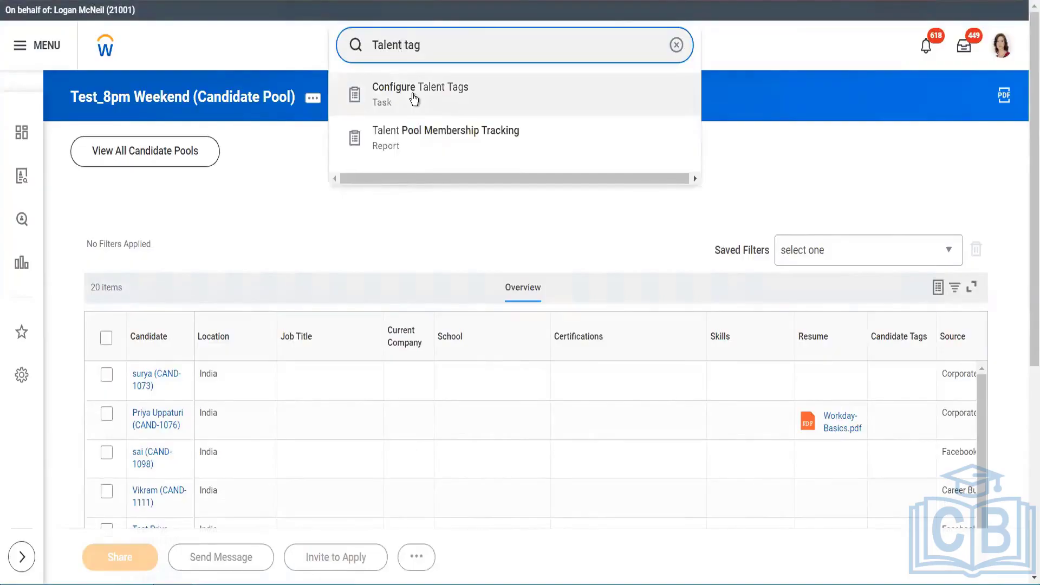
{"action": "left_click", "coordinate": [415, 98]}
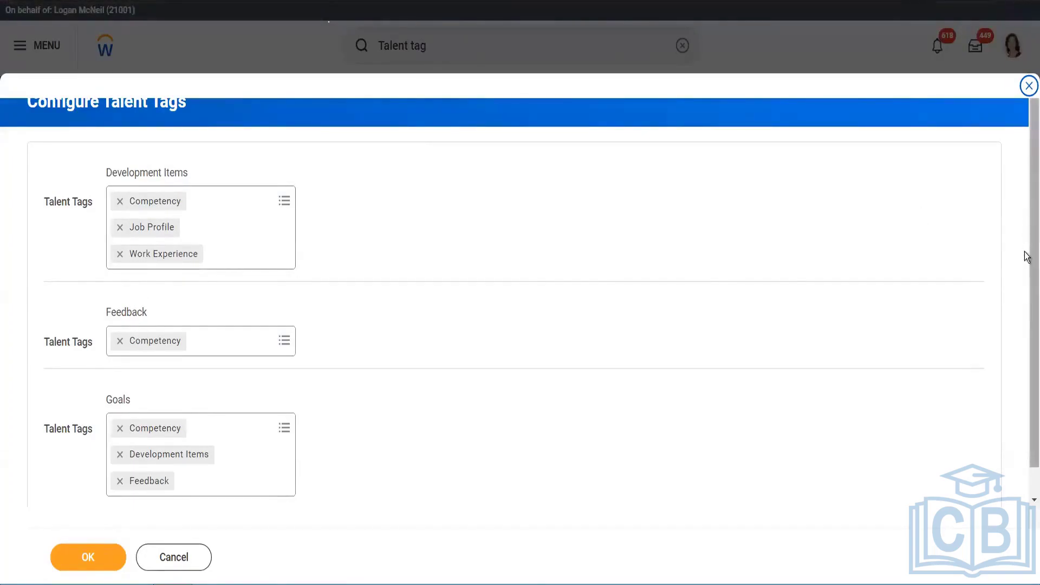
{"action": "left_click_drag", "start_coordinate": [1027, 343], "coordinate": [1027, 355]}
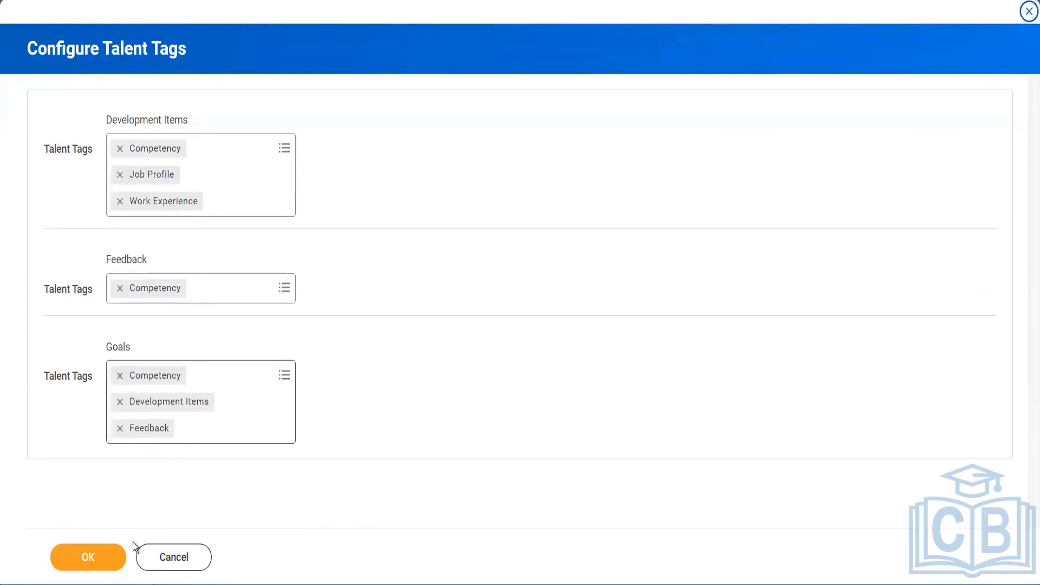
{"action": "left_click", "coordinate": [175, 564]}
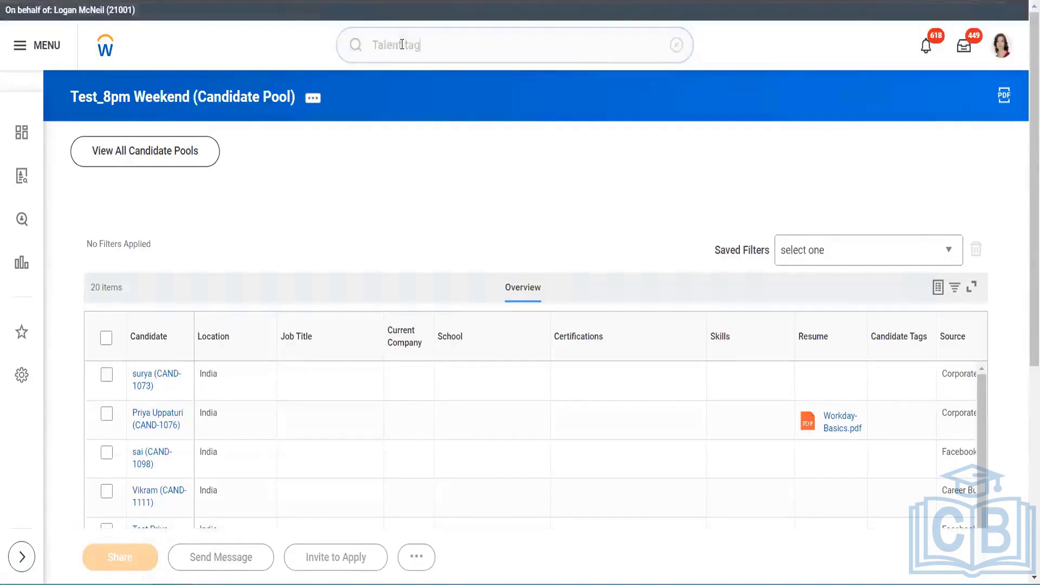
Step: Search for "worker tag" and open the Assign Schedule Tags to Worker task
{"action": "left_click", "coordinate": [402, 45]}
{"action": "key", "text": "BackSpace"}
{"action": "key", "text": "BackSpace"}
{"action": "key", "text": "BackSpace"}
{"action": "key", "text": "BackSpace"}
{"action": "key", "text": "BackSpace"}
{"action": "key", "text": "BackSpace"}
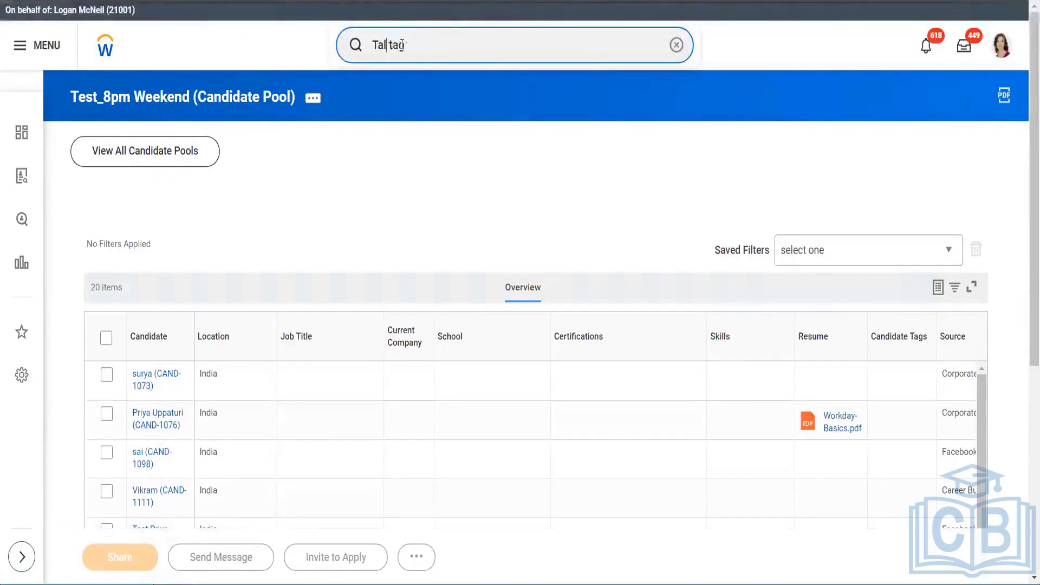
{"action": "type", "text": "worker"}
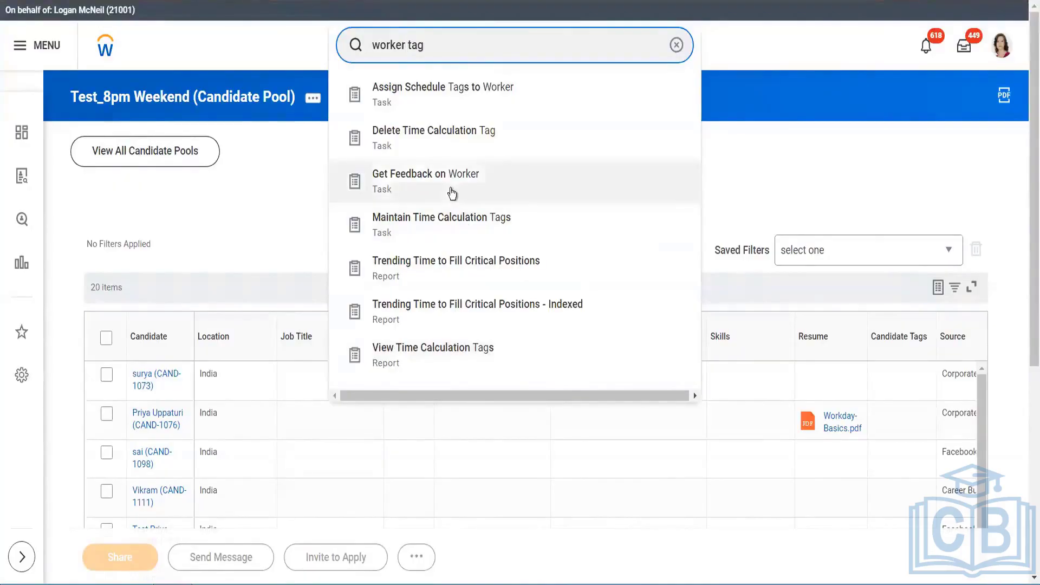
{"action": "left_click", "coordinate": [447, 105]}
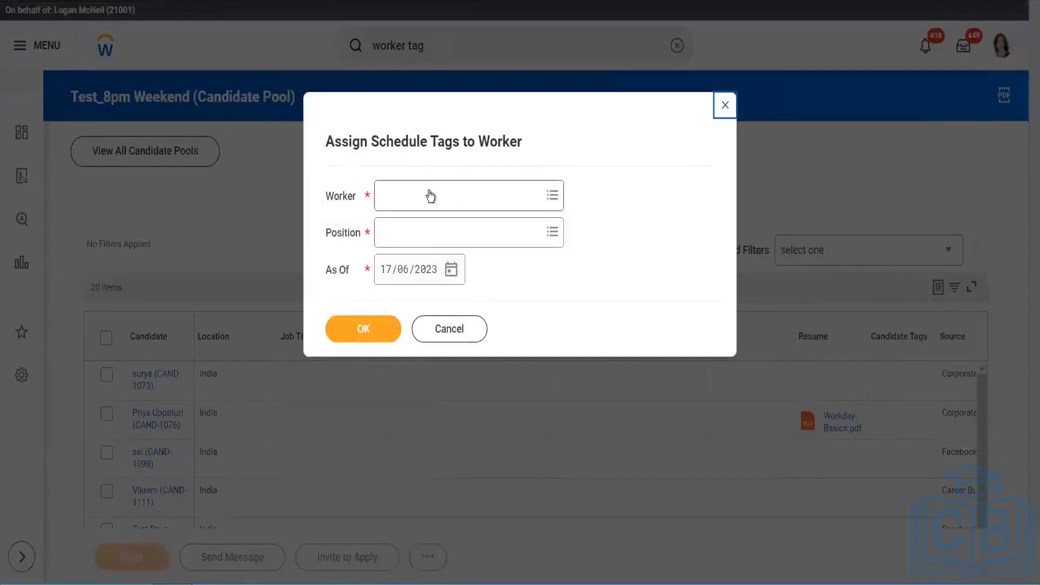
Step: Select the Product Manager from RL & BB Delivery as the worker, submit the schedule tag request and read the resulting page
{"action": "left_click", "coordinate": [431, 196]}
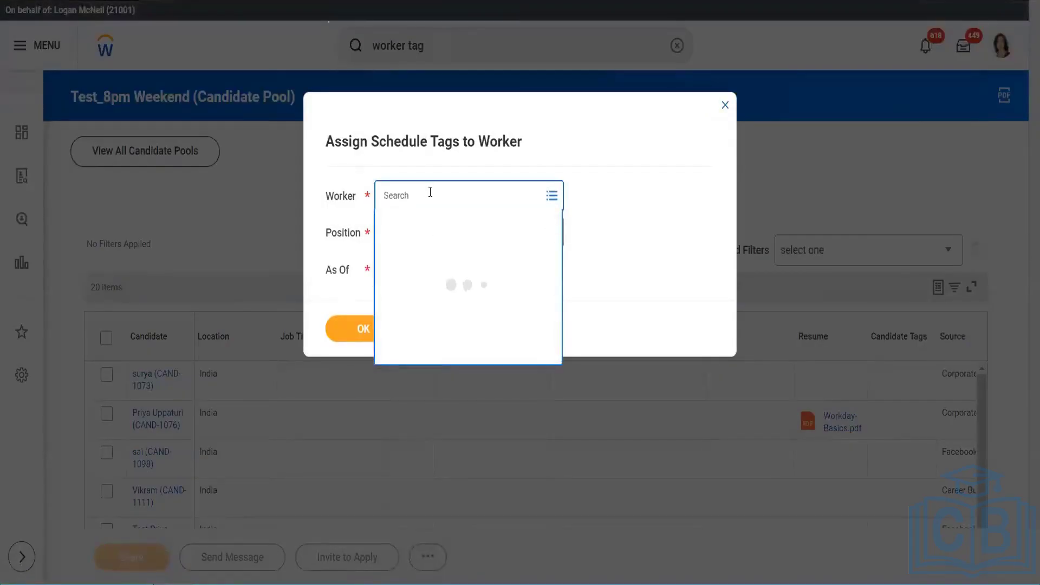
{"action": "type", "text": "na"}
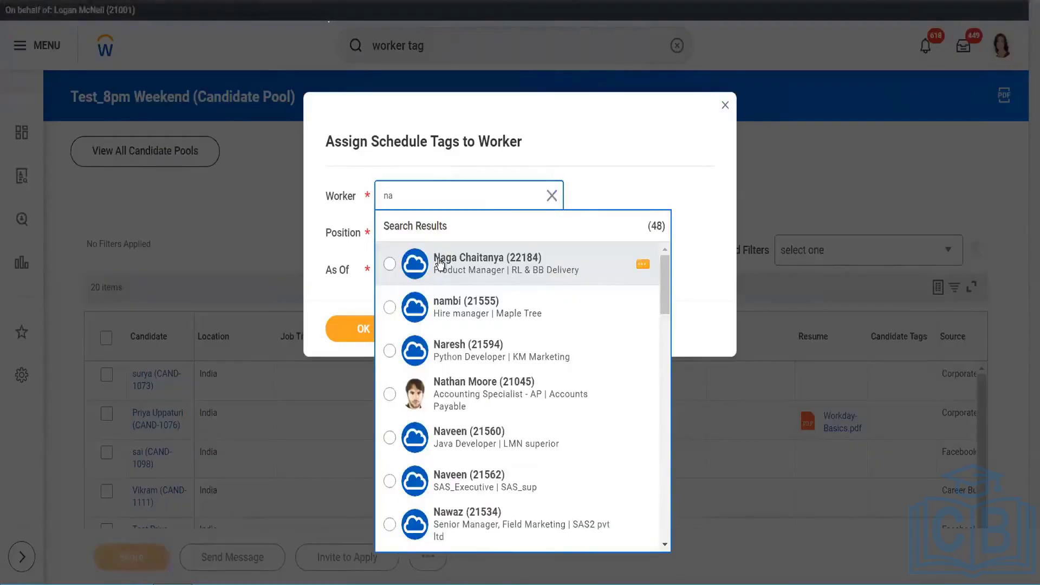
{"action": "left_click", "coordinate": [440, 264]}
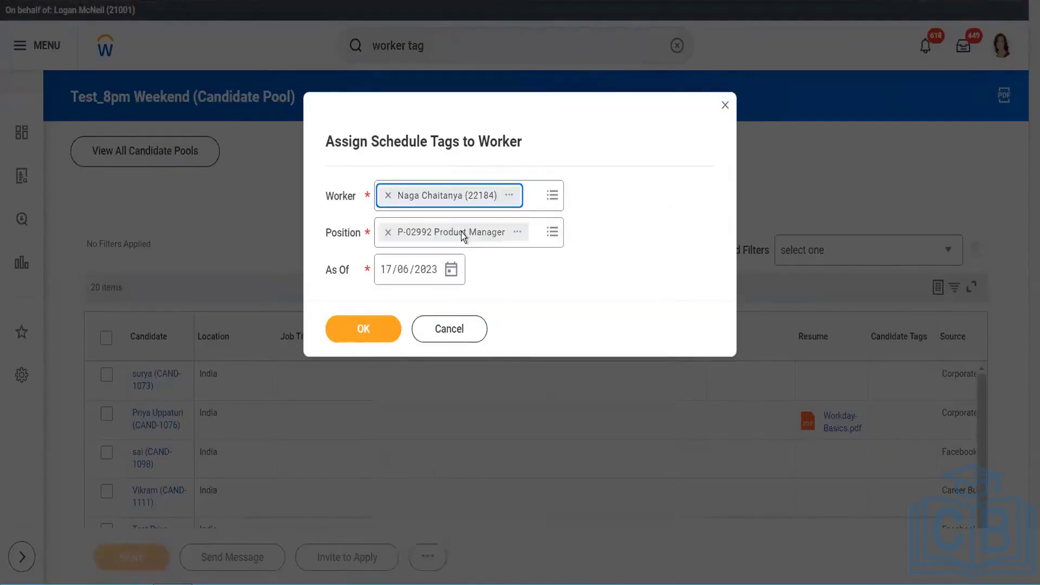
{"action": "left_click", "coordinate": [367, 331]}
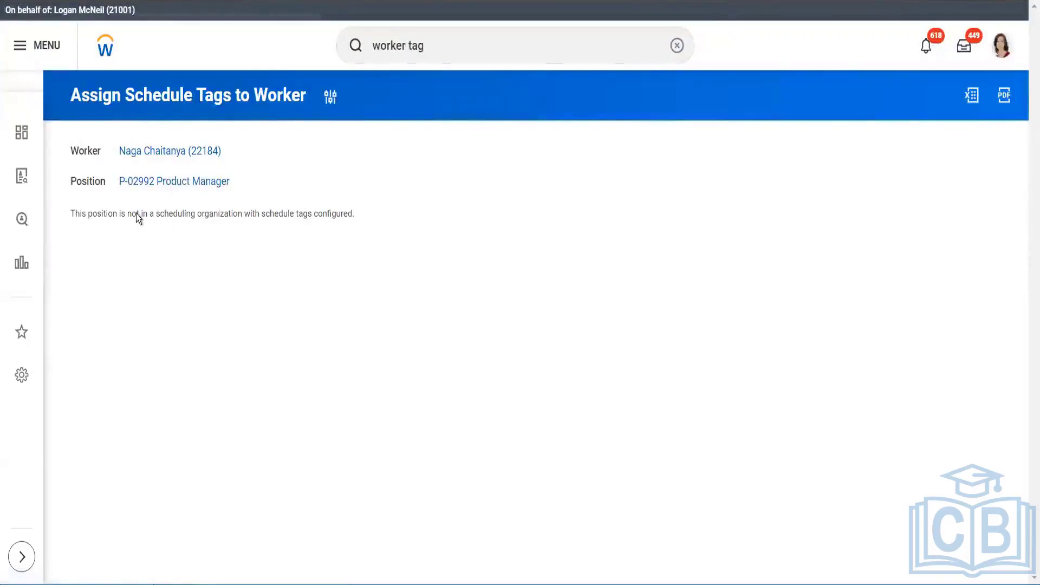
{"action": "left_click_drag", "start_coordinate": [135, 213], "coordinate": [350, 213]}
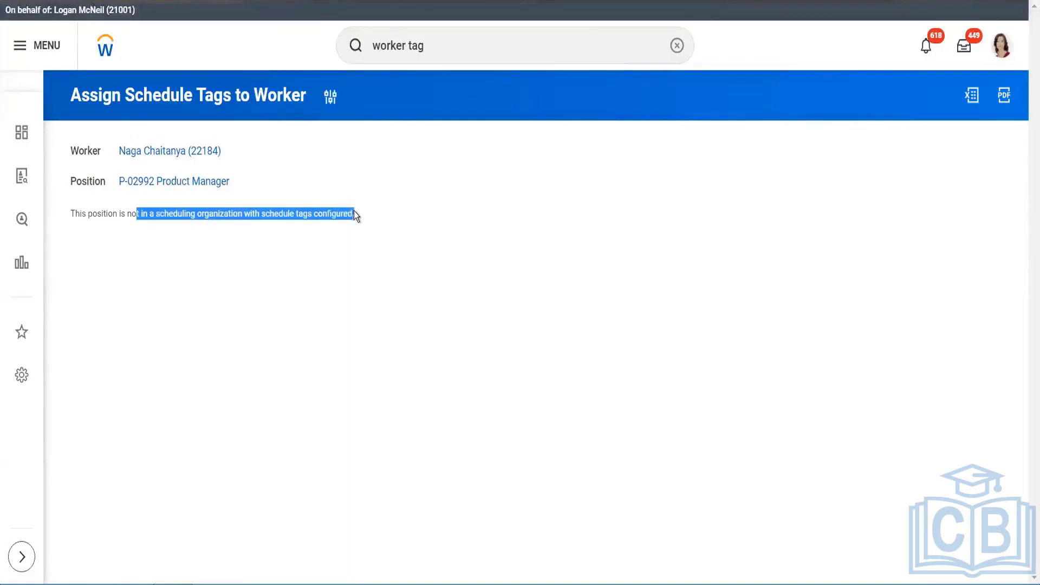
{"action": "left_click", "coordinate": [317, 290]}
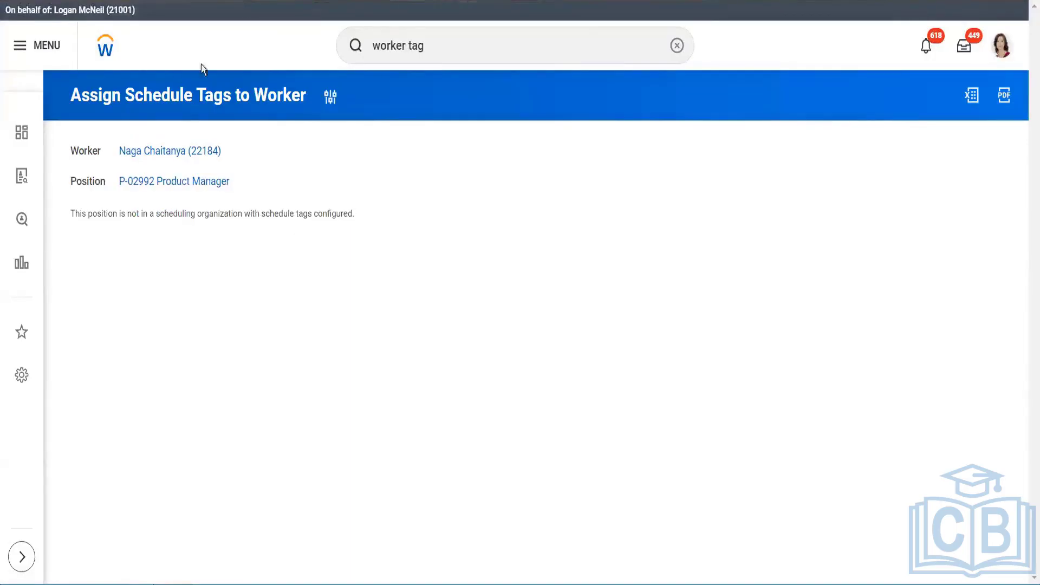
Step: Return to the home page, search for "create cand pool" and open the Create Candidate Pool task
{"action": "left_click", "coordinate": [105, 50]}
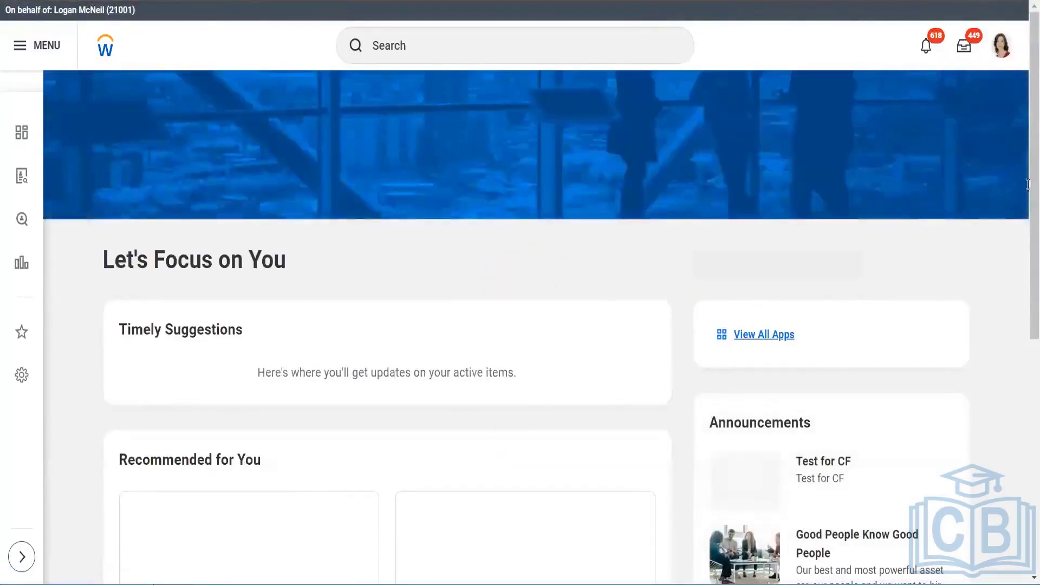
{"action": "mouse_move", "coordinate": [1035, 246]}
{"action": "left_mouse_down"}
{"action": "mouse_move", "coordinate": [1034, 349]}
{"action": "mouse_move", "coordinate": [1034, 239]}
{"action": "left_mouse_up"}
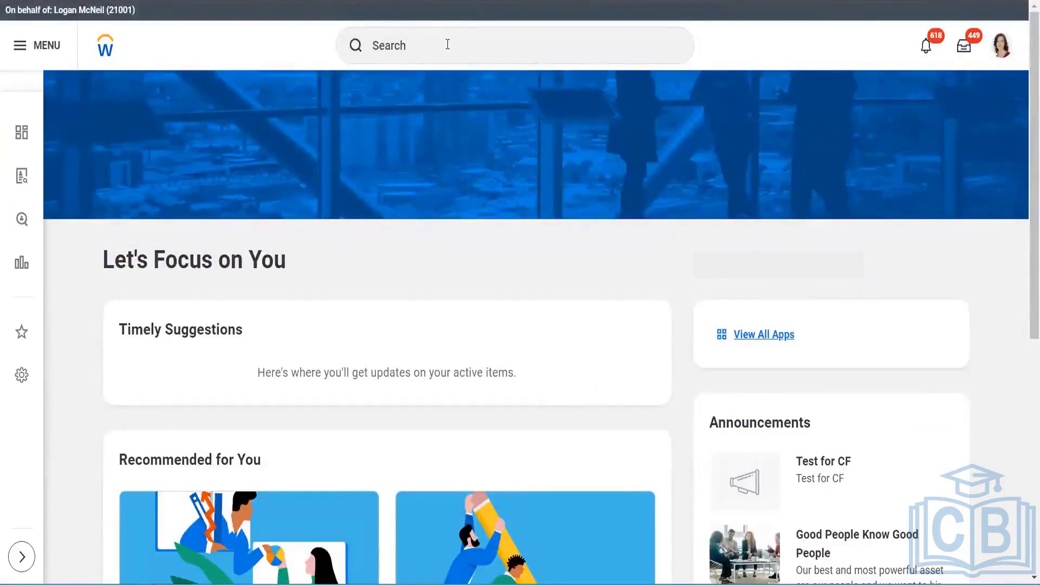
{"action": "left_click", "coordinate": [447, 45]}
{"action": "type", "text": "creat"}
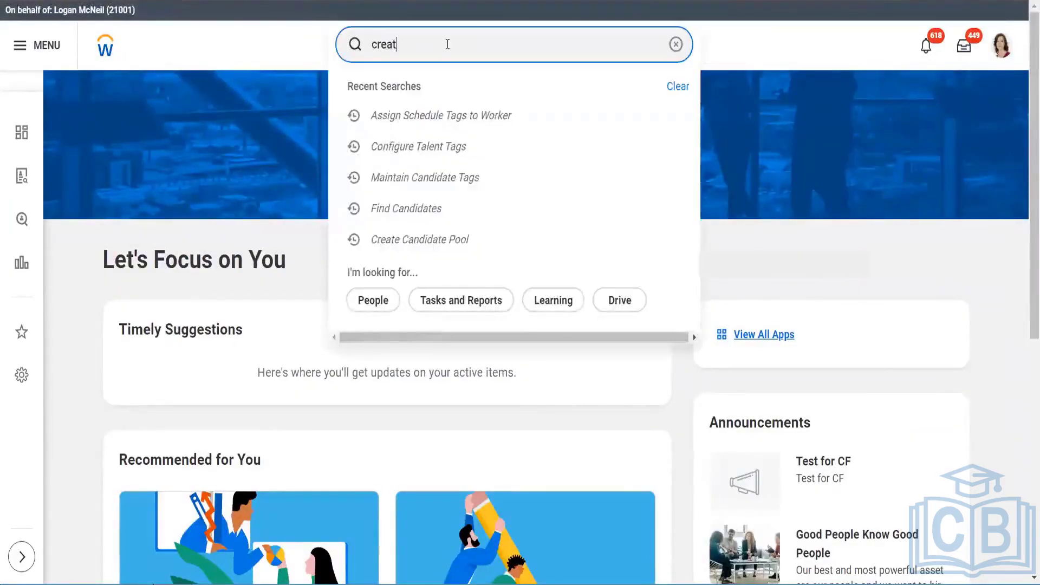
{"action": "type", "text": "e ca"}
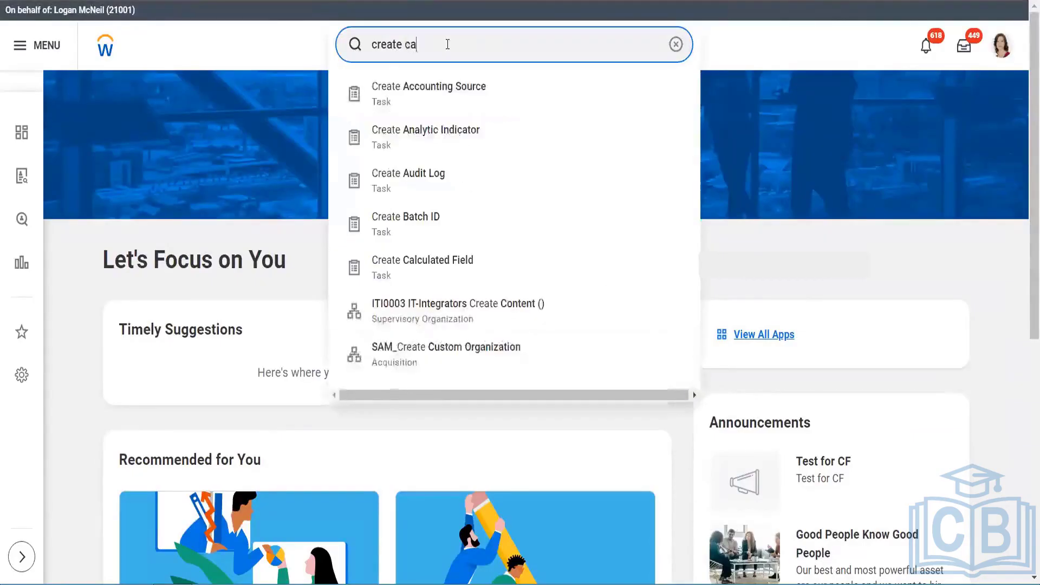
{"action": "type", "text": "nd pool"}
{"action": "left_click", "coordinate": [448, 83]}
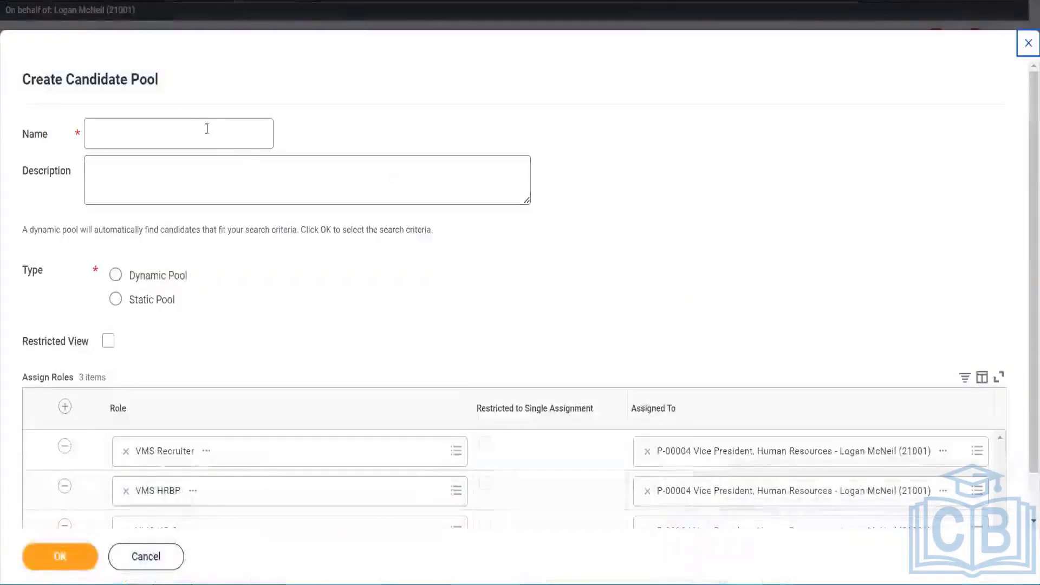
Step: Name the new candidate pool "Test_Weekend 8pm Dynamic", set its type to Dynamic Pool and continue to the search criteria
{"action": "left_click", "coordinate": [206, 126]}
{"action": "type", "text": "Test"}
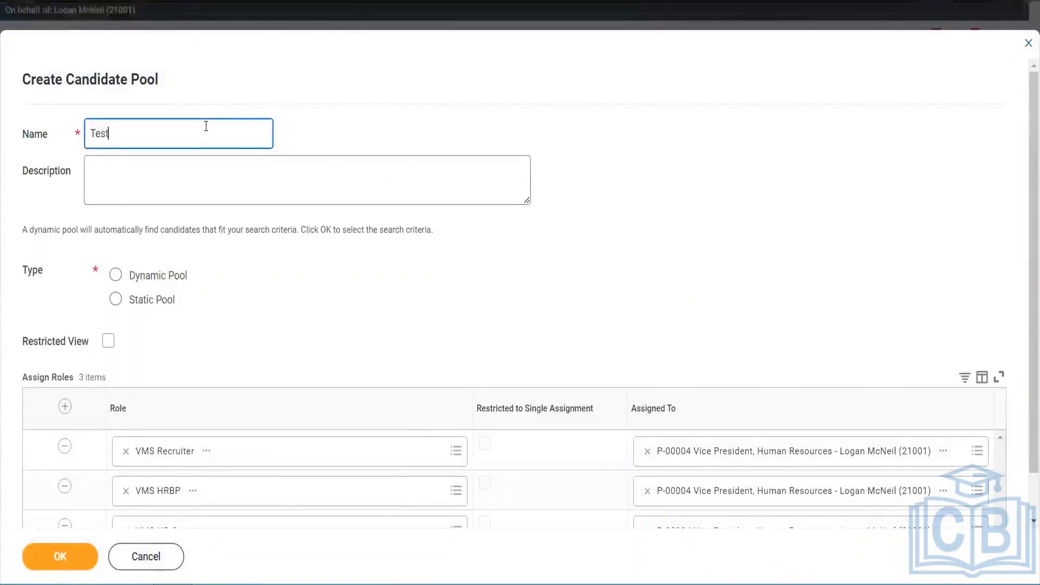
{"action": "type", "text": "_Weekend"}
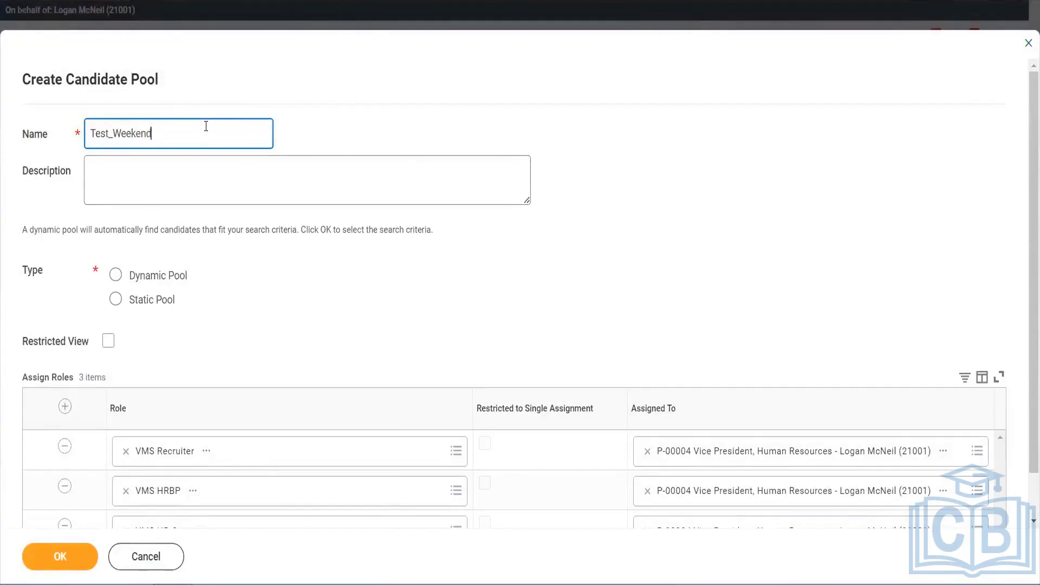
{"action": "type", "text": " 8pm Dynamic"}
{"action": "left_click", "coordinate": [117, 276]}
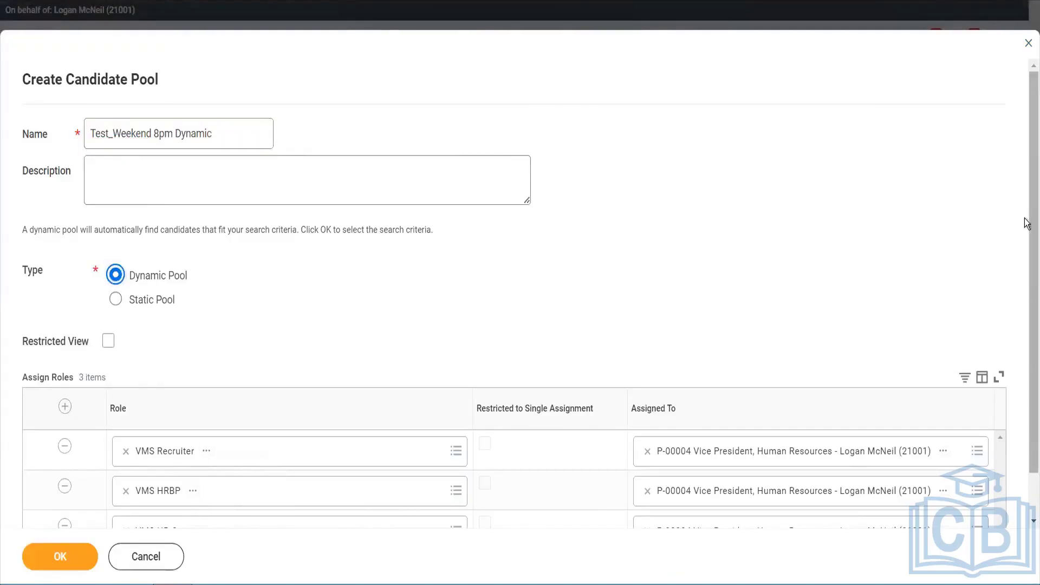
{"action": "scroll", "coordinate": [499, 279], "scroll_direction": "down", "scroll_amount": 1}
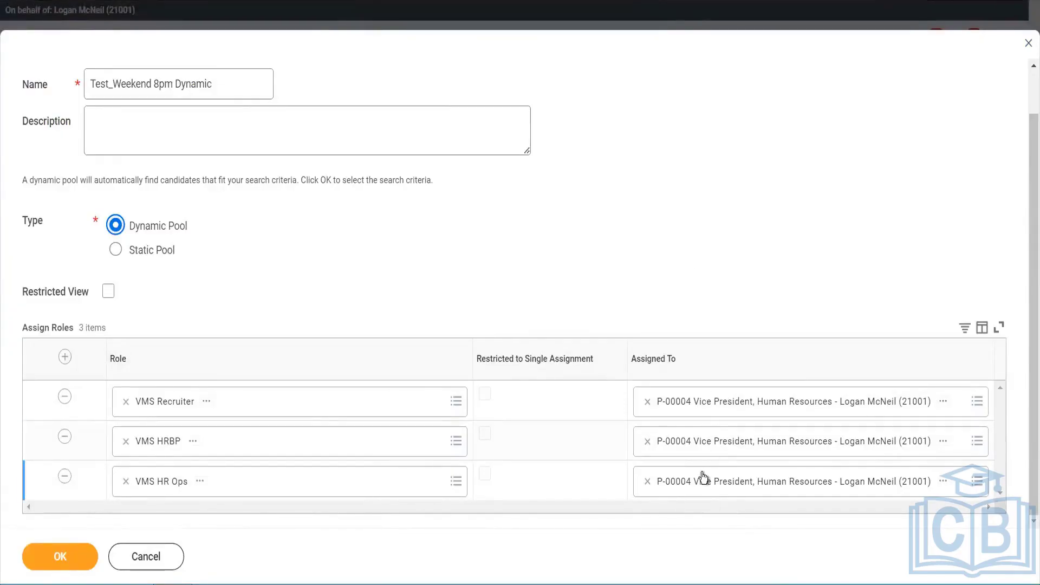
{"action": "left_click", "coordinate": [61, 561]}
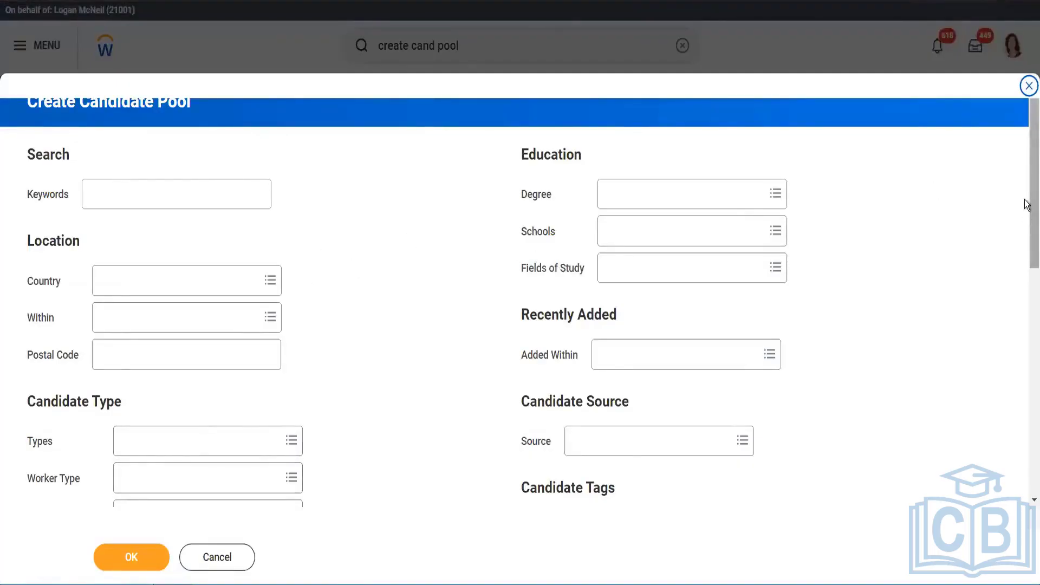
Step: Set the pool's Country criterion to India, review the other search criteria and submit the candidate pool
{"action": "scroll", "coordinate": [1027, 204], "scroll_direction": "down", "scroll_amount": 3}
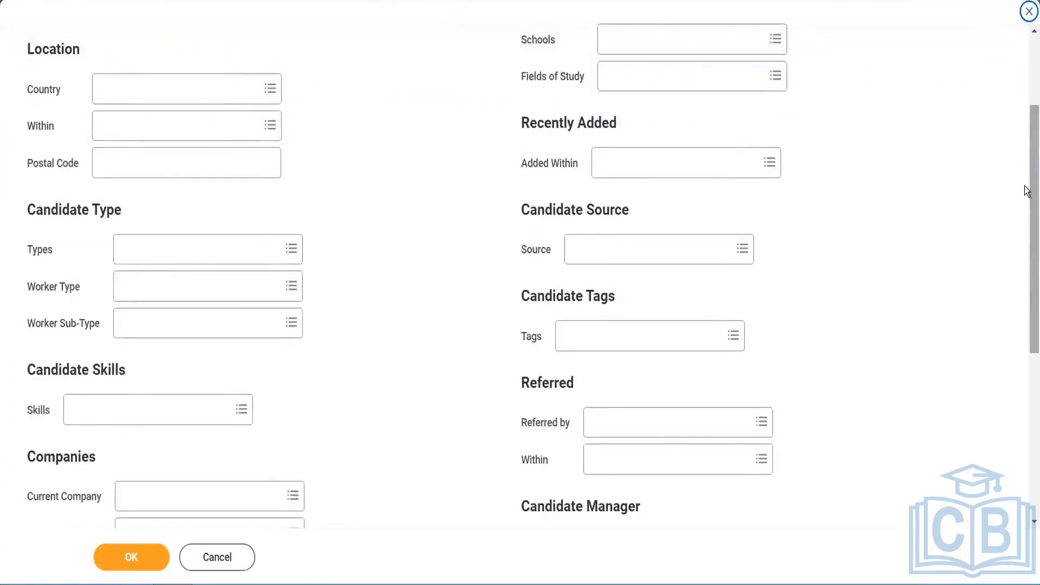
{"action": "left_click", "coordinate": [182, 90]}
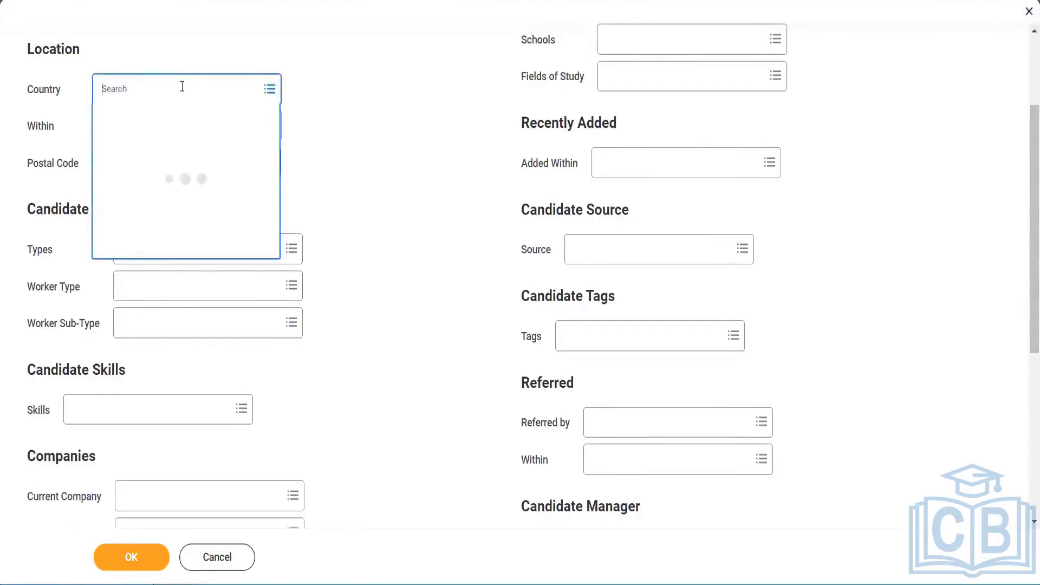
{"action": "type", "text": "India"}
{"action": "key", "text": "Return"}
{"action": "left_click", "coordinate": [148, 155]}
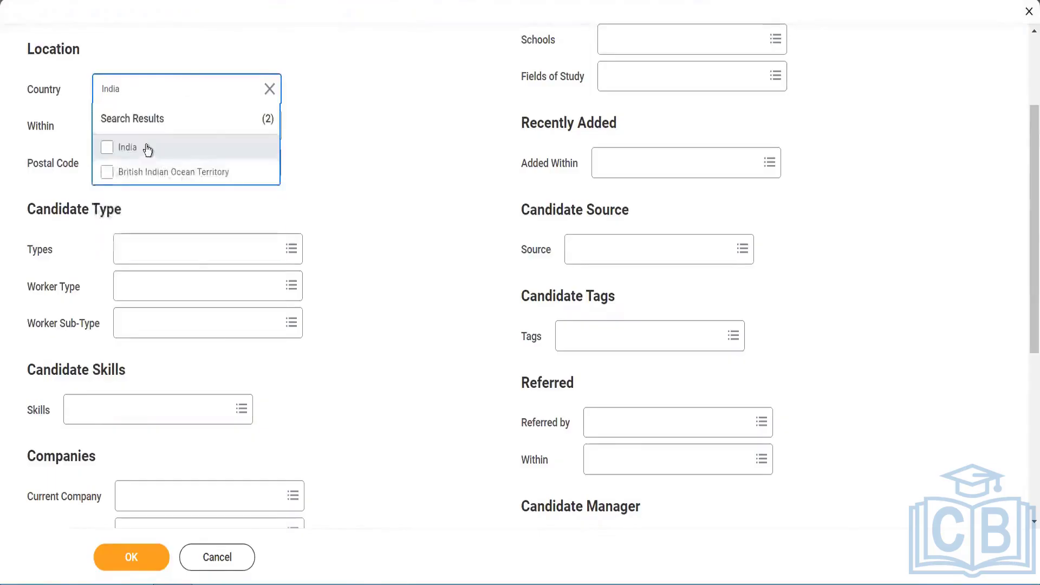
{"action": "left_click", "coordinate": [405, 119]}
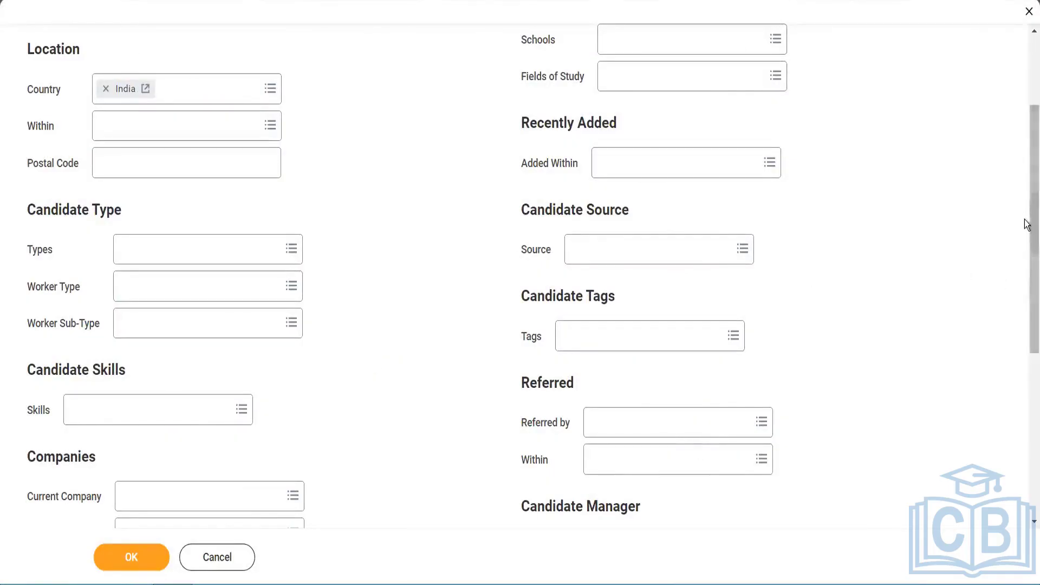
{"action": "scroll", "coordinate": [1026, 332], "scroll_direction": "down", "scroll_amount": 2}
{"action": "scroll", "coordinate": [1029, 380], "scroll_direction": "down", "scroll_amount": 4}
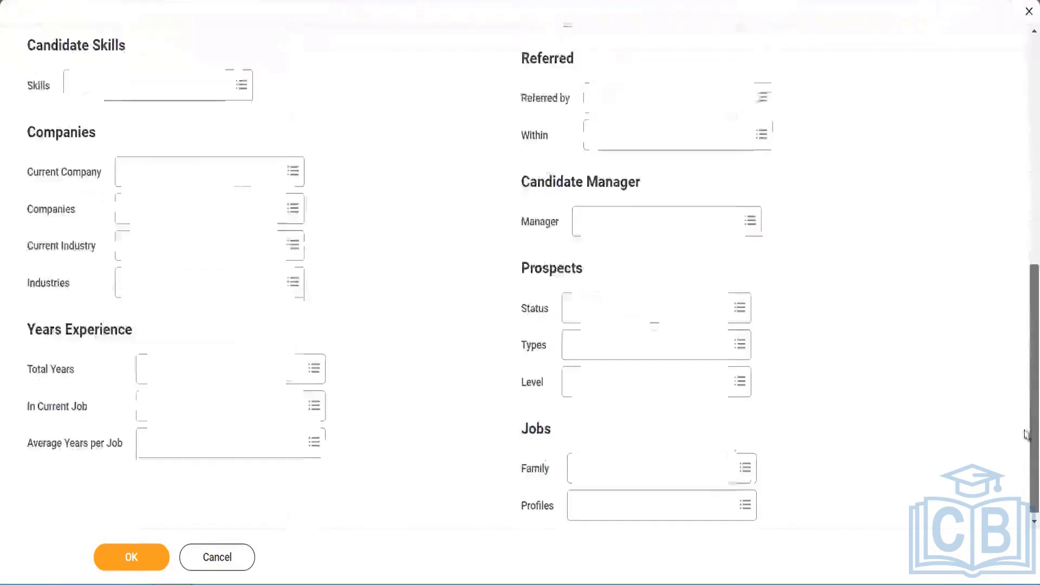
{"action": "scroll", "coordinate": [1029, 244], "scroll_direction": "up", "scroll_amount": 3}
{"action": "scroll", "coordinate": [1028, 89], "scroll_direction": "up", "scroll_amount": 5}
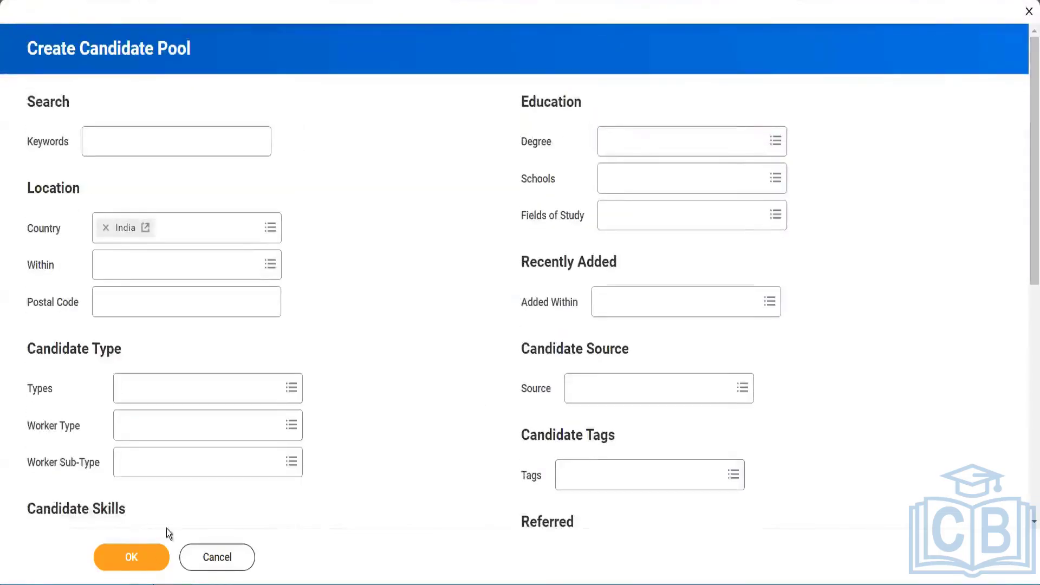
{"action": "left_click", "coordinate": [122, 557]}
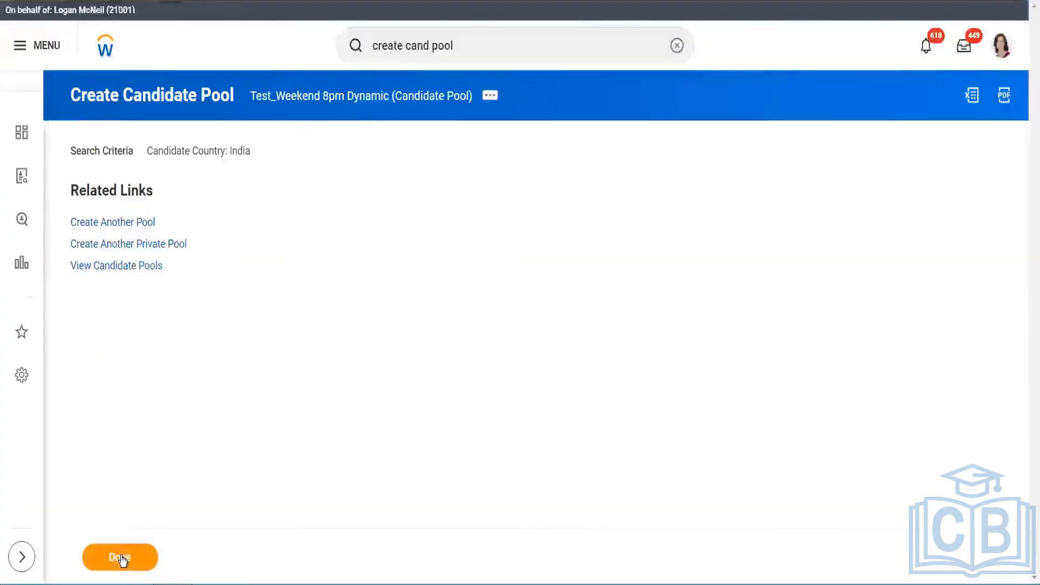
Step: Search for "view can pool" and run the View Candidate Pool report for Test_Weekend 8pm Dynamic
{"action": "left_click", "coordinate": [472, 49]}
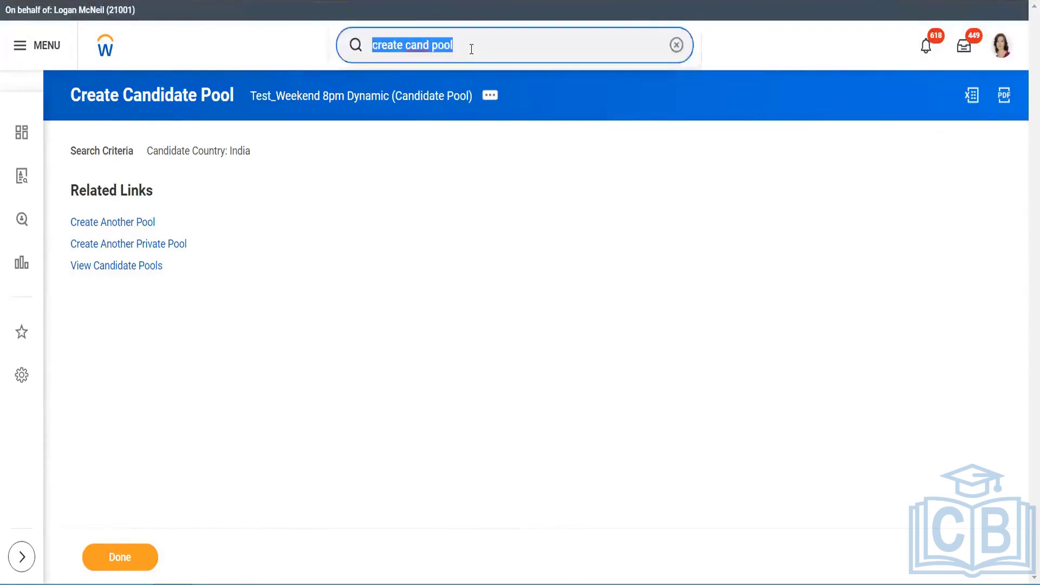
{"action": "type", "text": "view"}
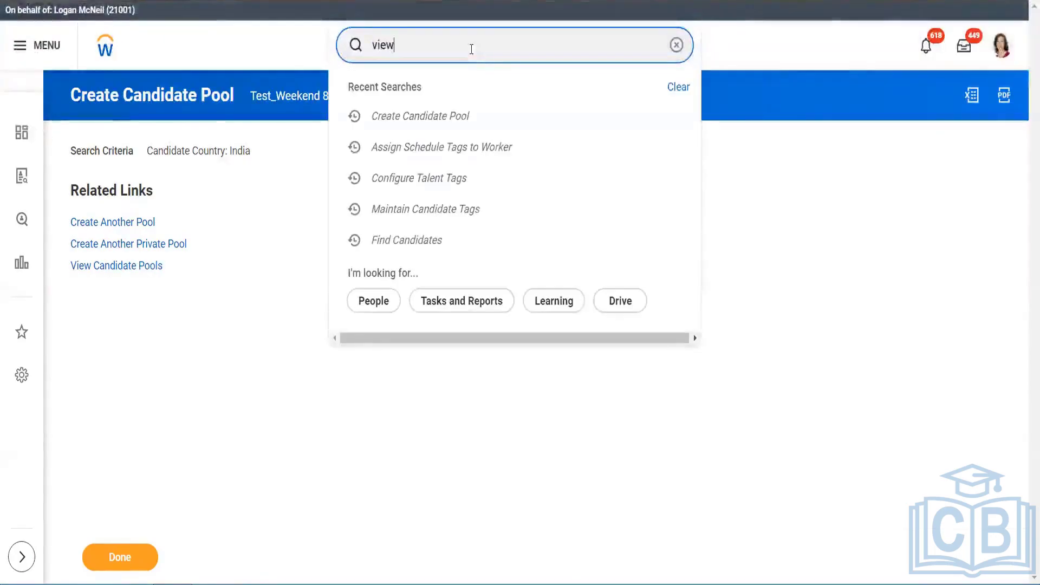
{"action": "type", "text": " can pool"}
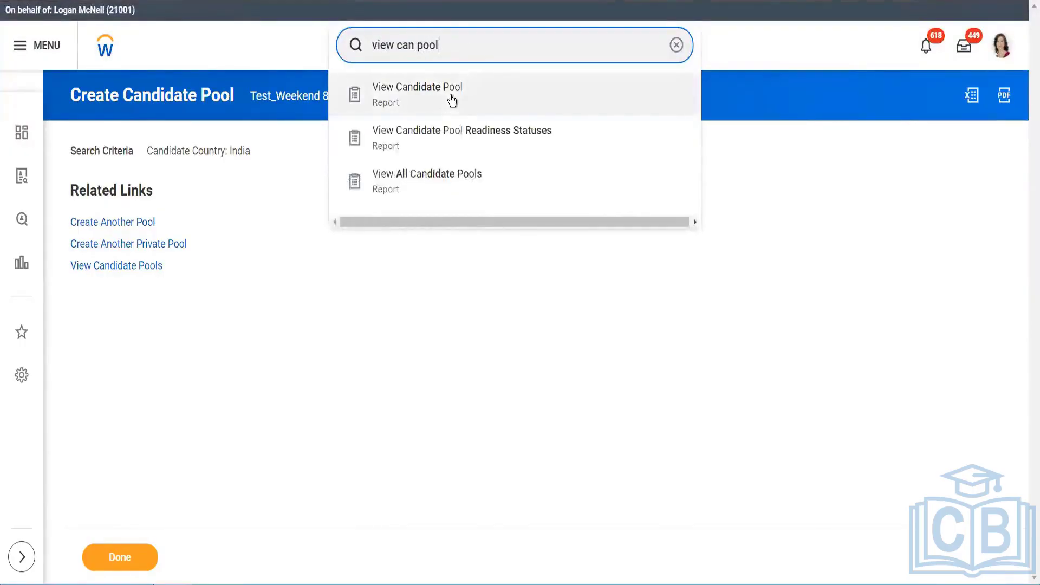
{"action": "left_click", "coordinate": [451, 99]}
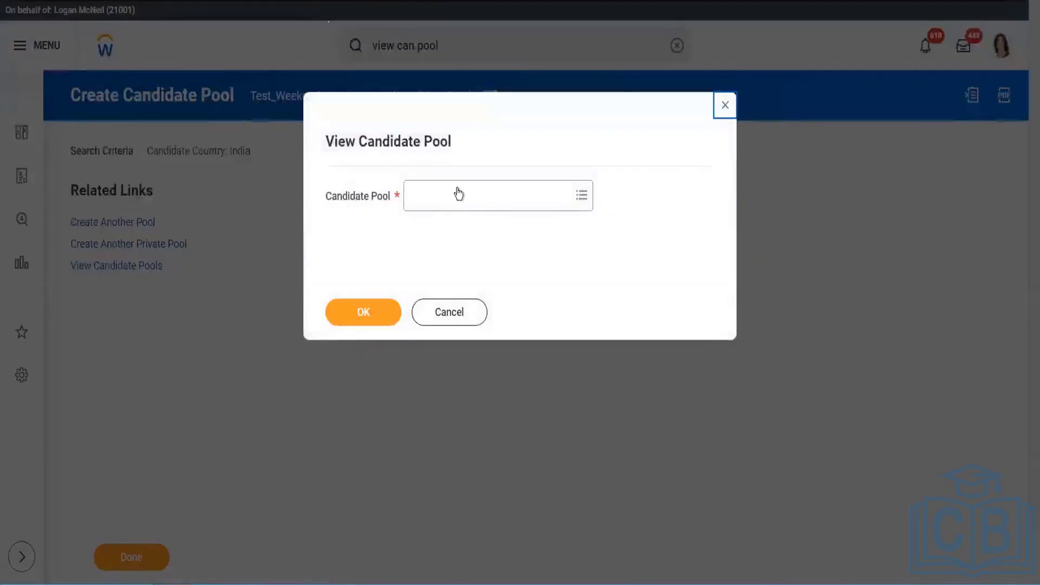
{"action": "left_click", "coordinate": [459, 194]}
{"action": "type", "text": "test"}
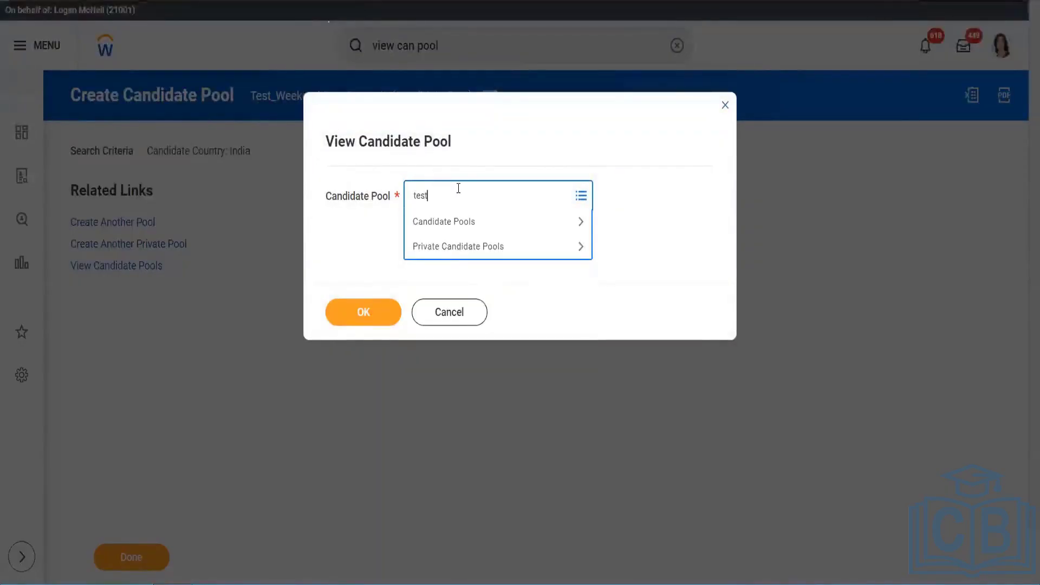
{"action": "key", "text": "Return"}
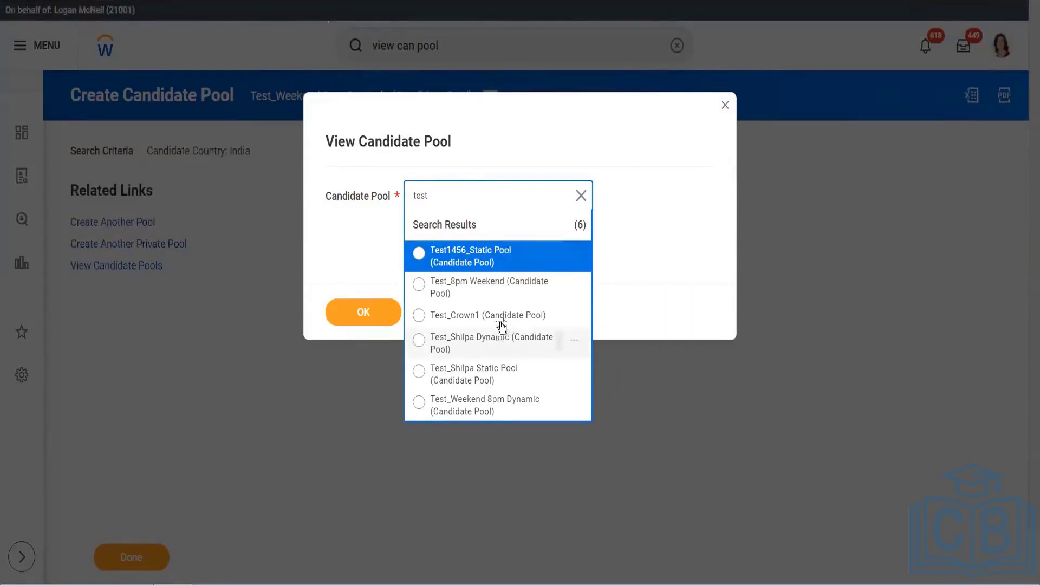
{"action": "left_click", "coordinate": [487, 406]}
{"action": "left_click", "coordinate": [378, 313]}
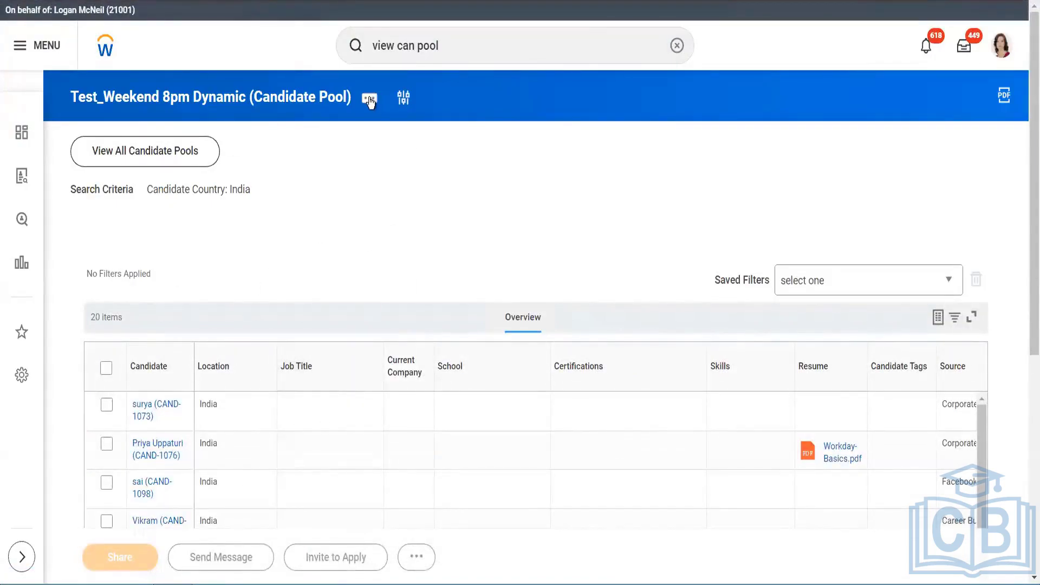
Step: Open Test_Weekend 8pm Dynamic for editing, check its type setting and description of dynamic pools, and continue to its search criteria
{"action": "left_click", "coordinate": [370, 101]}
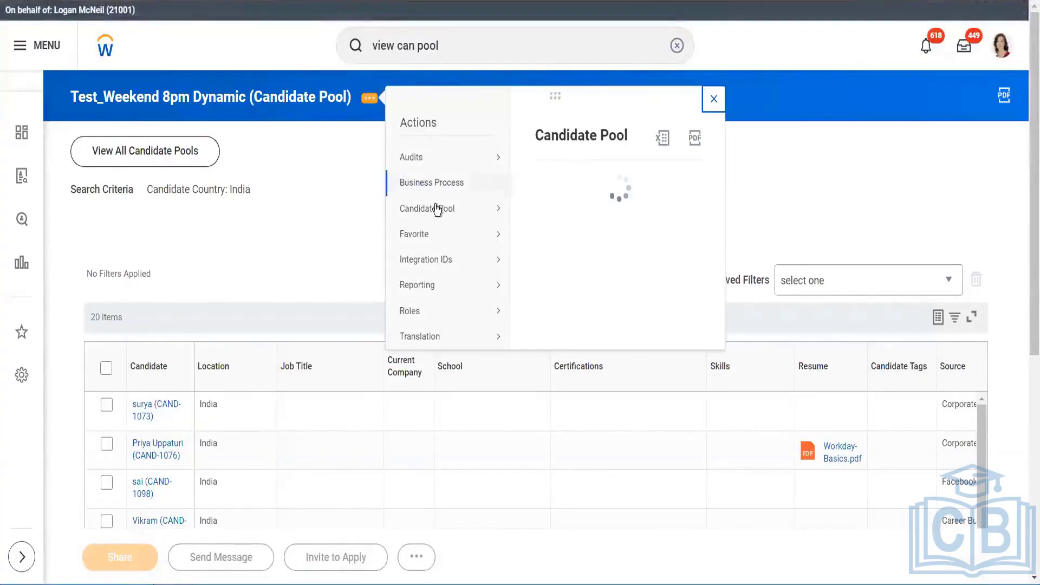
{"action": "mouse_move", "coordinate": [437, 209]}
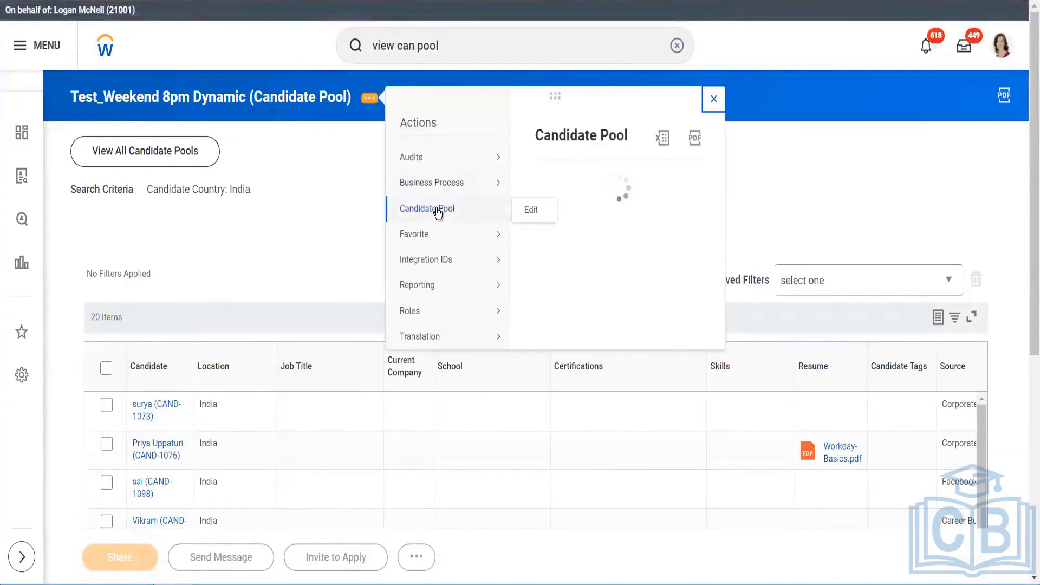
{"action": "left_click", "coordinate": [529, 211]}
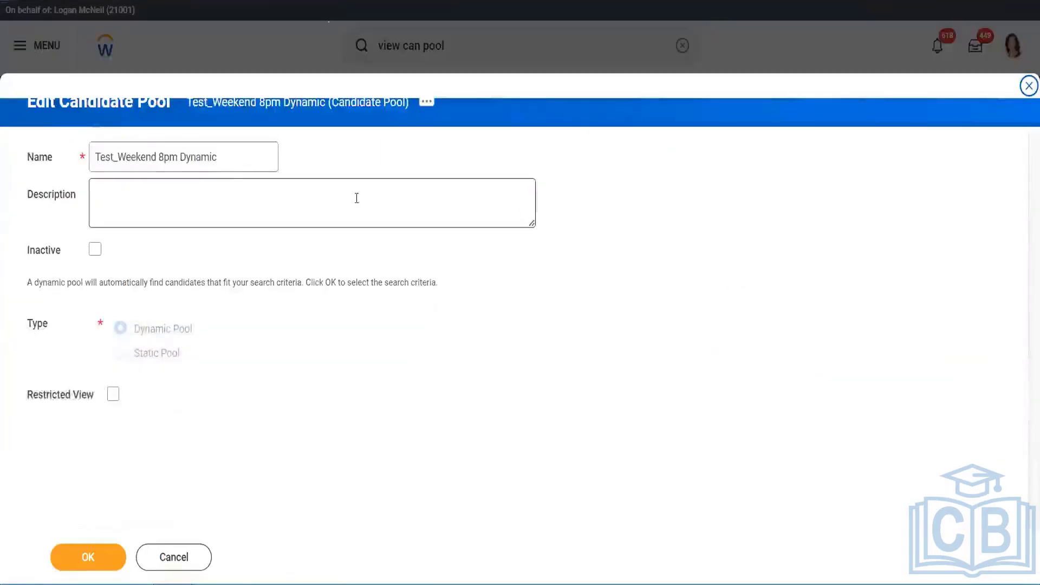
{"action": "left_click", "coordinate": [122, 330]}
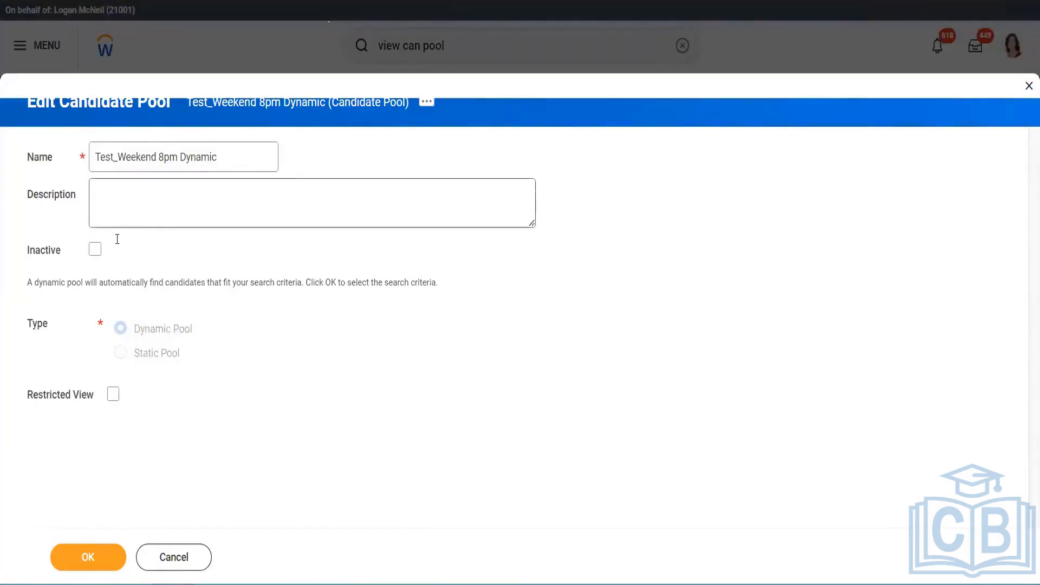
{"action": "left_click_drag", "start_coordinate": [201, 285], "coordinate": [264, 306]}
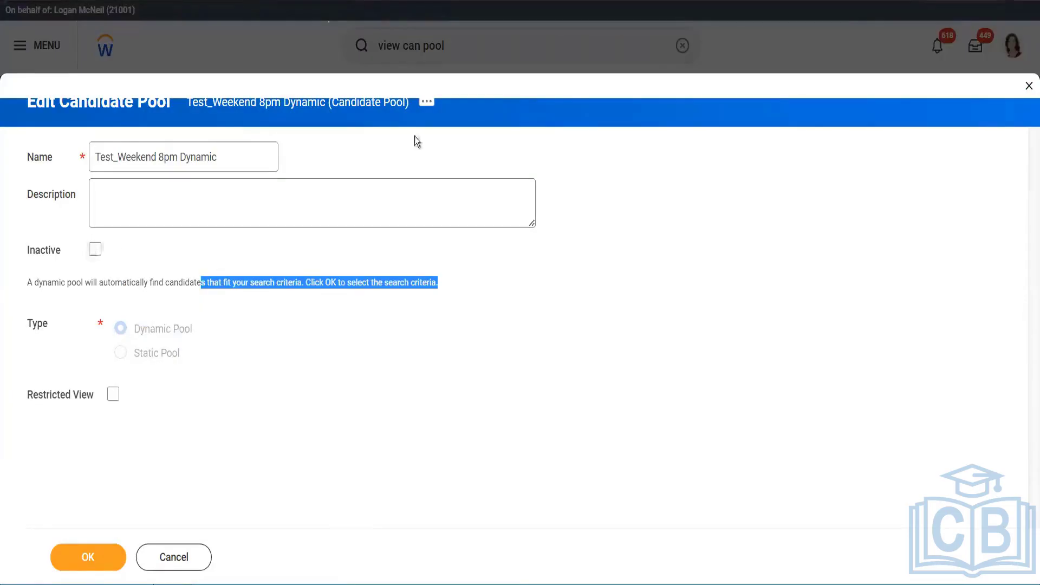
{"action": "left_click", "coordinate": [88, 558]}
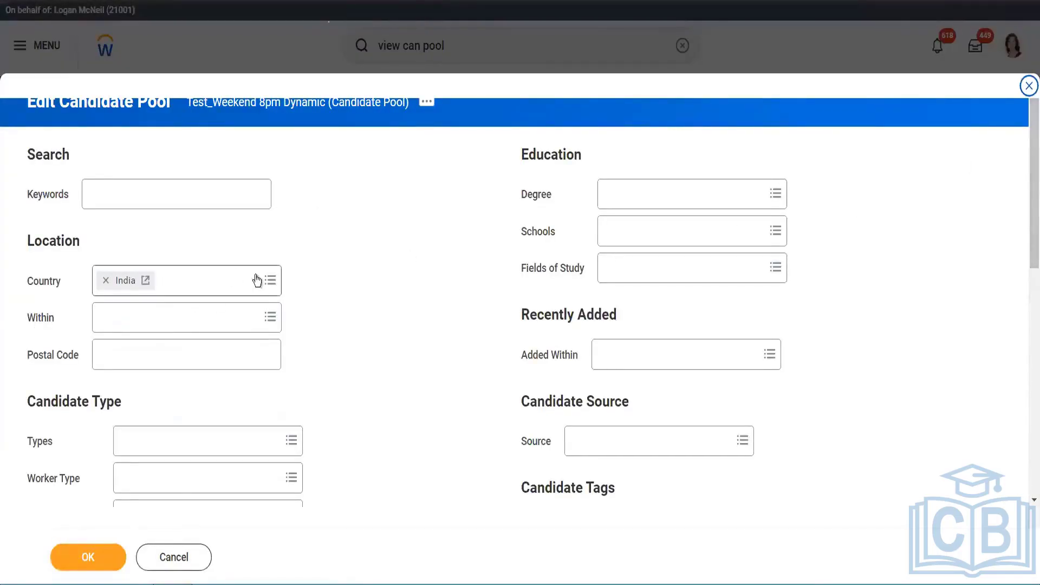
Step: Add United States of America to the pool's Country criterion, submit the edit and open the updated pool
{"action": "left_click", "coordinate": [253, 292]}
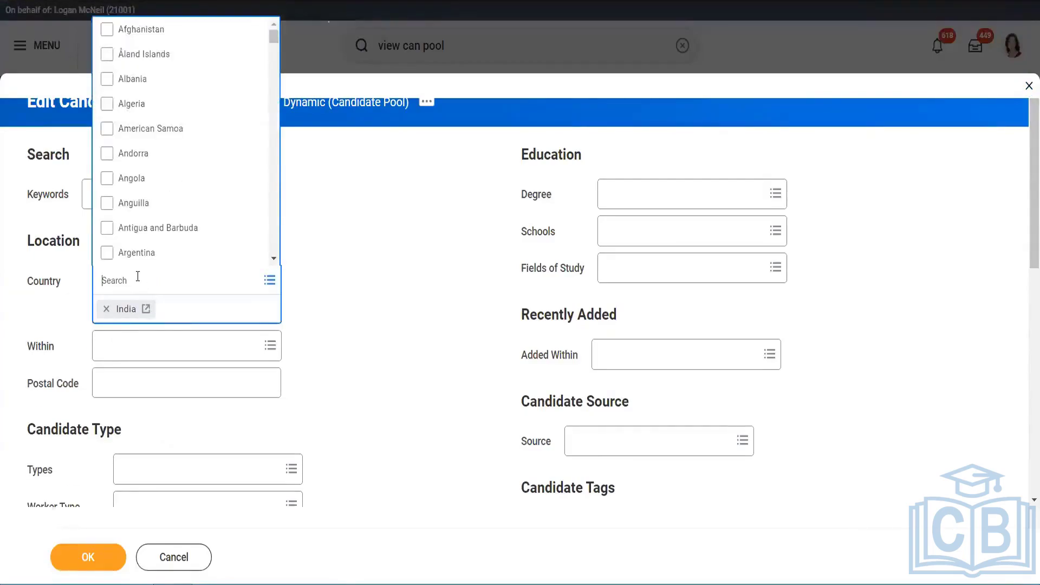
{"action": "type", "text": "united stat"}
{"action": "key", "text": "Return"}
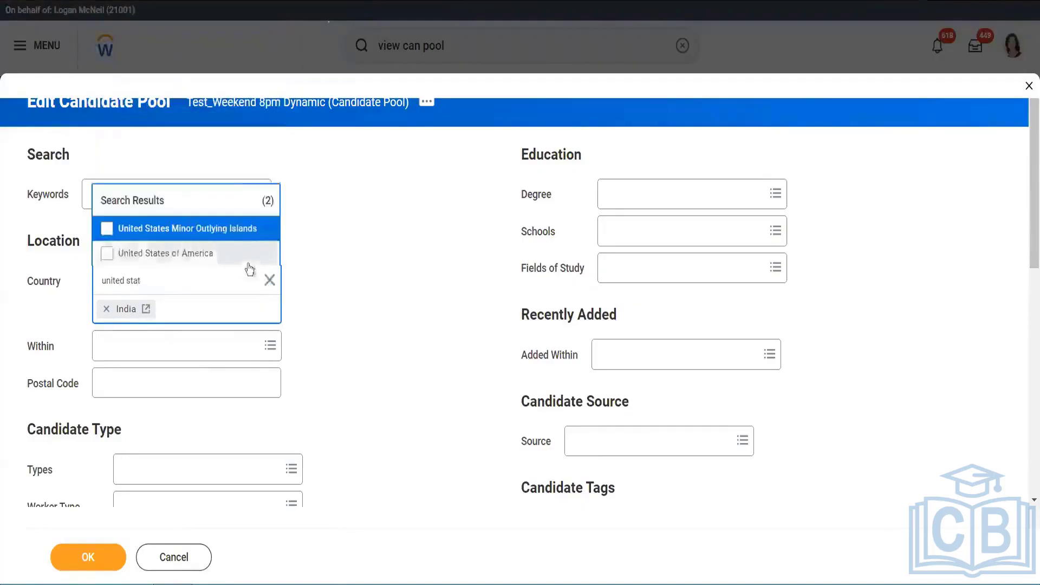
{"action": "left_click", "coordinate": [260, 252]}
{"action": "left_click", "coordinate": [330, 254]}
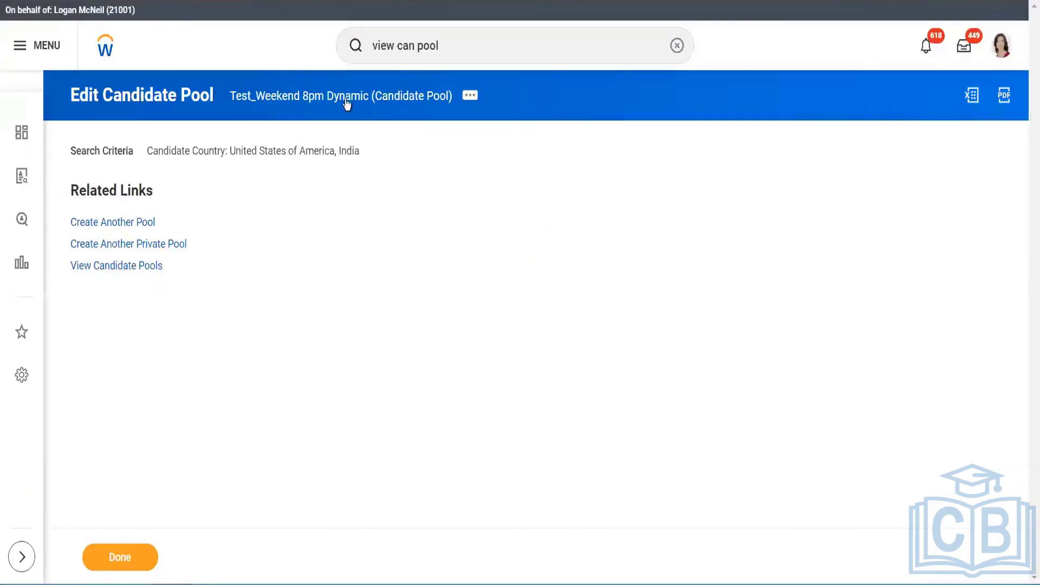
{"action": "left_click", "coordinate": [345, 98]}
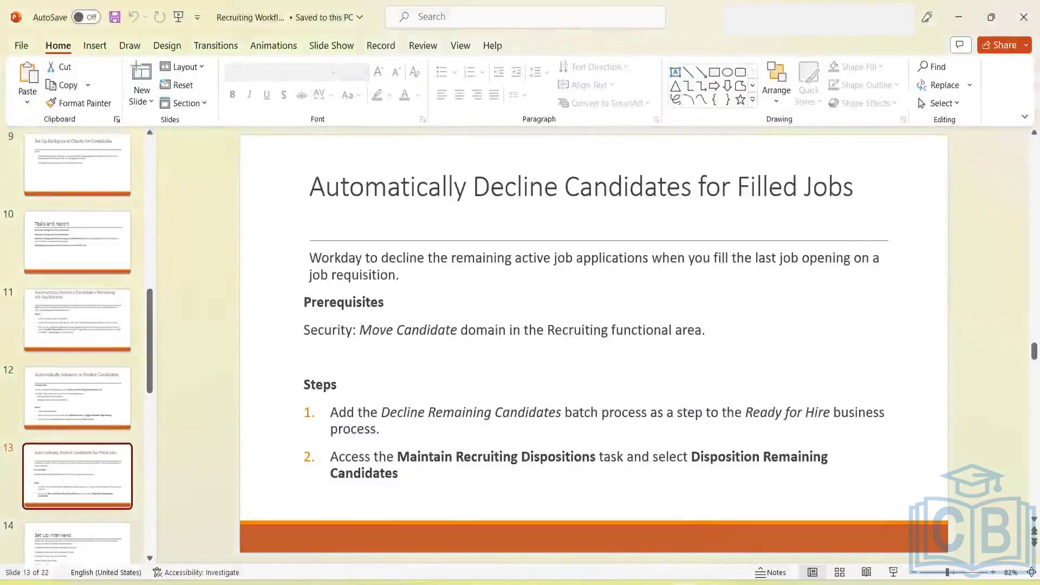
Step: Switch to the Workday remote session and review the search criteria of the Test_Weekend 8pm Dynamic candidate pool
{"action": "mouse_move", "coordinate": [686, 584]}
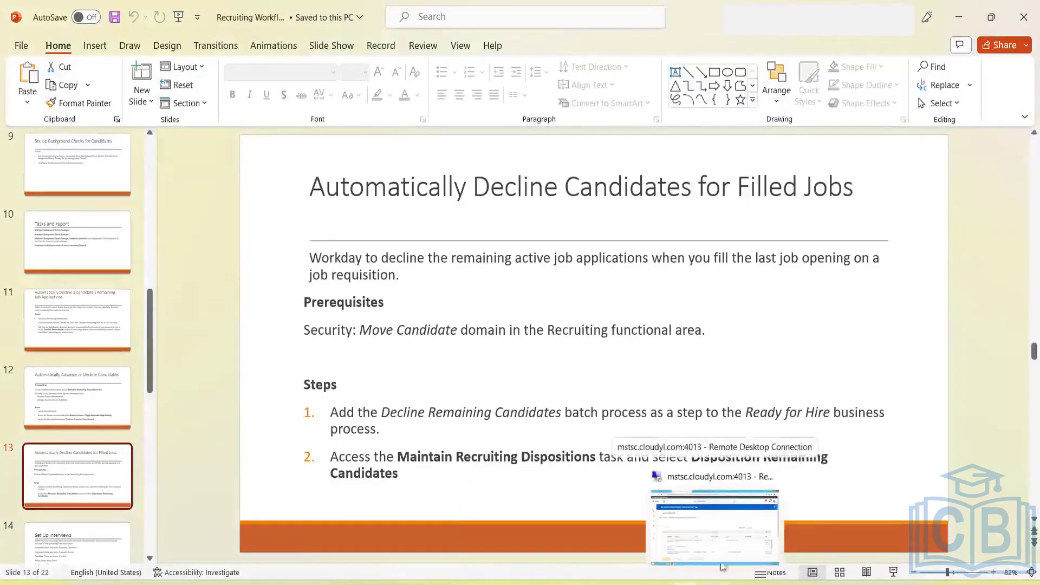
{"action": "left_click", "coordinate": [719, 519]}
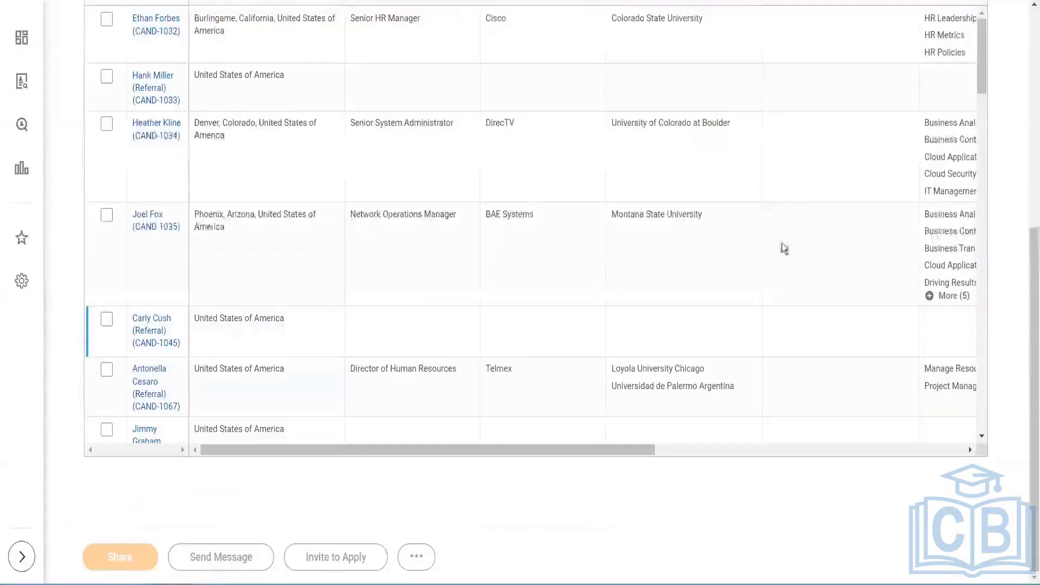
{"action": "left_click_drag", "start_coordinate": [1026, 397], "coordinate": [1024, 174]}
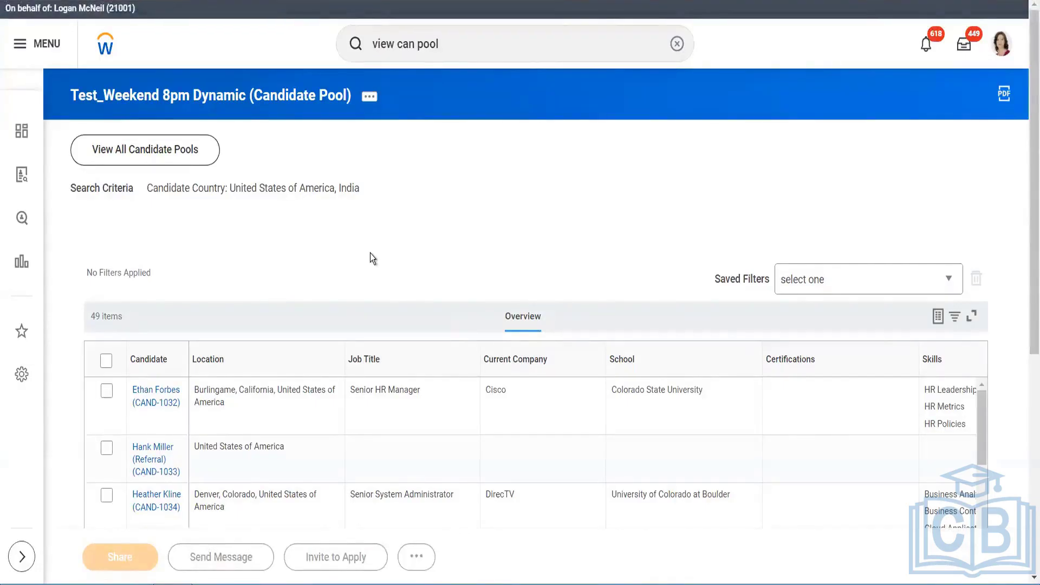
Step: View the profiles of the first and fourth candidates listed in the pool
{"action": "left_click", "coordinate": [151, 402]}
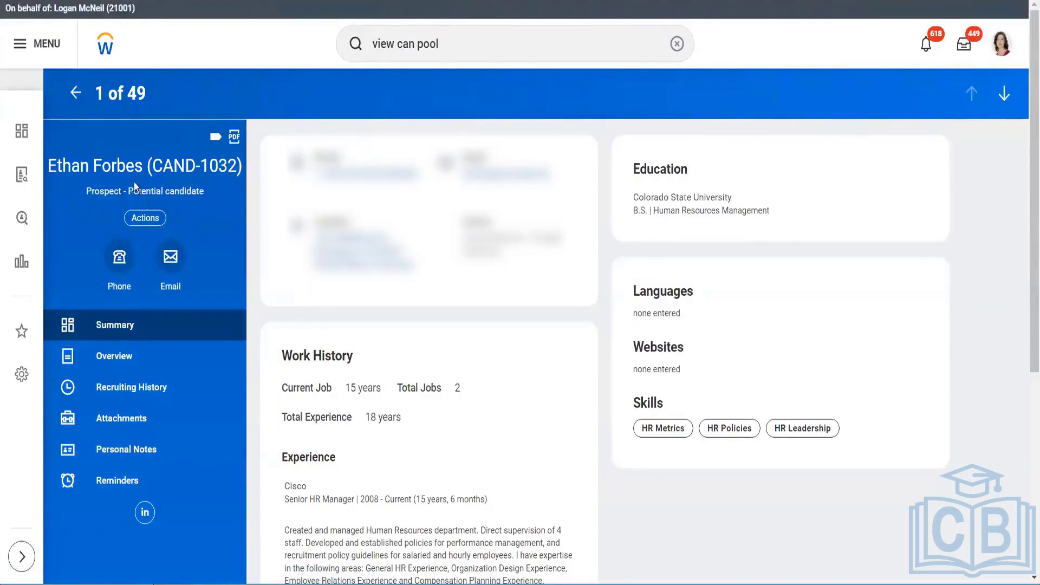
{"action": "key", "text": "alt+Left"}
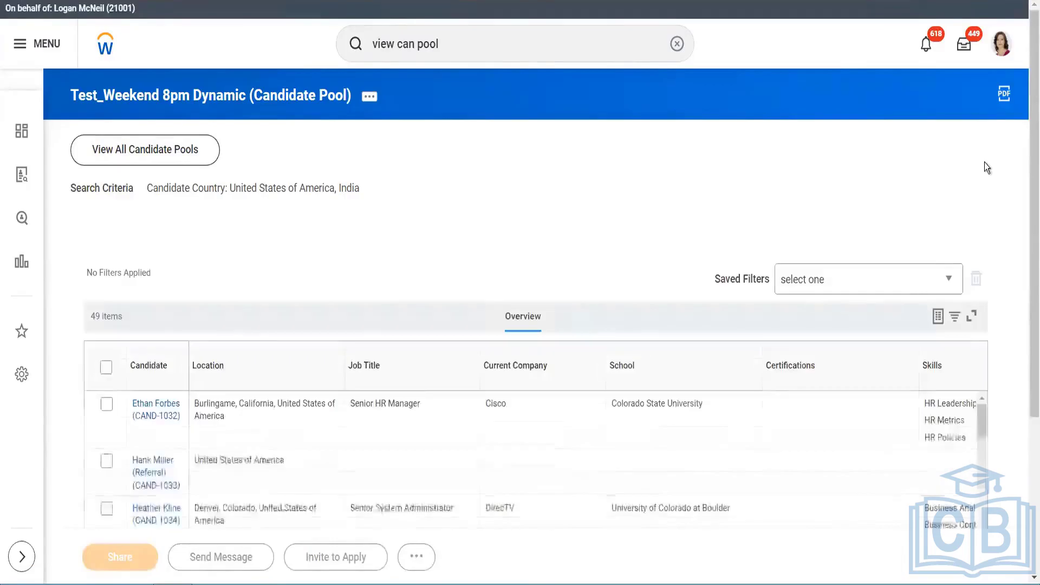
{"action": "scroll", "coordinate": [1026, 301], "scroll_direction": "down", "scroll_amount": 5}
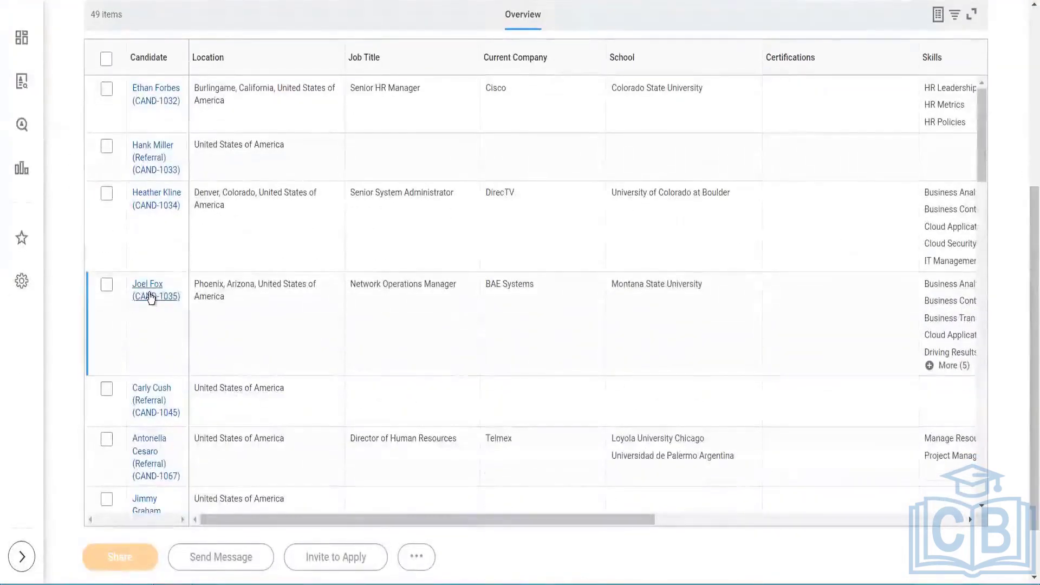
{"action": "left_click", "coordinate": [151, 298]}
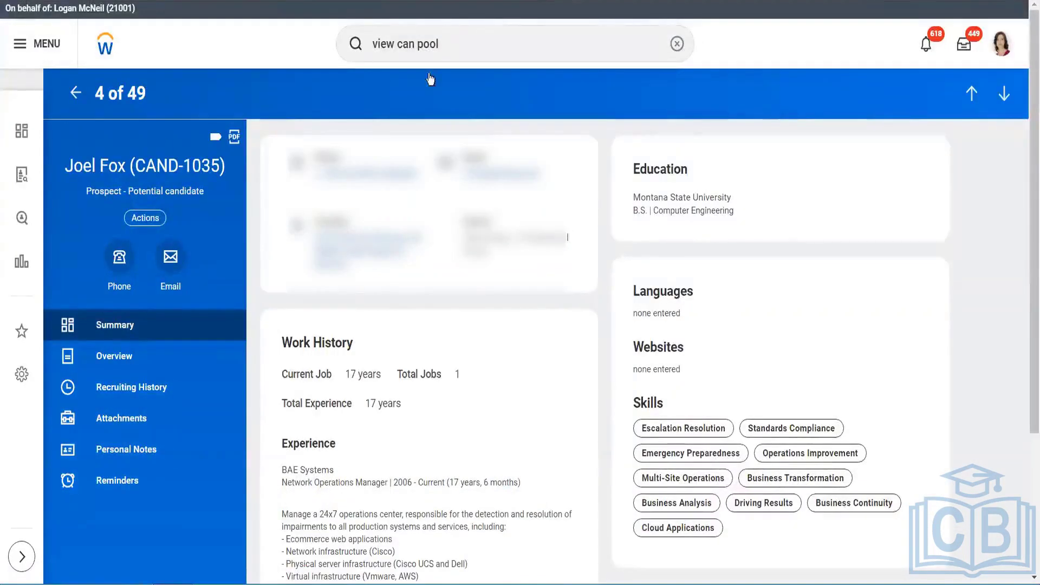
Step: Search for "find cand" and run the Find Candidates report
{"action": "left_click", "coordinate": [465, 41]}
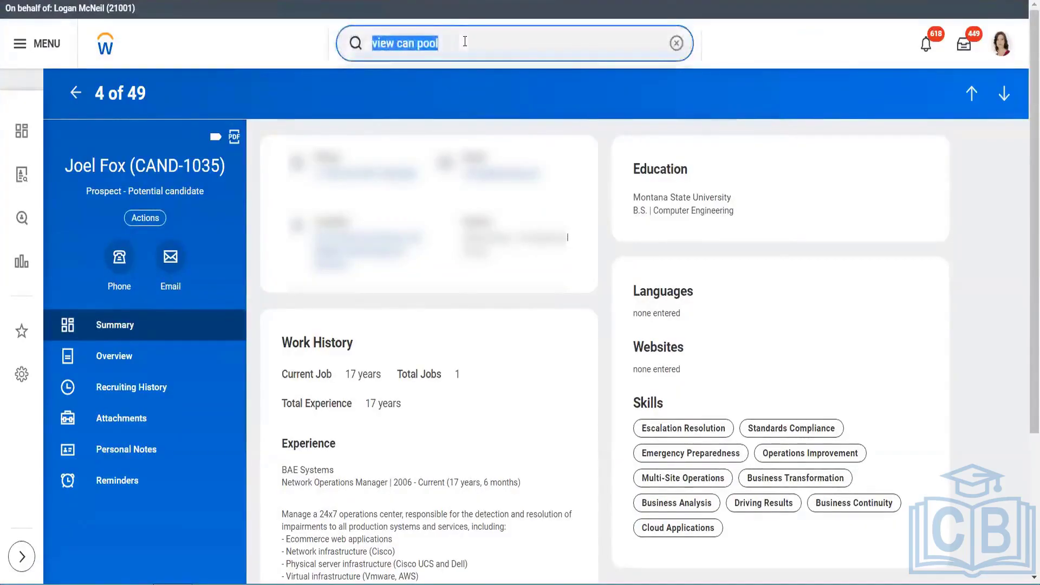
{"action": "type", "text": "find cand"}
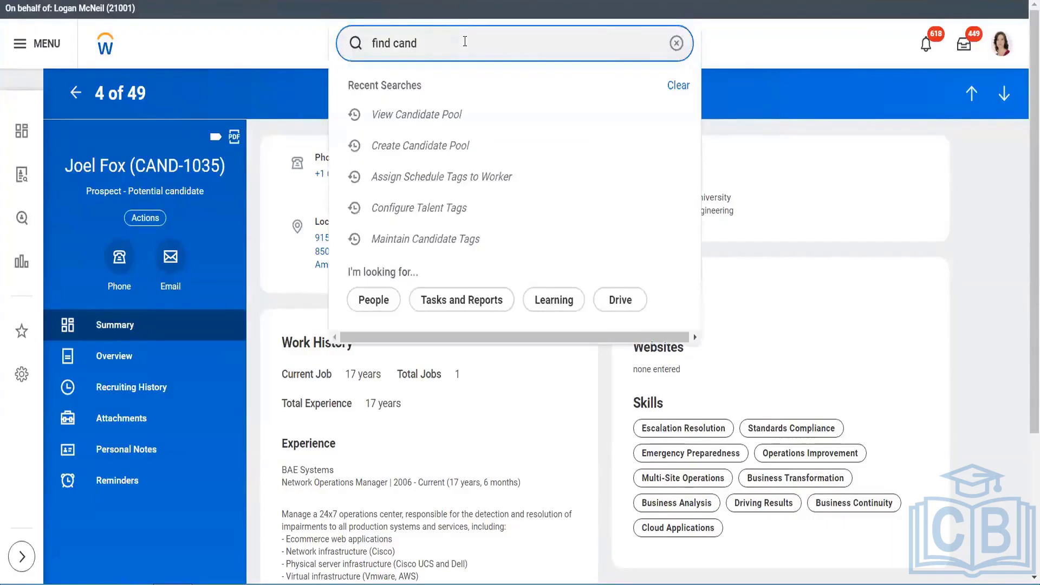
{"action": "left_click", "coordinate": [442, 92]}
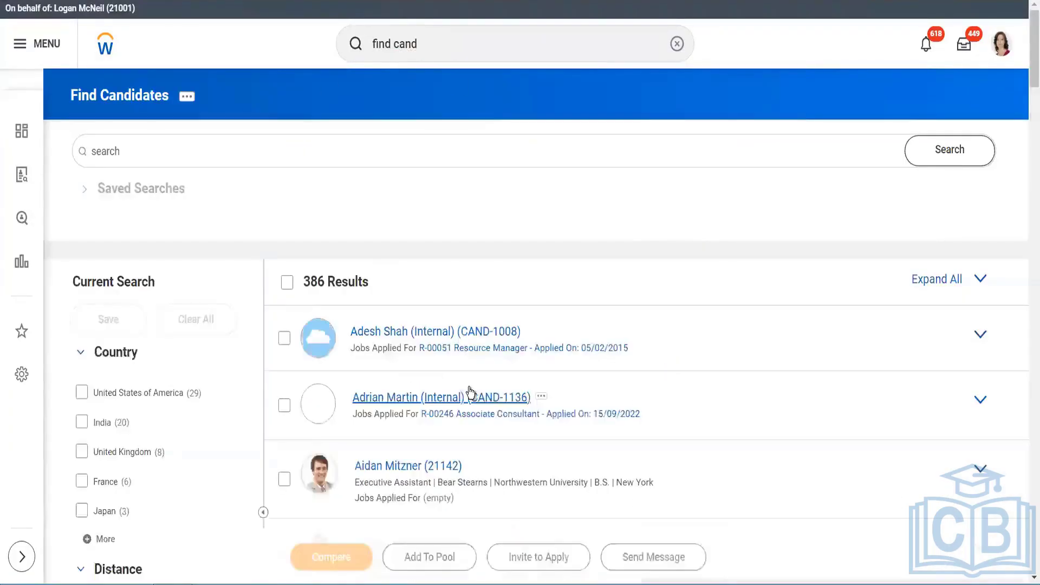
Step: Select all candidates in the results, browse the list and open one candidate's profile
{"action": "left_click", "coordinate": [287, 282]}
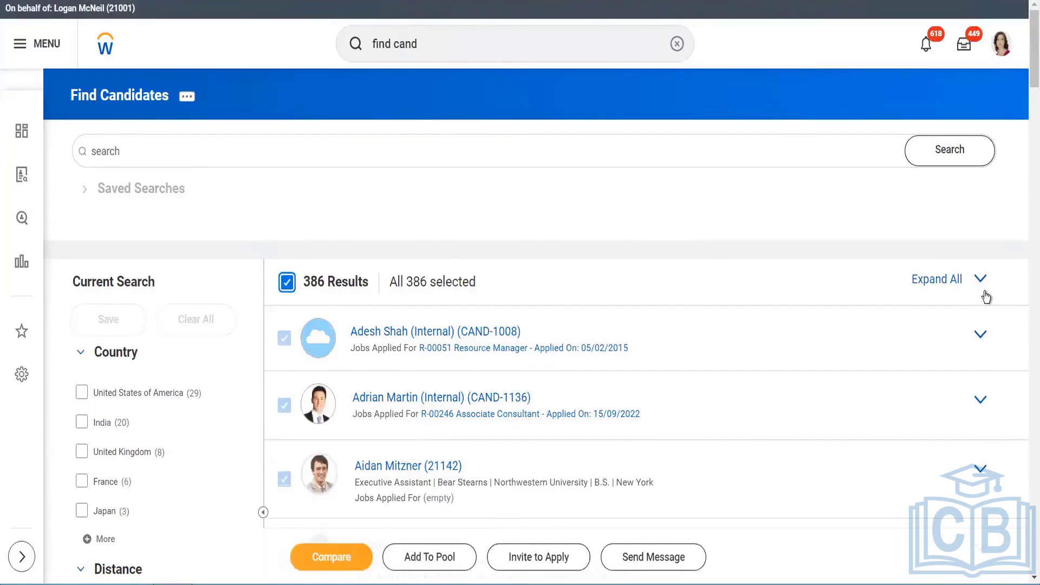
{"action": "scroll", "coordinate": [512, 223], "scroll_direction": "down", "scroll_amount": 10}
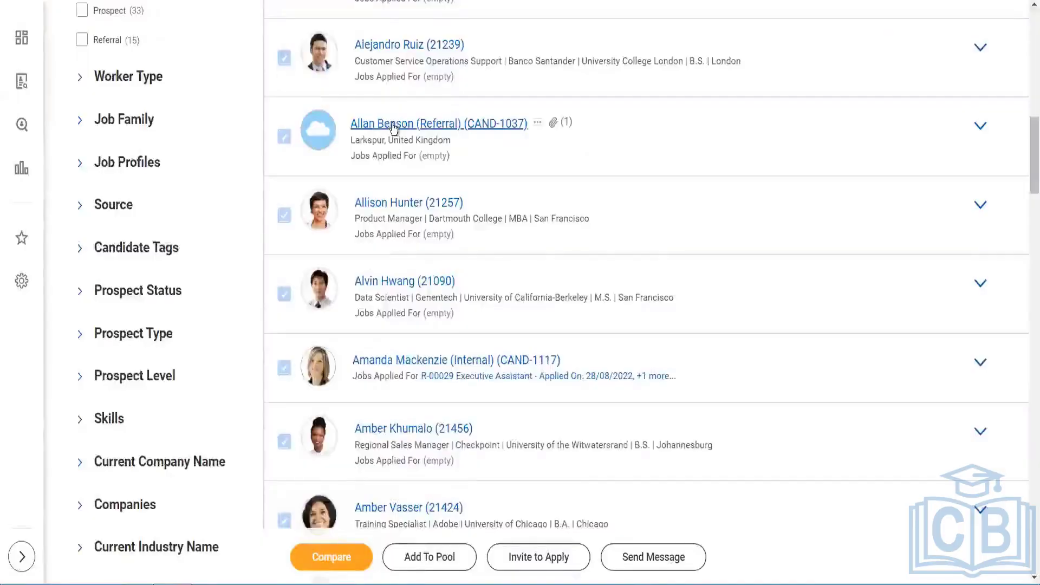
{"action": "left_click", "coordinate": [392, 201]}
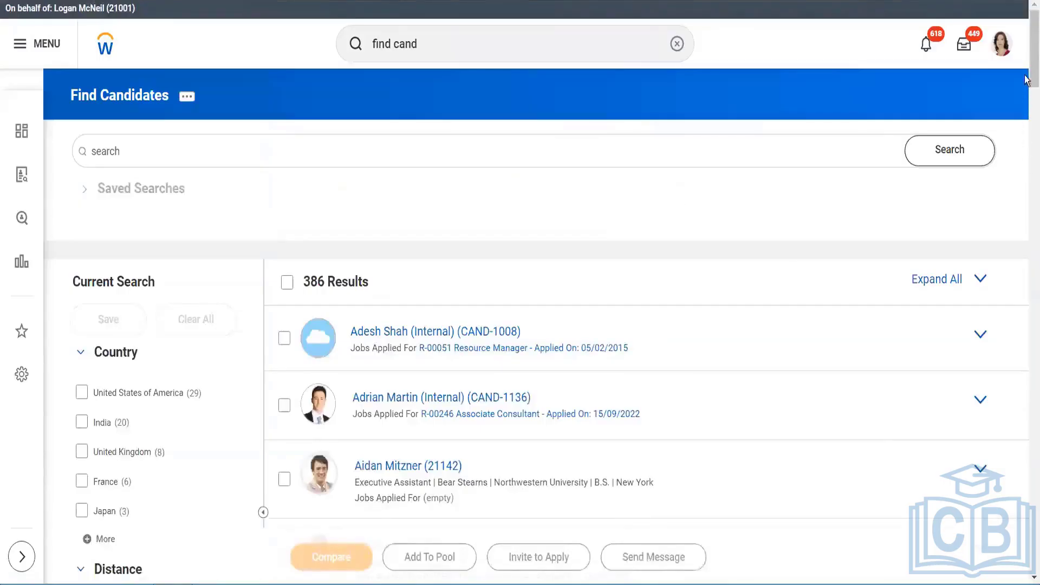
Step: Browse further through the Find Candidates results and check individual candidates' profiles and job application details
{"action": "scroll", "coordinate": [1027, 173], "scroll_direction": "down", "scroll_amount": 20}
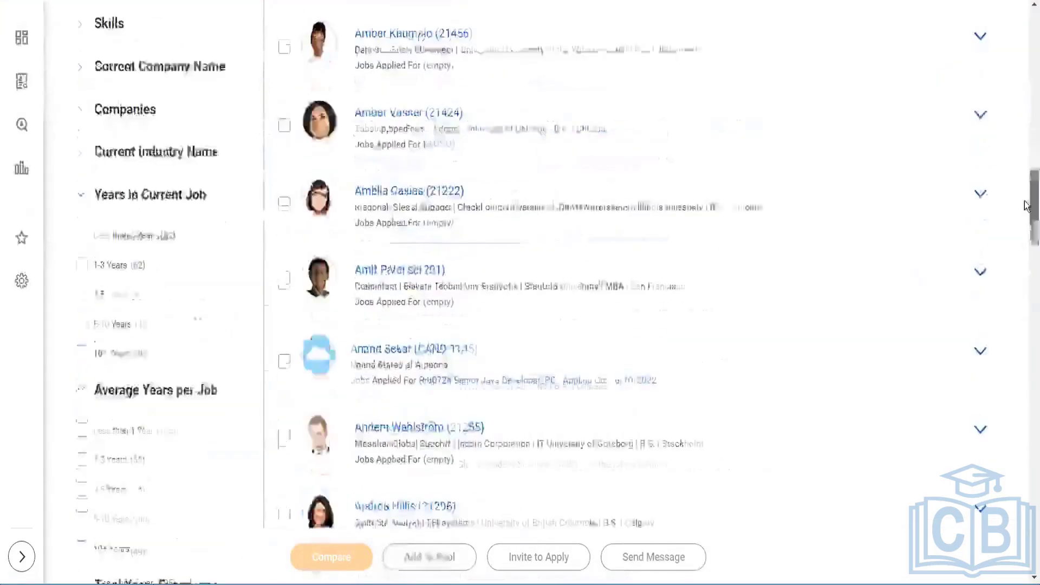
{"action": "left_click_drag", "start_coordinate": [1027, 255], "coordinate": [1028, 353]}
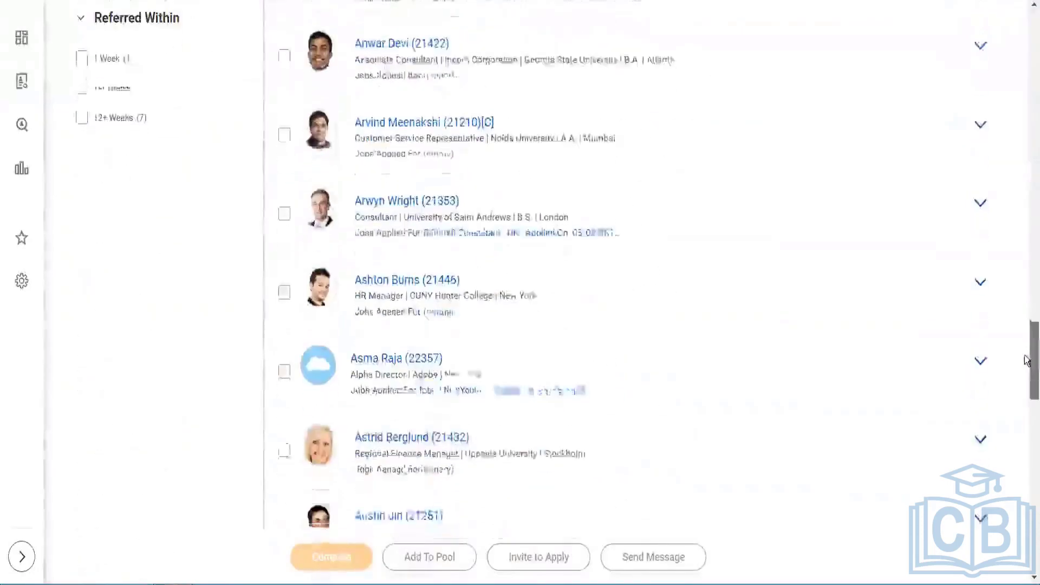
{"action": "left_click", "coordinate": [383, 275]}
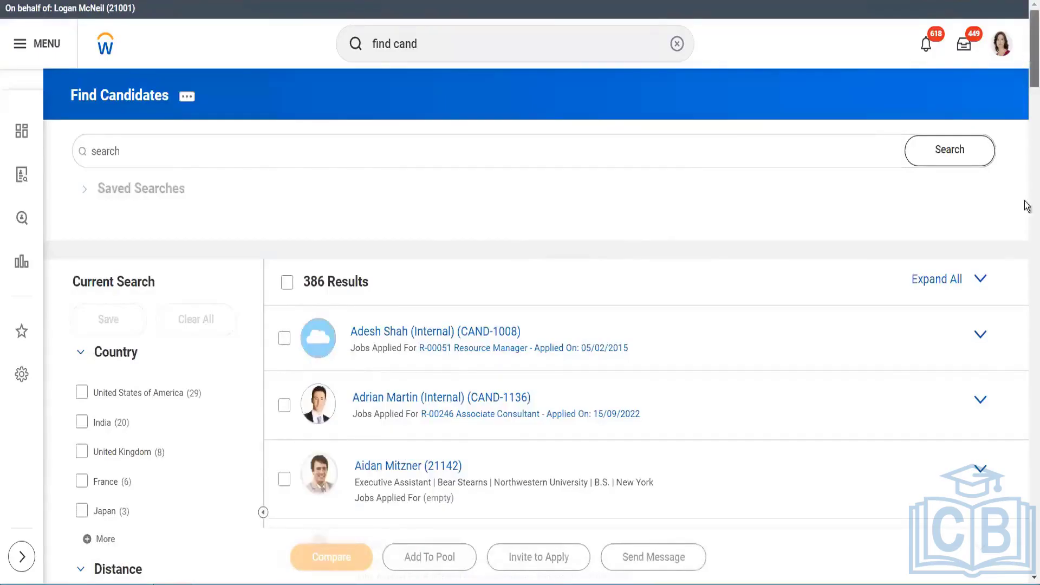
{"action": "scroll", "coordinate": [1024, 204], "scroll_direction": "down", "scroll_amount": 15}
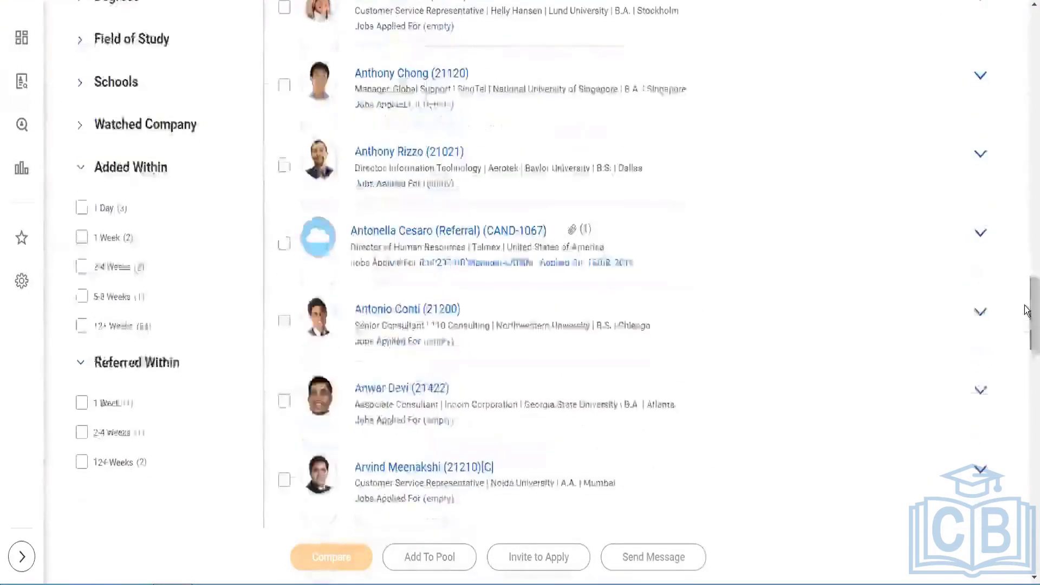
{"action": "scroll", "coordinate": [445, 109], "scroll_direction": "down", "scroll_amount": 5}
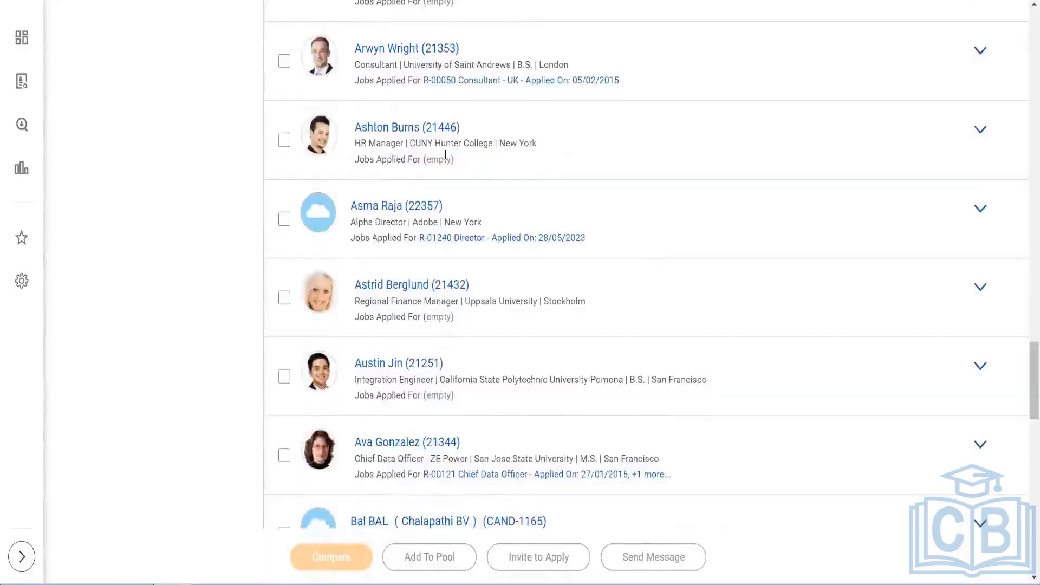
{"action": "mouse_move", "coordinate": [407, 126]}
{"action": "left_click", "coordinate": [397, 129]}
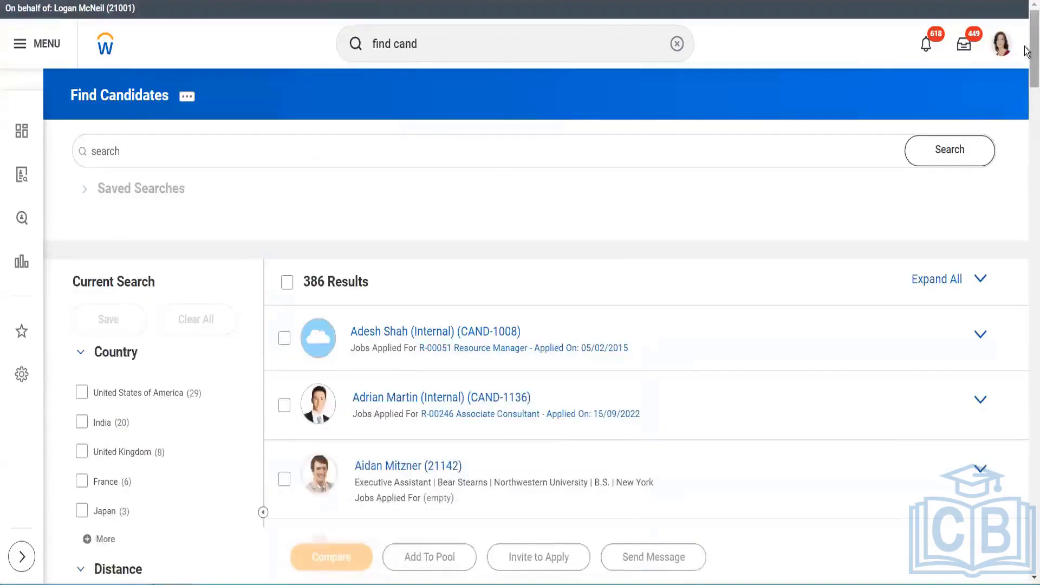
{"action": "left_click_drag", "start_coordinate": [1031, 48], "coordinate": [1031, 422]}
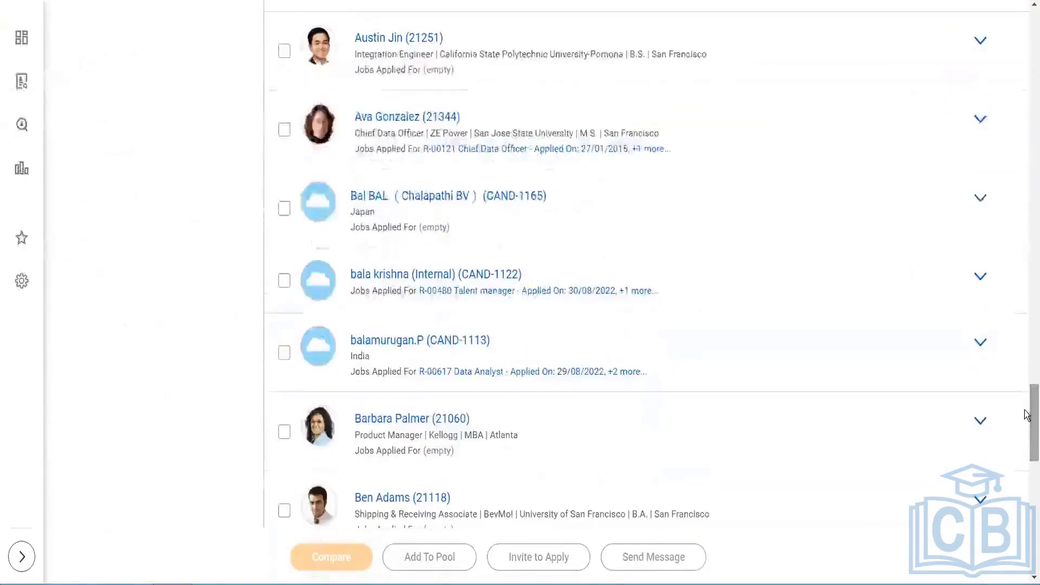
{"action": "scroll", "coordinate": [1028, 418], "scroll_direction": "down", "scroll_amount": 3}
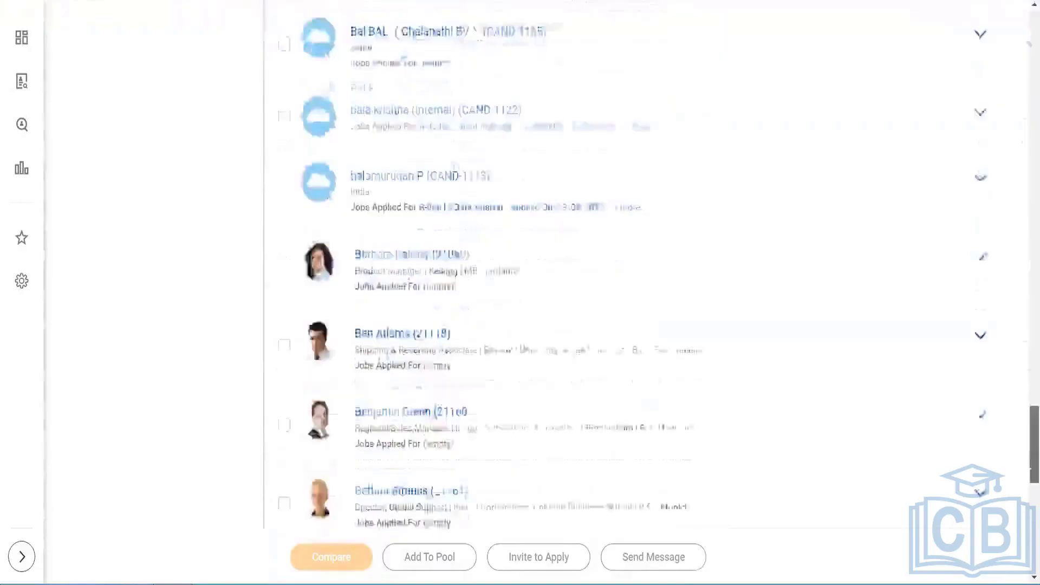
{"action": "scroll", "coordinate": [464, 82], "scroll_direction": "up", "scroll_amount": 15}
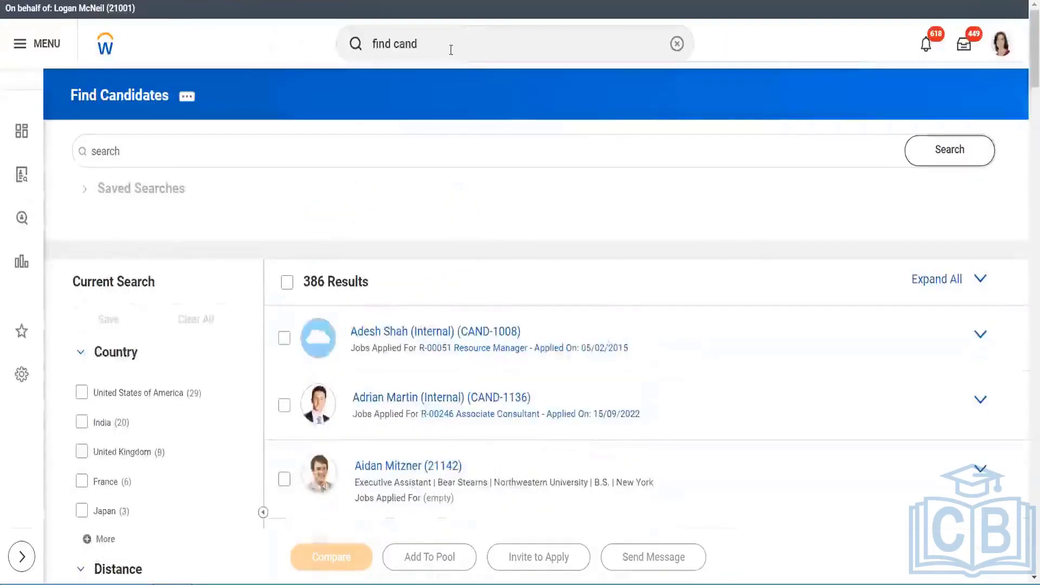
Step: Search for a "find prospect" report
{"action": "triple_click", "coordinate": [448, 45]}
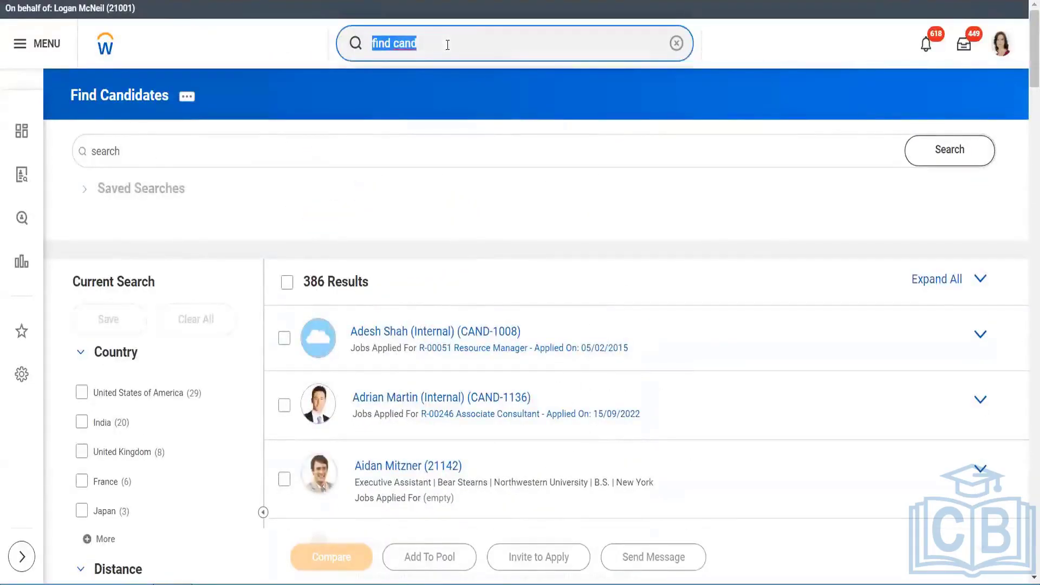
{"action": "key", "text": "BackSpace"}
{"action": "type", "text": "find pr"}
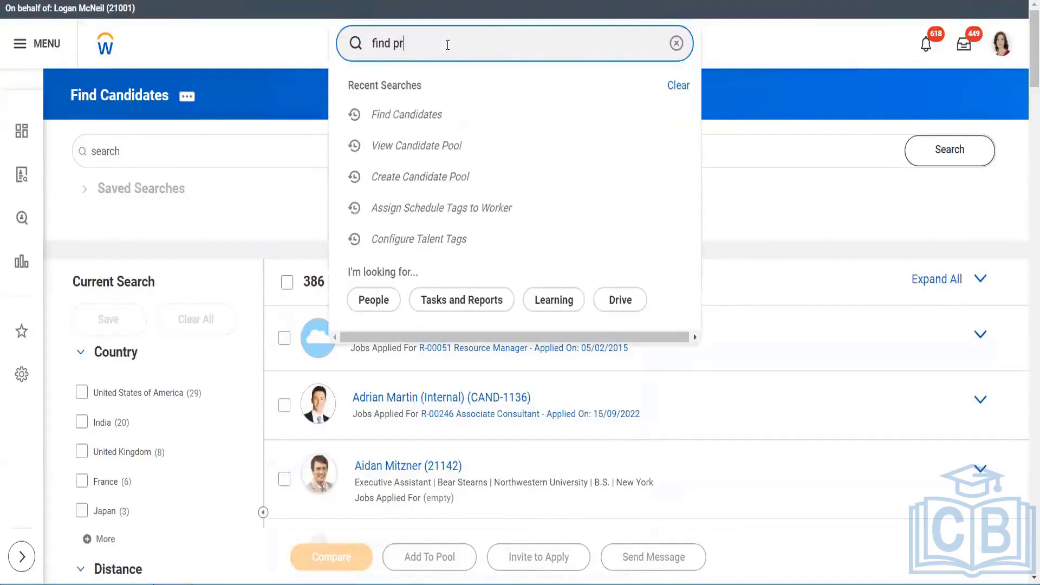
{"action": "type", "text": "ospect"}
{"action": "key", "text": "Return"}
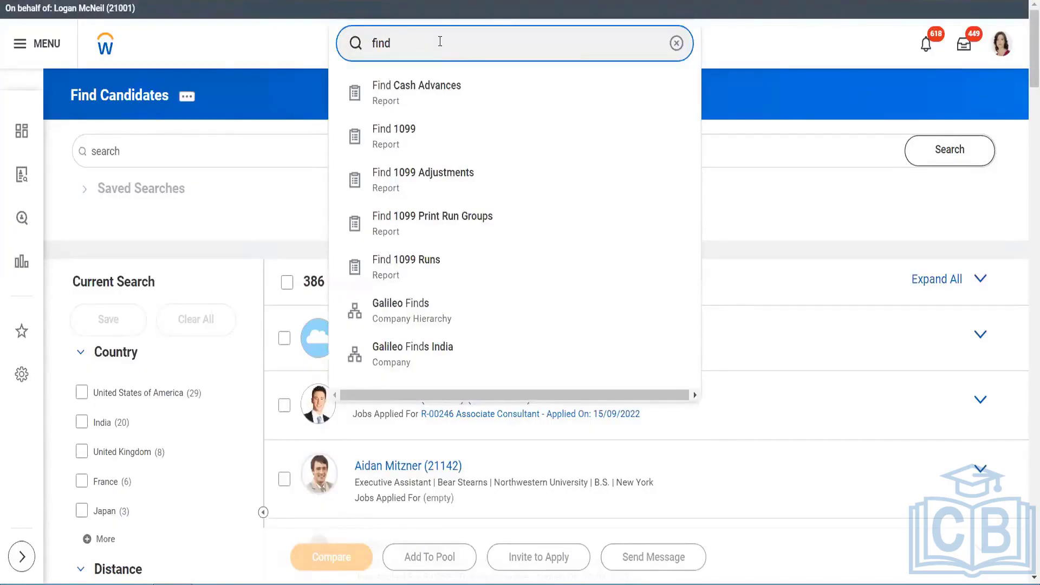
Step: Replace the search text with "prospect" and look through the matching tasks and reports
{"action": "key", "text": "BackSpace"}
{"action": "key", "text": "BackSpace"}
{"action": "key", "text": "BackSpace"}
{"action": "key", "text": "BackSpace"}
{"action": "key", "text": "Escape"}
{"action": "left_click", "coordinate": [440, 41]}
{"action": "type", "text": "prospect"}
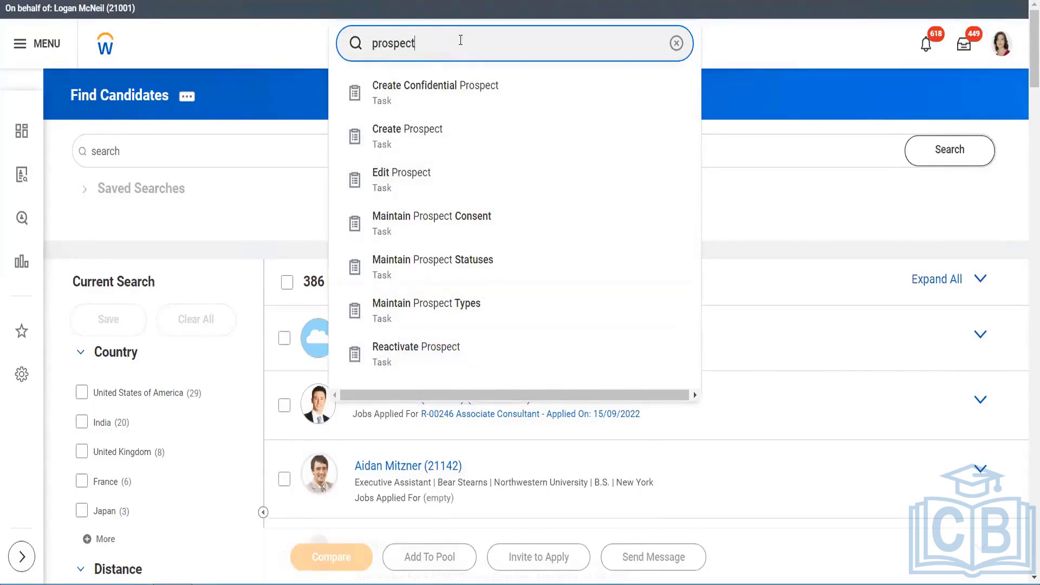
{"action": "key", "text": "Return"}
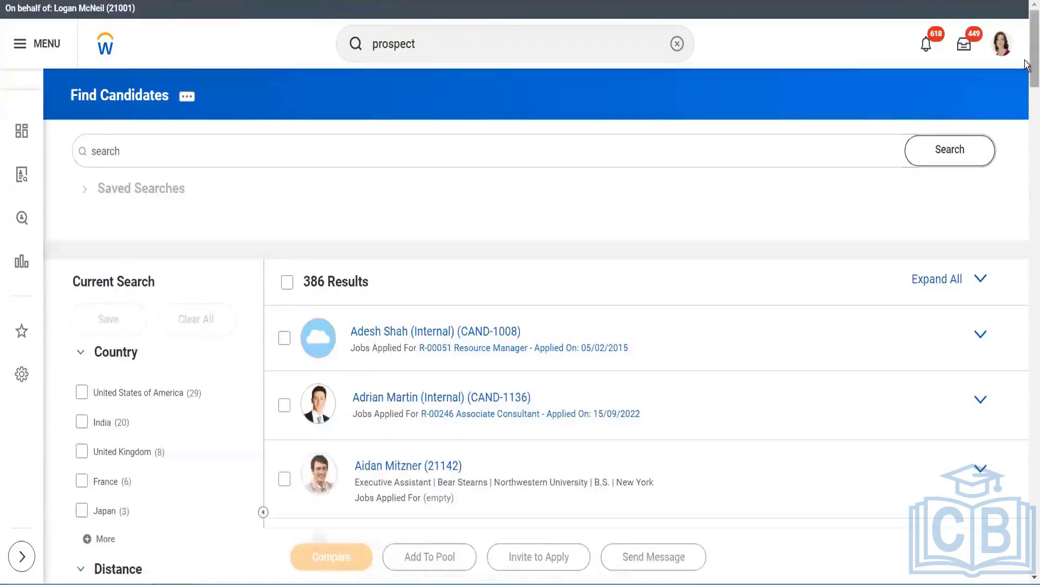
Step: Review the candidate search filters on Find Candidates and expand the Worker Type filter
{"action": "scroll", "coordinate": [1027, 81], "scroll_direction": "down", "scroll_amount": 10}
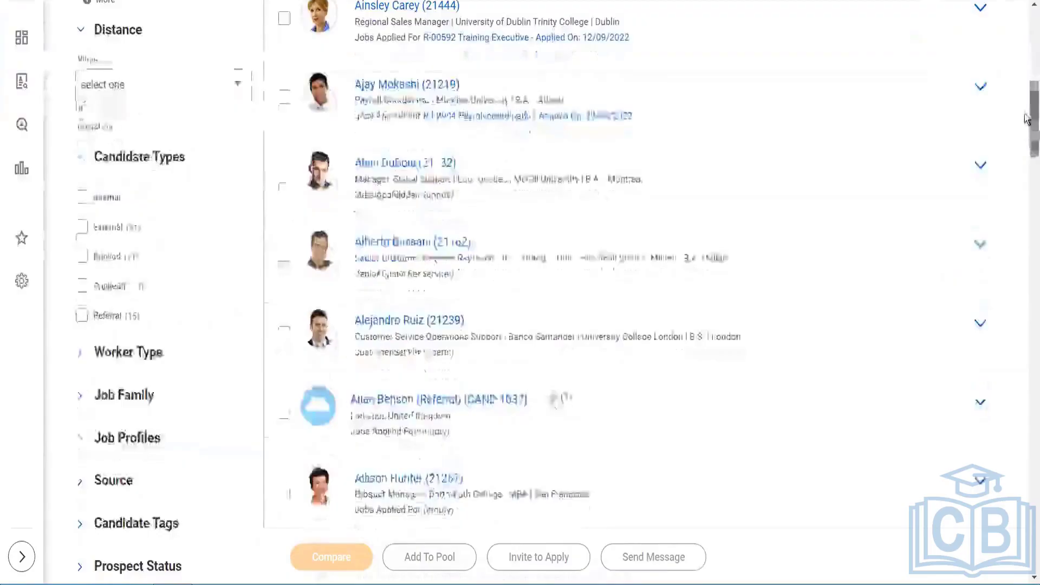
{"action": "left_click_drag", "start_coordinate": [1027, 108], "coordinate": [1027, 137]}
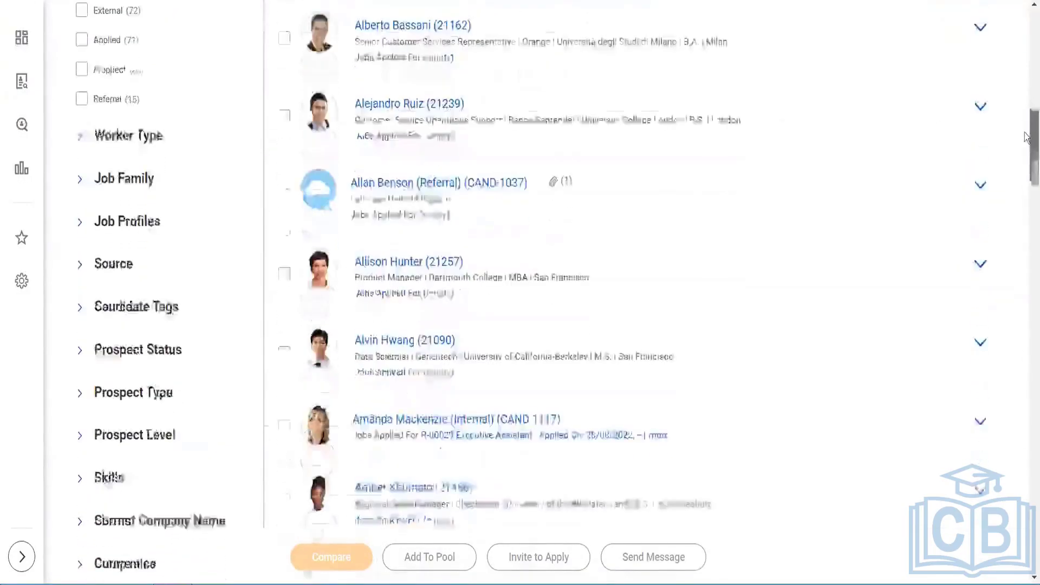
{"action": "left_click", "coordinate": [81, 137]}
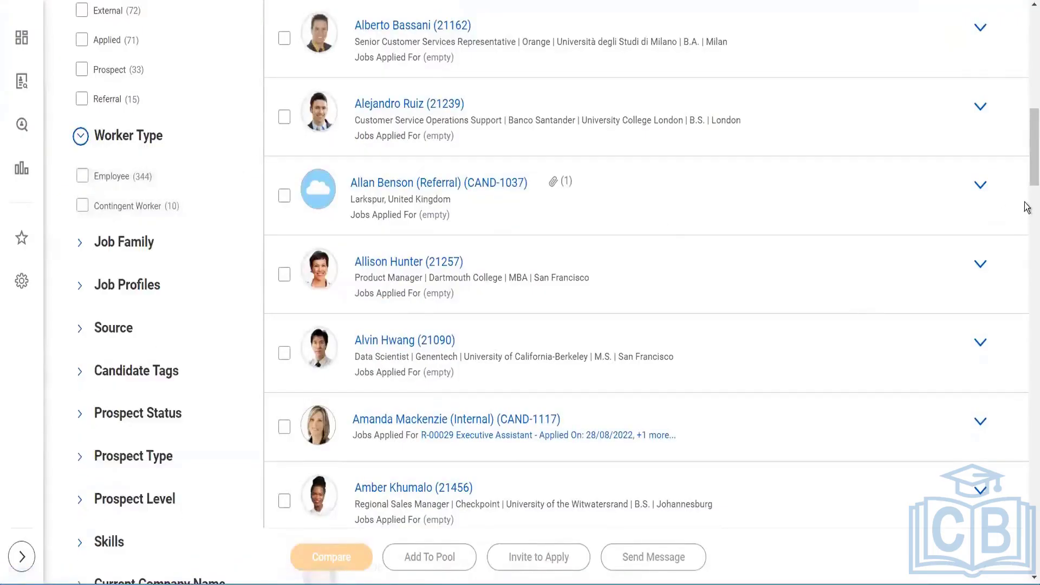
Step: Expand the Prospect Type, Prospect Level and Prospect Status filters to view their options
{"action": "left_click_drag", "start_coordinate": [1027, 149], "coordinate": [1027, 184]}
{"action": "scroll", "coordinate": [1027, 187], "scroll_direction": "down", "scroll_amount": 3}
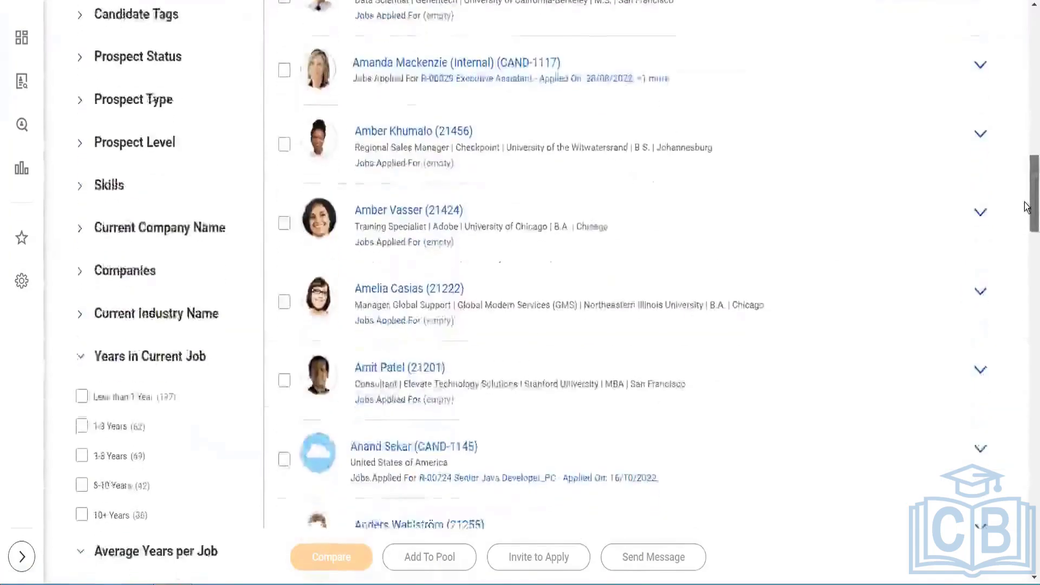
{"action": "scroll", "coordinate": [1027, 191], "scroll_direction": "up", "scroll_amount": 3}
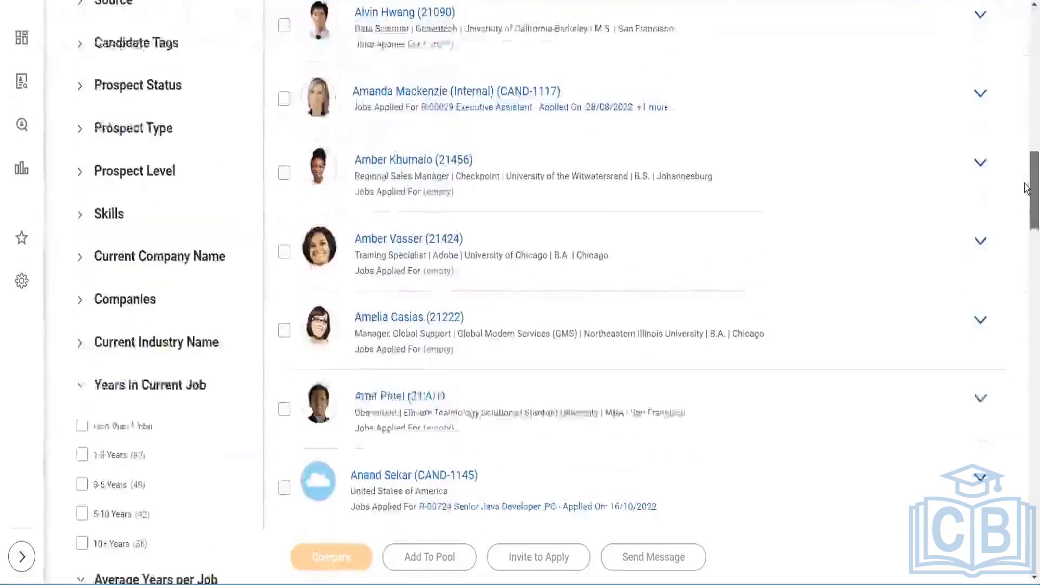
{"action": "left_click", "coordinate": [80, 128]}
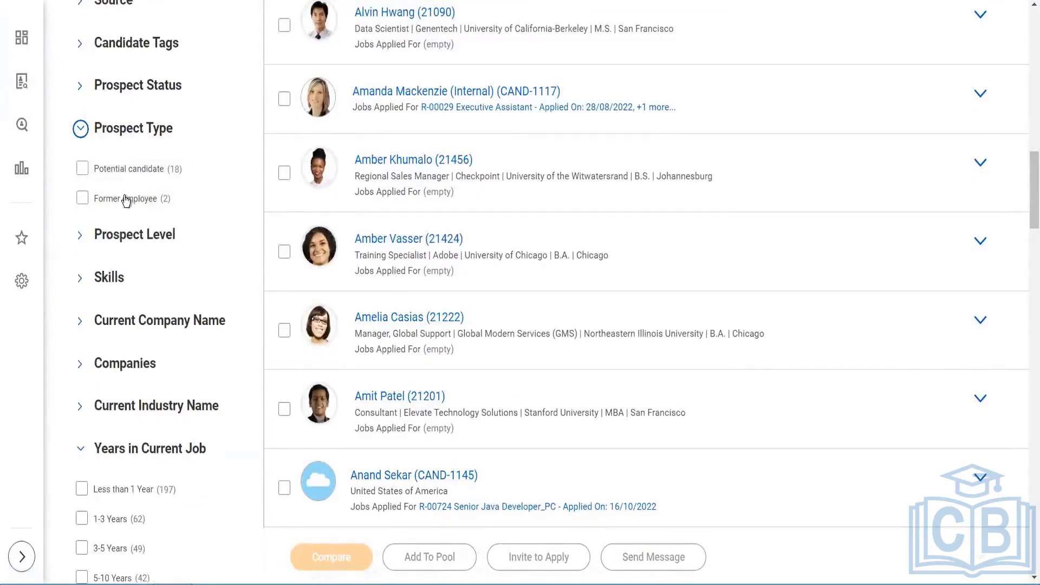
{"action": "left_click", "coordinate": [80, 236]}
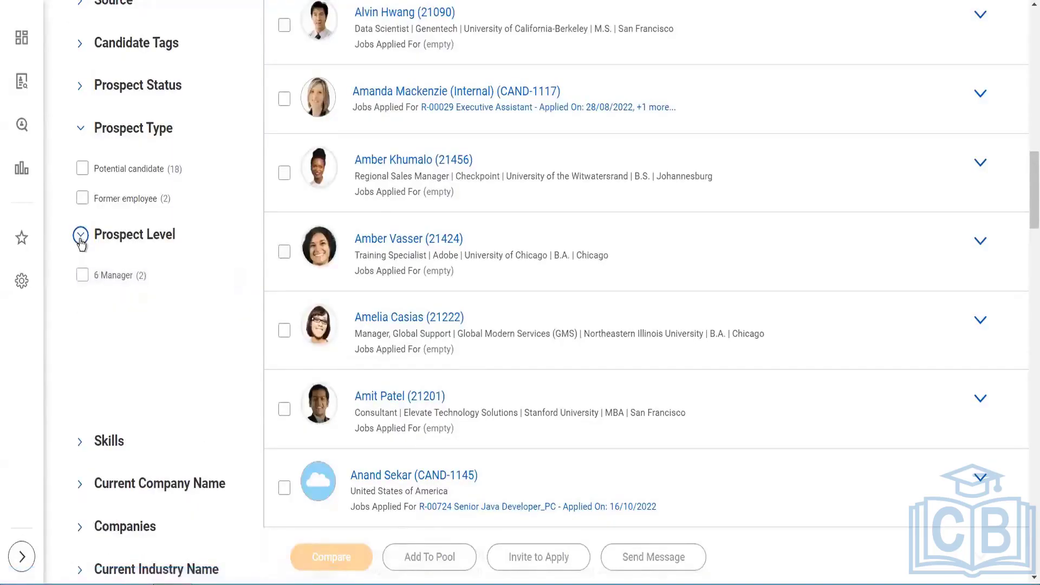
{"action": "left_click", "coordinate": [81, 91]}
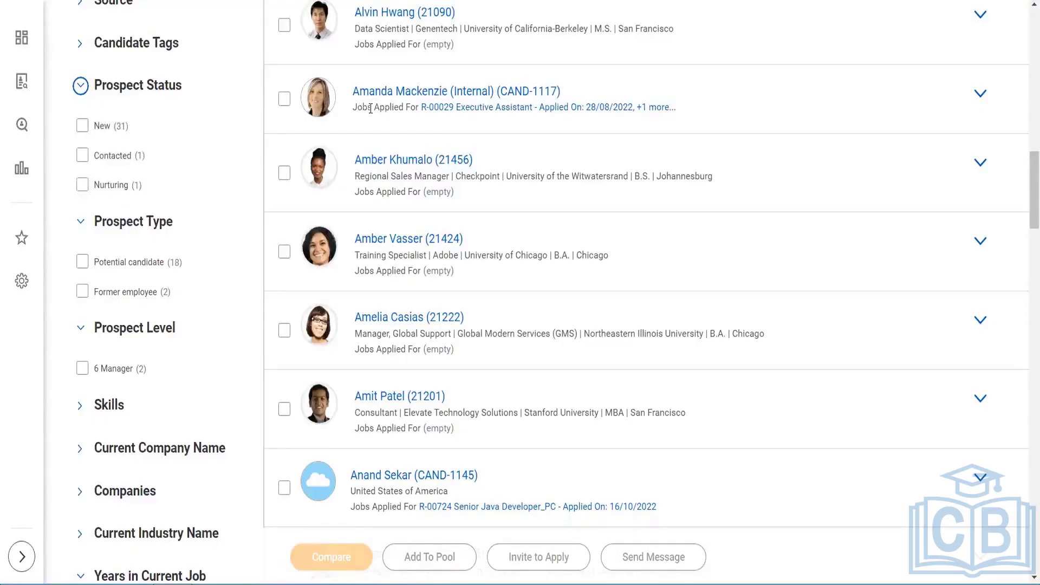
Step: Search for "active candi" and run the Active Candidates by Stage report for the Background Check, Hire and Offer stages
{"action": "mouse_move", "coordinate": [1027, 175]}
{"action": "left_mouse_down"}
{"action": "mouse_move", "coordinate": [1027, 258]}
{"action": "mouse_move", "coordinate": [1027, 185]}
{"action": "left_mouse_up"}
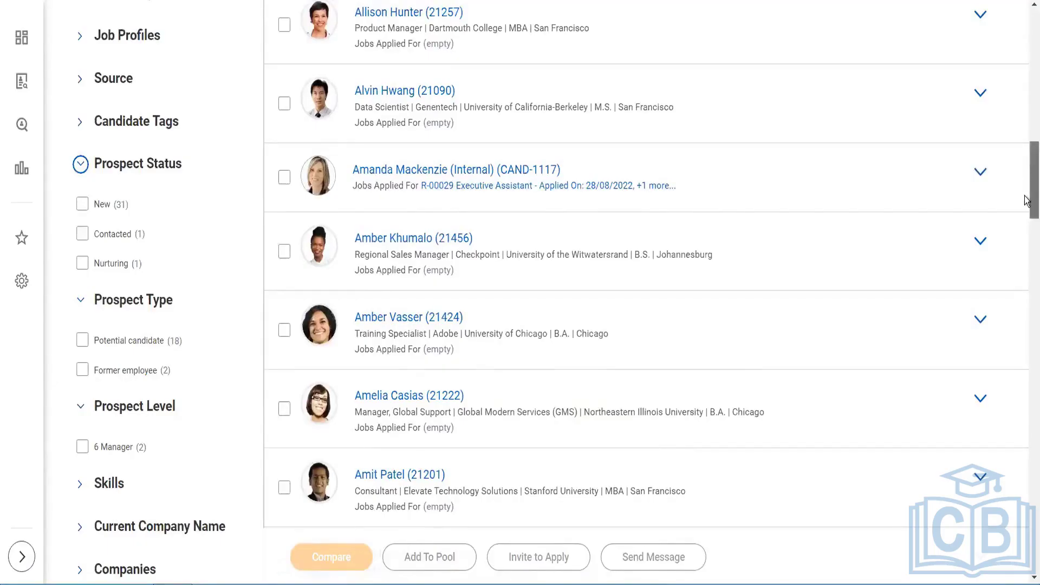
{"action": "scroll", "coordinate": [1028, 201], "scroll_direction": "down", "scroll_amount": 4}
{"action": "left_click_drag", "start_coordinate": [1025, 228], "coordinate": [1026, 50]}
{"action": "left_click", "coordinate": [513, 40]}
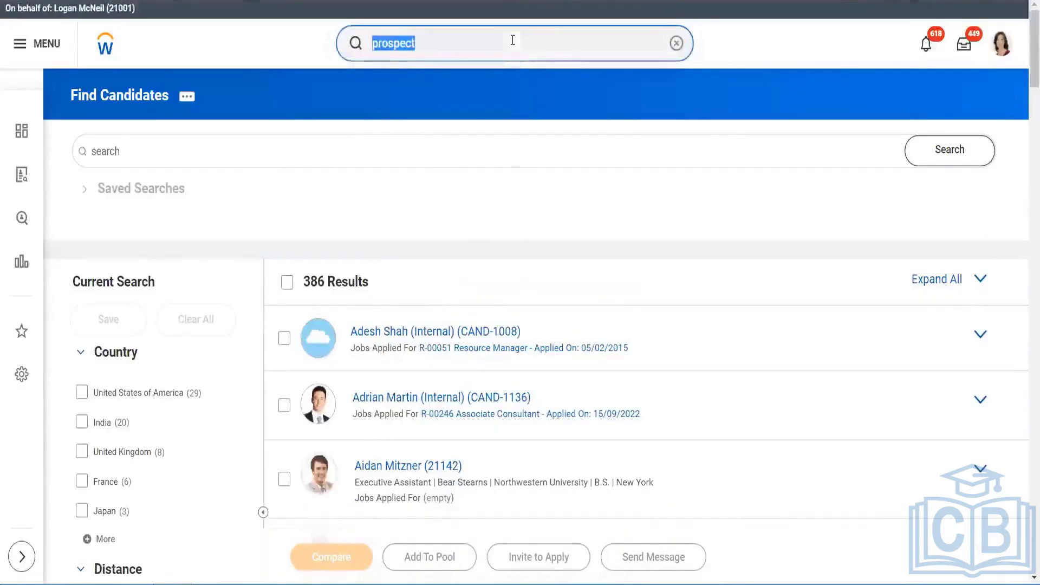
{"action": "type", "text": "active candi"}
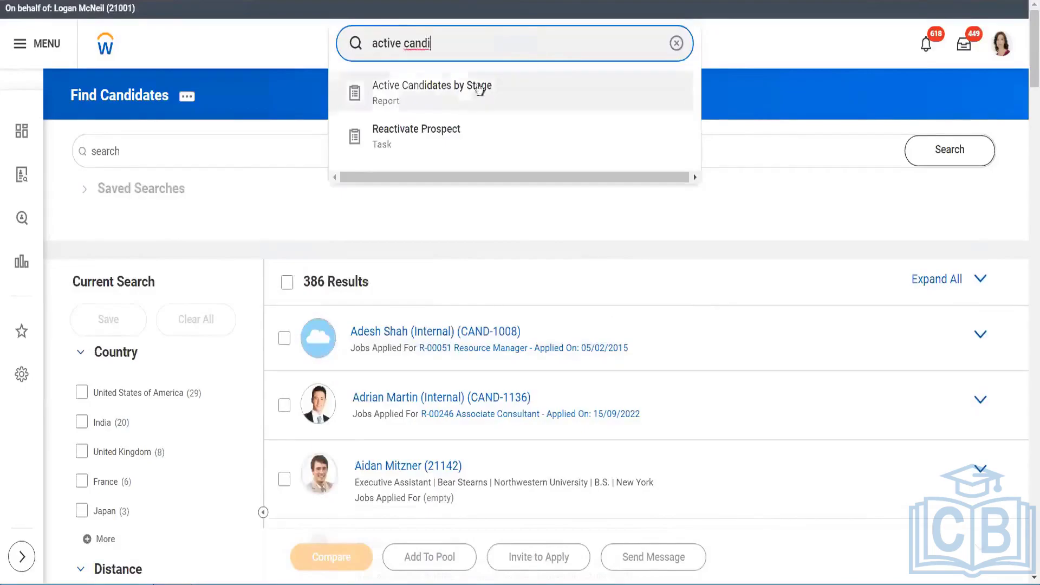
{"action": "left_click", "coordinate": [487, 94]}
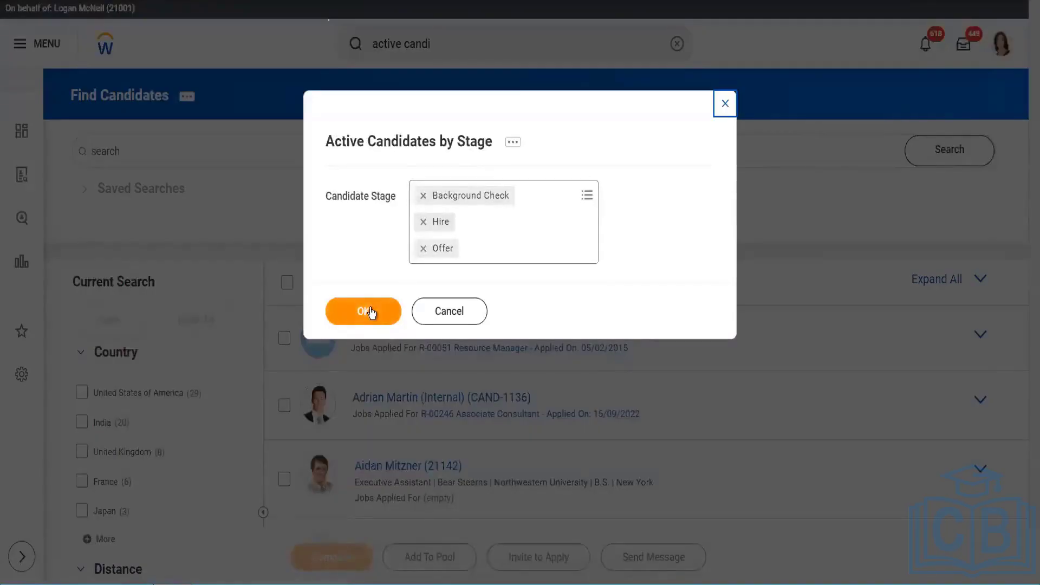
{"action": "left_click", "coordinate": [366, 310]}
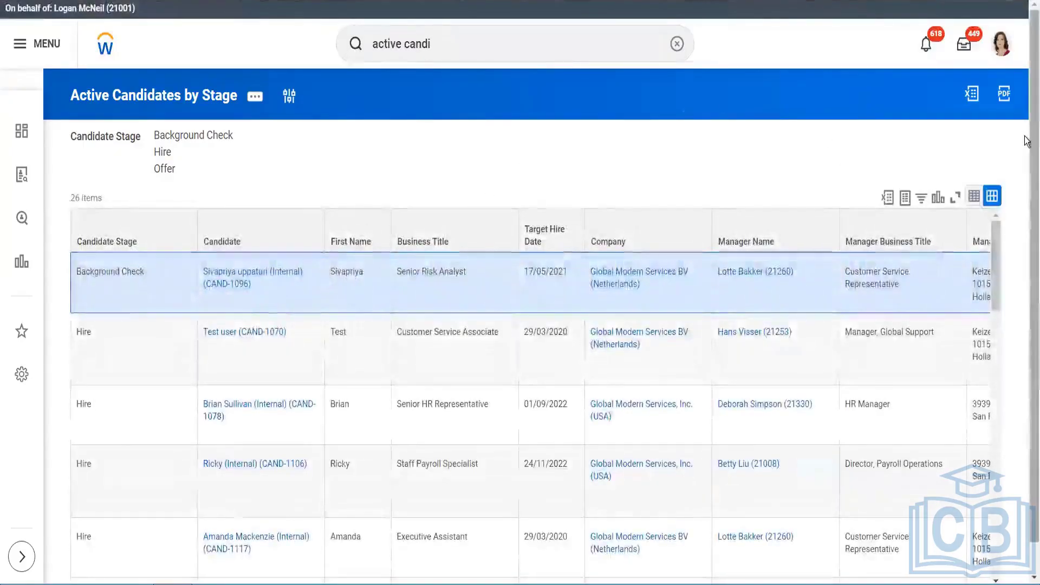
Step: Look through the rows and columns of the Active Candidates by Stage report, and close its reopened stage prompt
{"action": "scroll", "coordinate": [1019, 103], "scroll_direction": "down", "scroll_amount": 1}
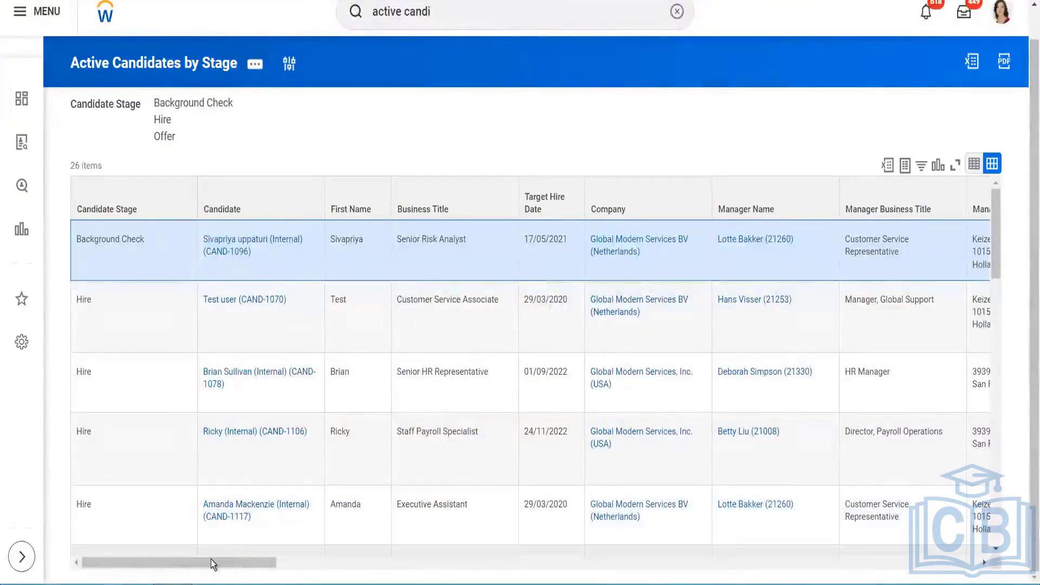
{"action": "left_click_drag", "start_coordinate": [213, 564], "coordinate": [9, 179]}
{"action": "scroll", "coordinate": [514, 292], "scroll_direction": "up", "scroll_amount": 1}
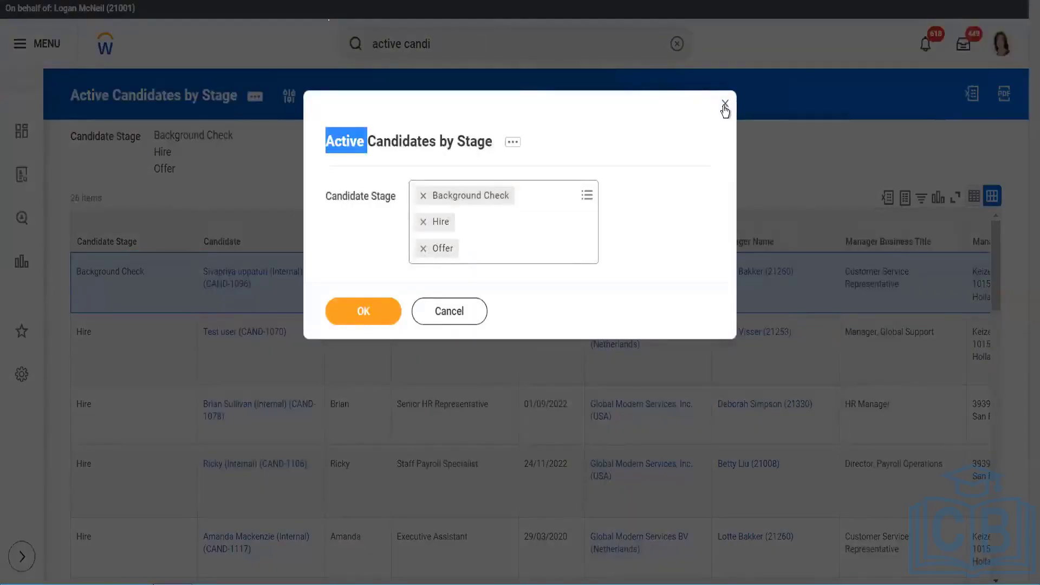
{"action": "left_click", "coordinate": [726, 108]}
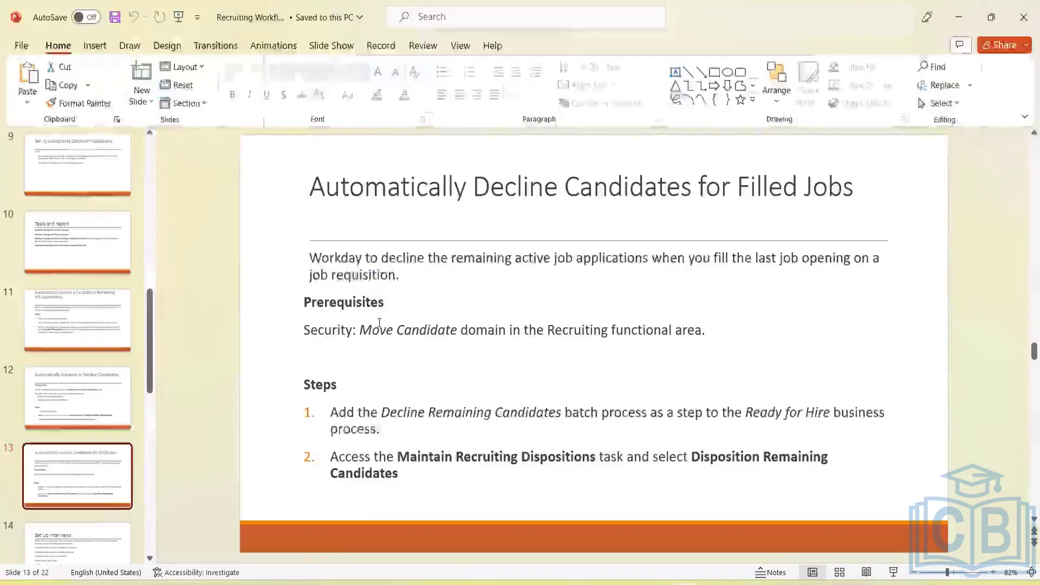
Step: Switch to the Candidates presentation in PowerPoint and present the "Set Up Prospects and Candidates" slide full screen
{"action": "mouse_move", "coordinate": [678, 583]}
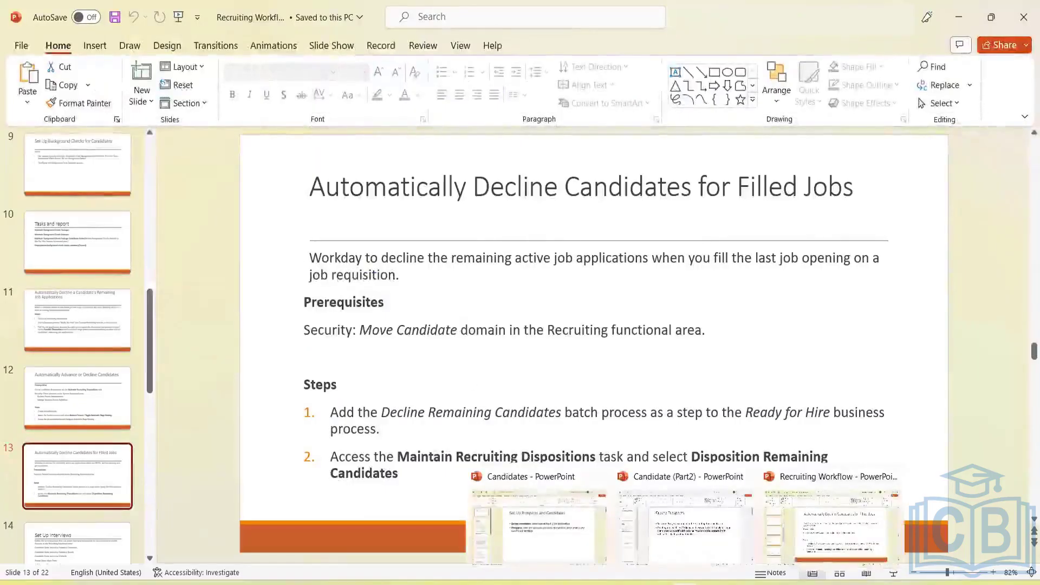
{"action": "left_click", "coordinate": [527, 532]}
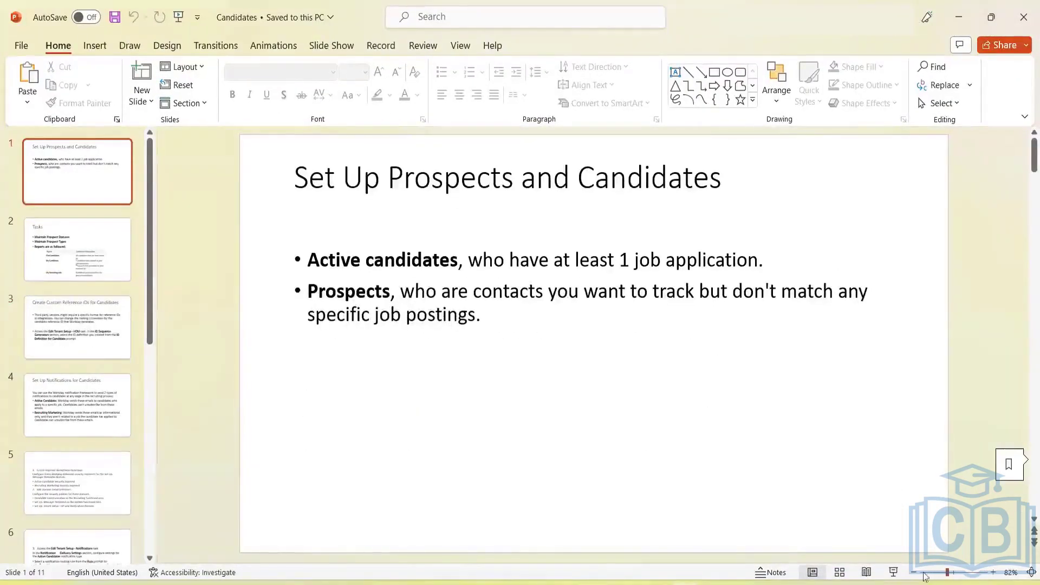
{"action": "left_click", "coordinate": [895, 575]}
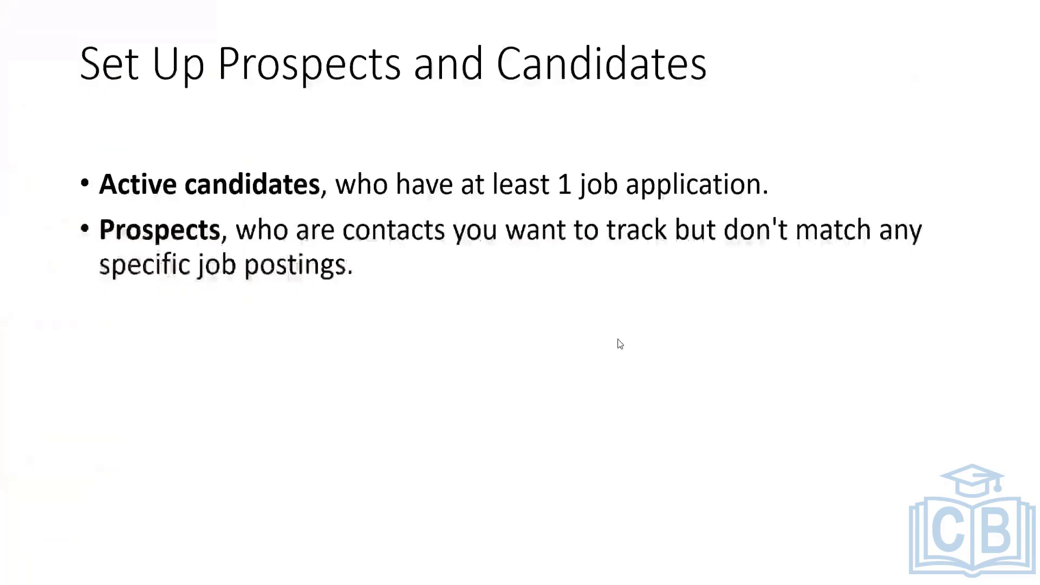
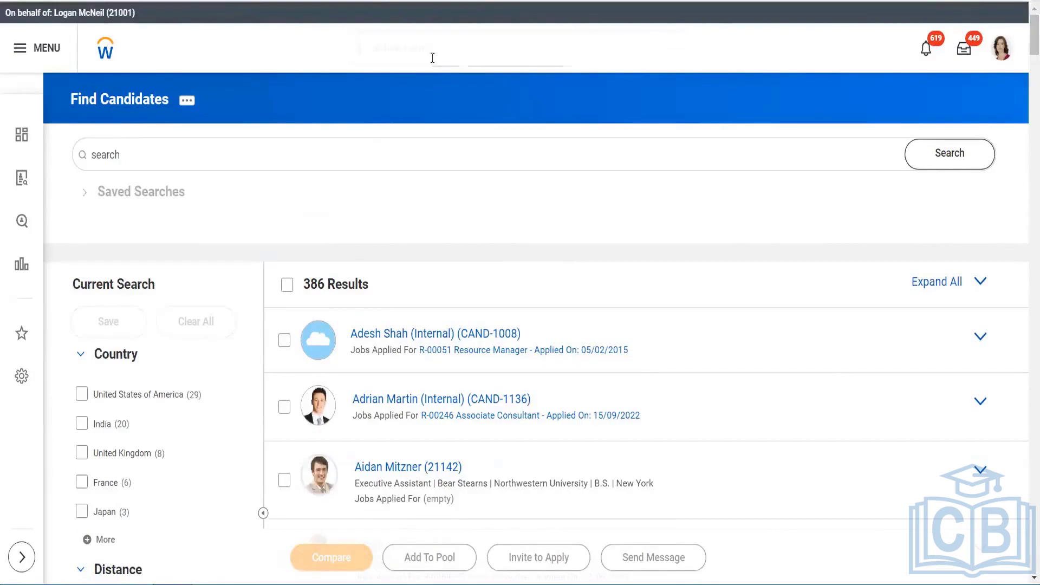
Step: Search for "schedule tas", open the Schedule Task Alert Notifications task and set its run frequency to Run Now
{"action": "left_click", "coordinate": [440, 47]}
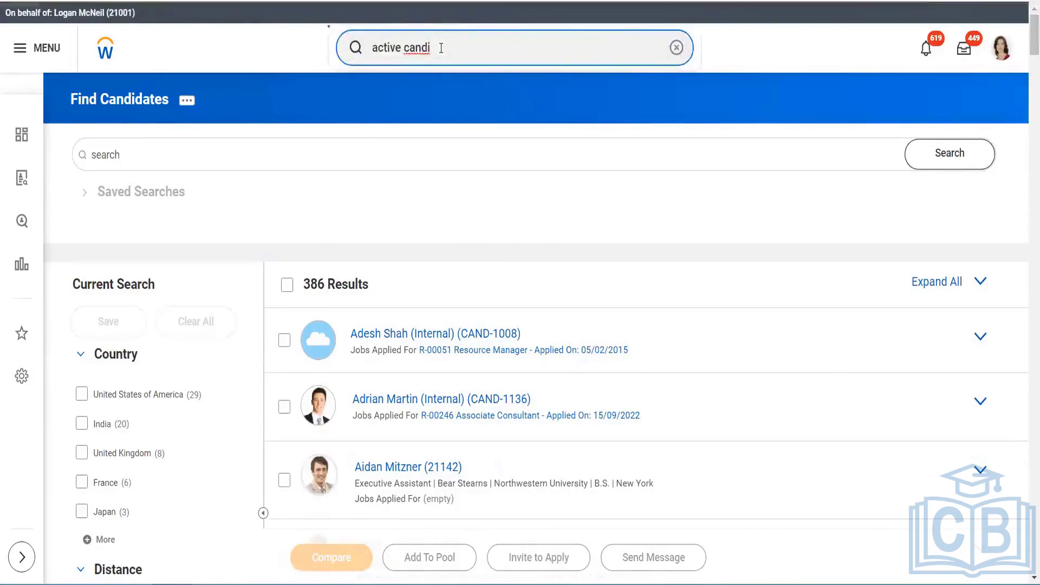
{"action": "key", "text": "ctrl+a"}
{"action": "type", "text": "sch"}
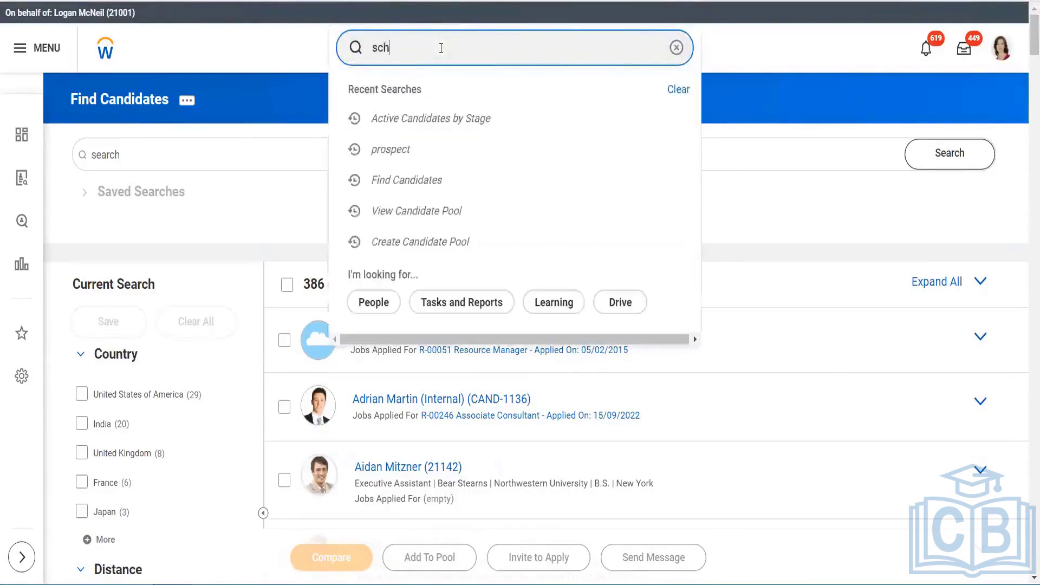
{"action": "type", "text": "edule"}
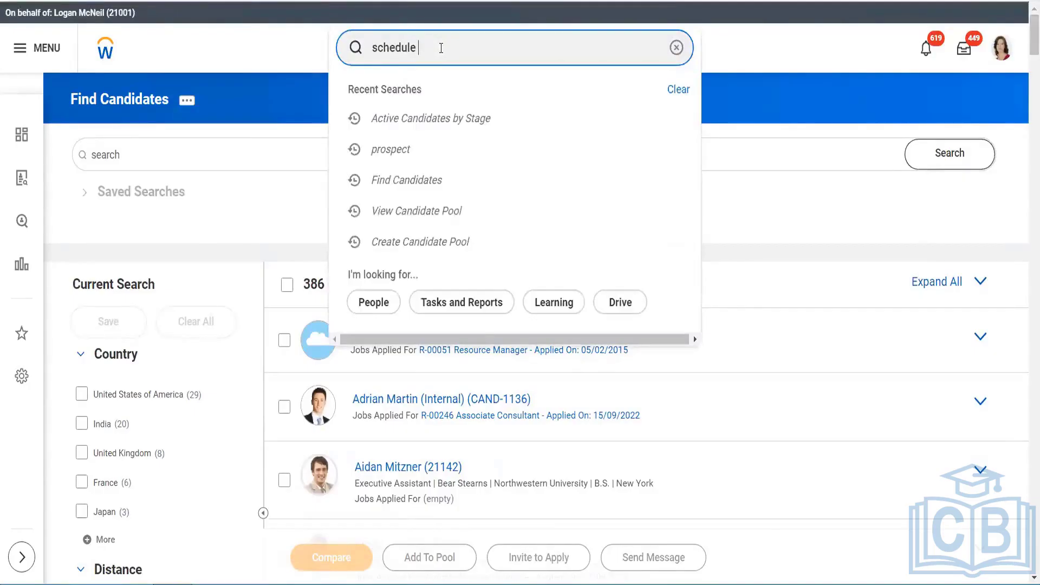
{"action": "type", "text": " tas"}
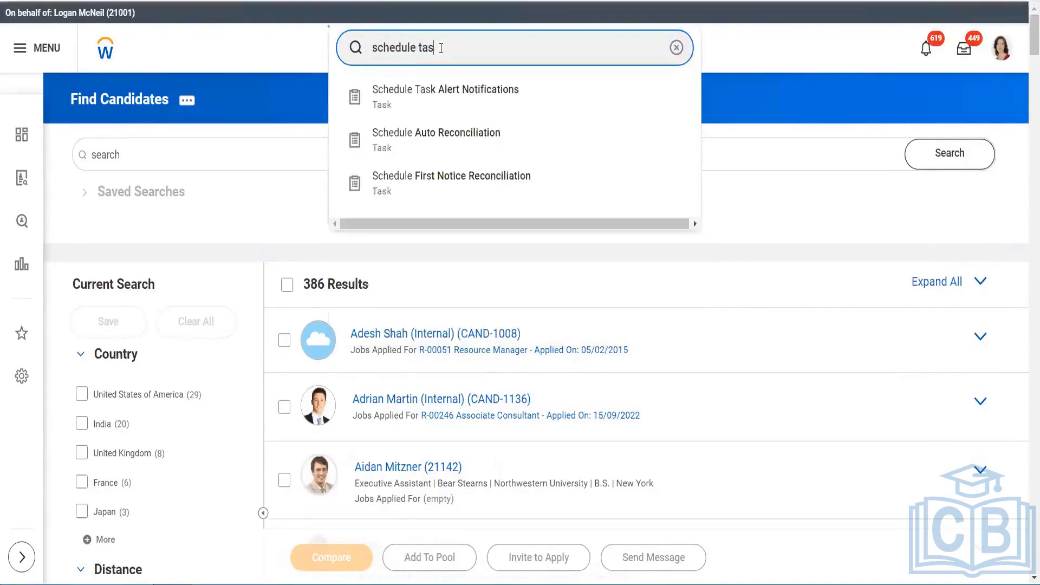
{"action": "left_click", "coordinate": [428, 103]}
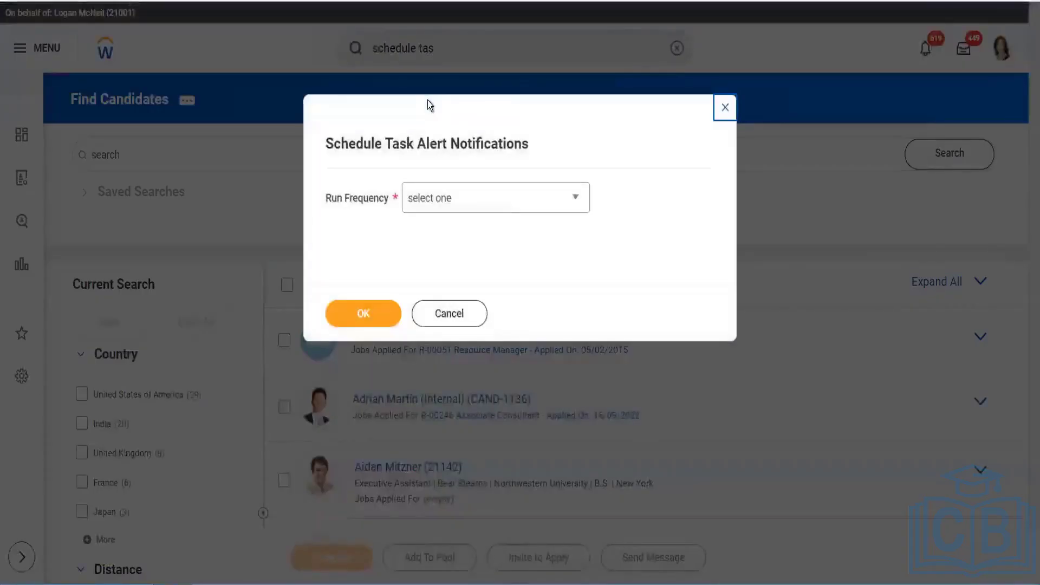
{"action": "left_click", "coordinate": [485, 211]}
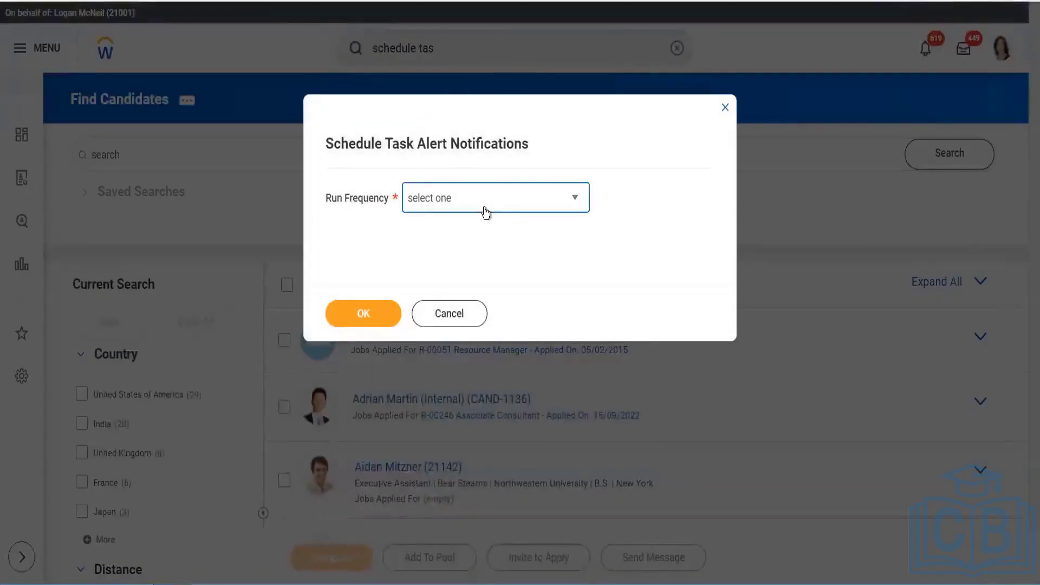
{"action": "left_click", "coordinate": [445, 257]}
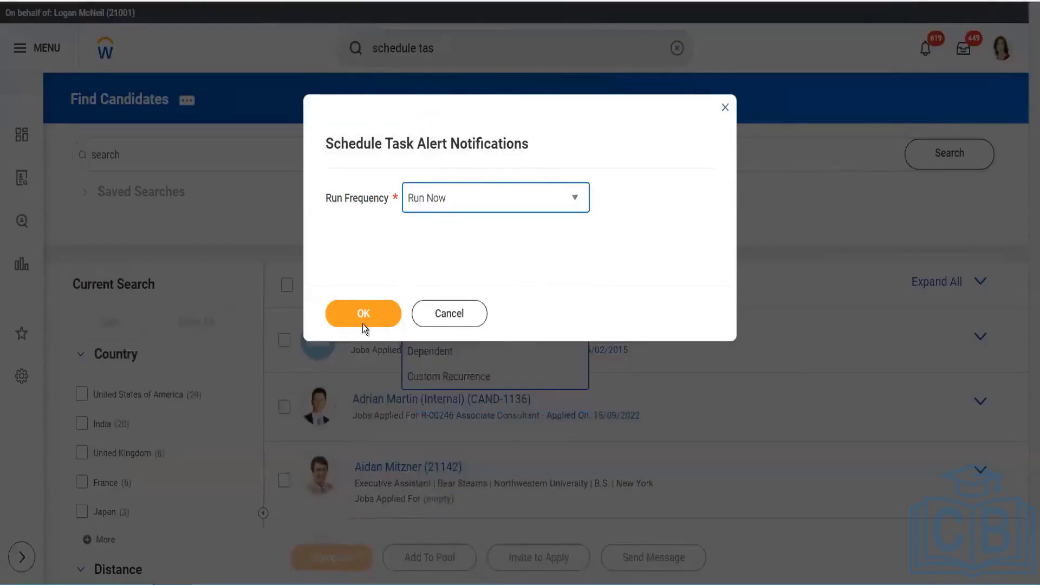
{"action": "left_click", "coordinate": [362, 313]}
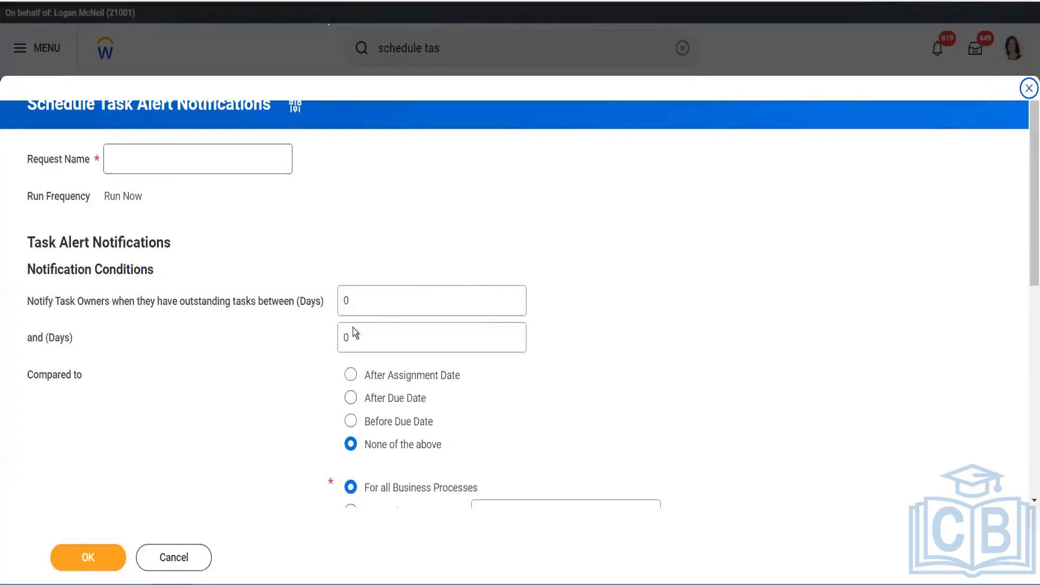
Step: Examine the notification conditions, alert rules and email settings of the task alert form, and cancel it without scheduling
{"action": "left_click", "coordinate": [410, 301]}
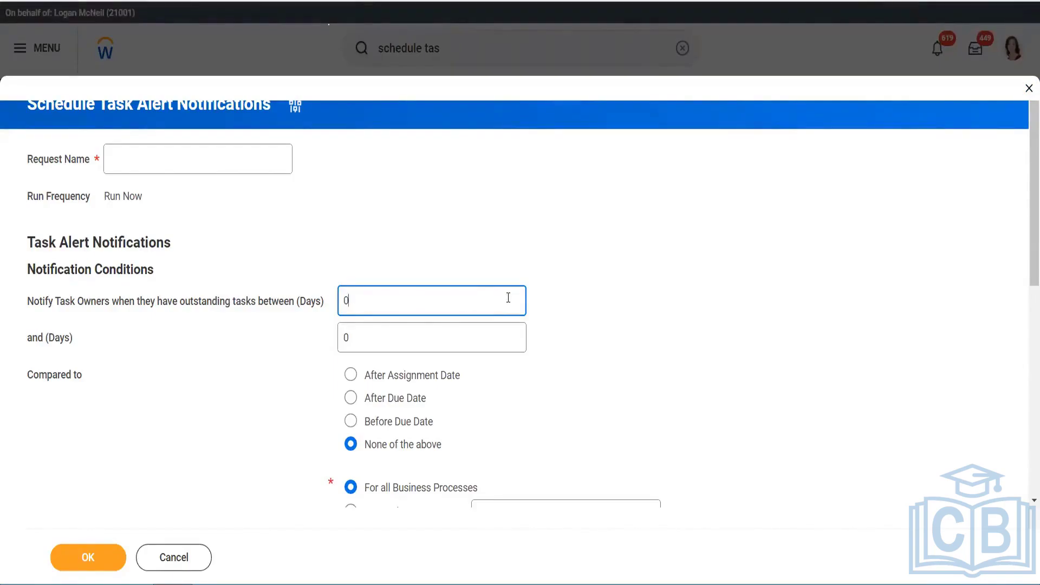
{"action": "scroll", "coordinate": [1027, 229], "scroll_direction": "down", "scroll_amount": 5}
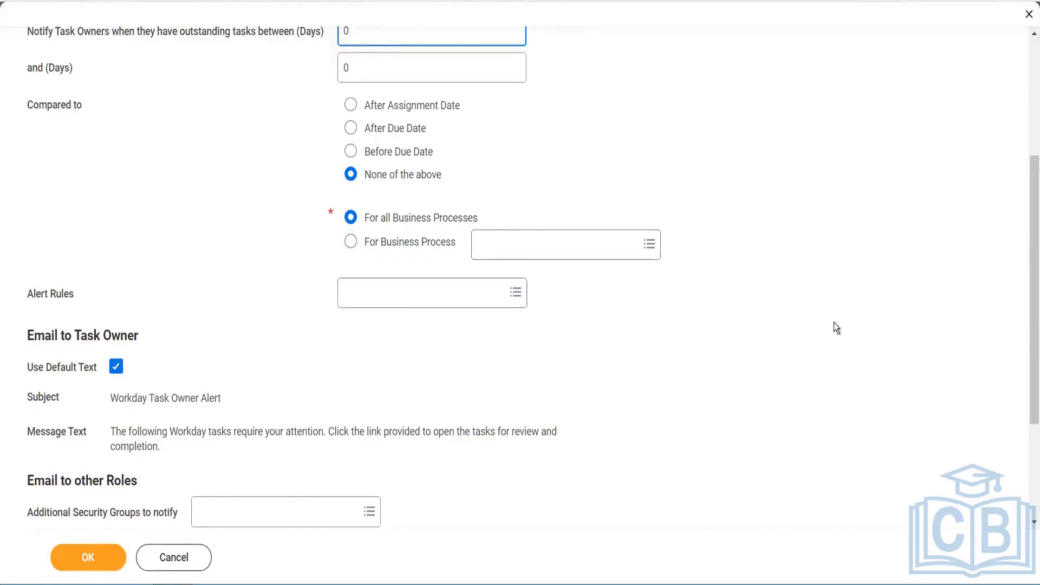
{"action": "left_click", "coordinate": [428, 299]}
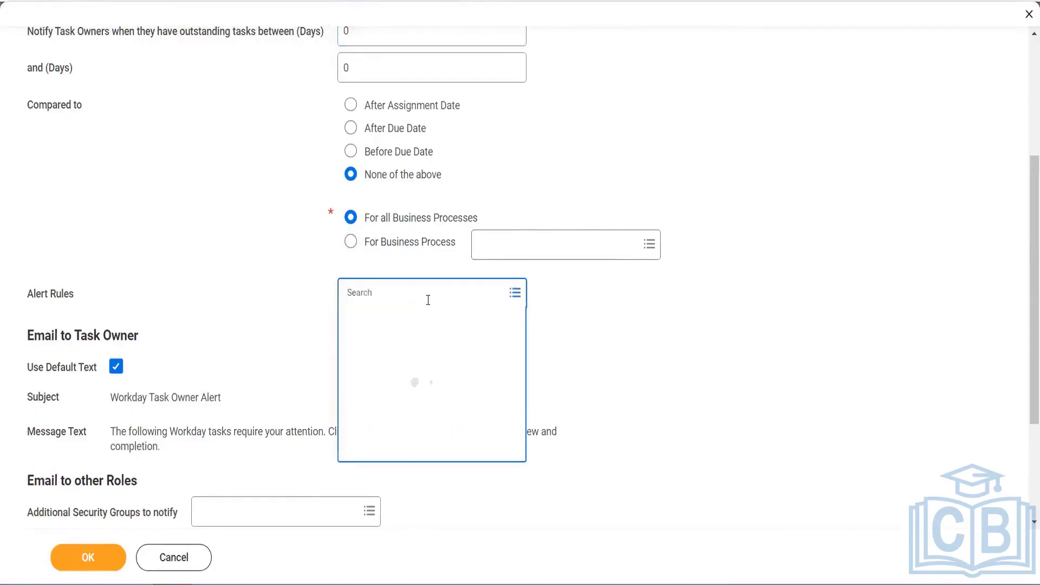
{"action": "left_click", "coordinate": [665, 339]}
{"action": "left_click_drag", "start_coordinate": [1027, 291], "coordinate": [1027, 384]}
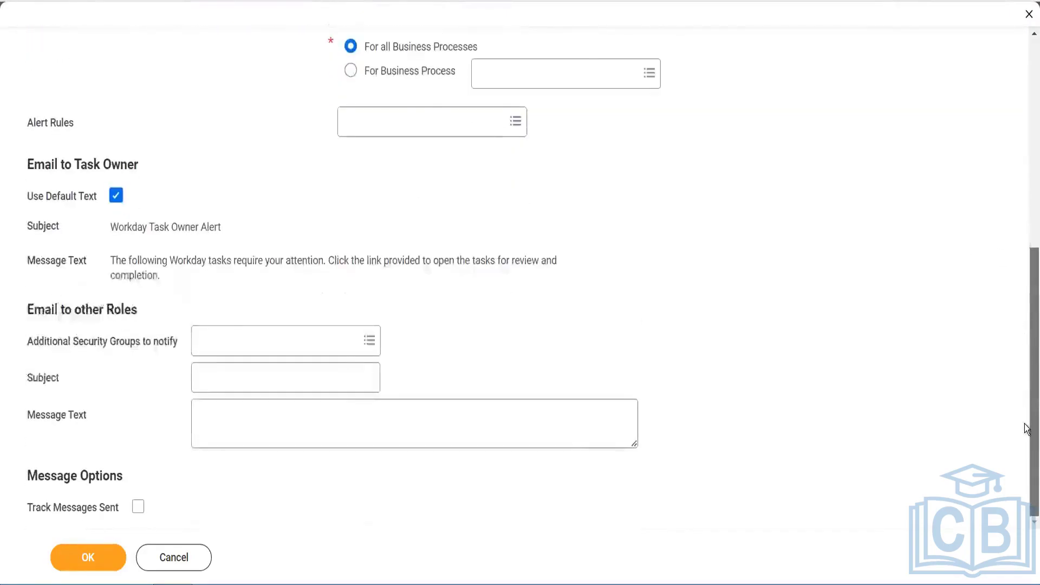
{"action": "left_click", "coordinate": [240, 376]}
{"action": "left_click", "coordinate": [251, 421]}
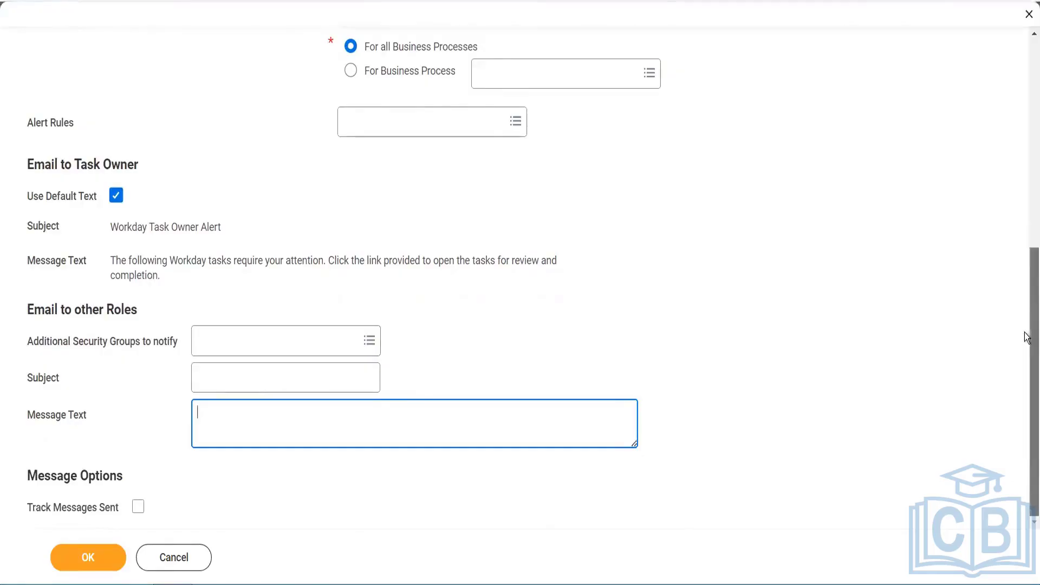
{"action": "scroll", "coordinate": [1028, 223], "scroll_direction": "up", "scroll_amount": 7}
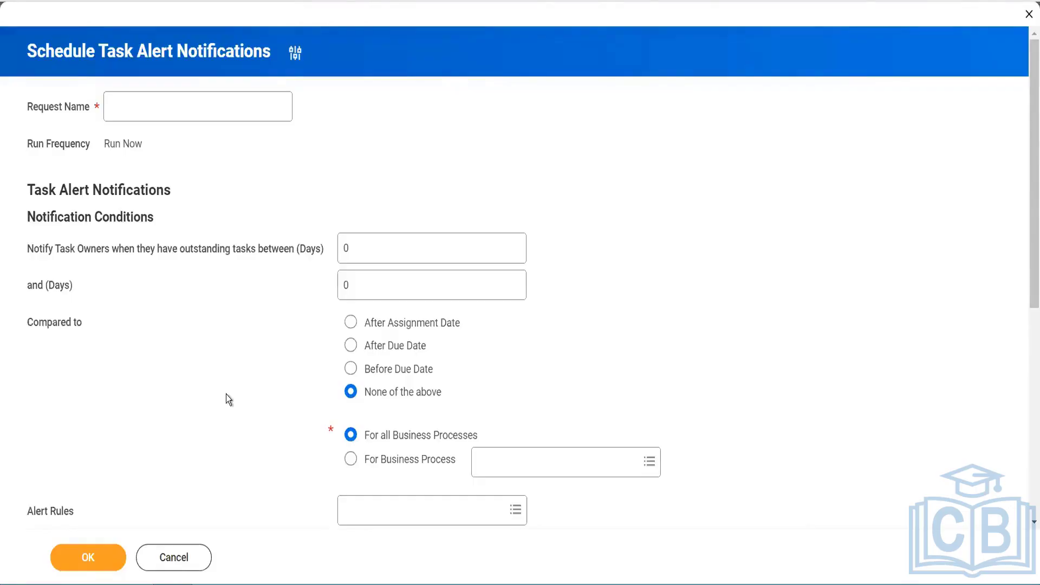
{"action": "left_click", "coordinate": [197, 557]}
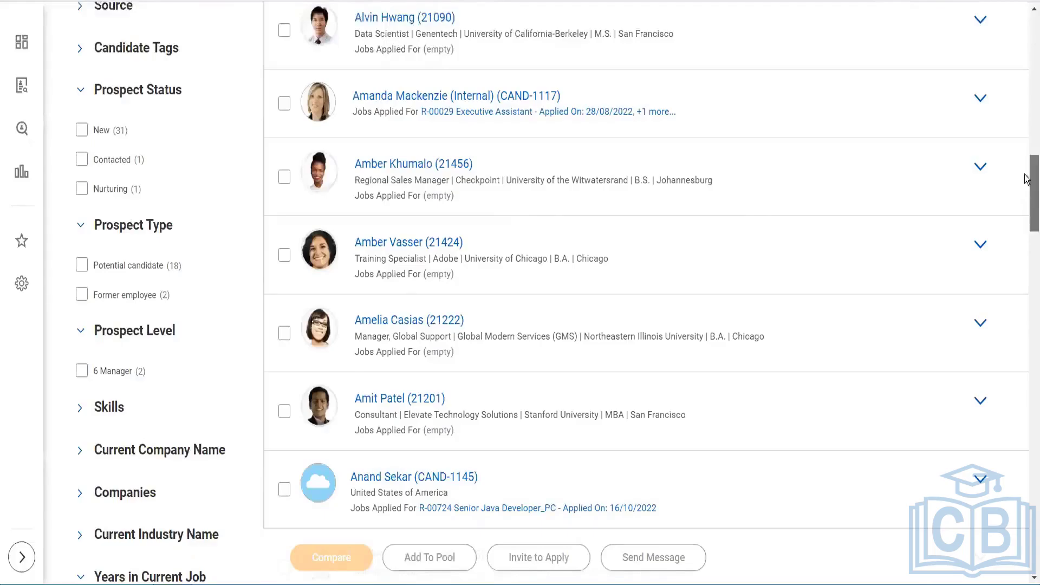
Step: Search for "configure aler" and open the Configure Alert task
{"action": "left_click_drag", "start_coordinate": [1028, 204], "coordinate": [1025, 9]}
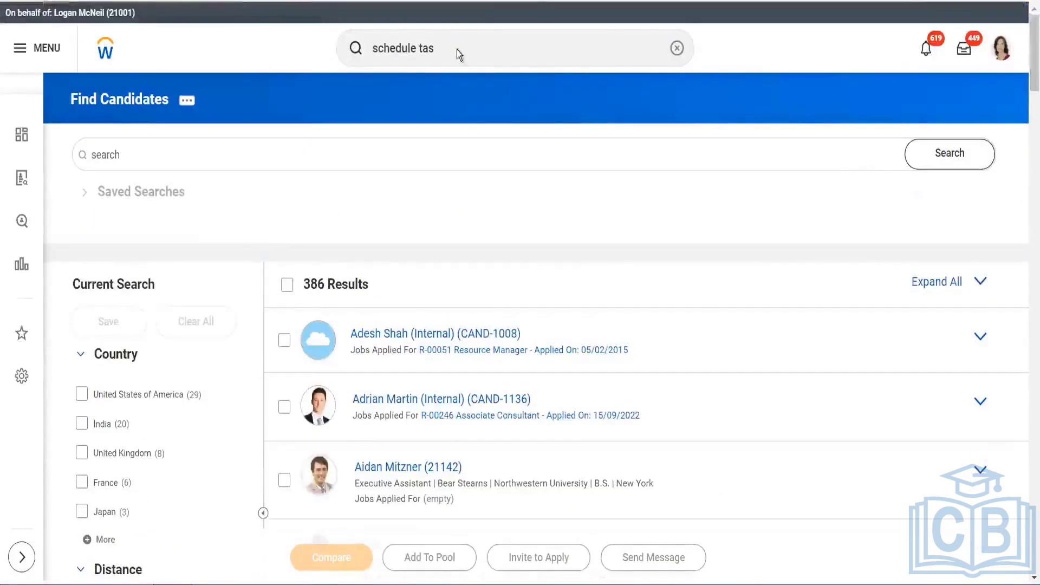
{"action": "left_click", "coordinate": [458, 49]}
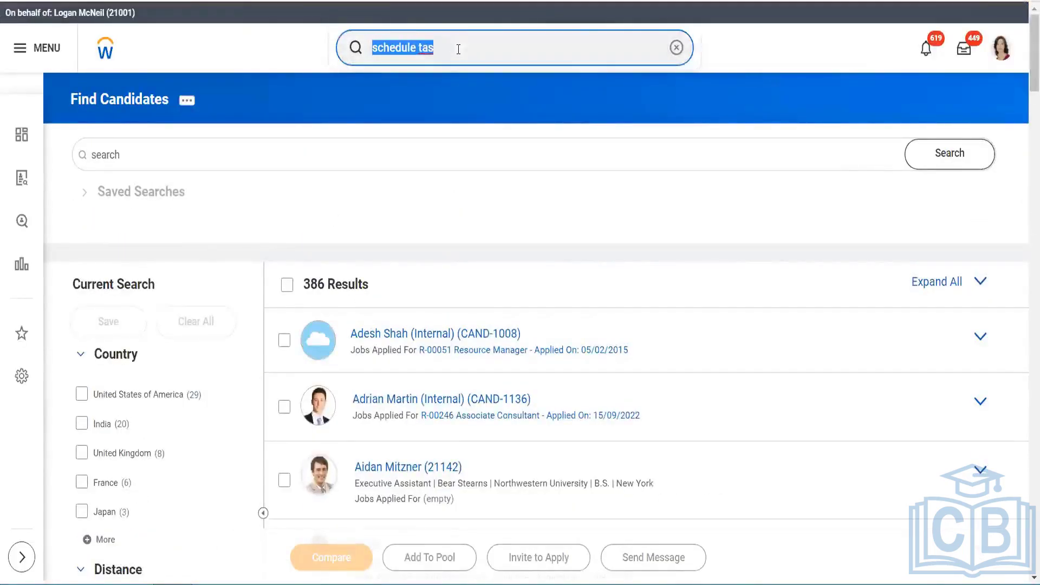
{"action": "key", "text": "BackSpace"}
{"action": "type", "text": "confi"}
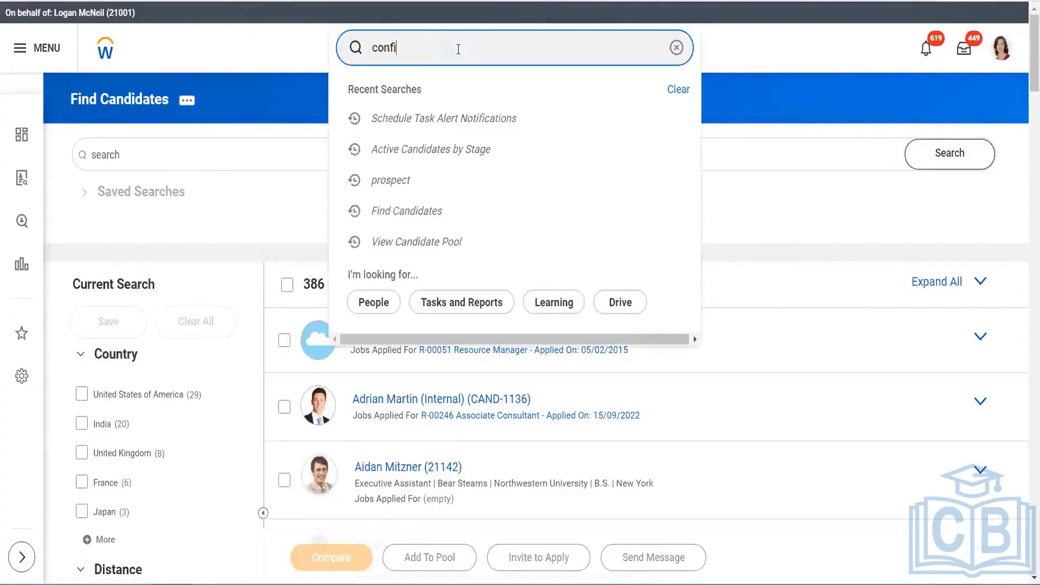
{"action": "type", "text": "gure aler"}
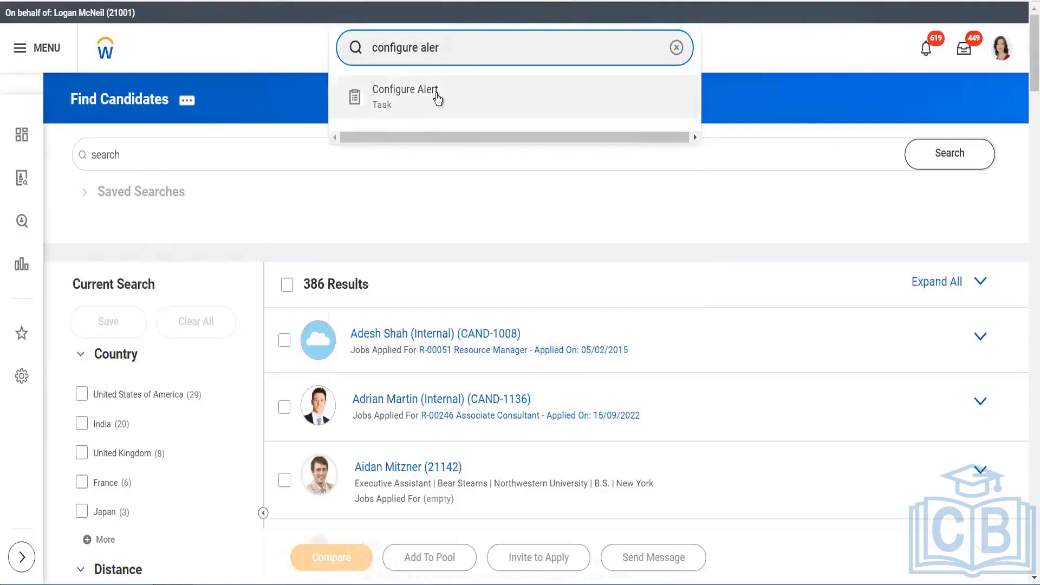
{"action": "left_click", "coordinate": [437, 94]}
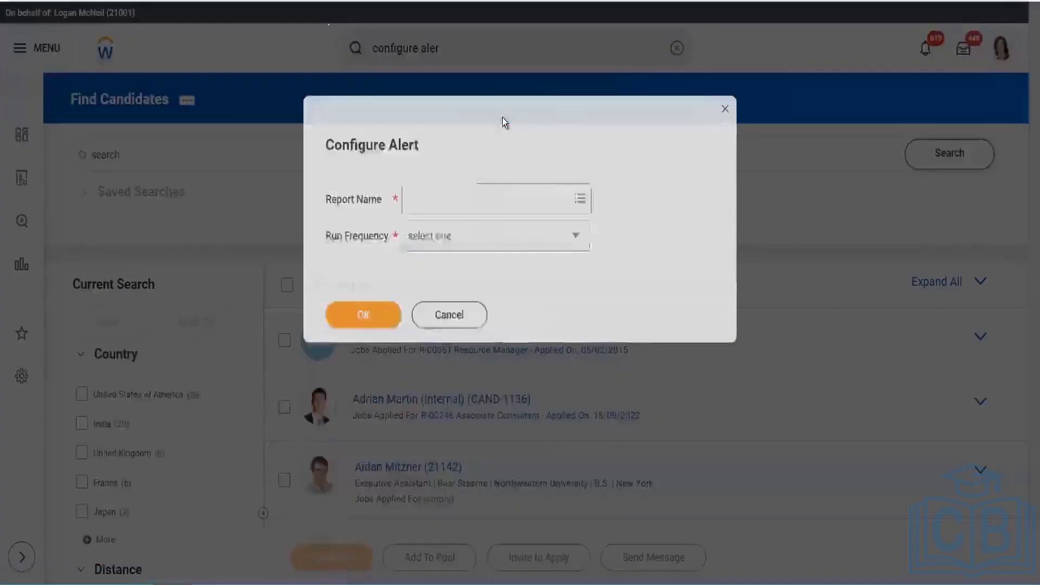
Step: Search the report names for "manage" and select Manage Enrollments as the alert's report
{"action": "left_click", "coordinate": [456, 197]}
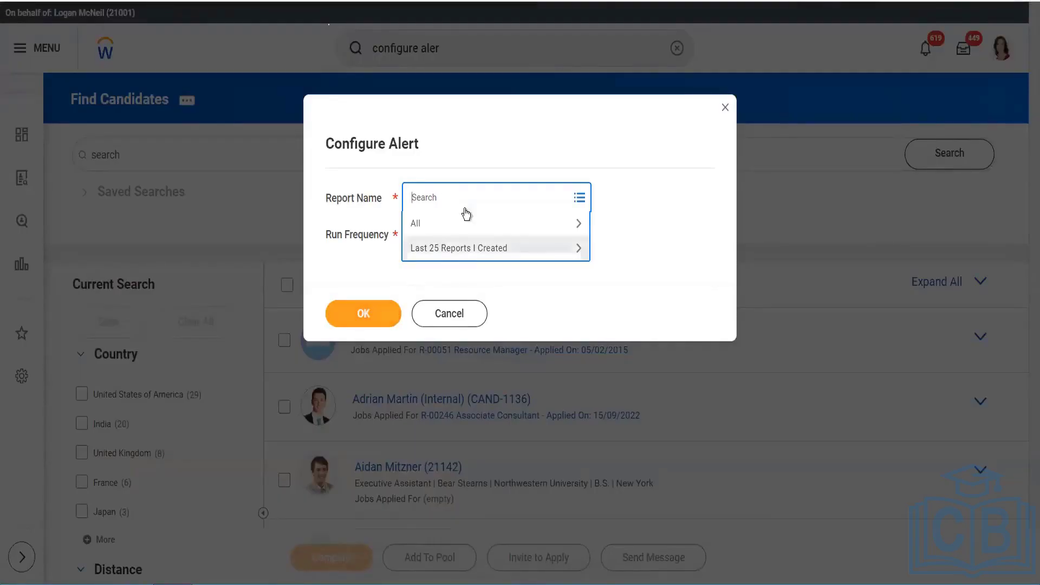
{"action": "left_click", "coordinate": [461, 224]}
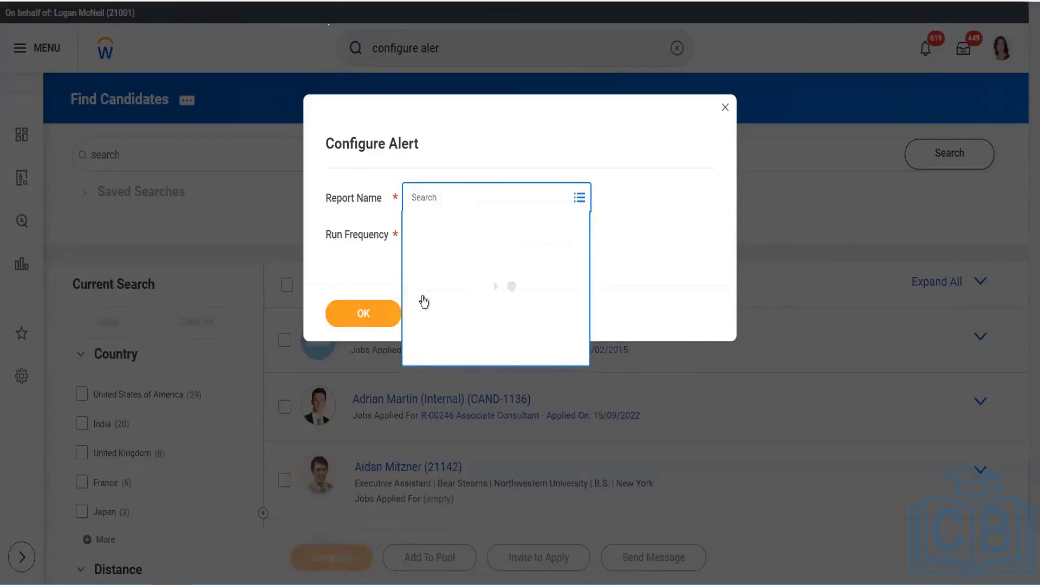
{"action": "left_click", "coordinate": [448, 200]}
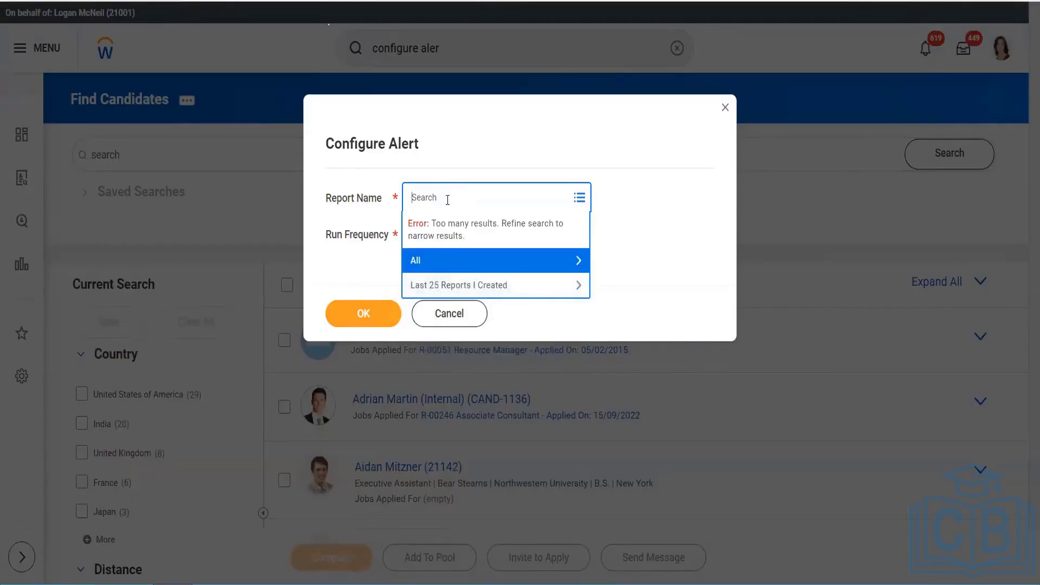
{"action": "type", "text": "manage"}
{"action": "key", "text": "Return"}
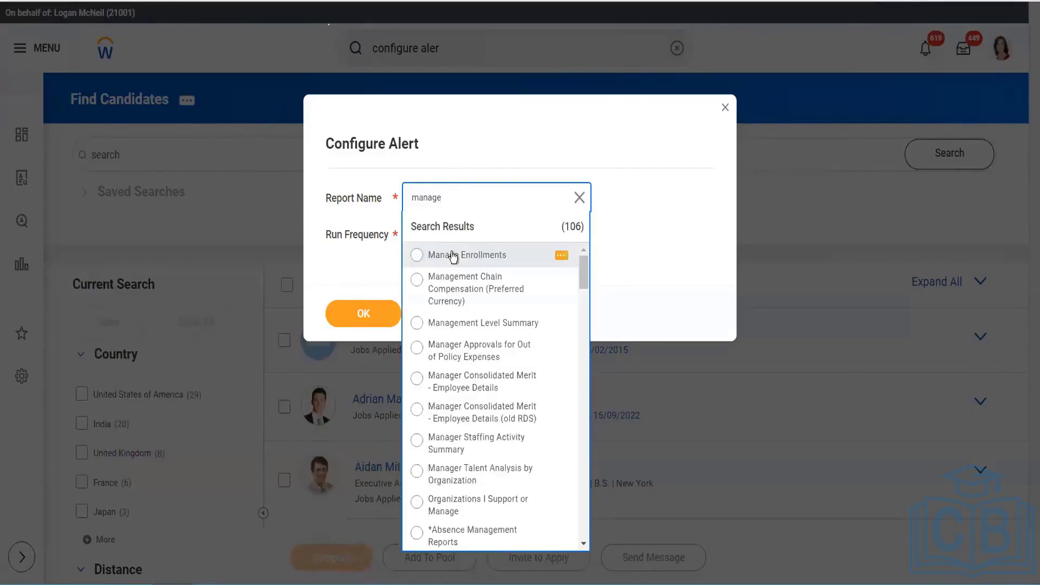
{"action": "left_click", "coordinate": [433, 258]}
Step: Set the alert's run frequency to Run Now and proceed to its detailed configuration form
{"action": "left_click", "coordinate": [365, 315]}
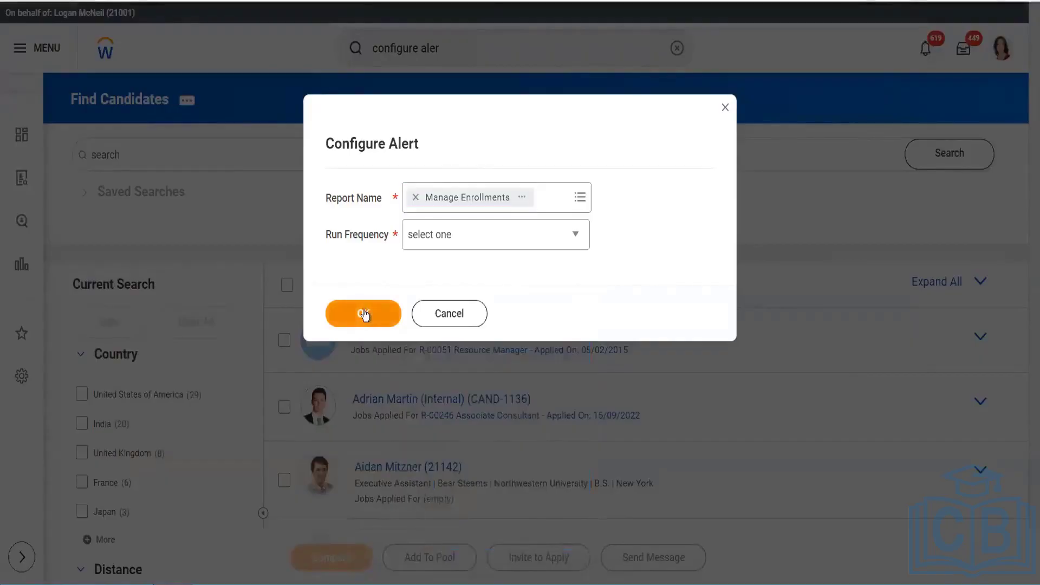
{"action": "left_click", "coordinate": [322, 319]}
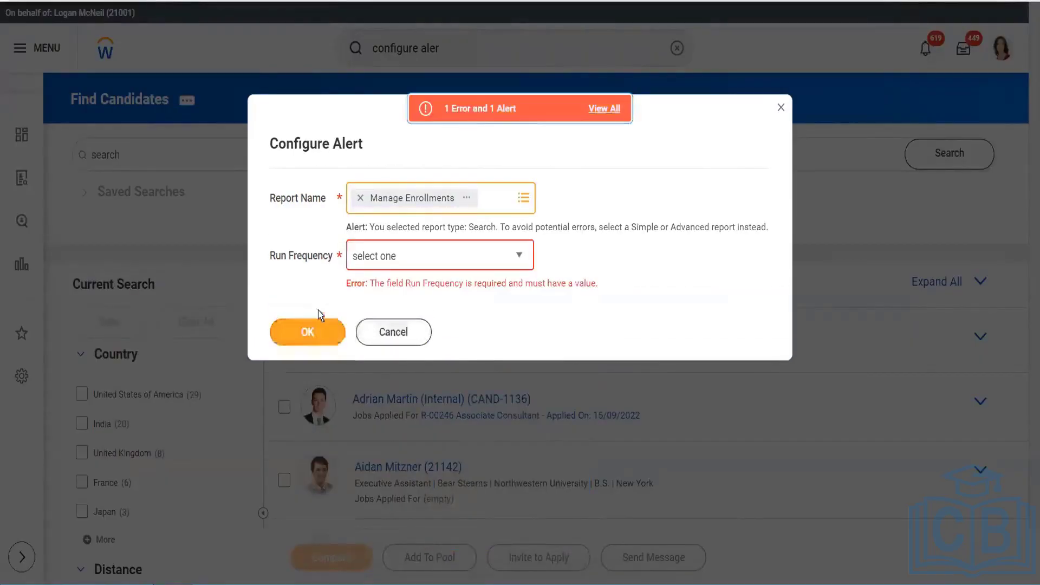
{"action": "left_click", "coordinate": [393, 259]}
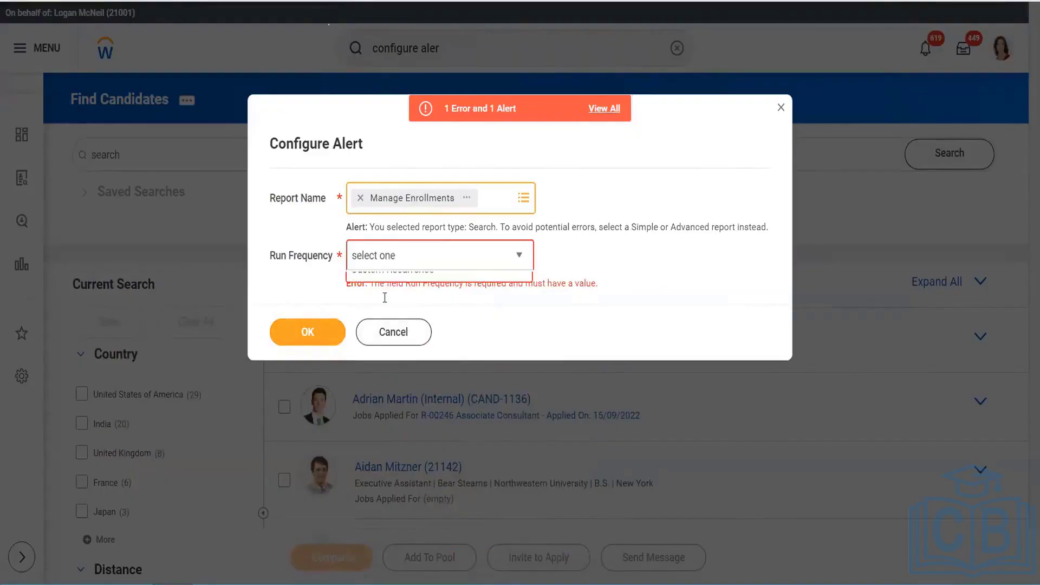
{"action": "left_click", "coordinate": [386, 308]}
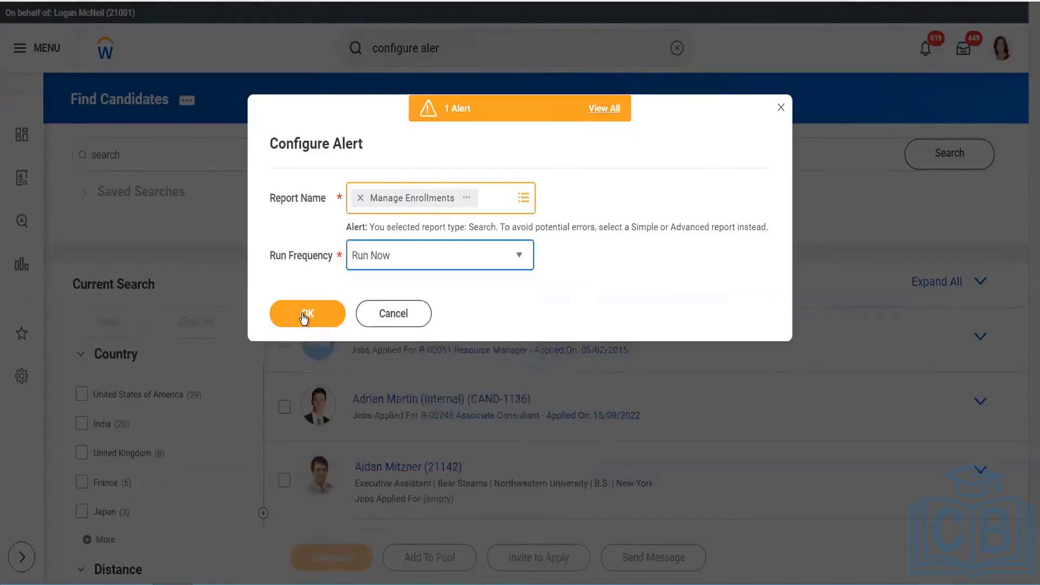
{"action": "left_click", "coordinate": [301, 312]}
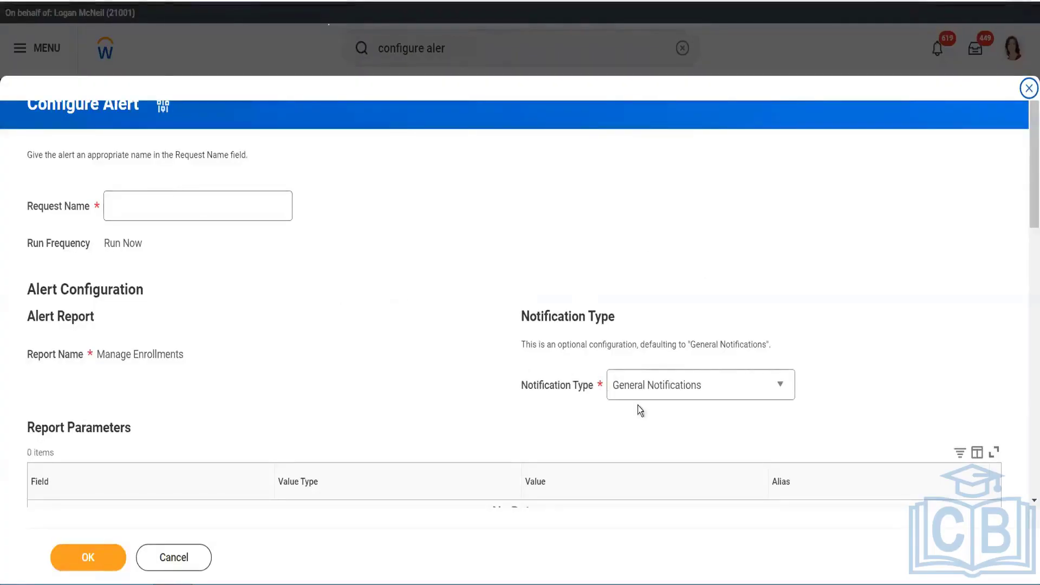
Step: Examine the alert form's notification types, report parameters, included task, recipients, reply-to, subject and body sections
{"action": "left_click", "coordinate": [646, 386]}
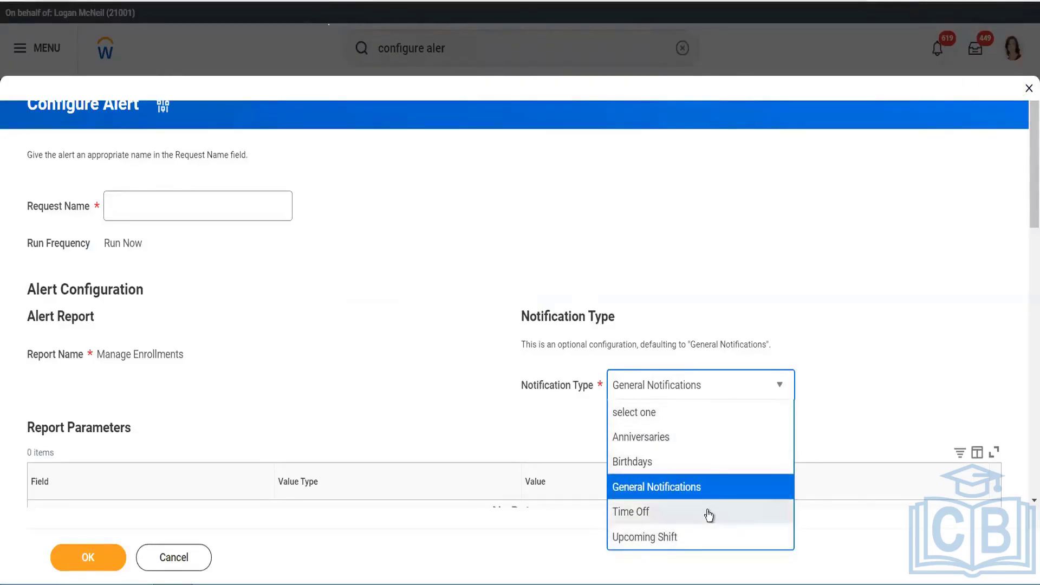
{"action": "left_click", "coordinate": [378, 378]}
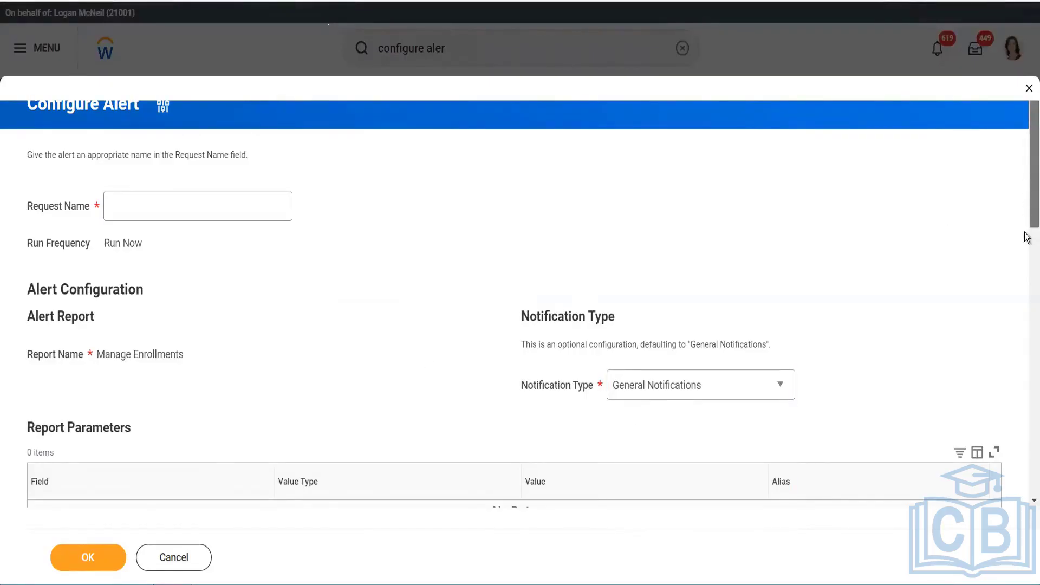
{"action": "scroll", "coordinate": [1026, 233], "scroll_direction": "down", "scroll_amount": 7}
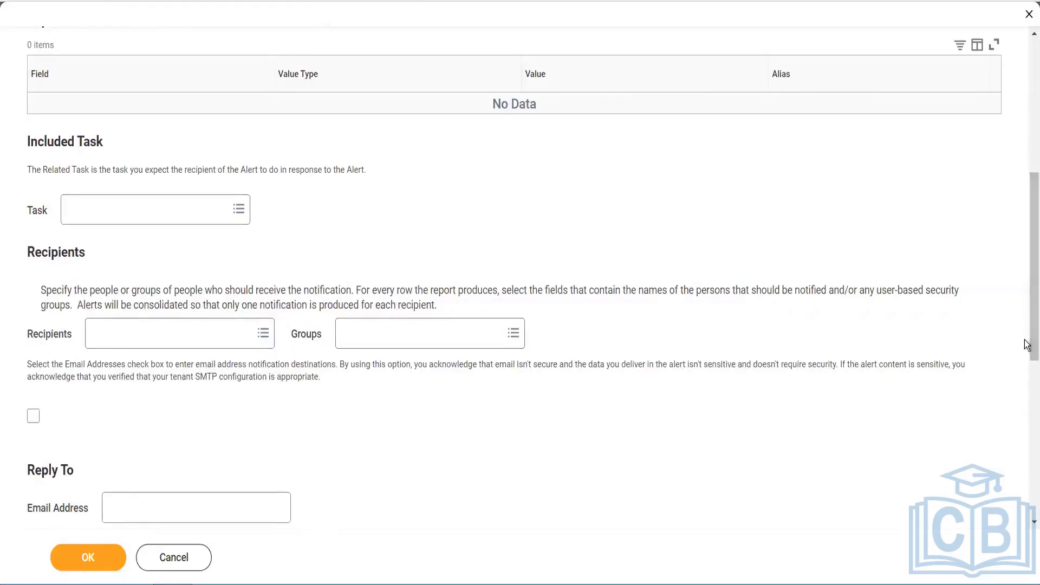
{"action": "scroll", "coordinate": [1028, 379], "scroll_direction": "down", "scroll_amount": 5}
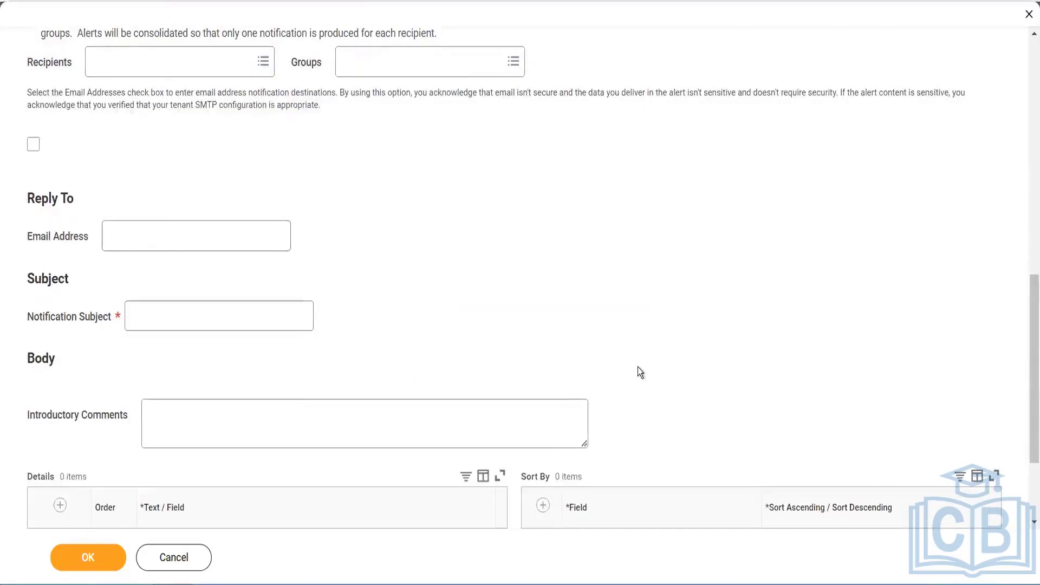
{"action": "scroll", "coordinate": [1026, 507], "scroll_direction": "down", "scroll_amount": 3}
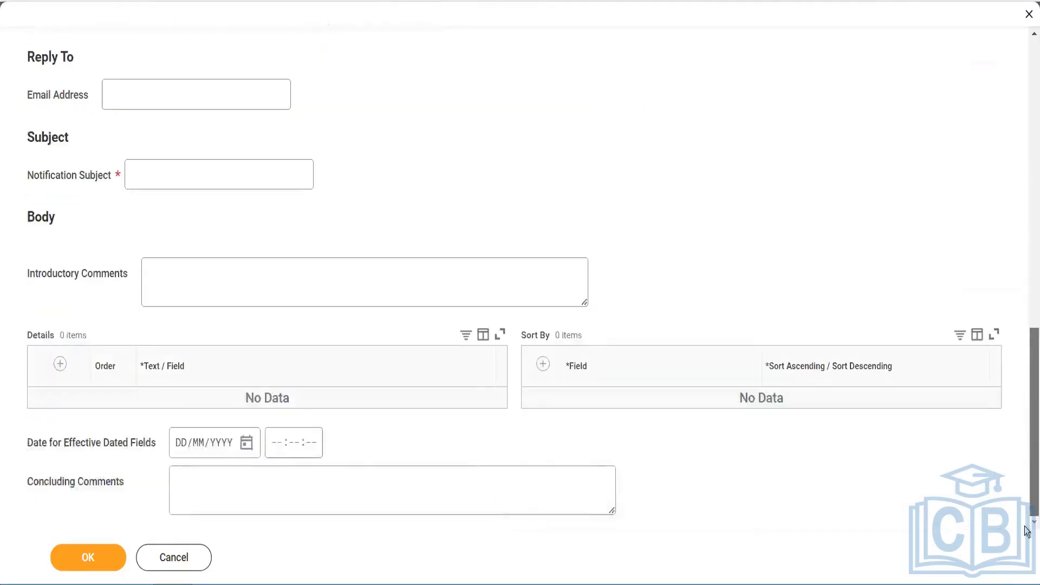
{"action": "scroll", "coordinate": [1022, 232], "scroll_direction": "up", "scroll_amount": 10}
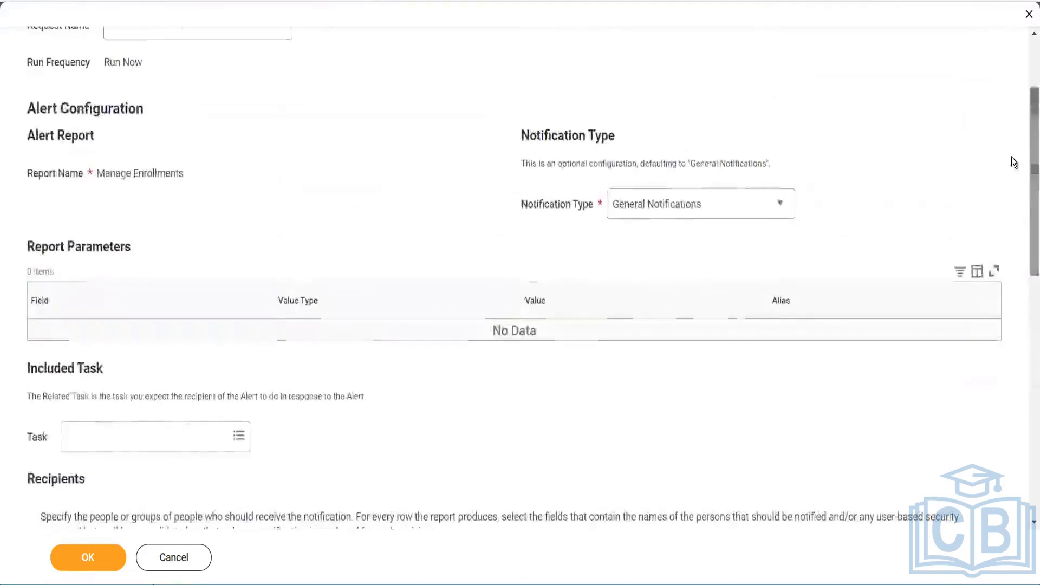
Step: Review the notification type choices and the included task options again, and cancel the alert without saving it
{"action": "left_click", "coordinate": [675, 204]}
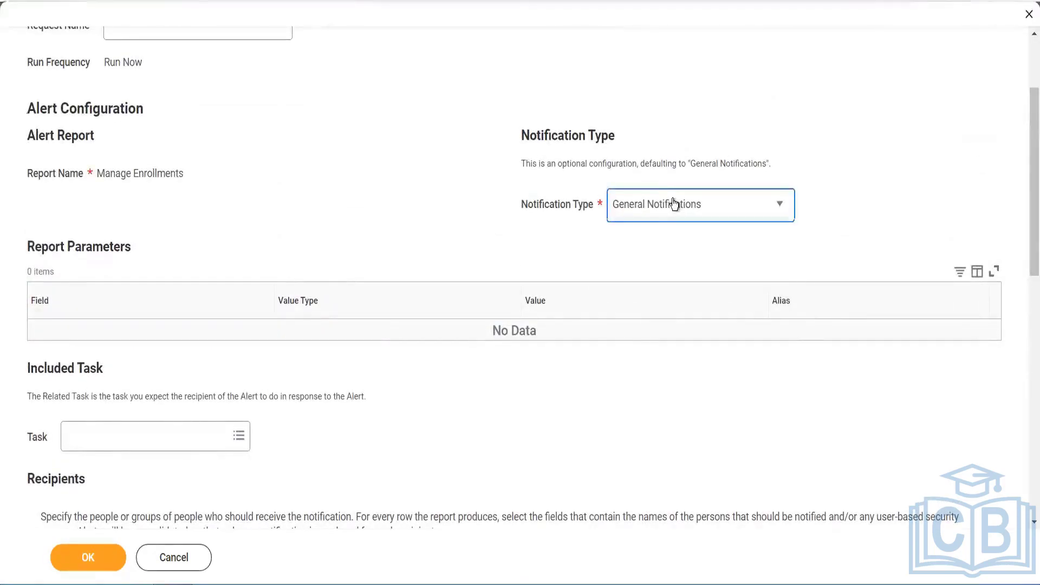
{"action": "left_click", "coordinate": [675, 204]}
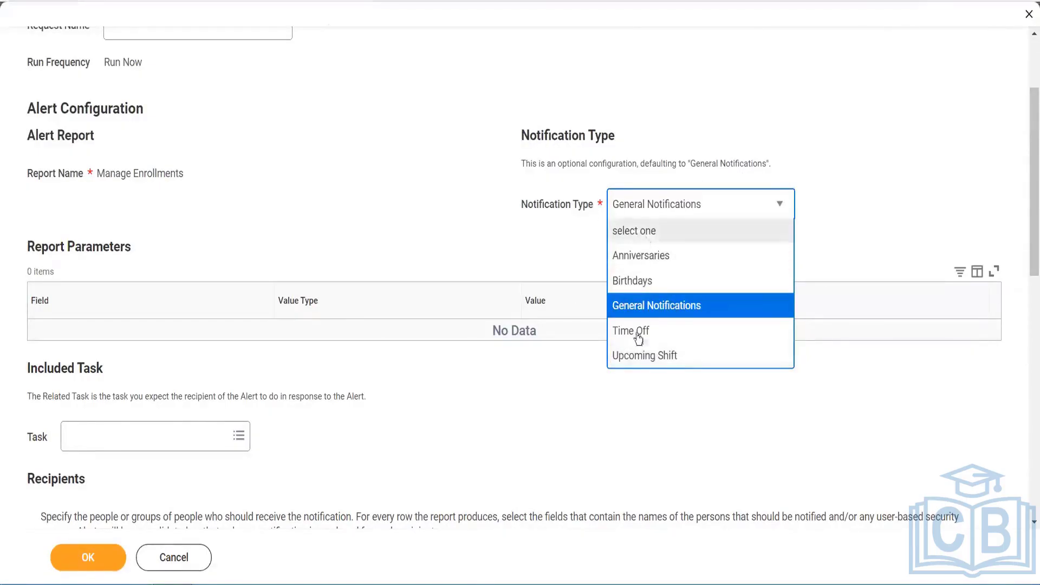
{"action": "left_click", "coordinate": [605, 424]}
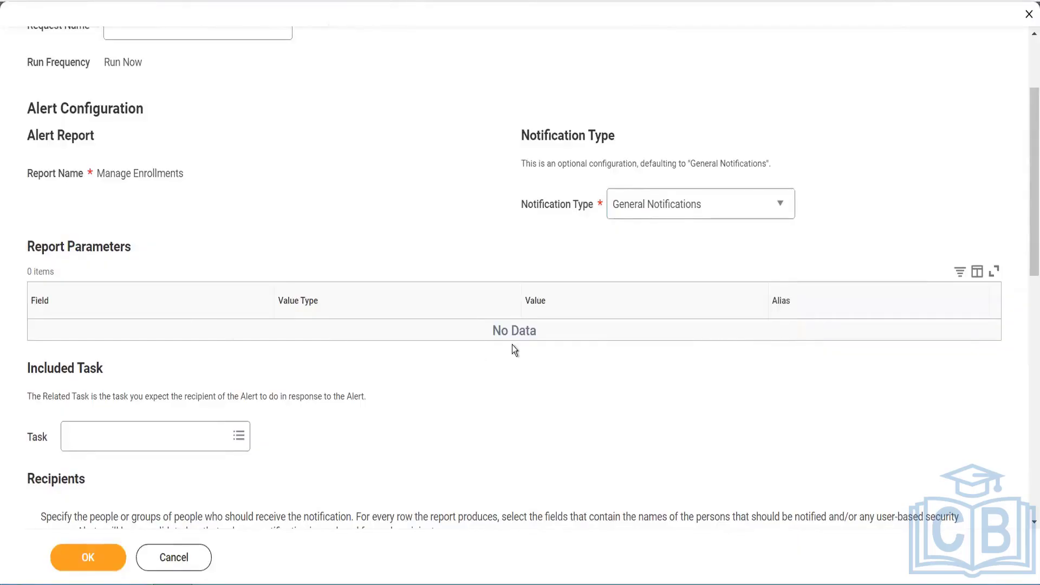
{"action": "left_click", "coordinate": [115, 436]}
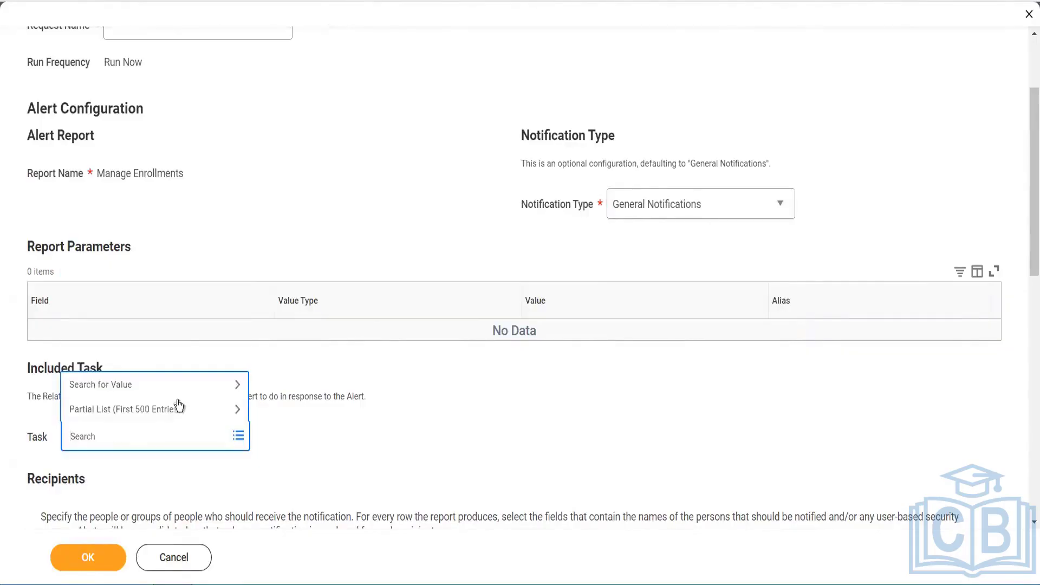
{"action": "left_click", "coordinate": [427, 429]}
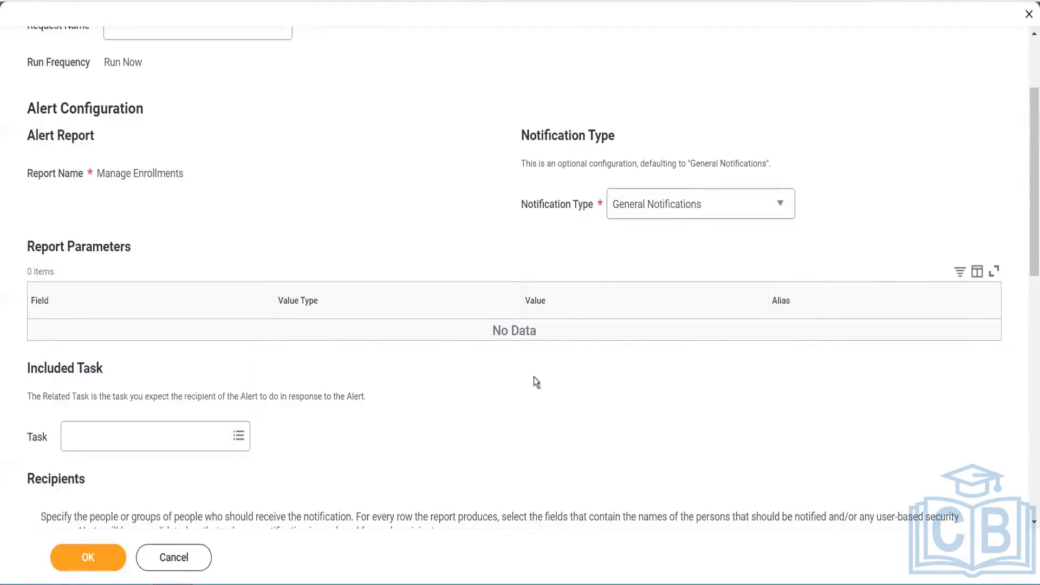
{"action": "left_click_drag", "start_coordinate": [1026, 164], "coordinate": [1028, 116]}
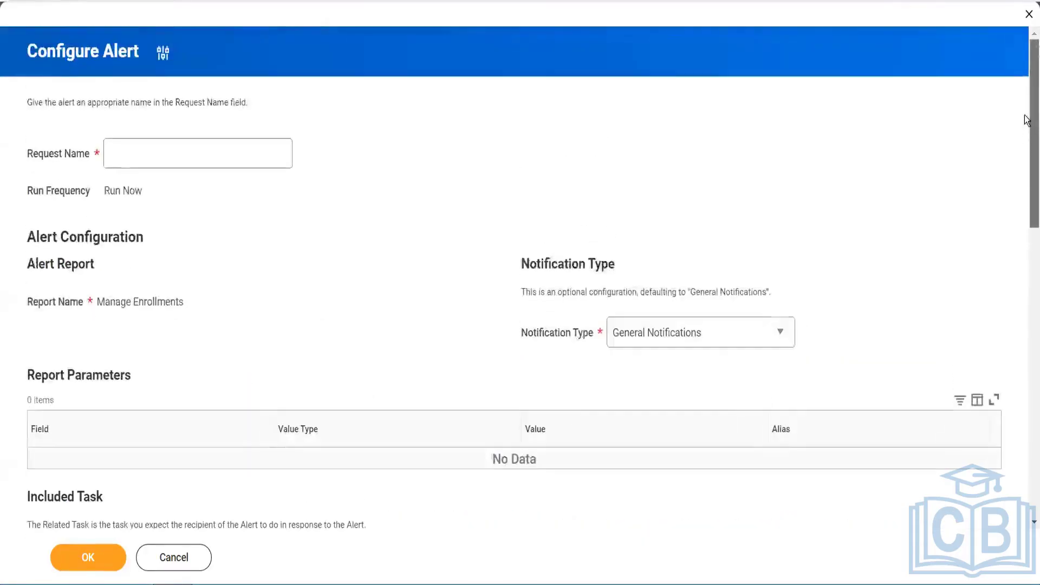
{"action": "left_click", "coordinate": [690, 326]}
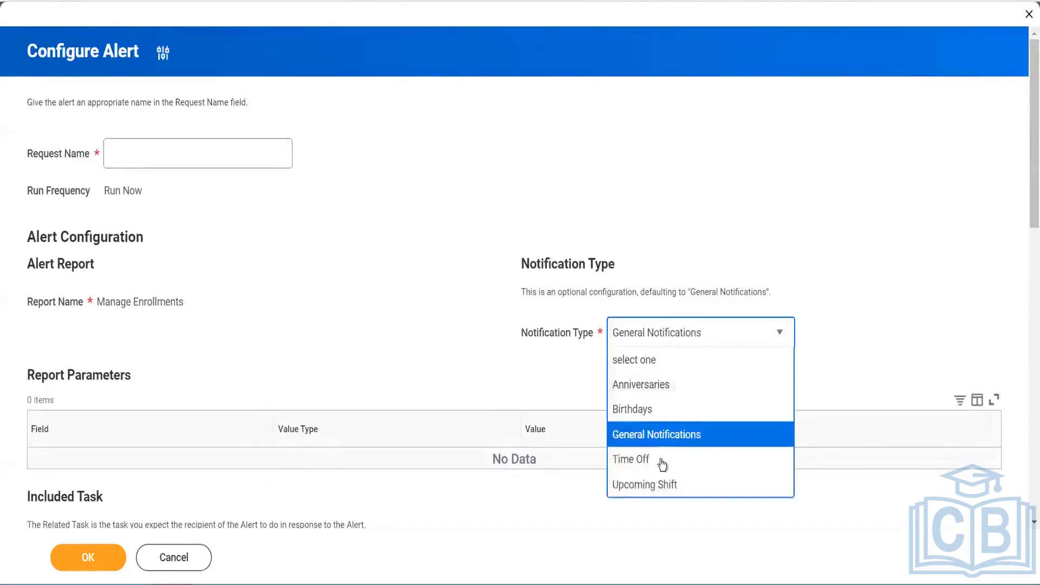
{"action": "left_click", "coordinate": [403, 337]}
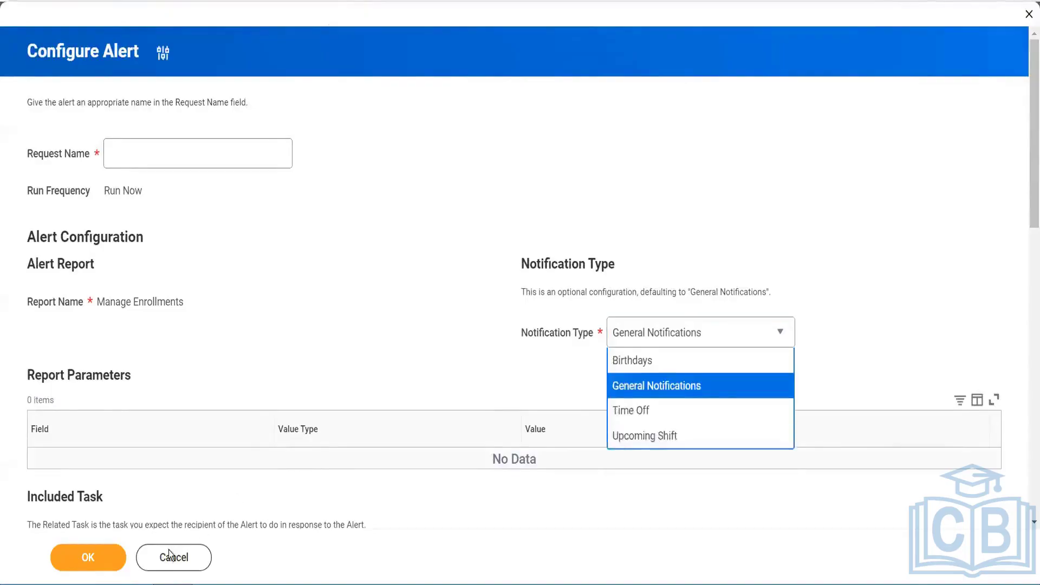
{"action": "left_click", "coordinate": [162, 563]}
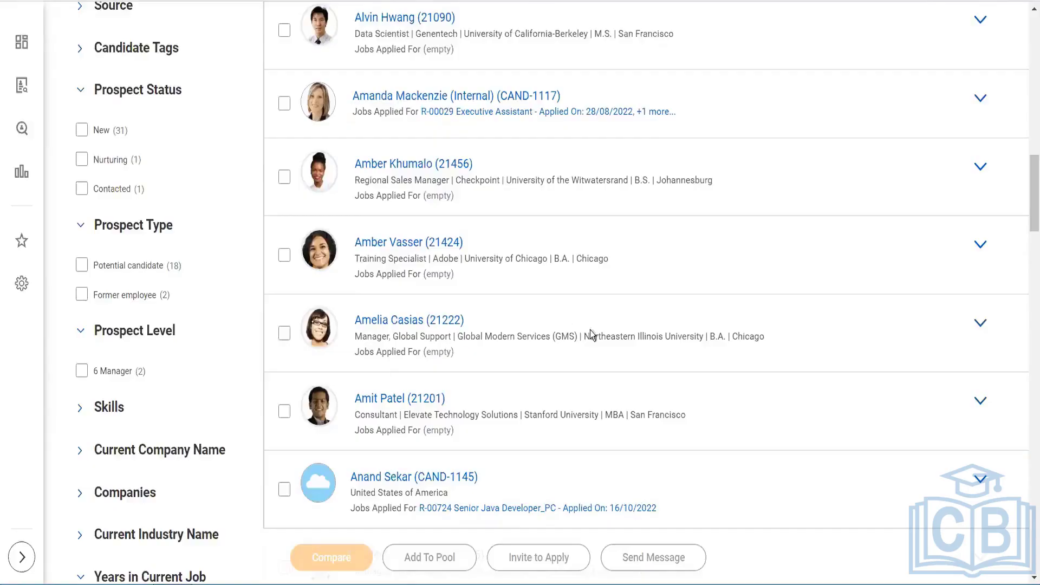
Step: Switch to the Candidates presentation in PowerPoint and present the security groups and domain policies slide full screen, briefly revisiting the preceding notifications slide
{"action": "left_click_drag", "start_coordinate": [1027, 206], "coordinate": [1029, 76]}
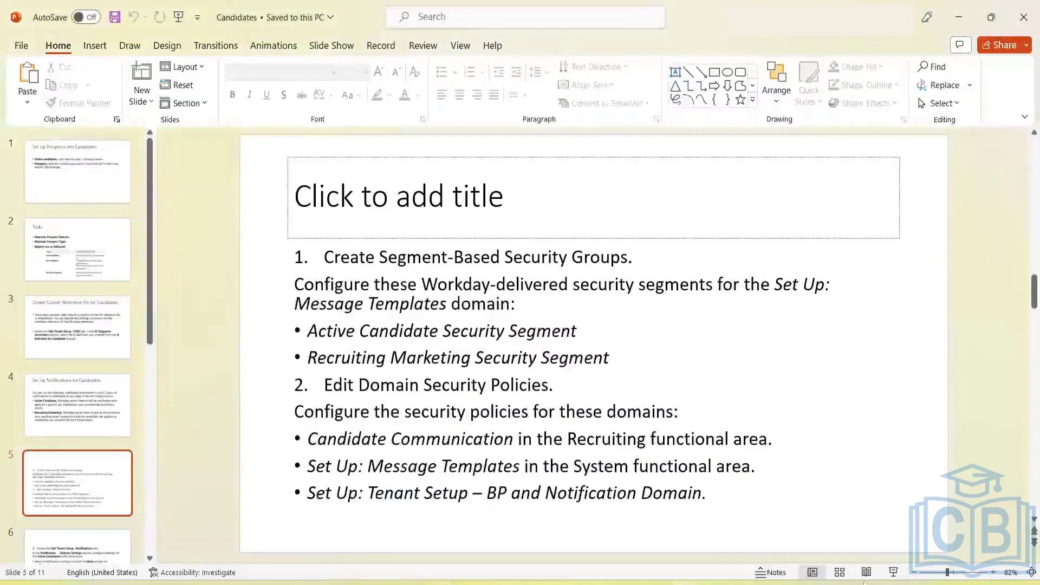
{"action": "left_click", "coordinate": [894, 572]}
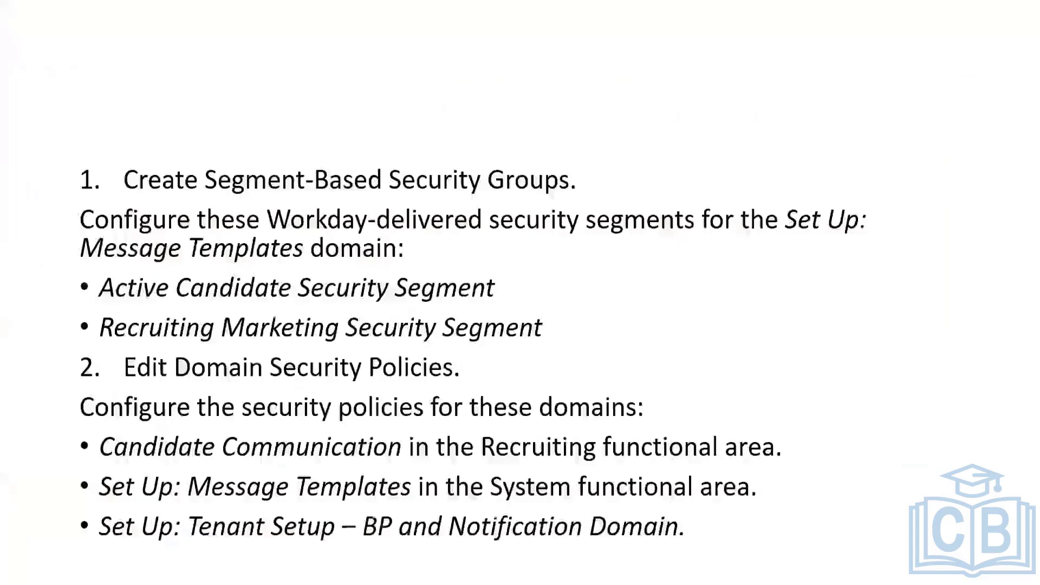
{"action": "key", "text": "Left"}
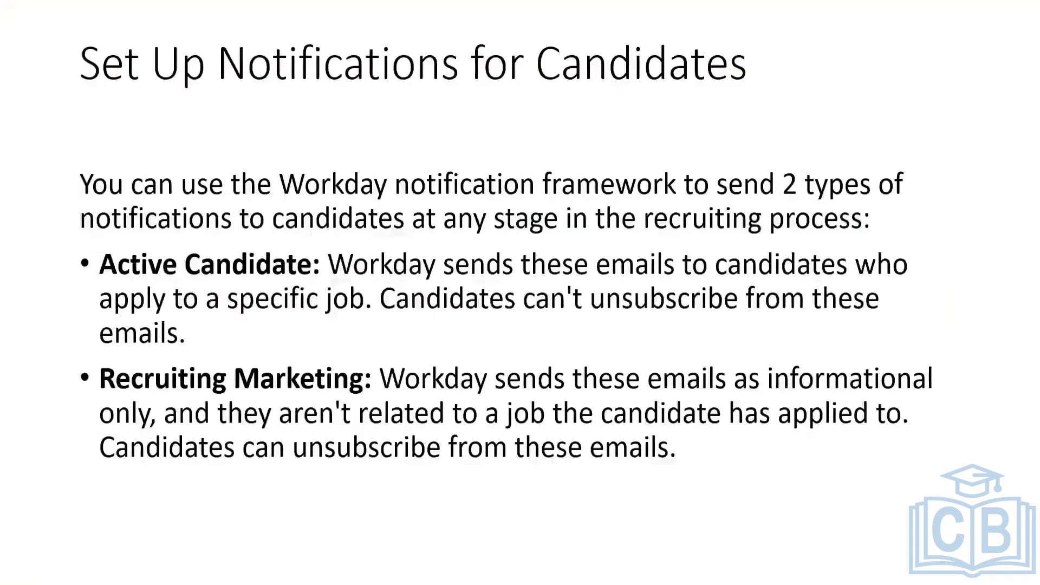
{"action": "key", "text": "Right"}
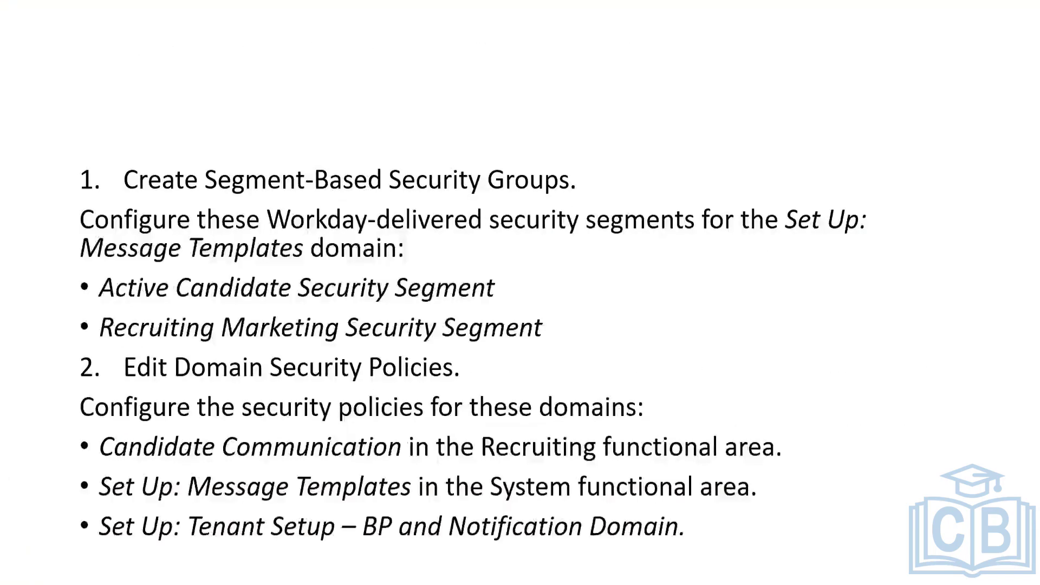
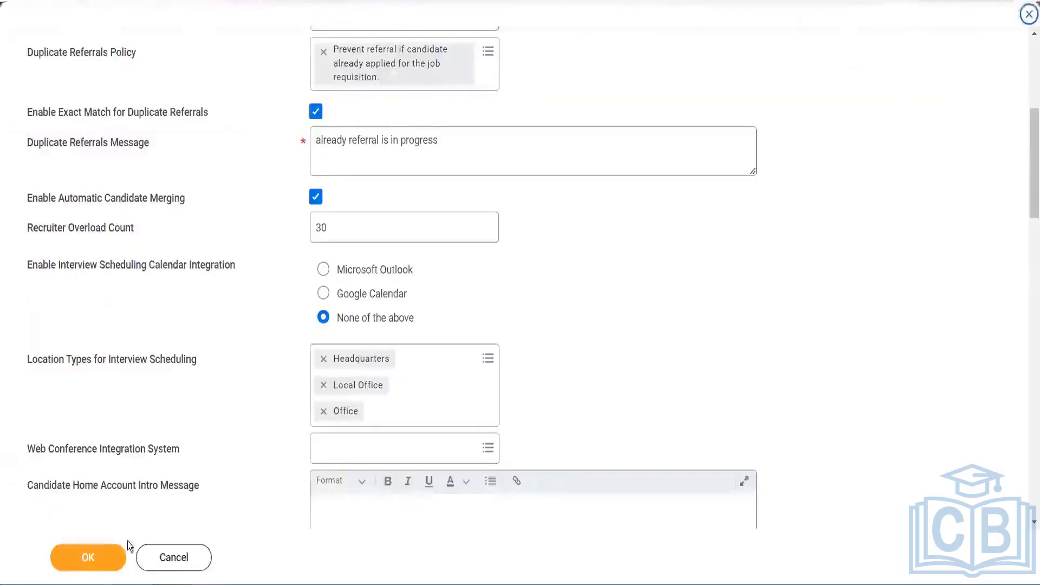
Step: Cancel the recruiting tenant setup form, search for "purge" and open the Purge Person Data task
{"action": "left_click", "coordinate": [195, 564]}
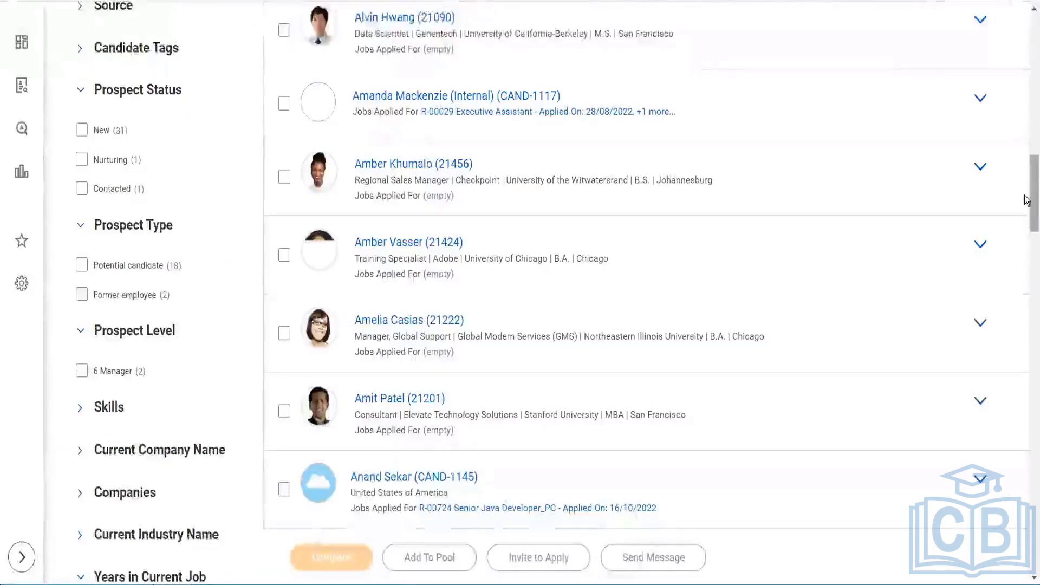
{"action": "scroll", "coordinate": [1027, 200], "scroll_direction": "up", "scroll_amount": 1}
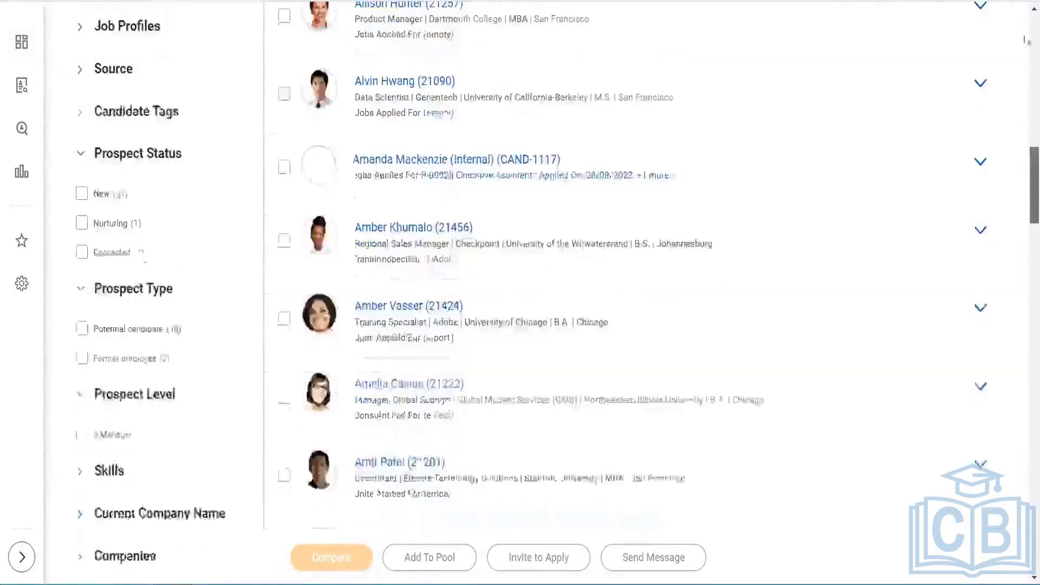
{"action": "scroll", "coordinate": [1026, 40], "scroll_direction": "up", "scroll_amount": 10}
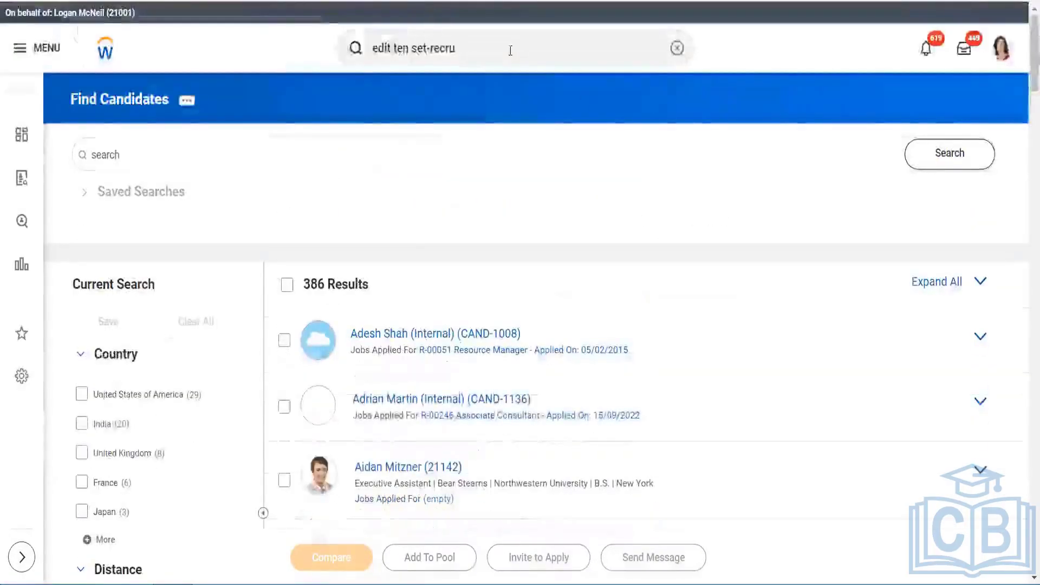
{"action": "left_click", "coordinate": [511, 50]}
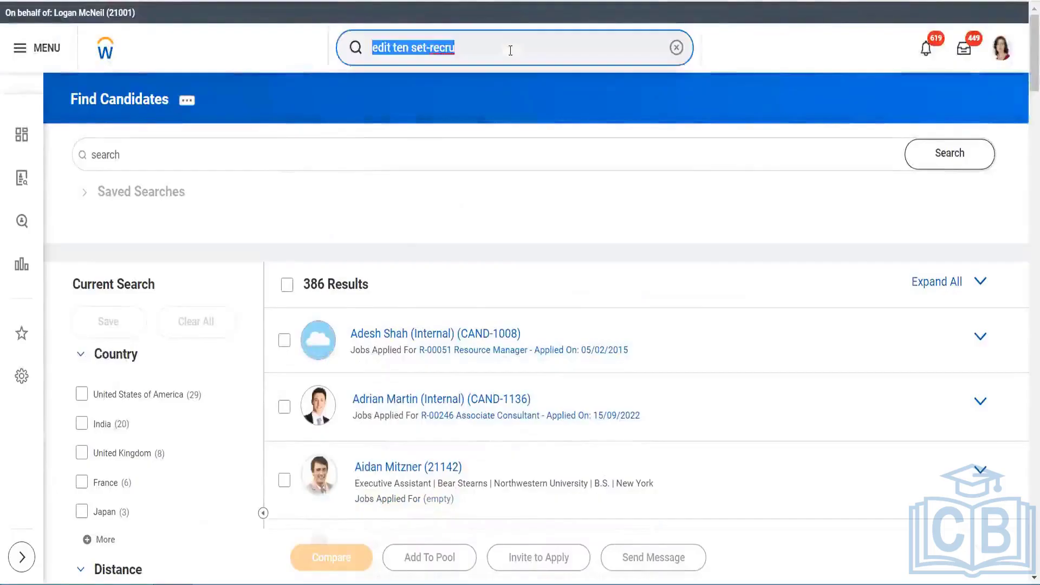
{"action": "type", "text": "purg"}
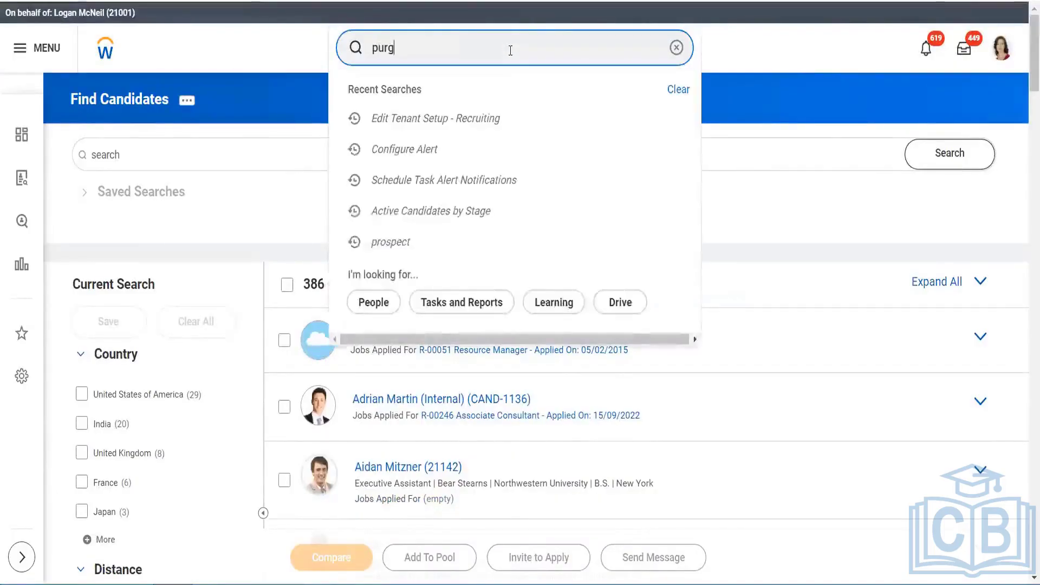
{"action": "type", "text": "e"}
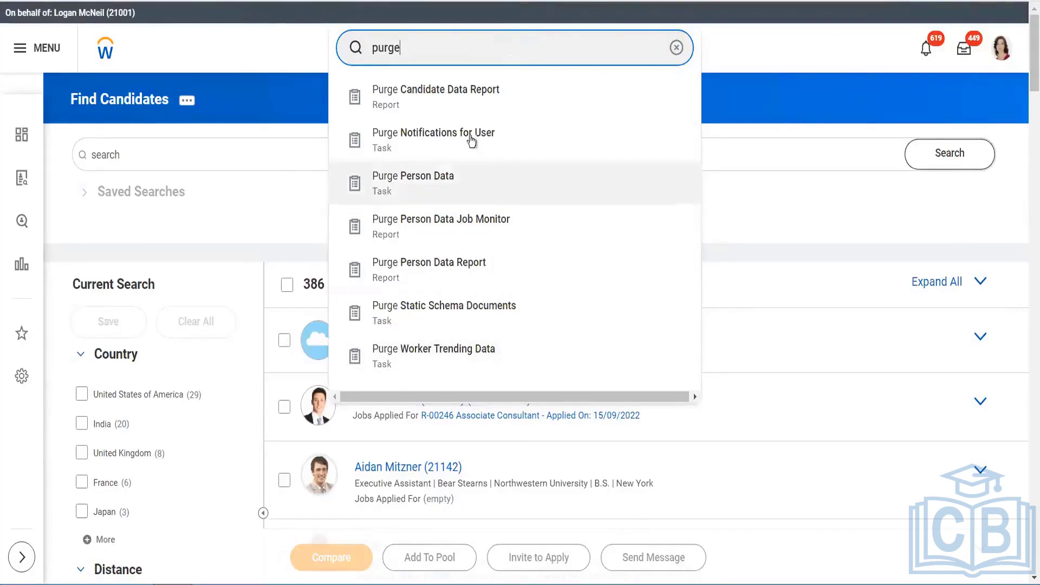
{"action": "left_click", "coordinate": [448, 178]}
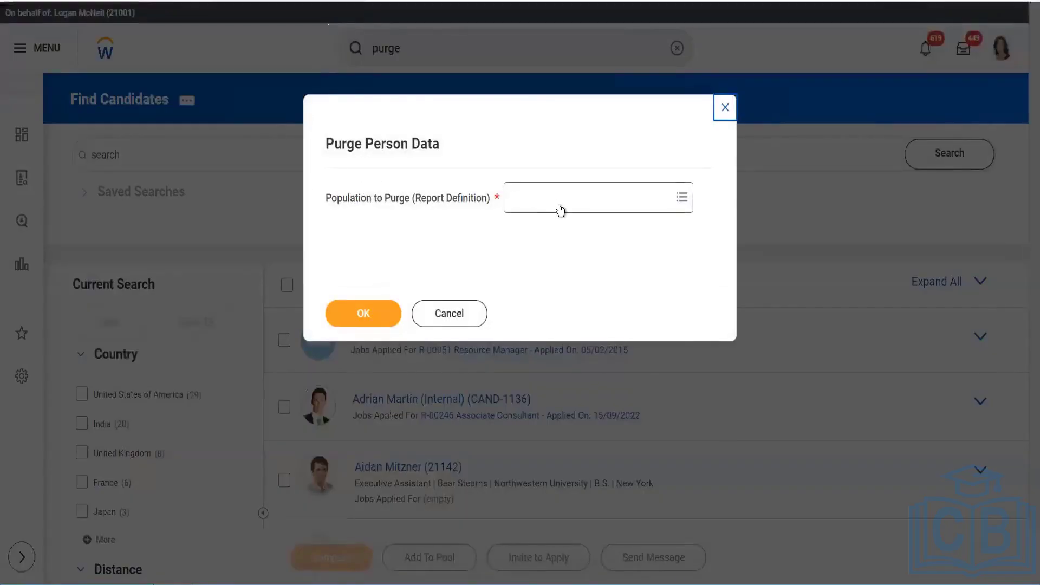
Step: Choose Purge Candidate Data Report as the population to purge and proceed to the privacy data selection
{"action": "left_click", "coordinate": [561, 209]}
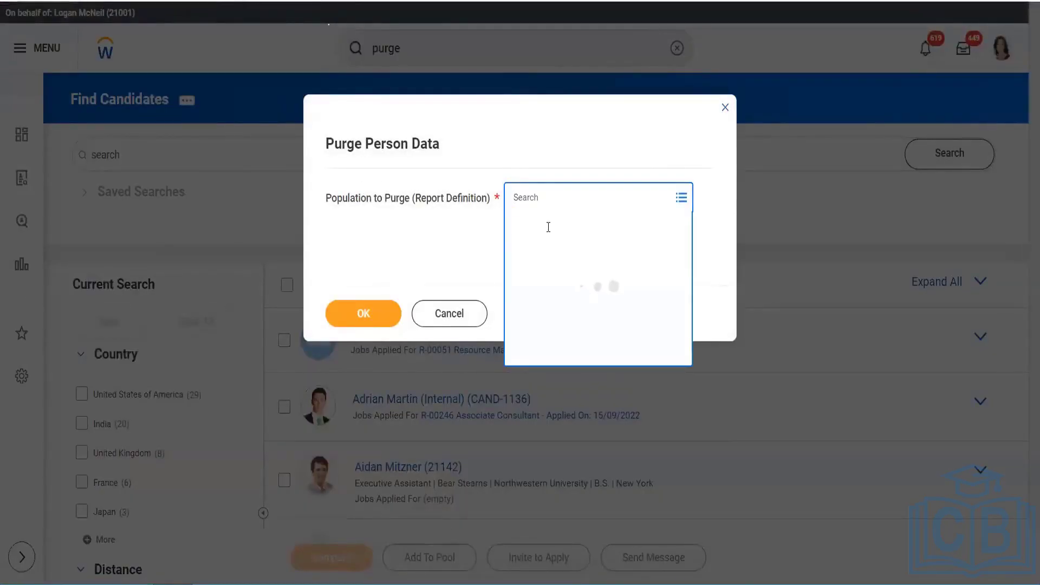
{"action": "left_click", "coordinate": [547, 249]}
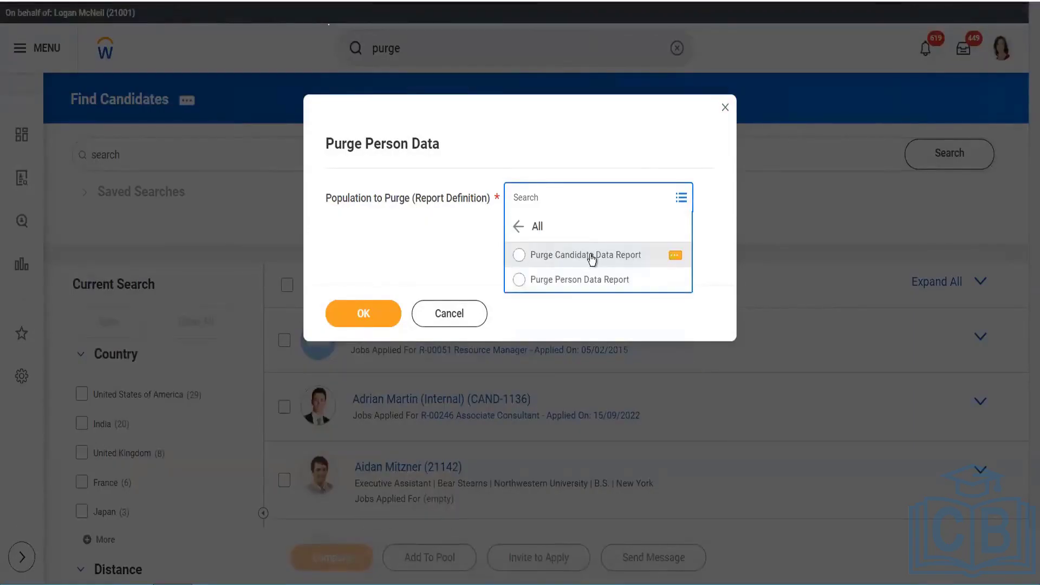
{"action": "left_click", "coordinate": [592, 260]}
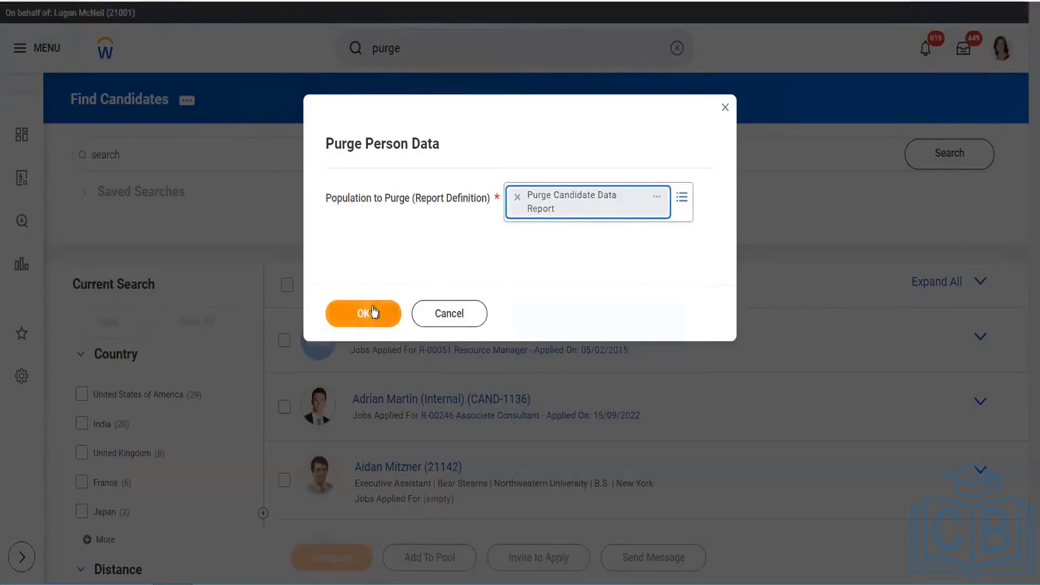
{"action": "left_click", "coordinate": [372, 310]}
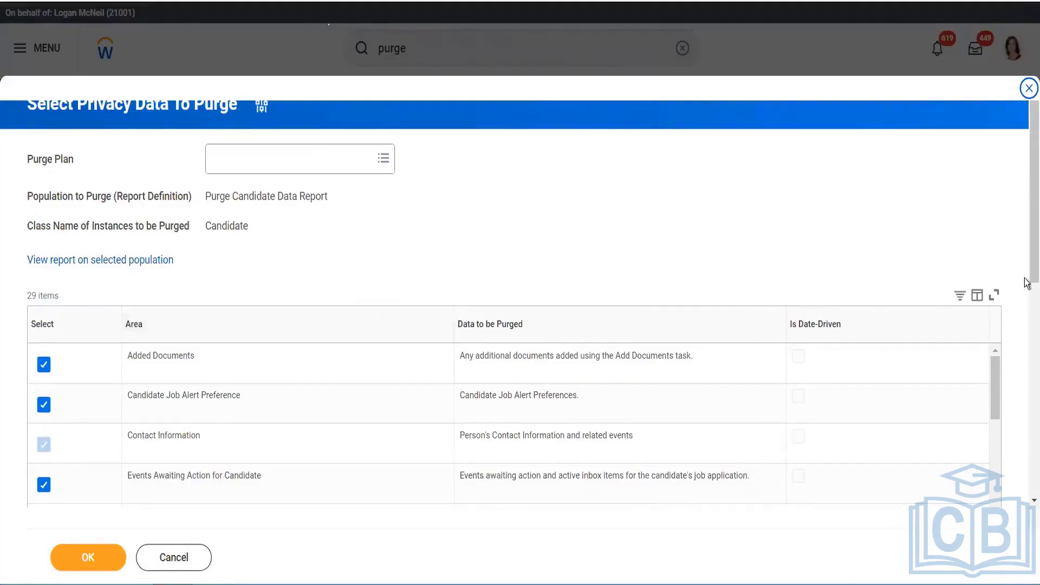
Step: Examine the candidate data areas available for purging, the custom object option and the date-driven item settings
{"action": "scroll", "coordinate": [1027, 233], "scroll_direction": "down", "scroll_amount": 3}
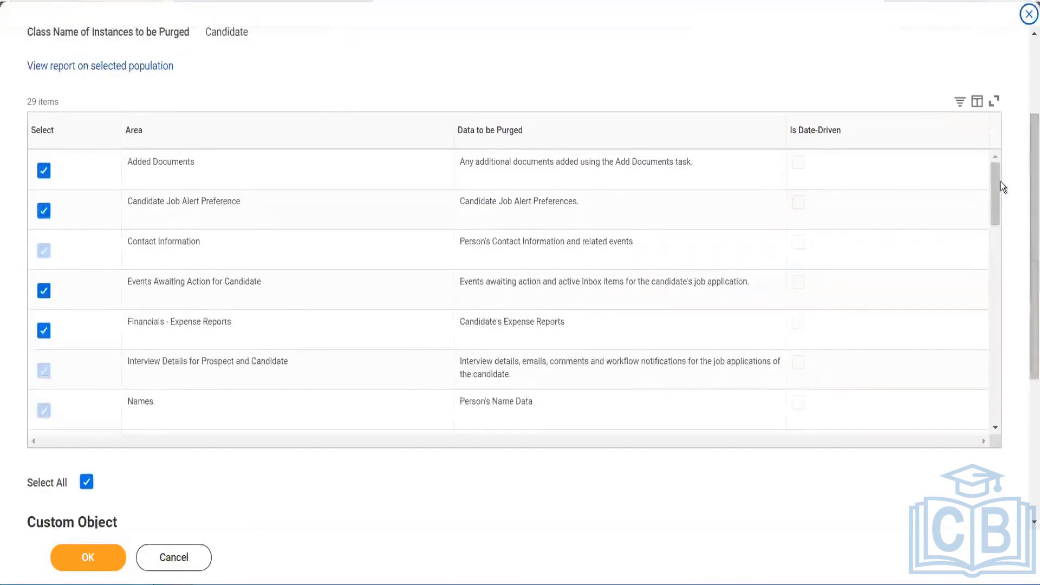
{"action": "scroll", "coordinate": [996, 186], "scroll_direction": "down", "scroll_amount": 15}
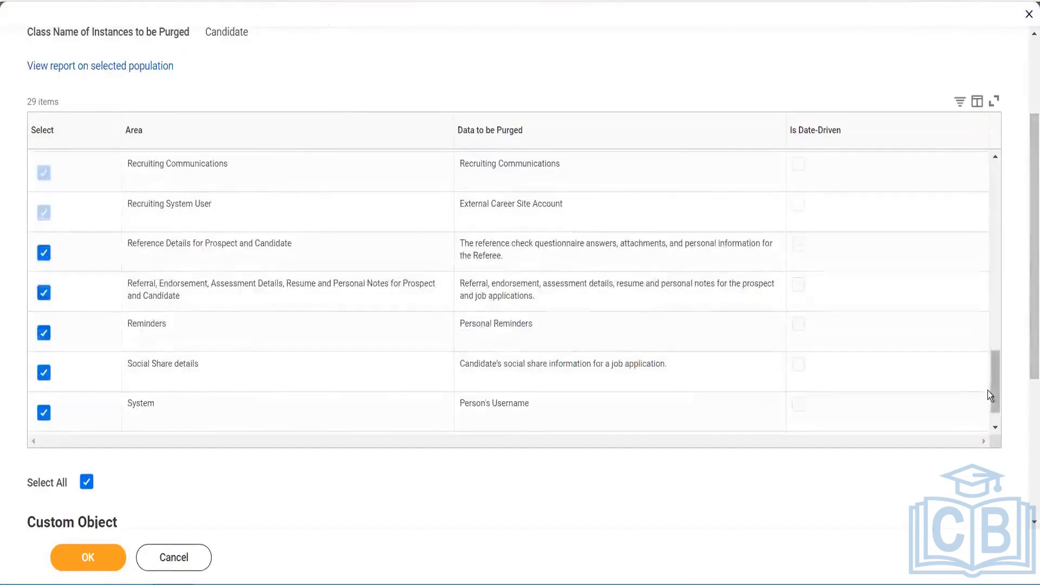
{"action": "scroll", "coordinate": [995, 389], "scroll_direction": "up", "scroll_amount": 3}
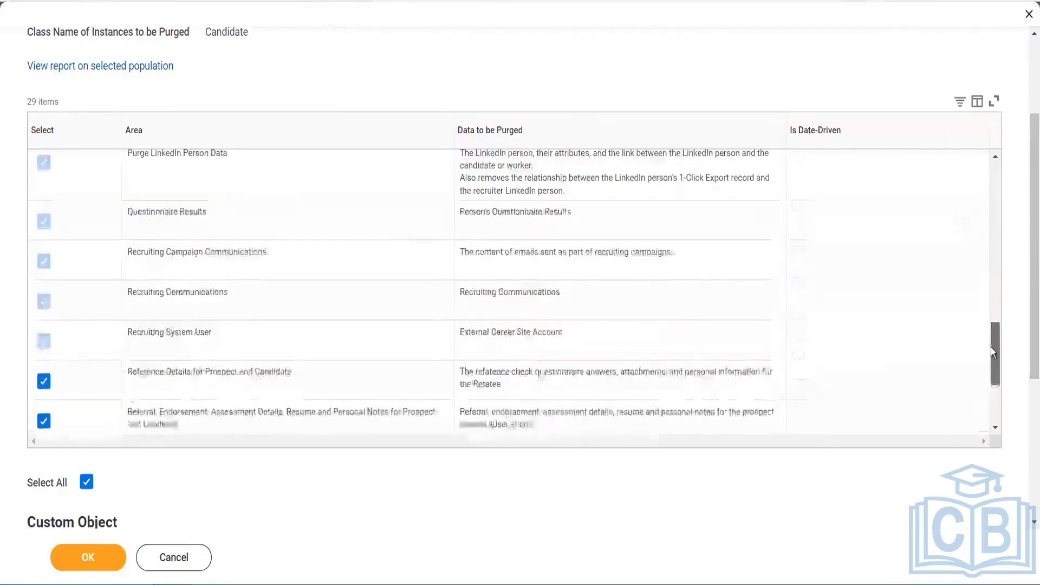
{"action": "scroll", "coordinate": [995, 362], "scroll_direction": "down", "scroll_amount": 3}
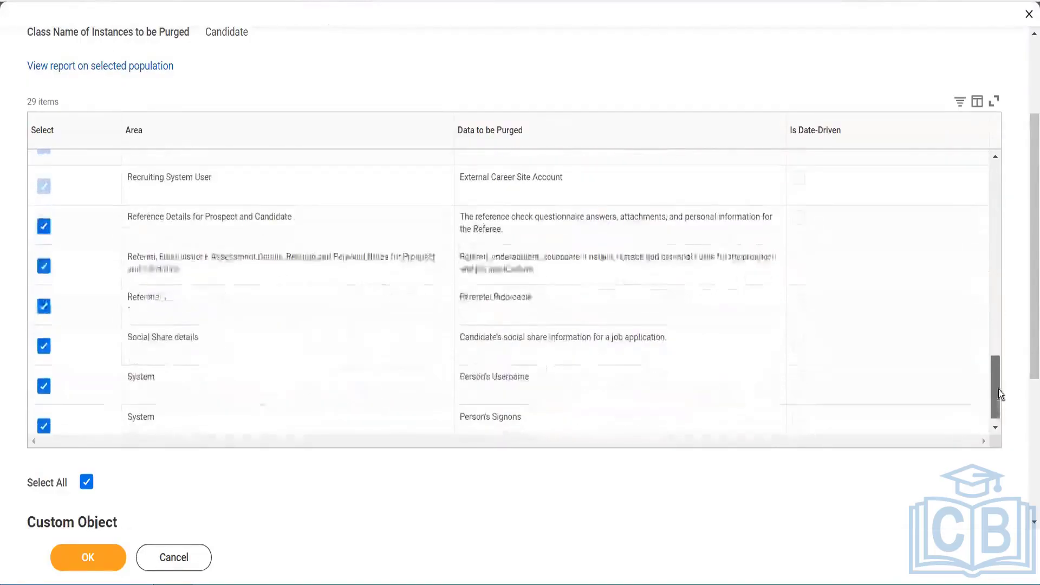
{"action": "scroll", "coordinate": [999, 387], "scroll_direction": "up", "scroll_amount": 1}
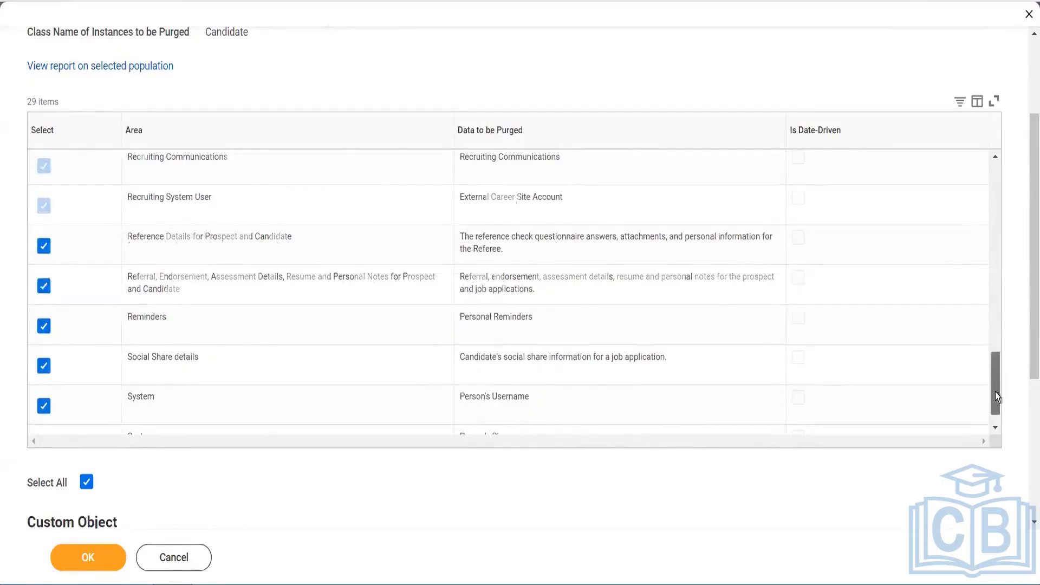
{"action": "scroll", "coordinate": [996, 392], "scroll_direction": "down", "scroll_amount": 1}
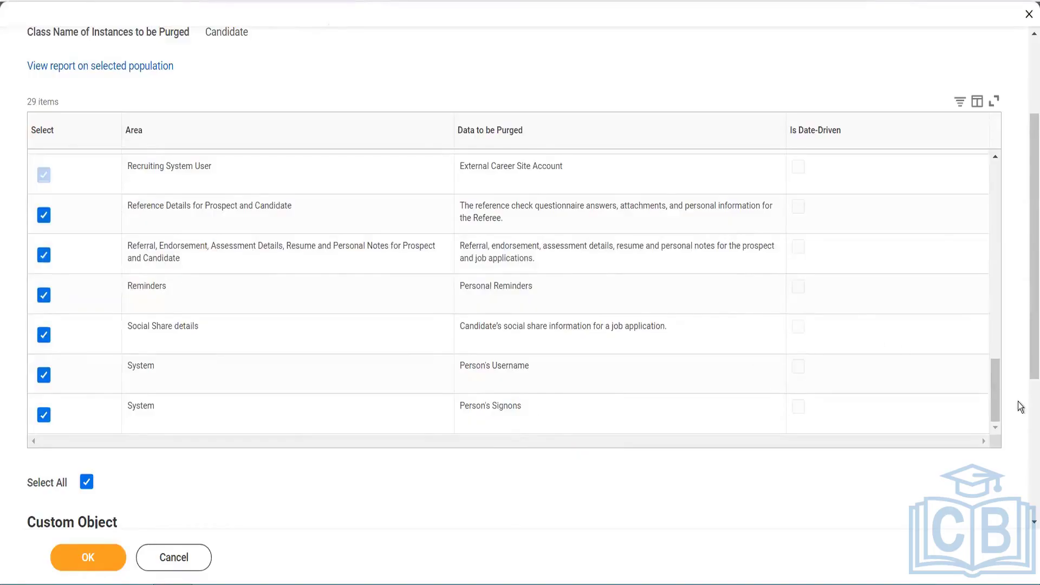
{"action": "left_click_drag", "start_coordinate": [997, 396], "coordinate": [971, 206]}
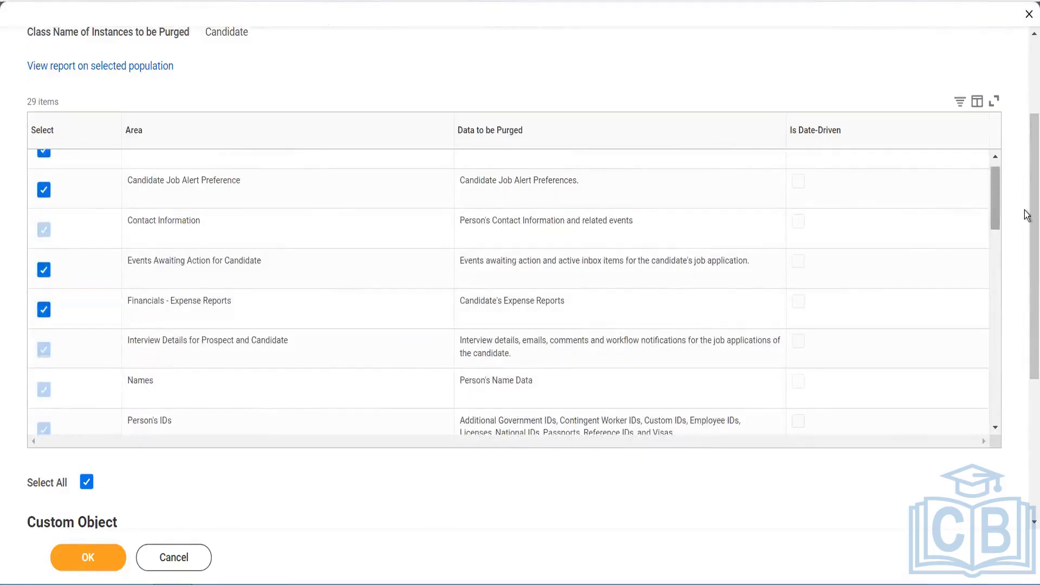
{"action": "left_click_drag", "start_coordinate": [1027, 221], "coordinate": [1027, 334]}
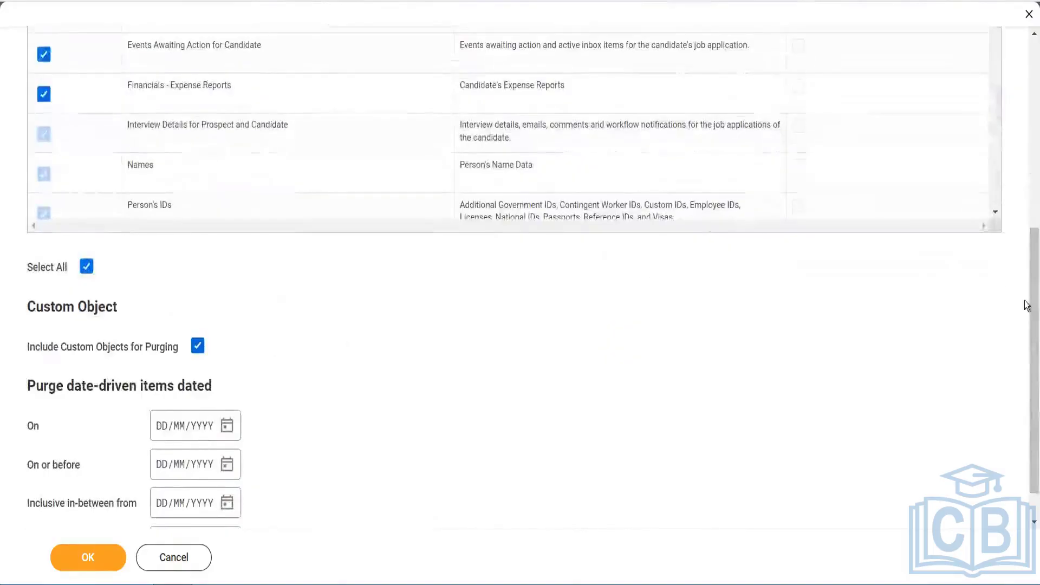
{"action": "scroll", "coordinate": [1019, 336], "scroll_direction": "down", "scroll_amount": 1}
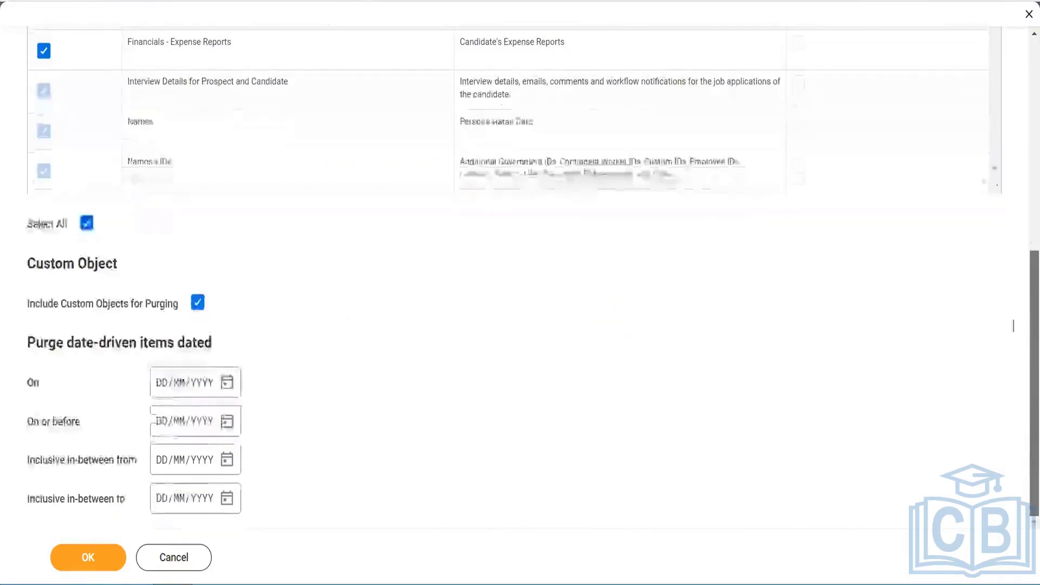
{"action": "scroll", "coordinate": [1012, 292], "scroll_direction": "up", "scroll_amount": 4}
{"action": "left_click_drag", "start_coordinate": [1009, 278], "coordinate": [1000, 12]}
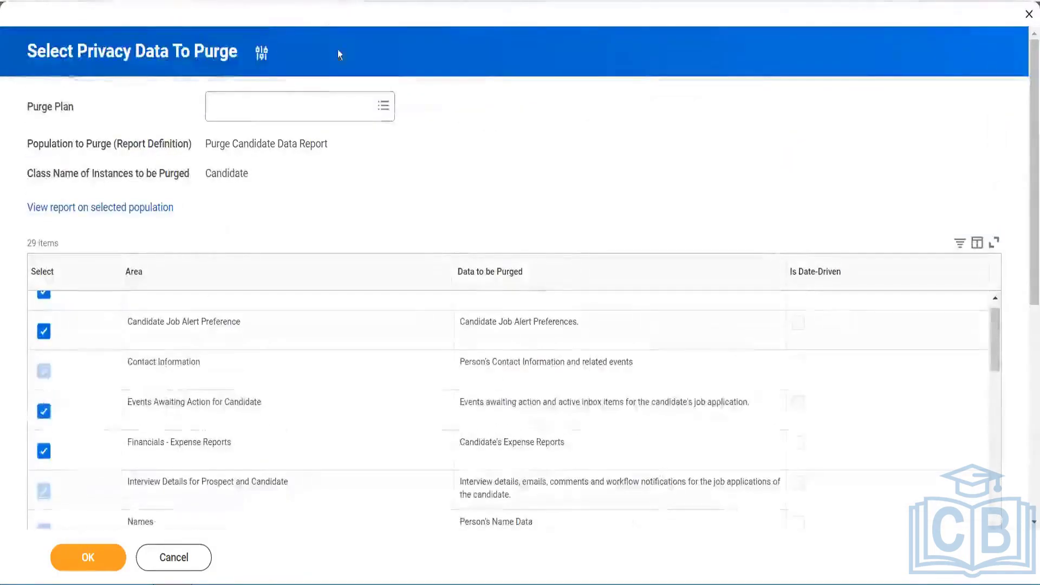
Step: Check the purge plan choices and view the report on the selected population, cancelling the purge dialog
{"action": "left_click", "coordinate": [297, 101]}
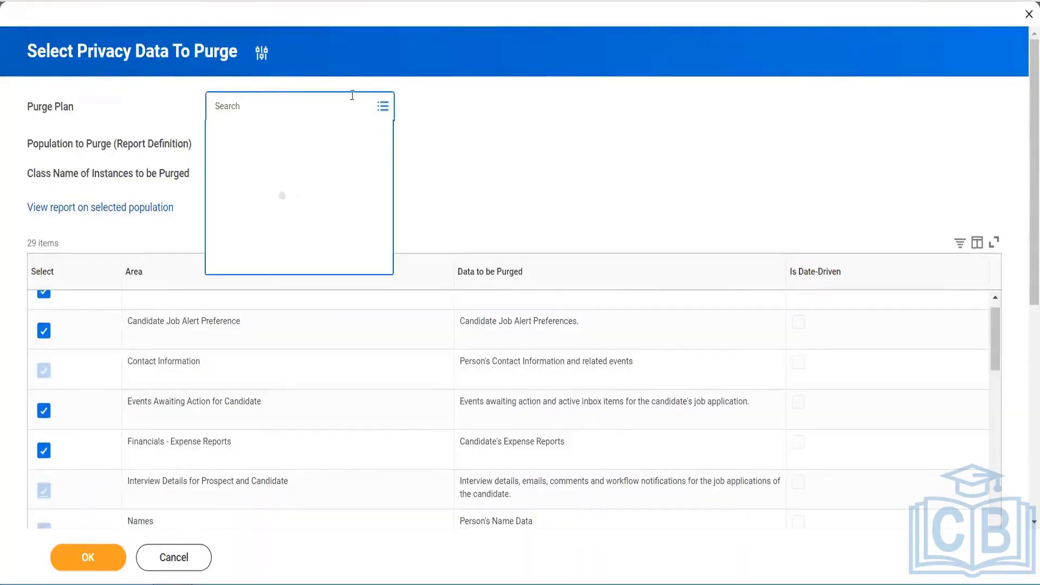
{"action": "left_click", "coordinate": [96, 210]}
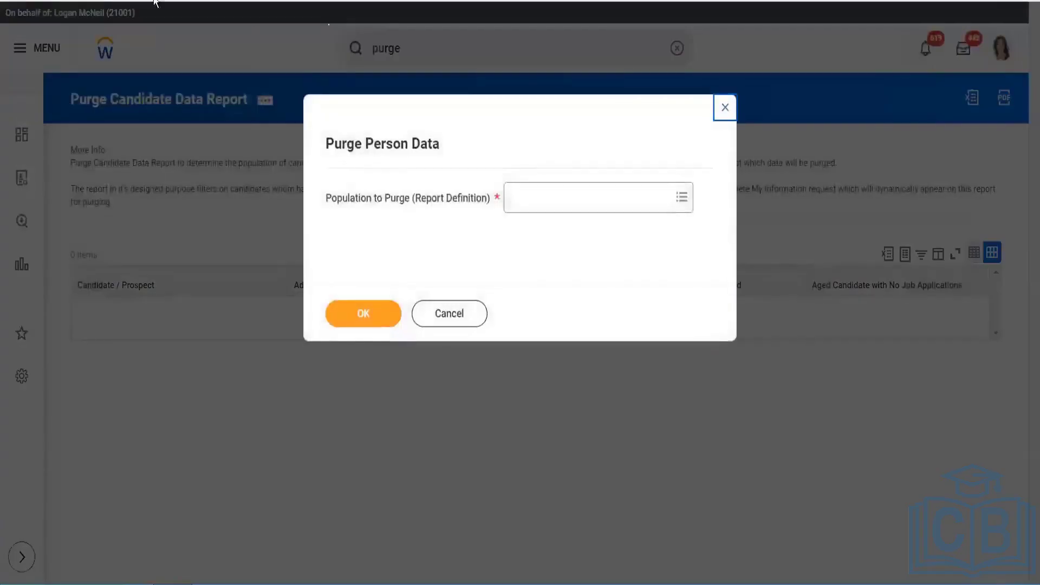
{"action": "left_click", "coordinate": [427, 316]}
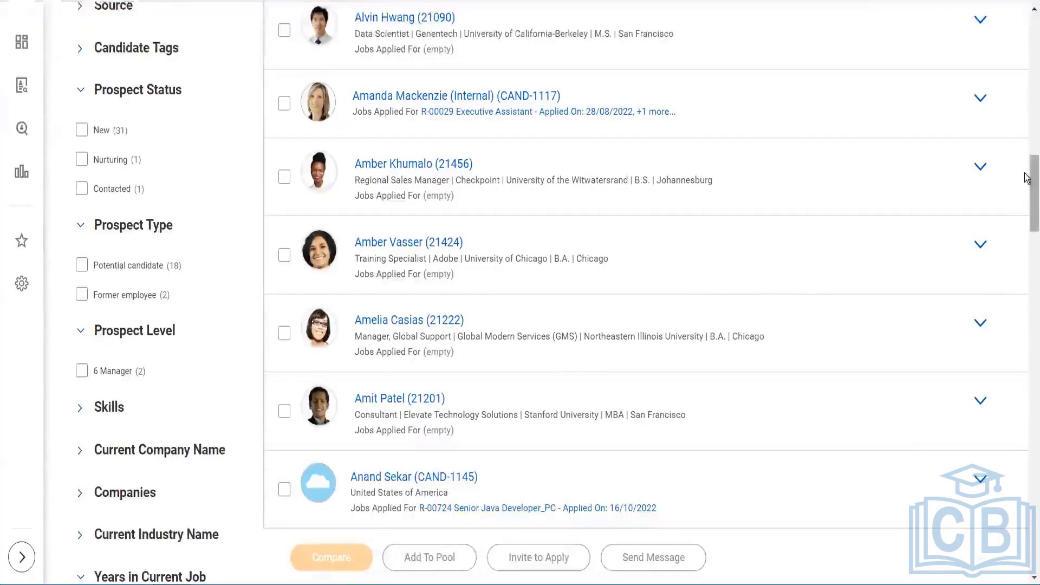
Step: Reopen the Purge Person Data task from the suggestions for "purge"
{"action": "left_click", "coordinate": [1026, 6]}
{"action": "left_click", "coordinate": [1026, 5]}
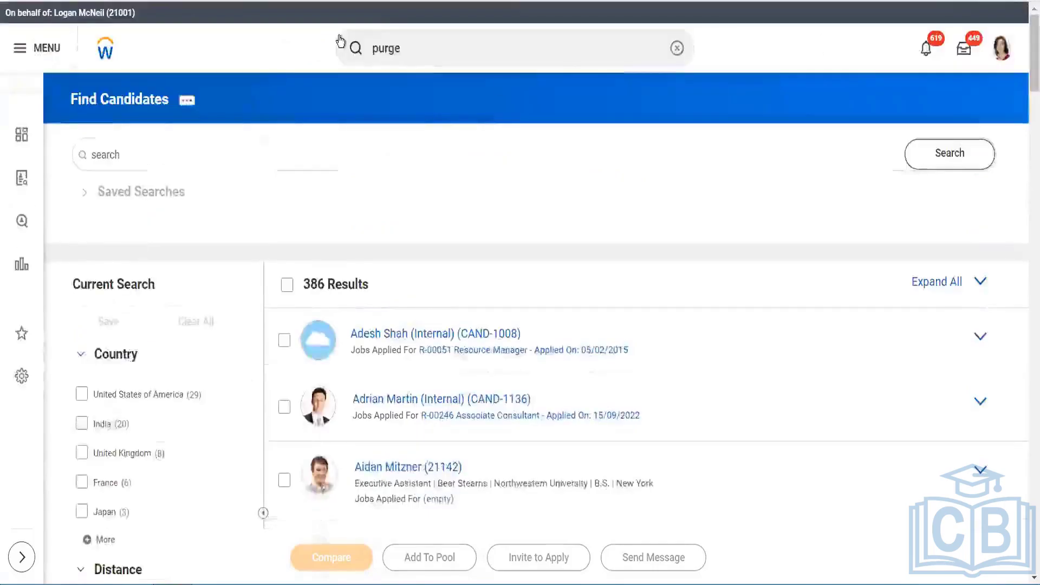
{"action": "left_click", "coordinate": [454, 49]}
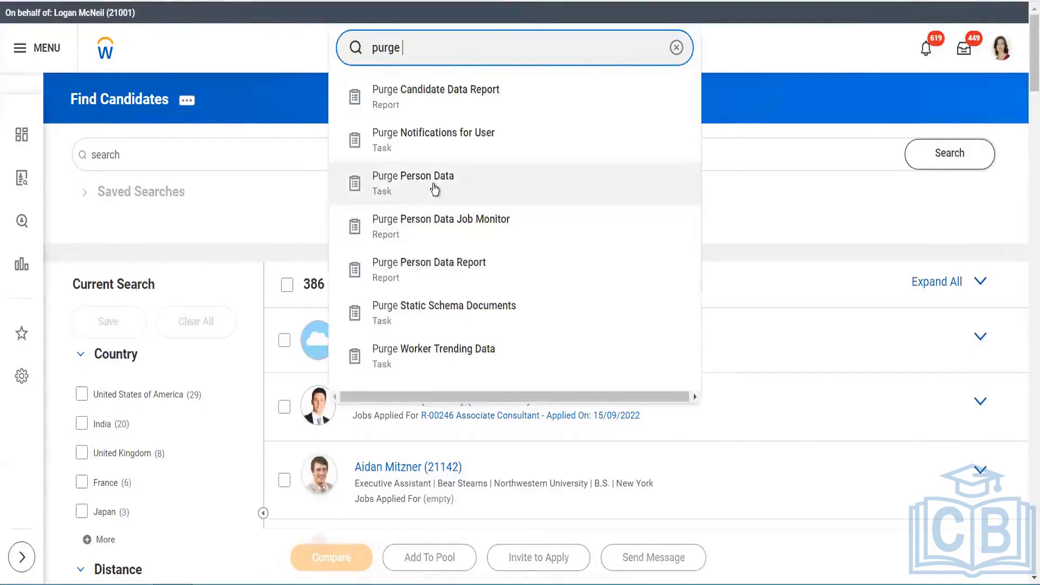
{"action": "left_click", "coordinate": [435, 188]}
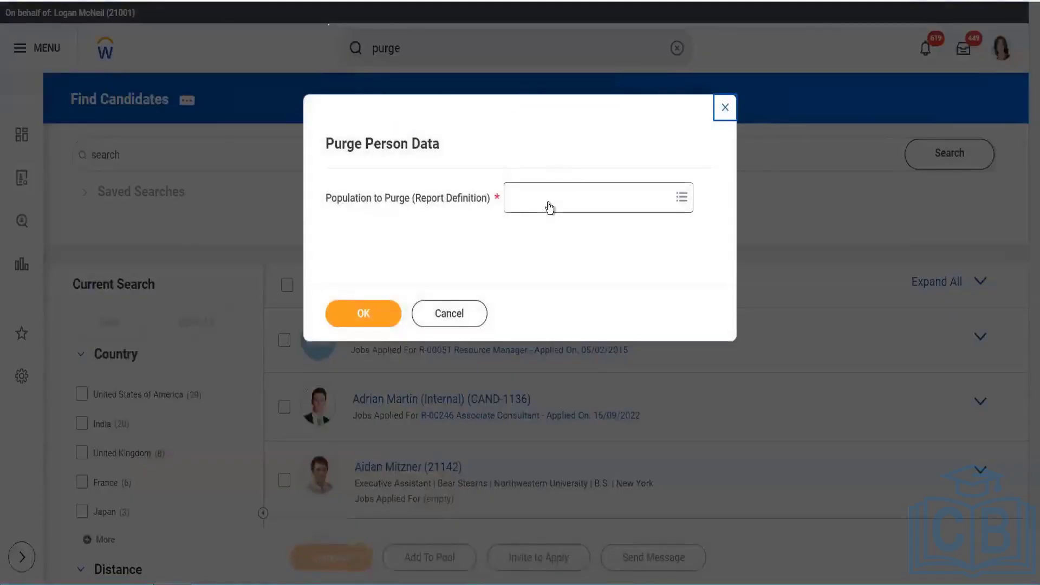
Step: Proceed with Purge Person Data Report as the population to purge, and cancel the task without purging anything
{"action": "left_click", "coordinate": [550, 202]}
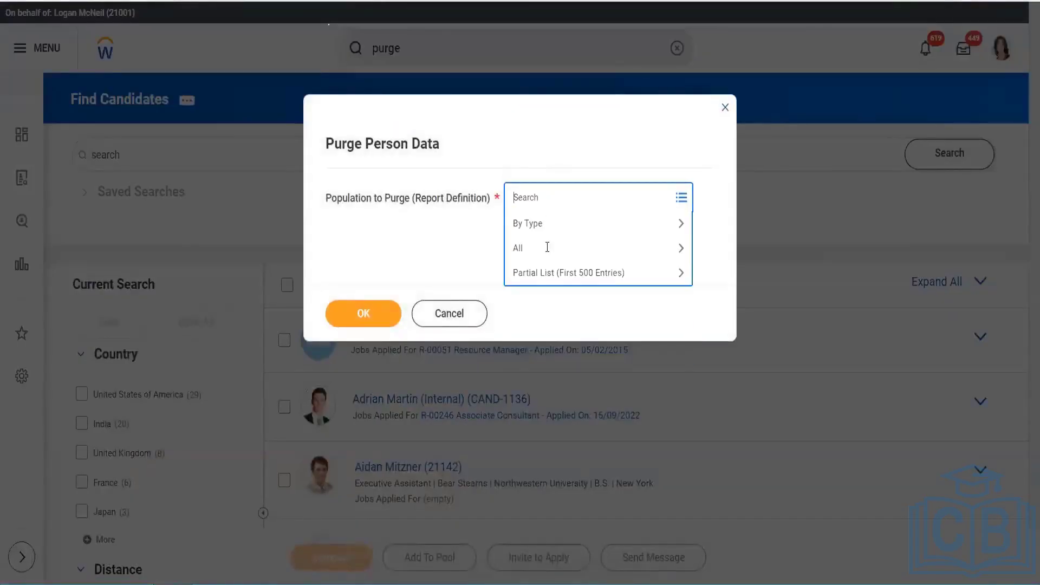
{"action": "left_click", "coordinate": [547, 260]}
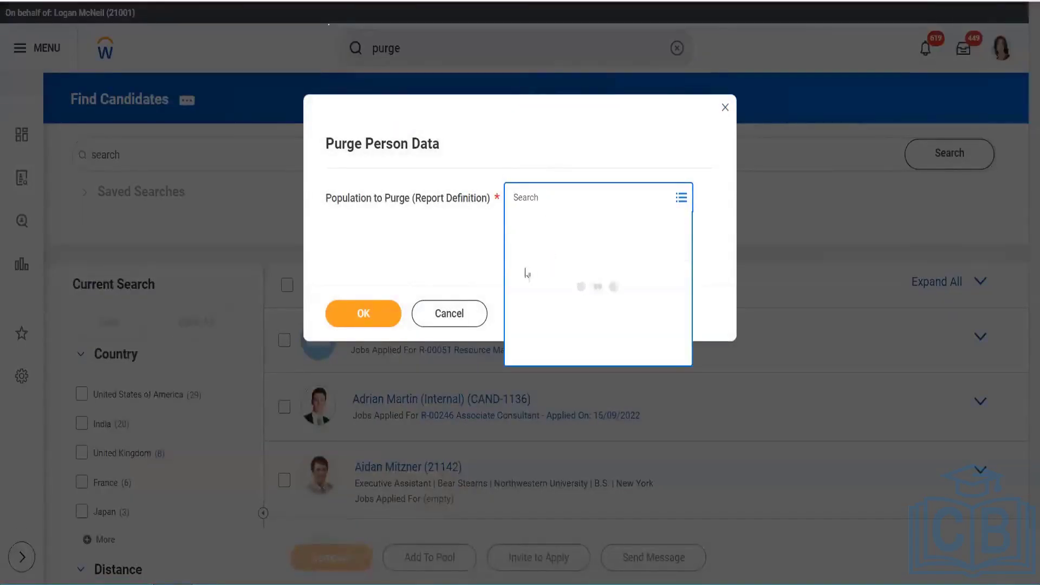
{"action": "left_click", "coordinate": [605, 281]}
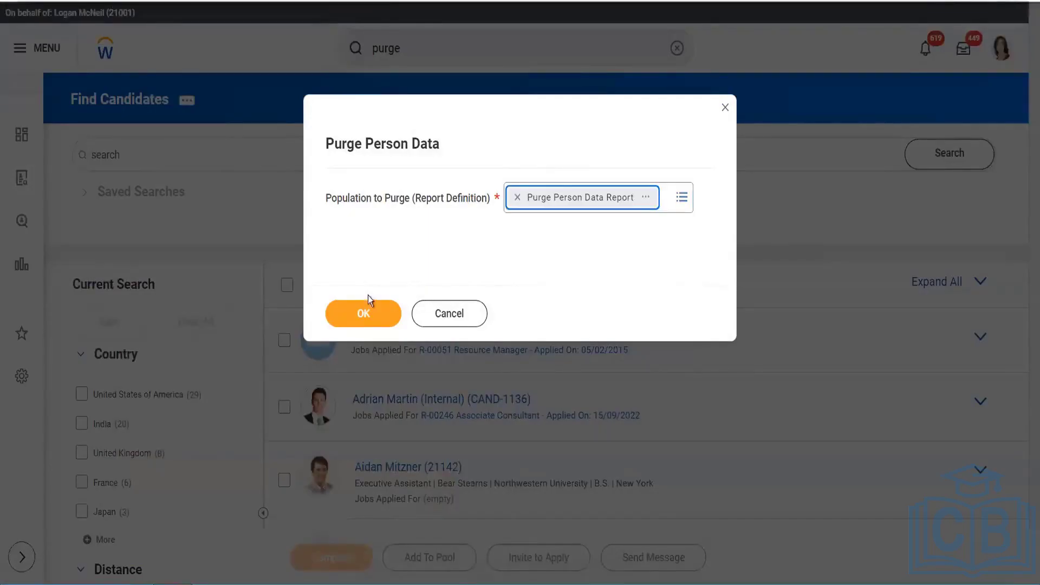
{"action": "left_click", "coordinate": [367, 315]}
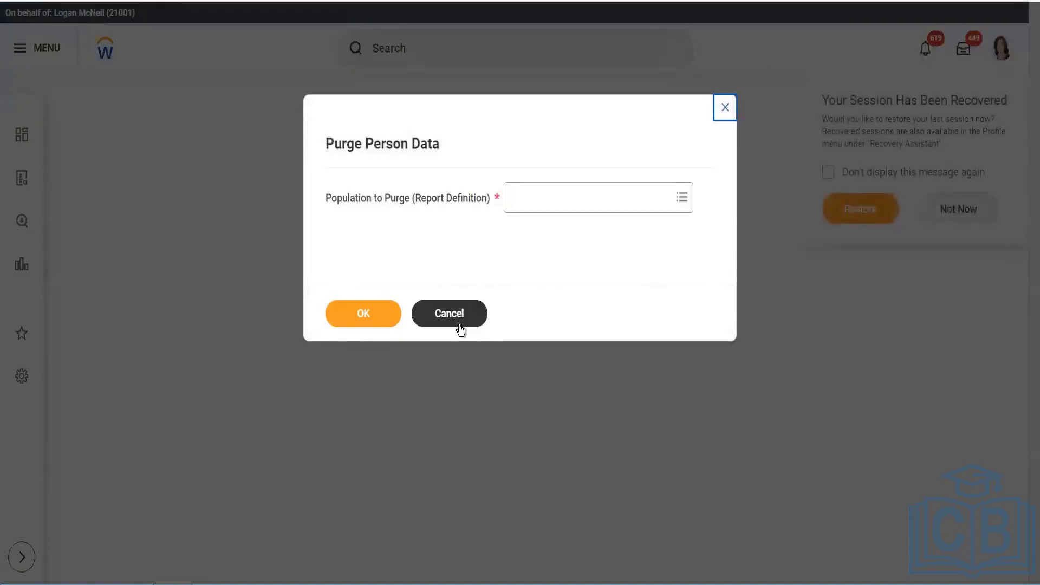
{"action": "left_click", "coordinate": [460, 324]}
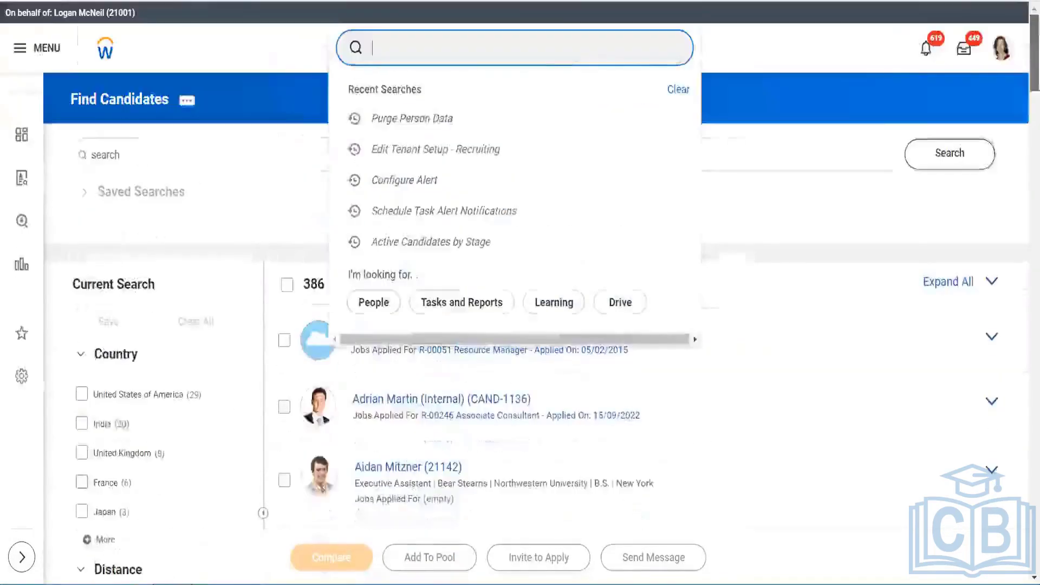
Step: Return to the Workday home page and switch to the Candidate (Part2) presentation in PowerPoint
{"action": "left_click", "coordinate": [468, 50]}
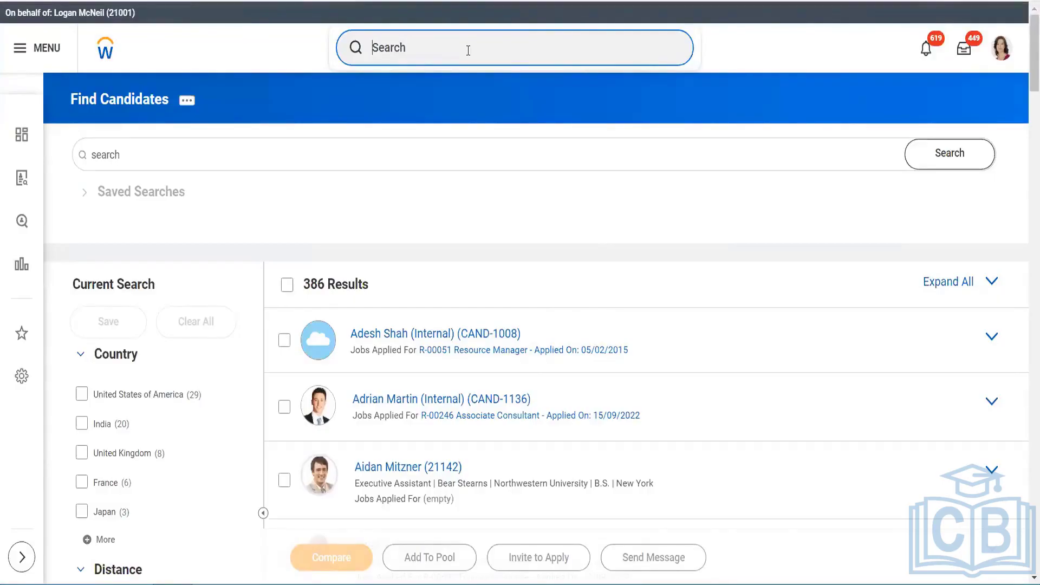
{"action": "left_click", "coordinate": [103, 54]}
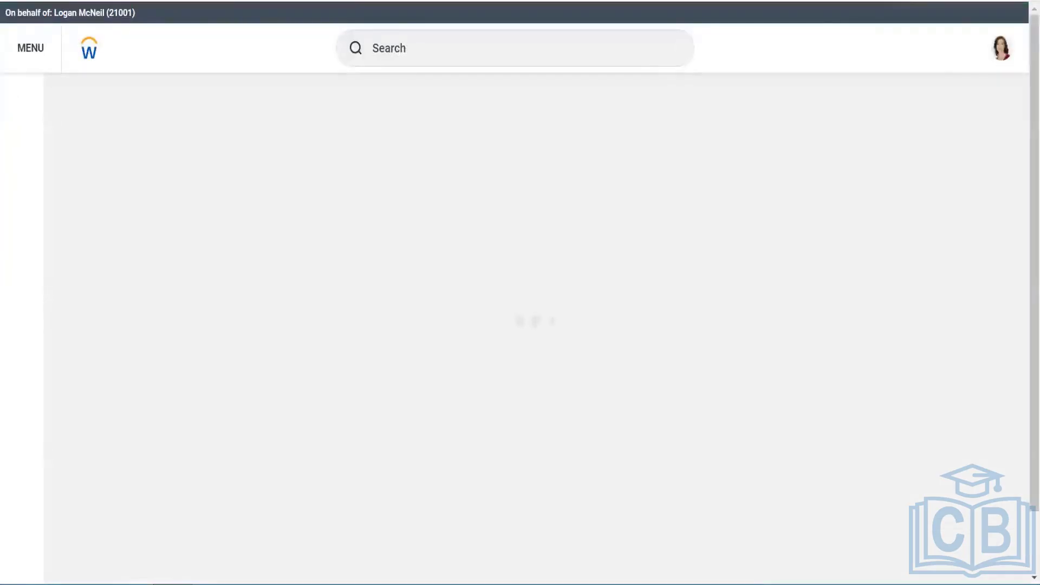
{"action": "key", "text": "alt+Tab"}
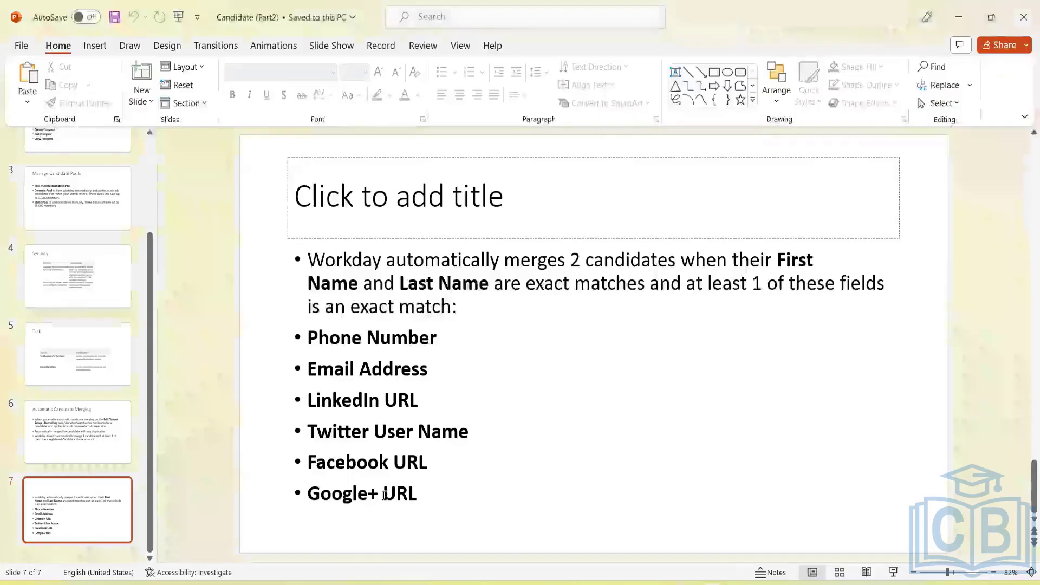